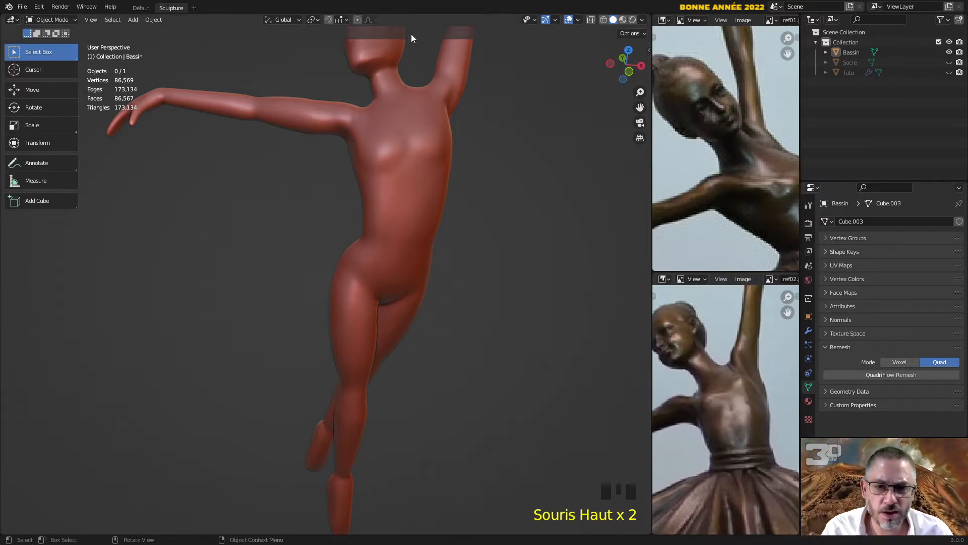
Put the Bassin body mesh into Sculpt Mode and set the Draw brush strength to 0.219
middle_drag(410, 35, 447, 91)
shift+middle_drag(518, 116, 497, 192)
scroll(374, 183, up, 2)
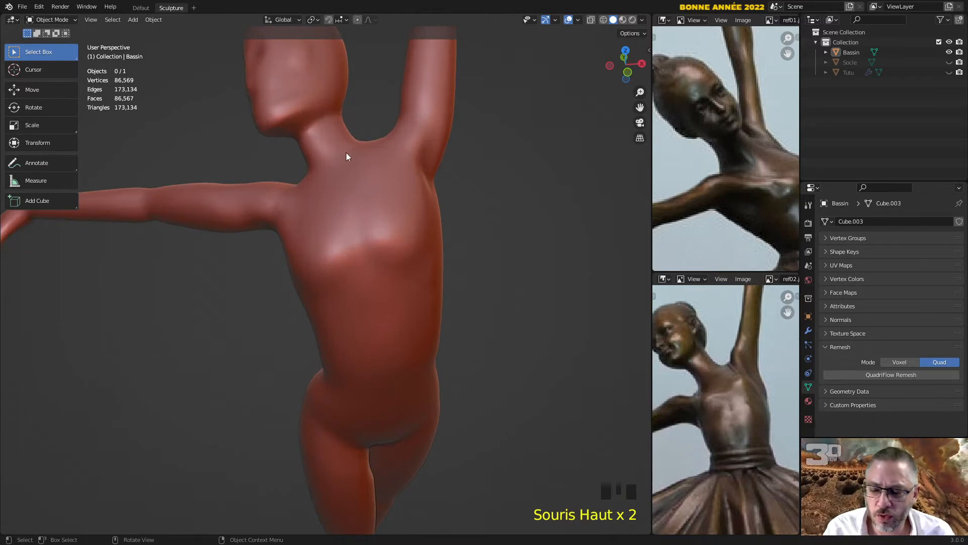
key(ctrl+Tab)
click(341, 256)
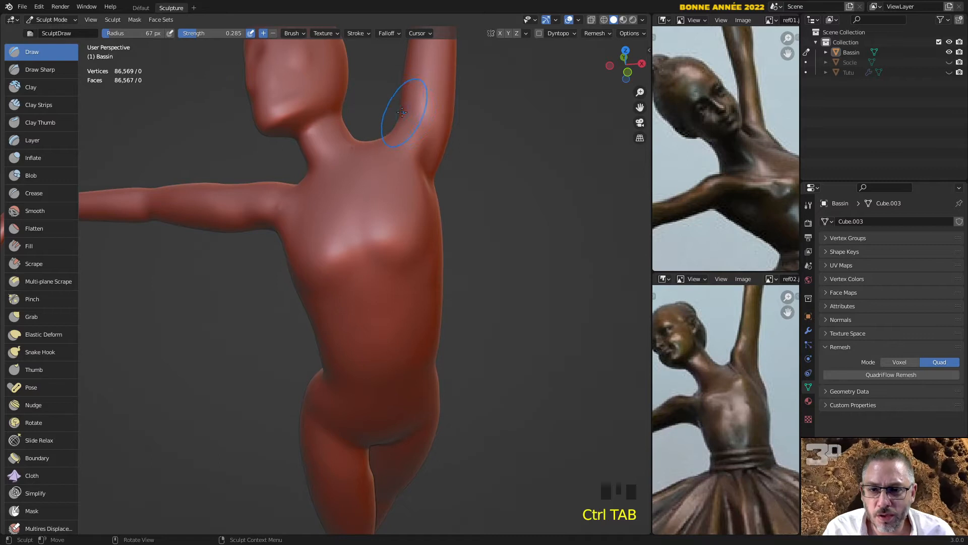
drag(210, 36, 206, 35)
Sculpt with short Draw strokes at the inner base of the raised arm, where it joins the shoulder
drag(396, 130, 398, 129)
click(398, 129)
click(399, 129)
click(401, 131)
click(402, 134)
click(401, 133)
click(398, 132)
Add Draw strokes on top of the raised arm's shoulder, between the neck and the upper arm
mouse_move(398, 131)
middle_down()
mouse_move(447, 250)
mouse_move(428, 297)
middle_up()
click(428, 298)
click(429, 295)
click(439, 281)
click(437, 278)
click(434, 284)
click(432, 286)
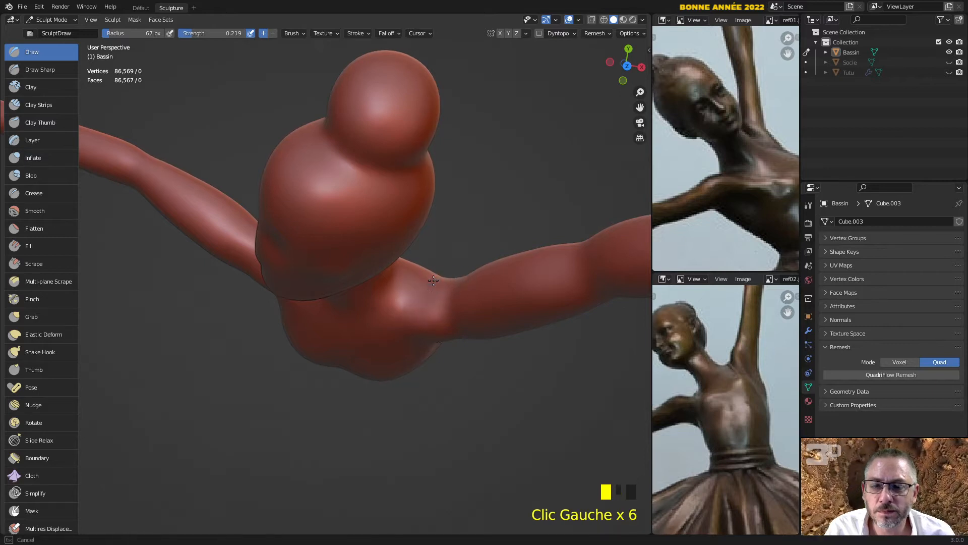
click(422, 294)
Sculpt the back of the raised shoulder, alternating Draw strokes with smoothing
middle_drag(423, 295, 273, 350)
drag(273, 350, 261, 350)
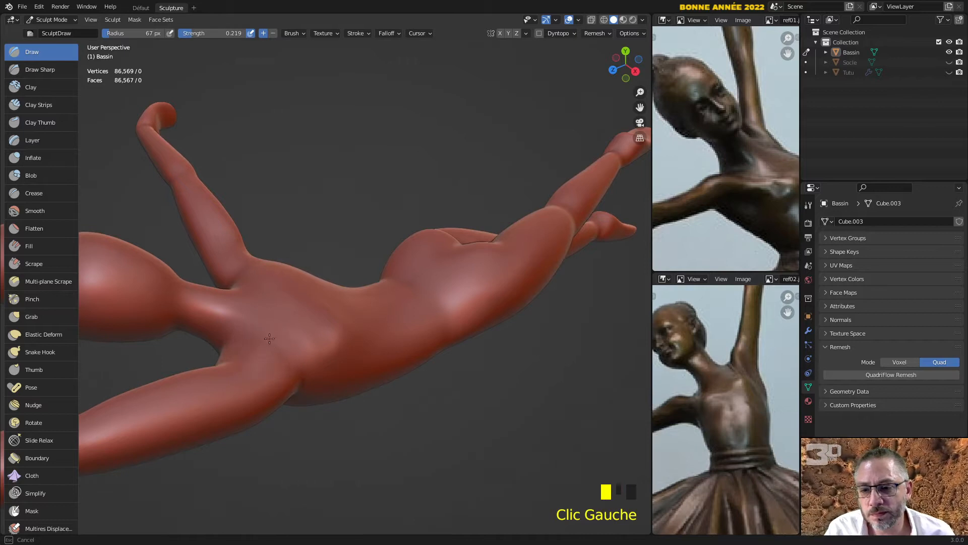
shift+click(242, 346)
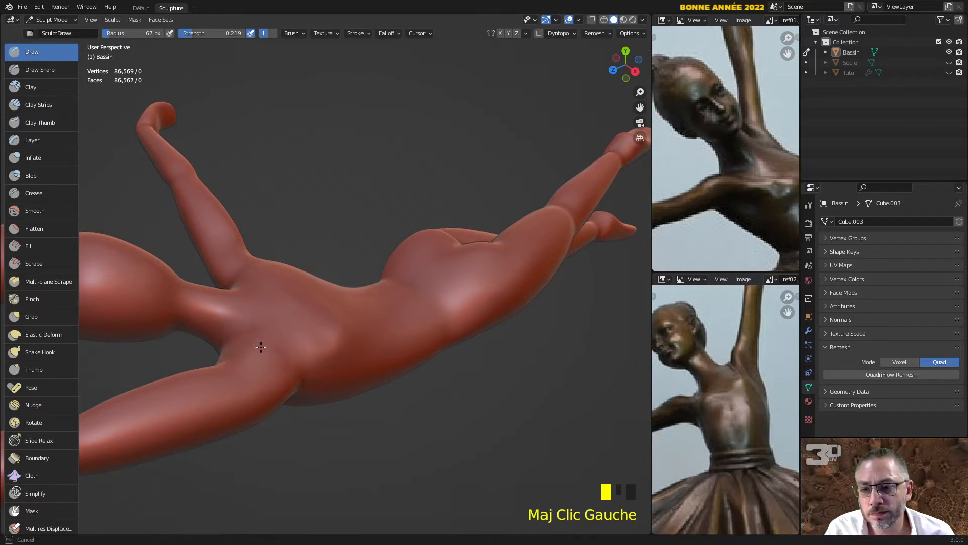
shift+click(247, 344)
shift+click(251, 342)
click(255, 338)
shift+click(238, 365)
shift+click(260, 342)
click(273, 354)
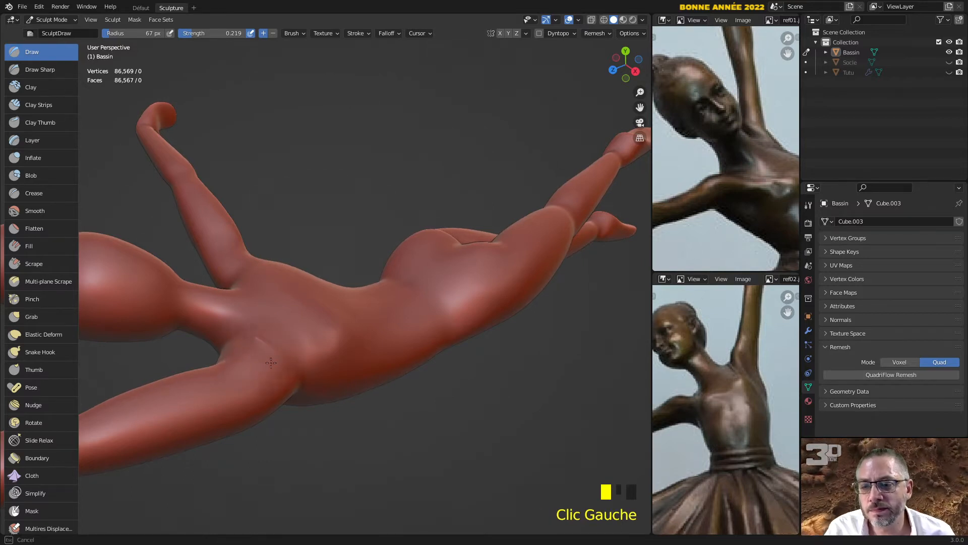
Smooth the upper arm and the shoulder blade area behind the raised arm
mouse_move(259, 388)
middle_down()
mouse_move(235, 398)
mouse_move(378, 272)
middle_up()
shift+click(219, 388)
shift+click(222, 386)
shift+click(227, 385)
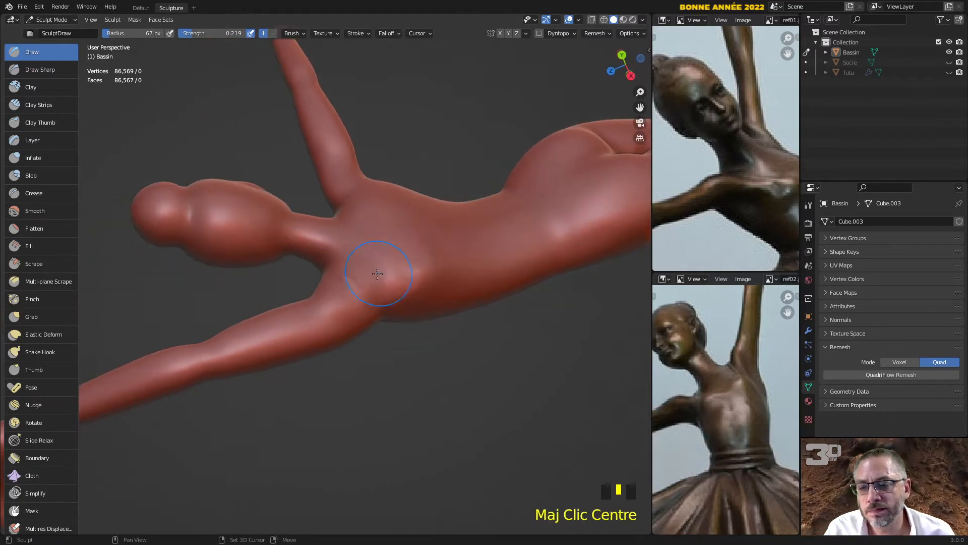
scroll(378, 273, up, 5)
shift+click(396, 276)
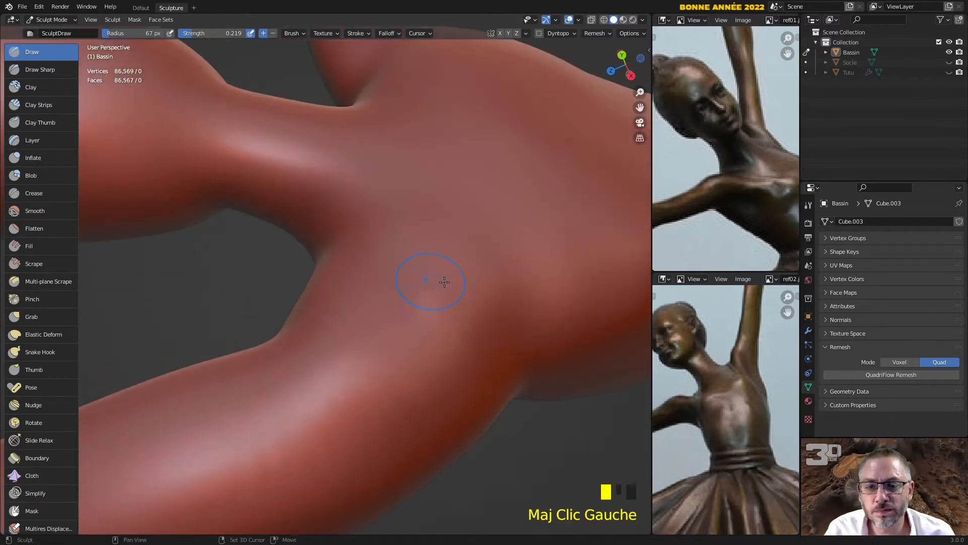
Smooth the transition between the raised upper arm, the shoulder and the upper back
scroll(430, 280, down, 3)
mouse_move(430, 279)
middle_down()
mouse_move(393, 342)
mouse_move(359, 338)
middle_up()
scroll(340, 335, down, 1)
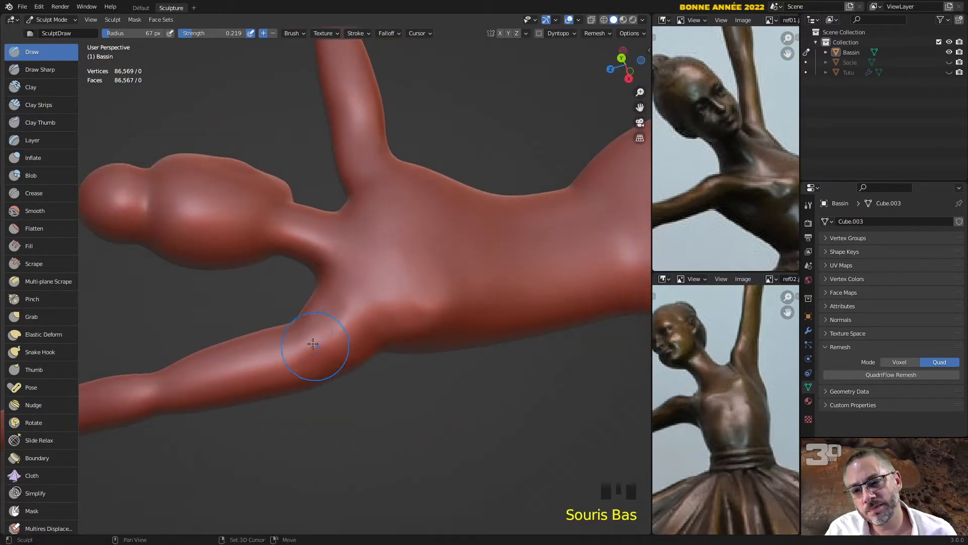
shift+click(316, 345)
shift+click(329, 309)
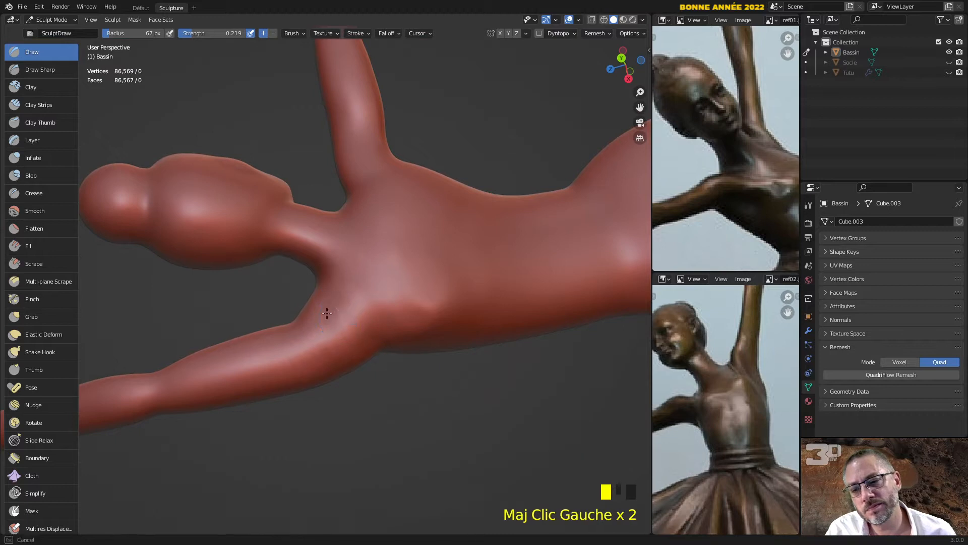
shift+click(352, 303)
shift+click(339, 292)
shift+click(335, 305)
shift+click(339, 319)
shift+click(371, 297)
Add Draw strokes to the raised shoulder and smooth the surface toward the base of the neck
click(335, 324)
click(334, 309)
click(338, 322)
mouse_move(342, 325)
middle_down()
mouse_move(361, 260)
mouse_move(327, 302)
mouse_move(334, 295)
middle_up()
shift+click(361, 260)
shift+click(368, 252)
shift+click(387, 238)
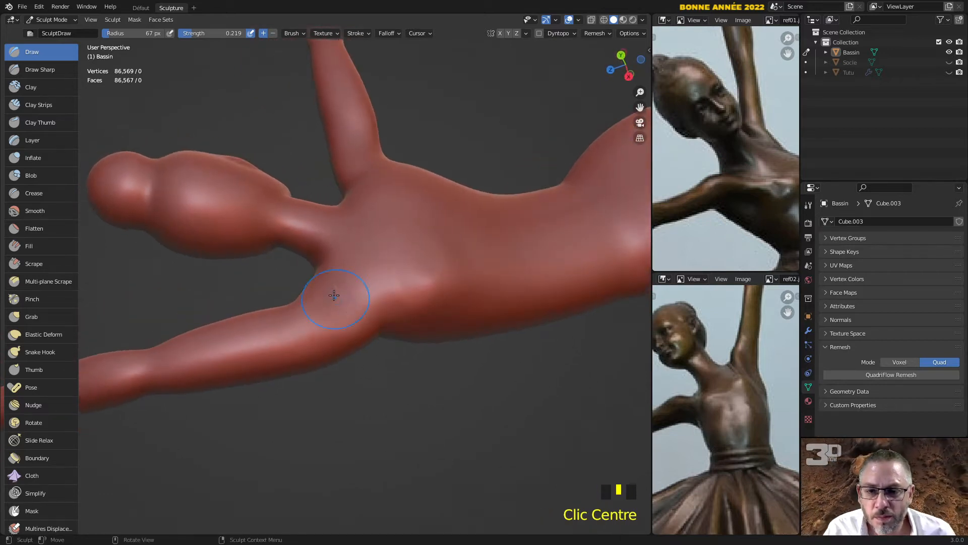
Draw short strokes on the back of the raised shoulder near the neck and smooth them
drag(350, 300, 354, 307)
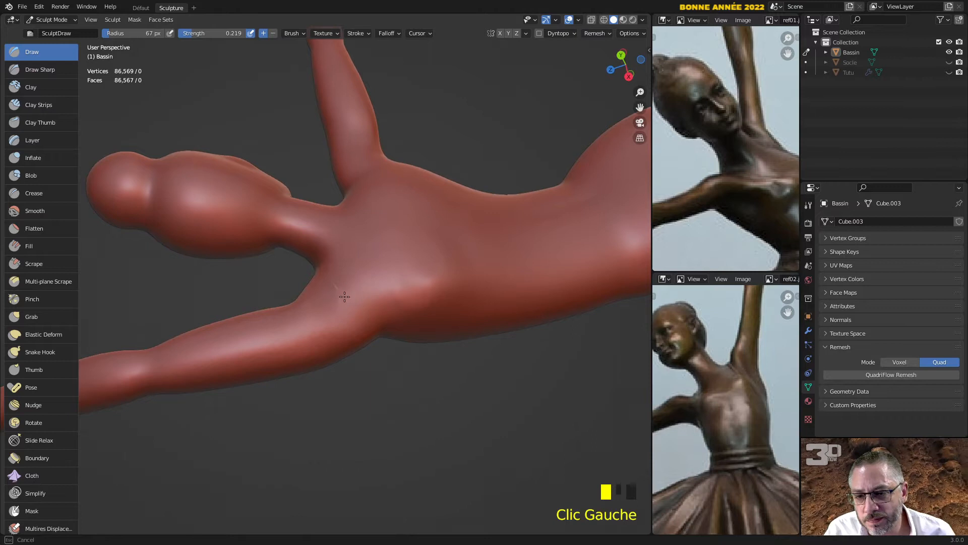
drag(331, 268, 349, 275)
shift+click(336, 285)
shift+click(335, 286)
shift+click(335, 287)
Sculpt small Draw strokes around the pinched spot on top of the raised shoulder
mouse_move(335, 288)
middle_down()
mouse_move(502, 220)
mouse_move(496, 242)
middle_up()
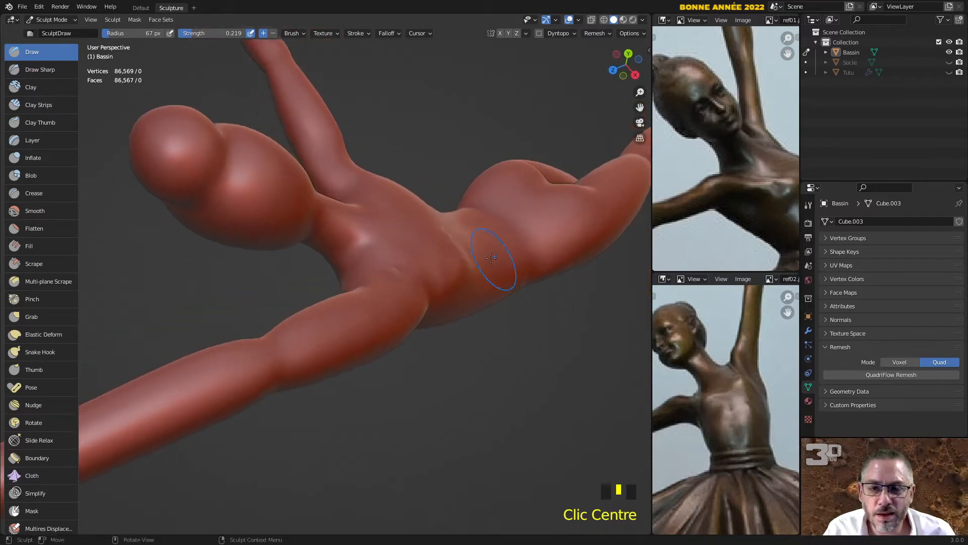
scroll(403, 261, down, 1)
middle_drag(388, 262, 384, 297)
drag(374, 270, 375, 270)
click(376, 271)
click(376, 272)
click(391, 287)
In Edit Mode, delete the five small pinched faces at the pole on the raised shoulder
scroll(392, 288, up, 2)
mouse_move(392, 287)
shift+middle_down()
mouse_move(320, 287)
mouse_move(372, 283)
shift+middle_up()
scroll(319, 288, up, 3)
key(Tab)
scroll(308, 307, up, 3)
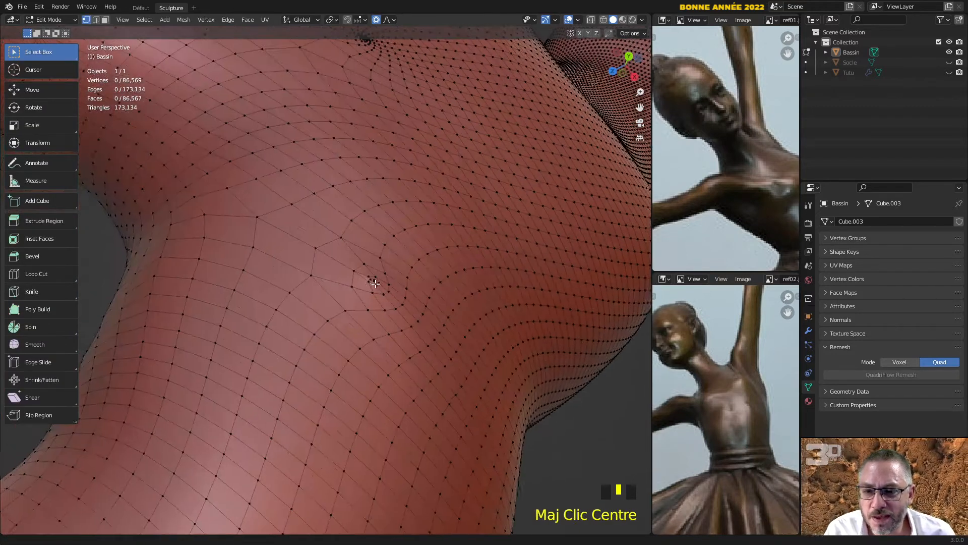
scroll(363, 311, up, 2)
middle_drag(471, 288, 454, 298)
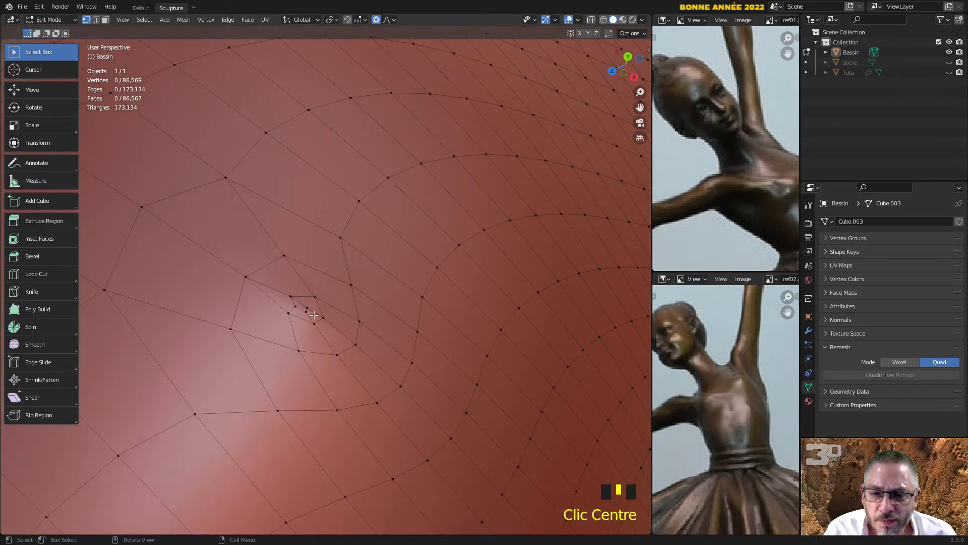
key(3)
click(289, 280)
shift+click(295, 309)
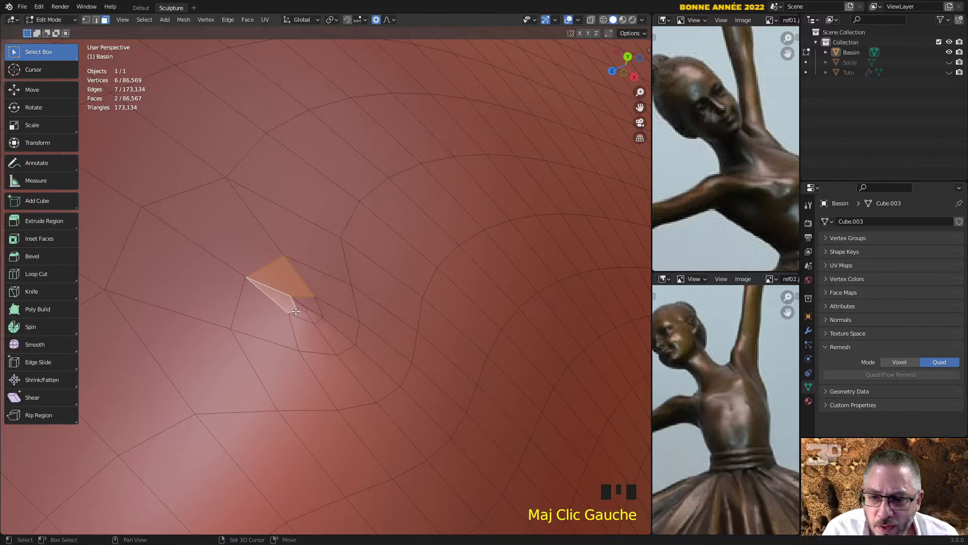
shift+click(304, 313)
shift+click(303, 313)
shift+click(303, 308)
shift+click(302, 317)
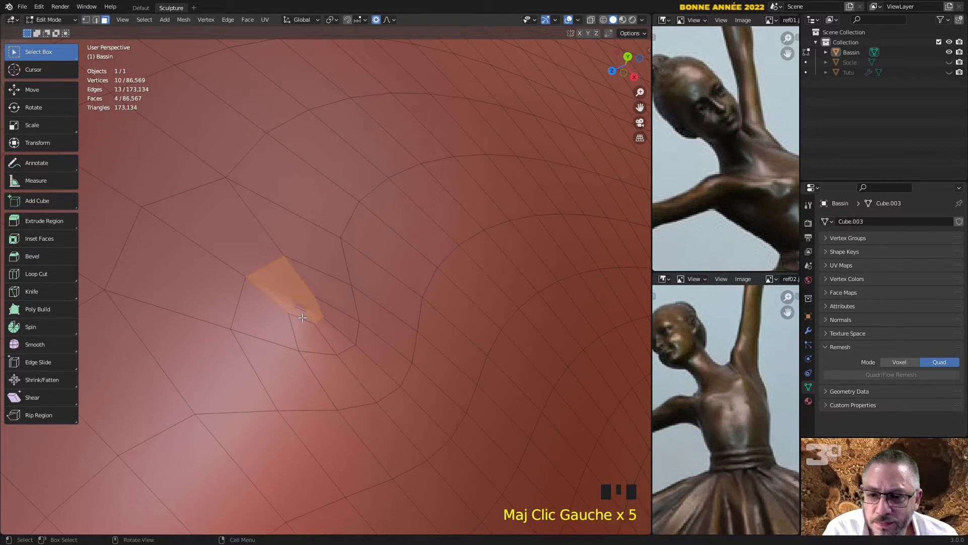
shift+click(309, 321)
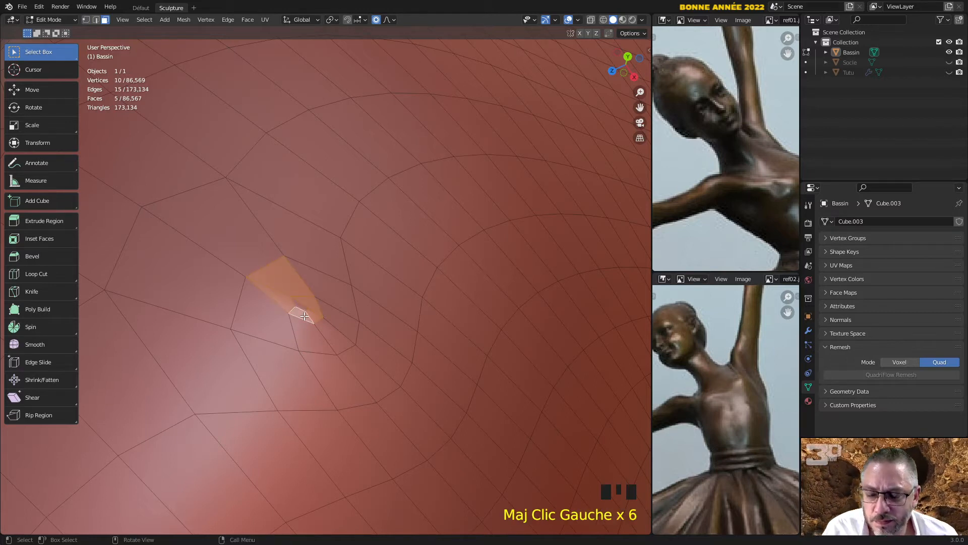
key(x)
click(304, 316)
Delete the stray isolated face left inside the hole in the shoulder
middle_drag(304, 316, 203, 399)
click(203, 407)
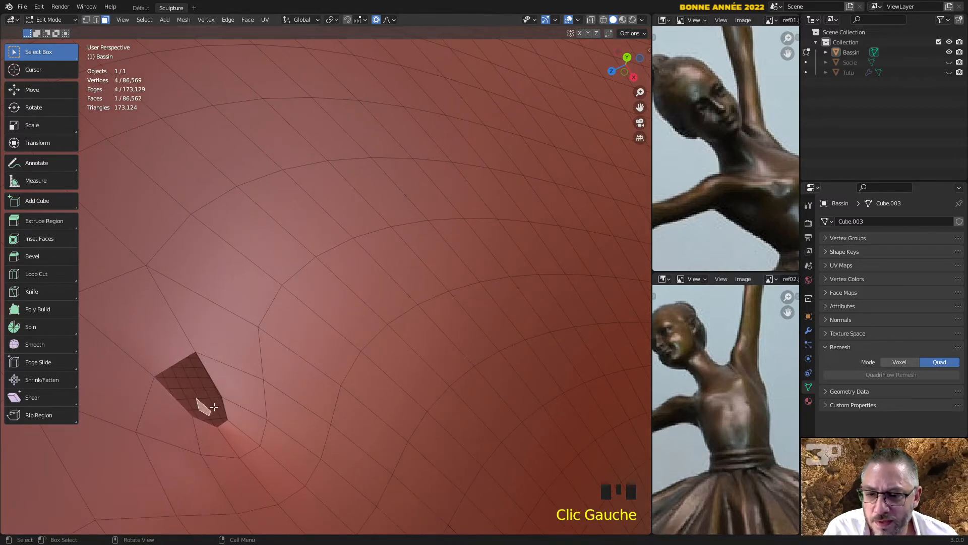
key(x)
click(250, 378)
middle_drag(255, 374, 262, 363)
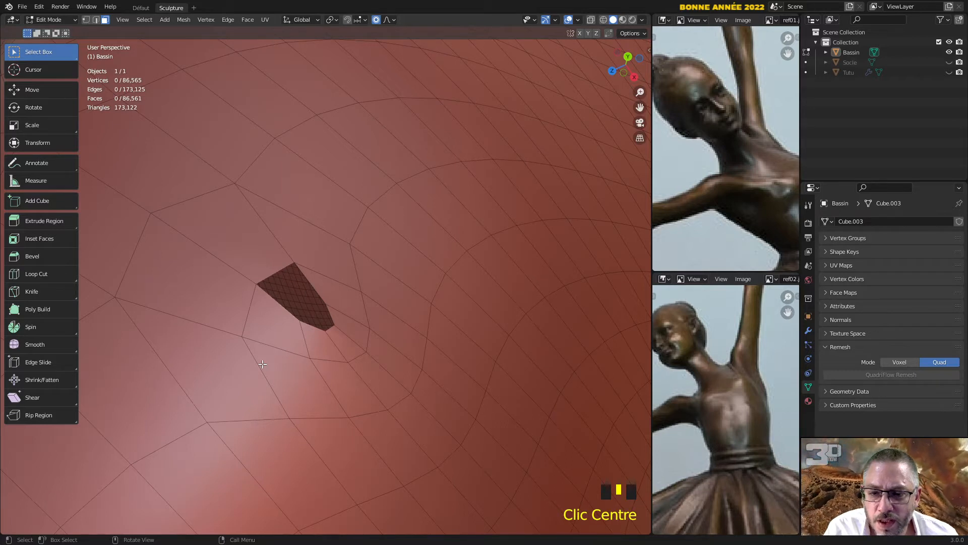
Close the shoulder hole with two quads, one from the four narrow-end vertices and one from the remaining border edge
key(1)
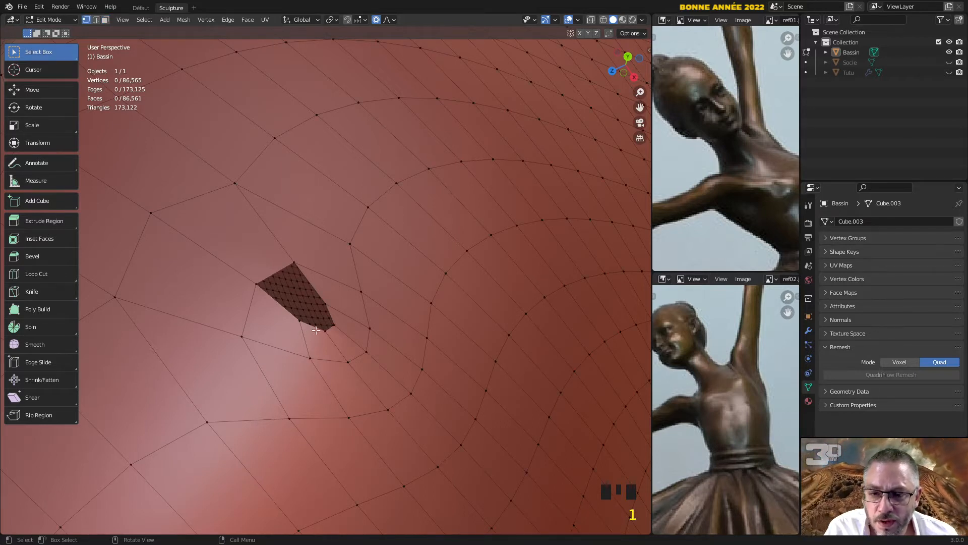
click(326, 304)
shift+click(333, 324)
shift+click(326, 331)
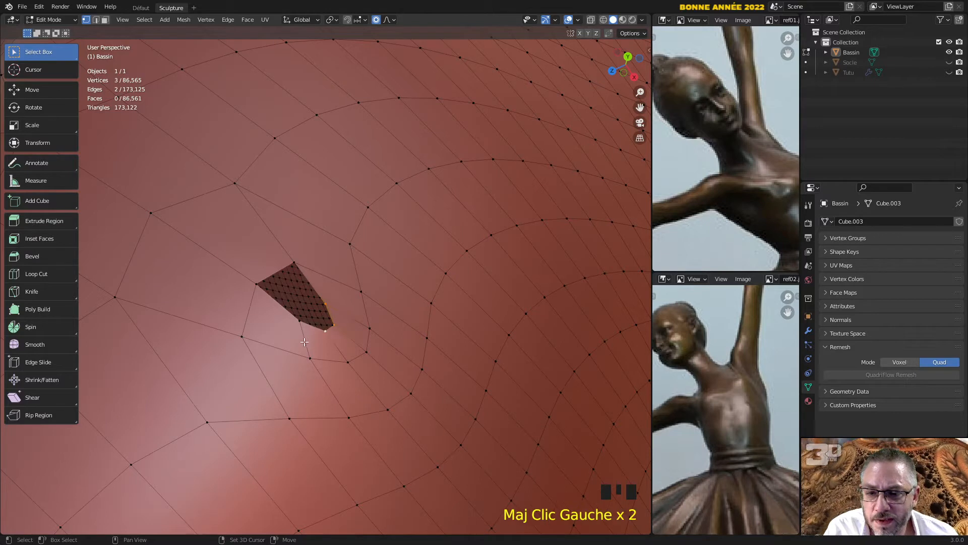
shift+click(293, 330)
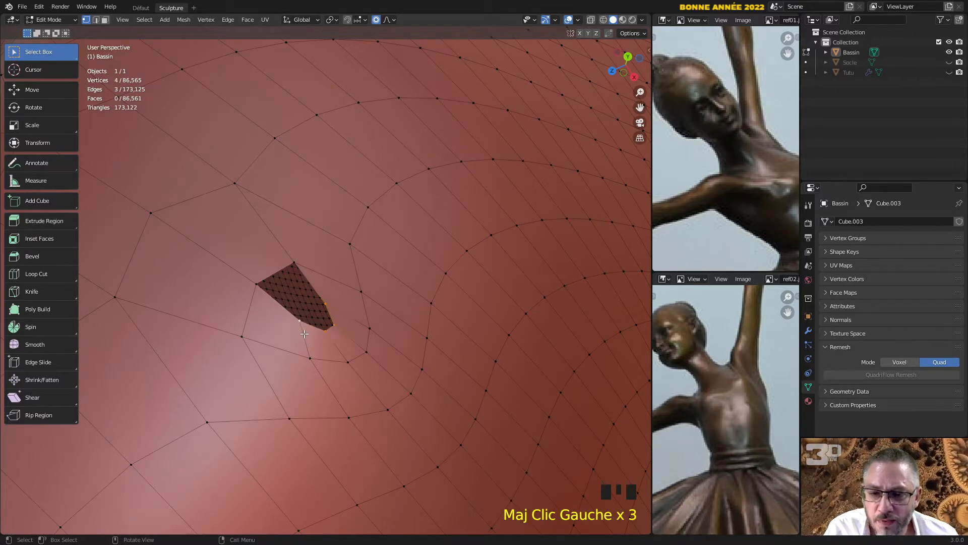
key(f)
key(2)
click(310, 316)
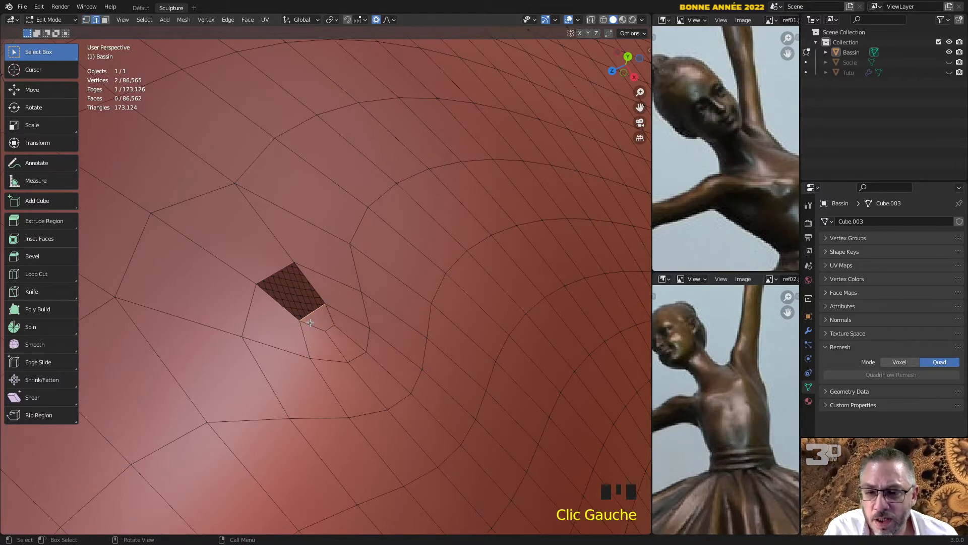
key(f)
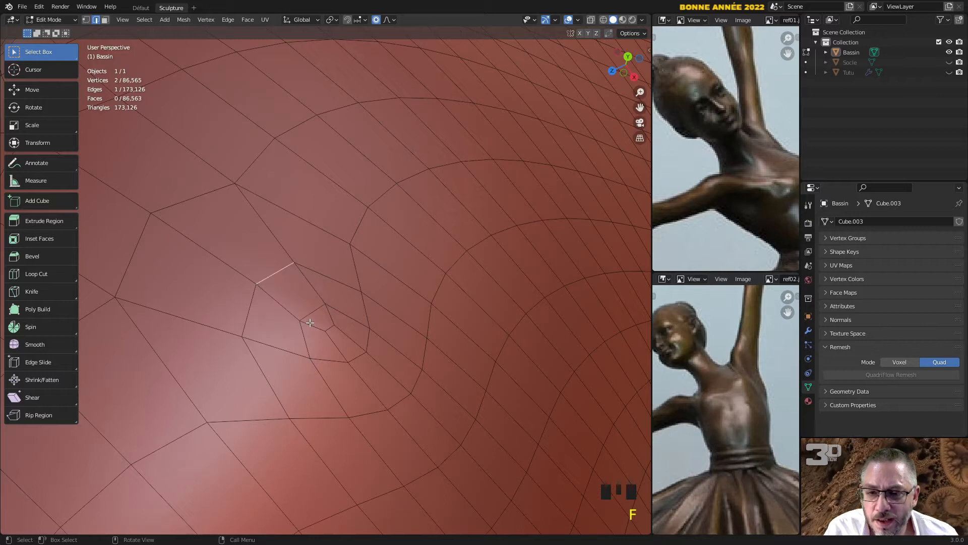
Go back to Sculpt Mode and smooth the patched area on top of the shoulder
scroll(356, 312, down, 2)
key(Tab)
scroll(368, 318, down, 1)
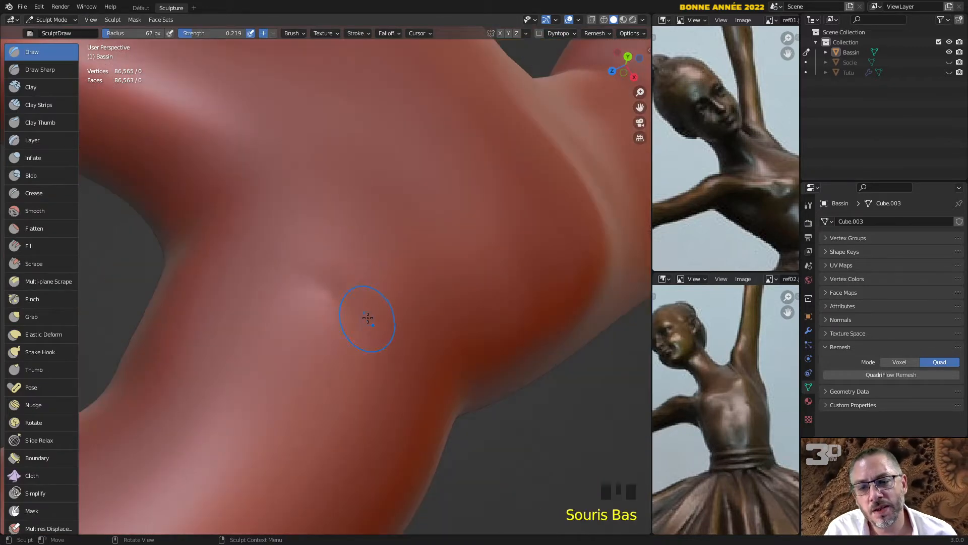
shift+click(322, 287)
shift+click(320, 273)
shift+click(333, 298)
shift+click(328, 291)
shift+click(328, 291)
shift+click(328, 291)
Smooth the pinched area on the back of the raised shoulder, above the armpit
scroll(444, 287, down, 2)
middle_drag(443, 287, 441, 394)
middle_drag(453, 333, 422, 281)
scroll(353, 312, down, 3)
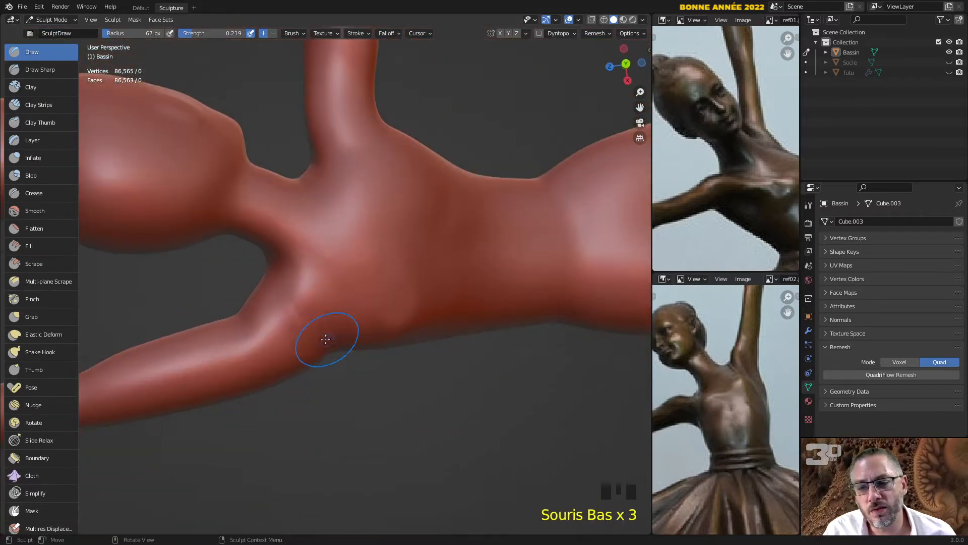
shift+click(297, 312)
shift+click(302, 309)
shift+click(305, 304)
shift+click(295, 320)
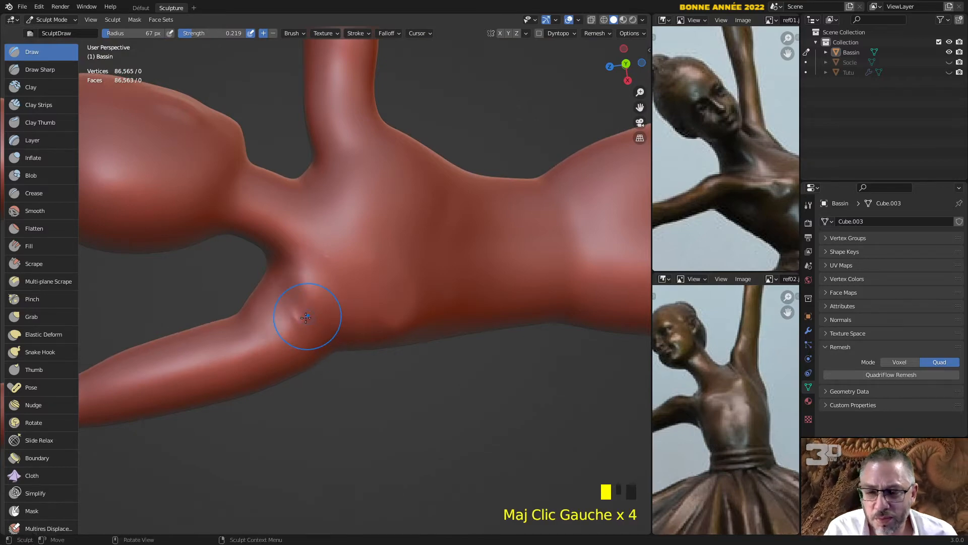
Switch to Edit Mode with face selection and select one outer face beside the spiral pinch near the shoulder
key(Tab)
scroll(302, 321, up, 4)
mouse_move(303, 321)
middle_down()
mouse_move(331, 310)
mouse_move(320, 320)
mouse_move(314, 311)
middle_up()
scroll(321, 317, up, 3)
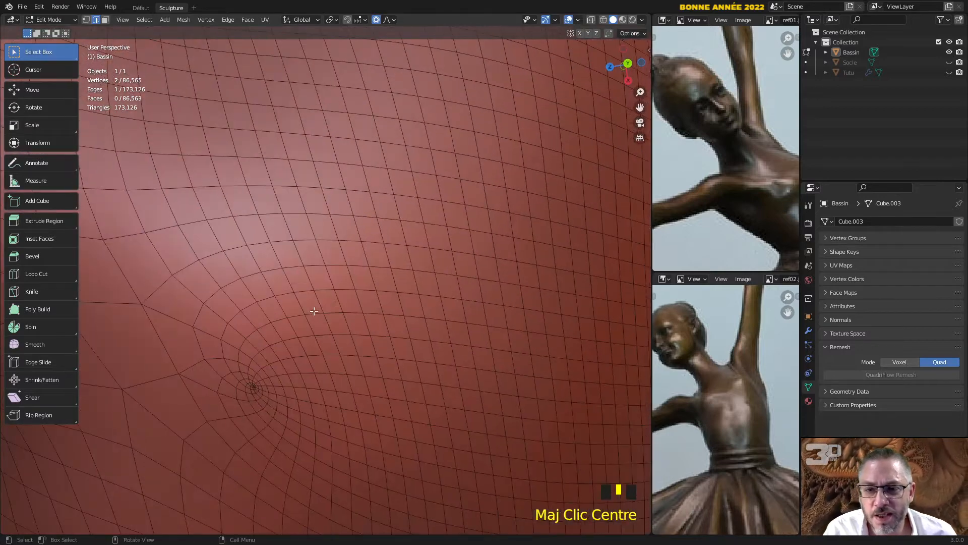
scroll(258, 396, up, 1)
shift+middle_drag(257, 396, 335, 314)
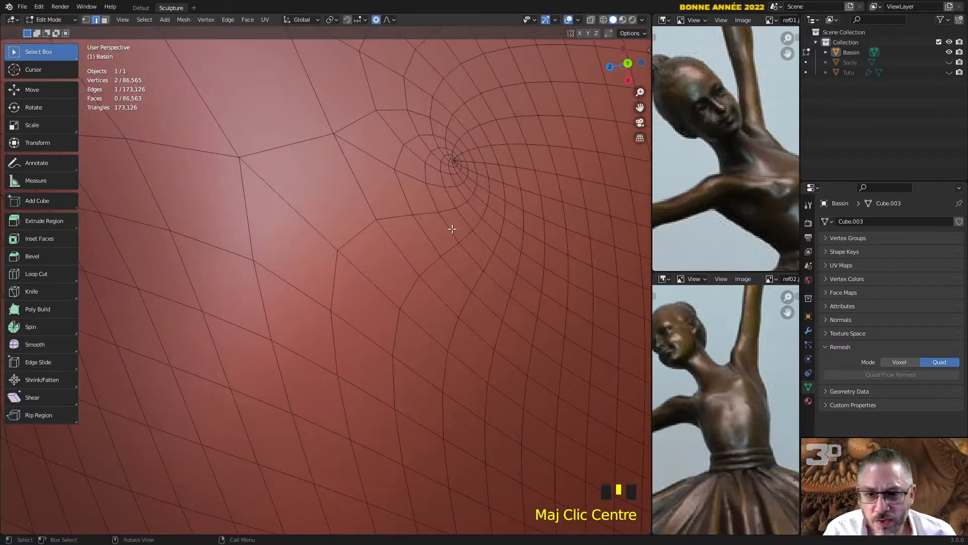
scroll(493, 185, up, 2)
scroll(494, 185, down, 1)
shift+middle_drag(482, 198, 430, 237)
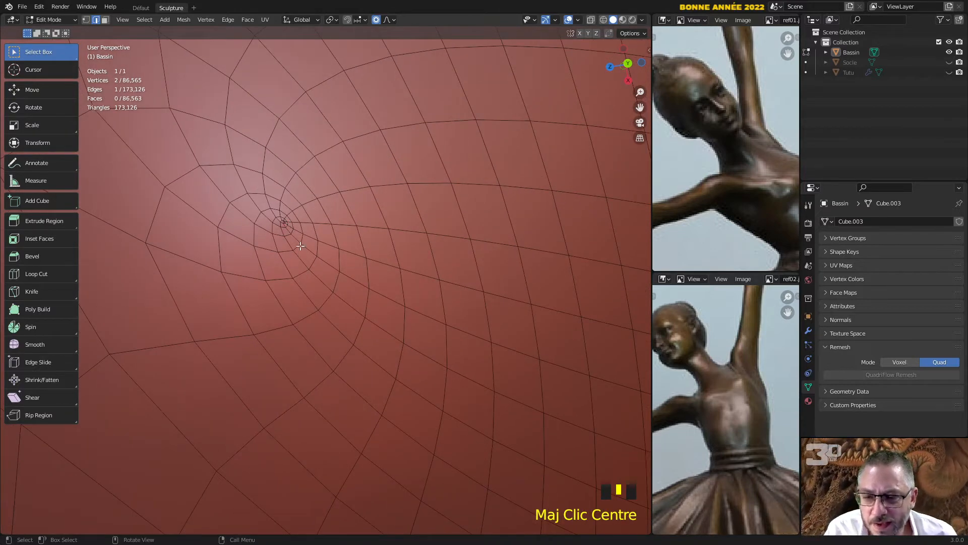
key(Tab)
key(Tab)
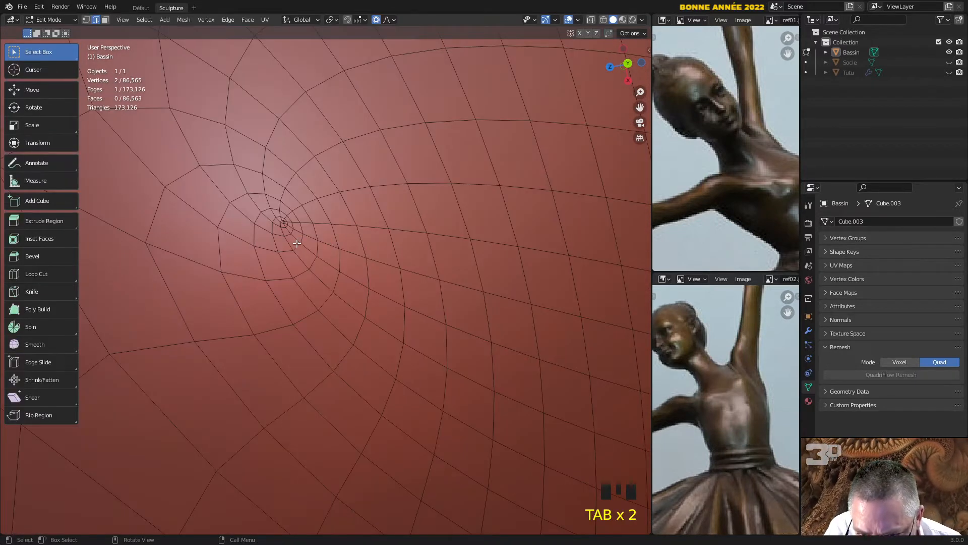
click(202, 246)
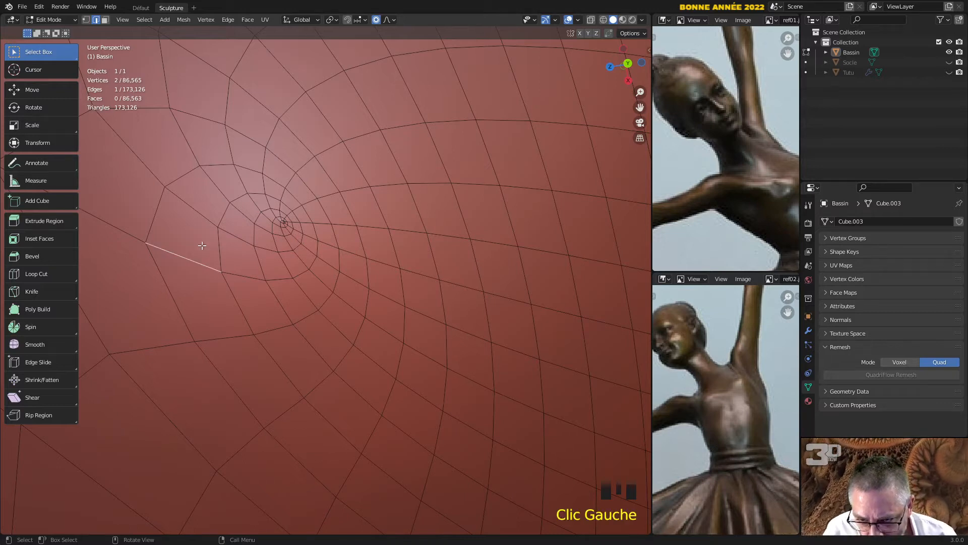
click(202, 246)
click(205, 246)
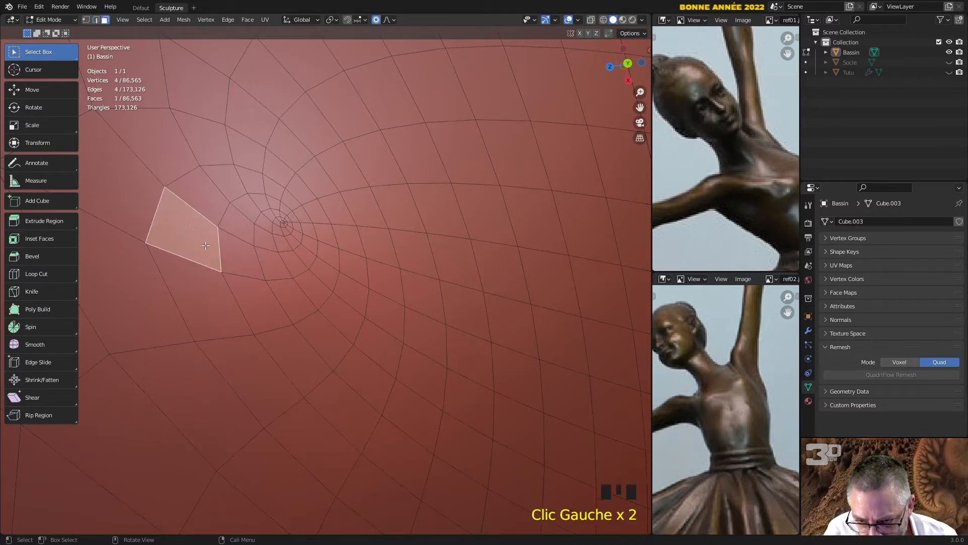
Extend the selection along the shortest face paths around the spiral pinch until its outer rings are covered
ctrl+click(308, 229)
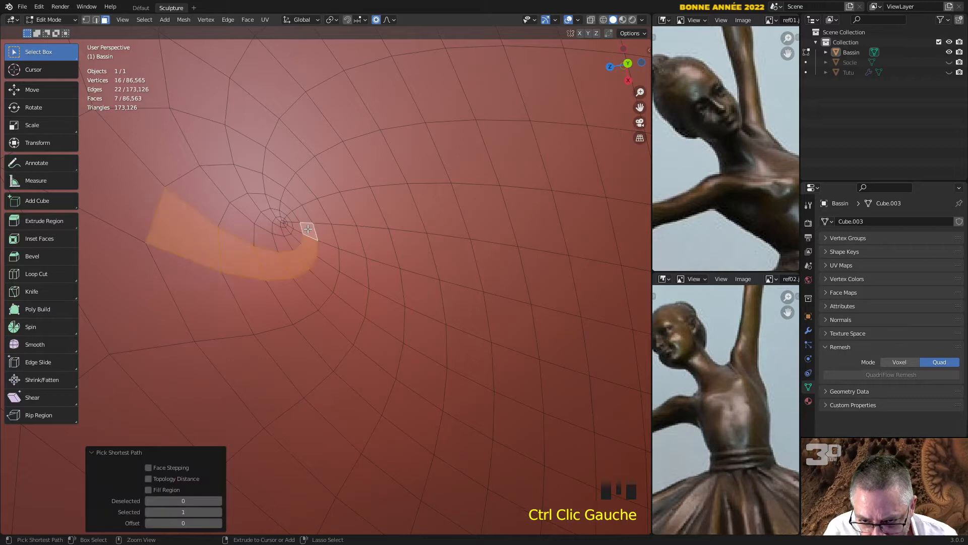
ctrl+click(199, 202)
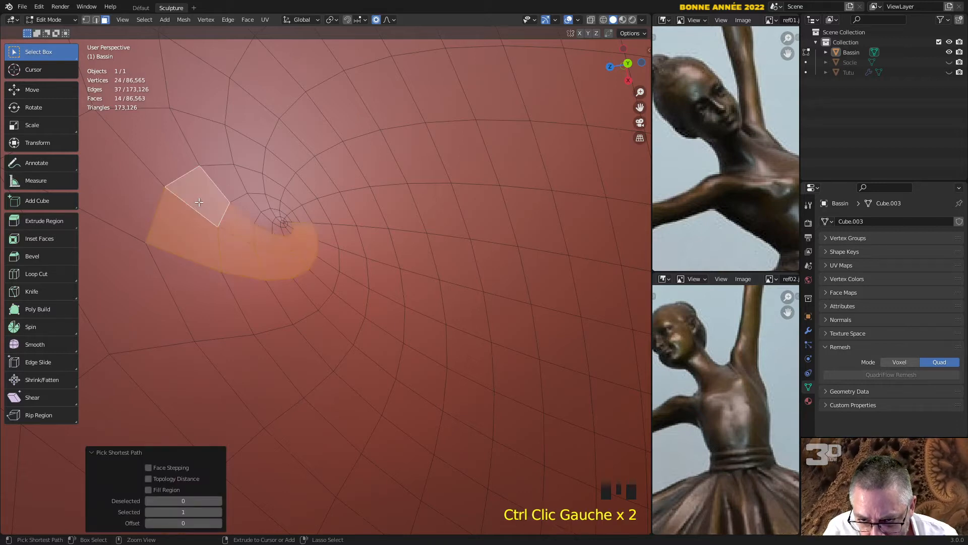
ctrl+click(234, 181)
ctrl+click(300, 214)
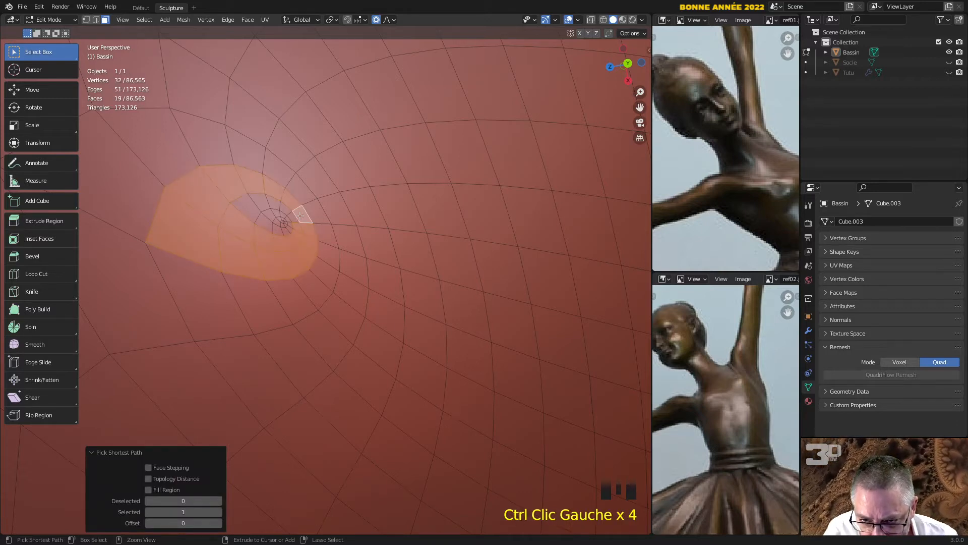
ctrl+click(251, 214)
Set the viewport's clip start to 0.001 m so close-up geometry is not cut off
scroll(299, 231, up, 4)
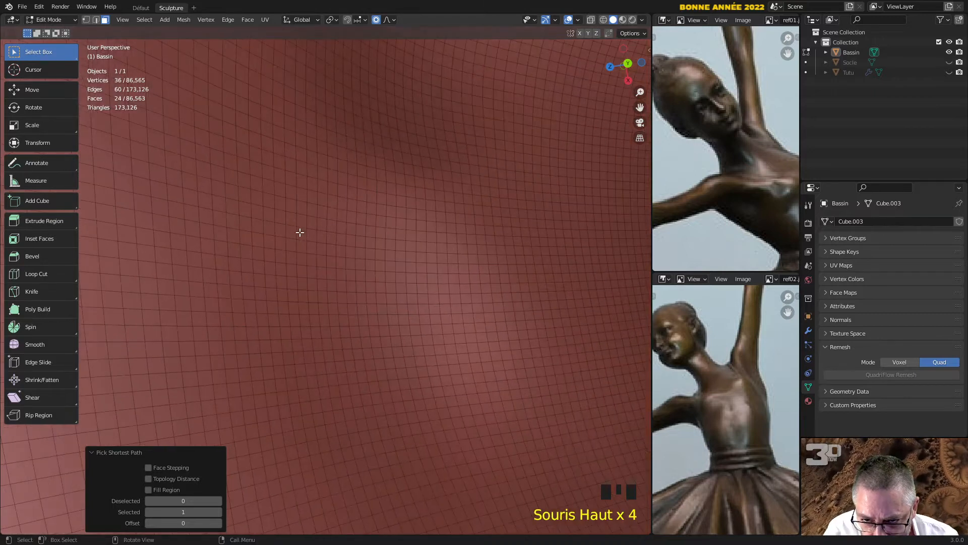
key(KP_Decimal)
middle_drag(299, 232, 335, 270)
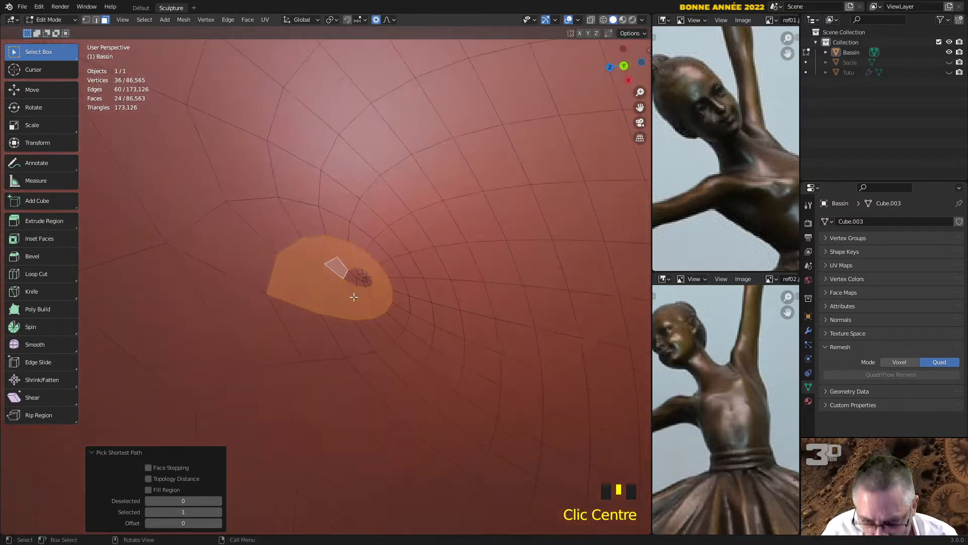
scroll(400, 306, up, 6)
scroll(400, 305, down, 6)
scroll(398, 303, up, 2)
scroll(398, 303, down, 1)
scroll(399, 303, down, 1)
scroll(384, 292, up, 2)
scroll(378, 290, down, 1)
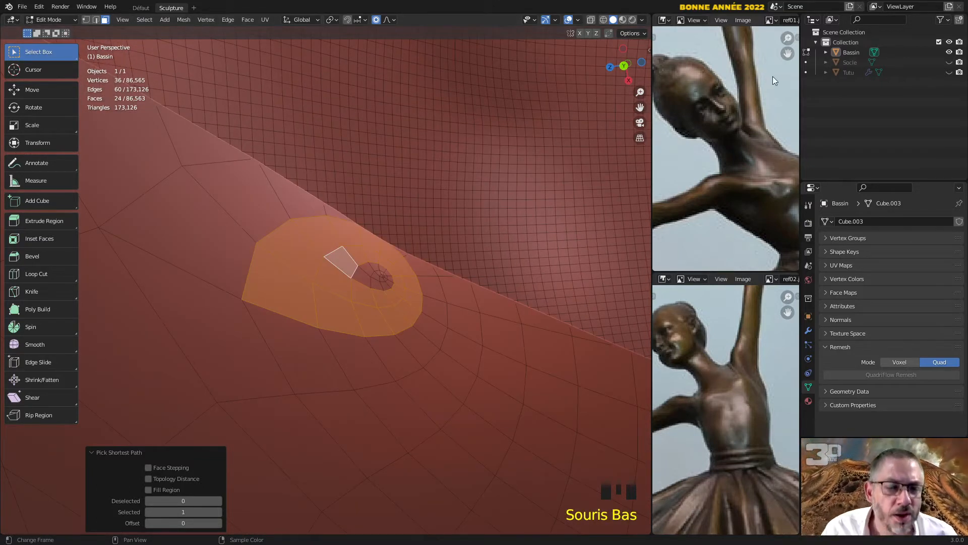
click(649, 50)
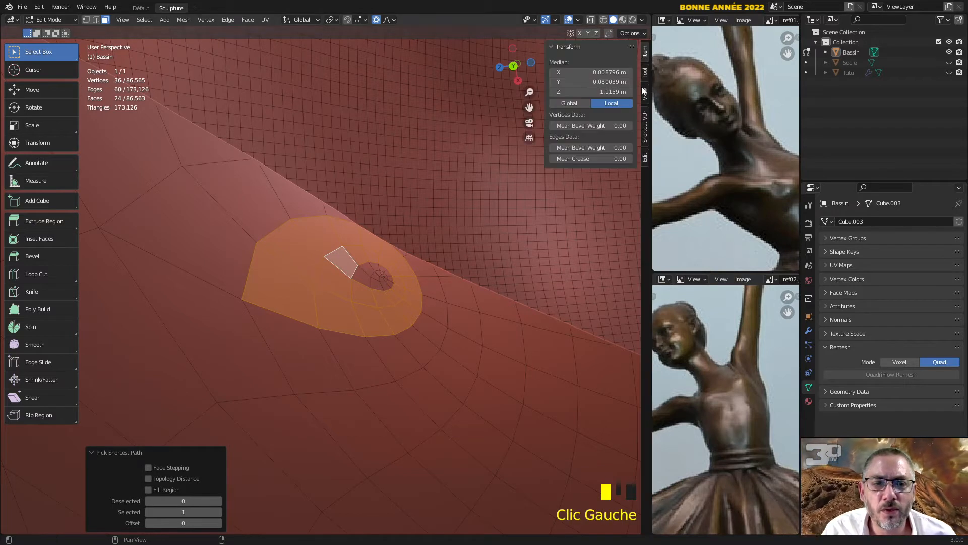
click(646, 92)
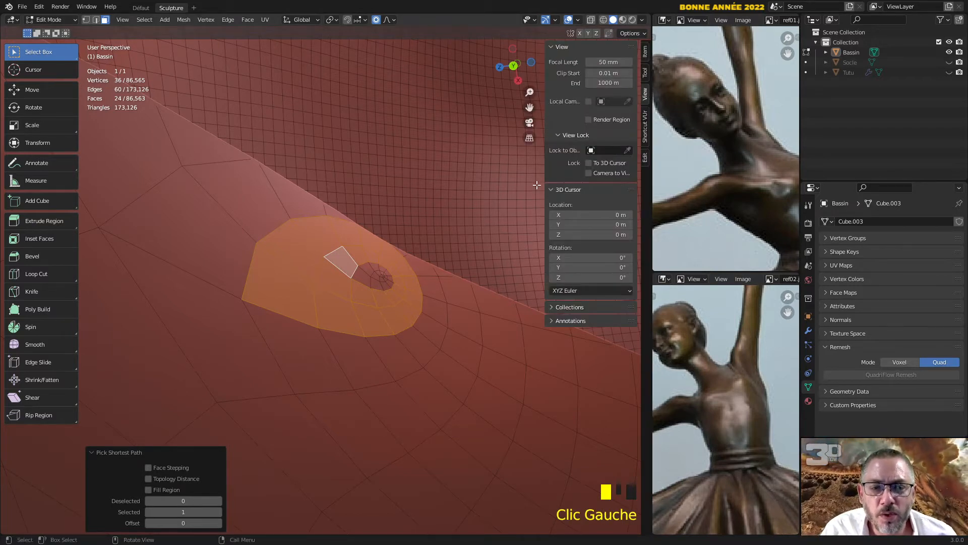
click(614, 73)
key(BackSpace)
text(.001)
key(Return)
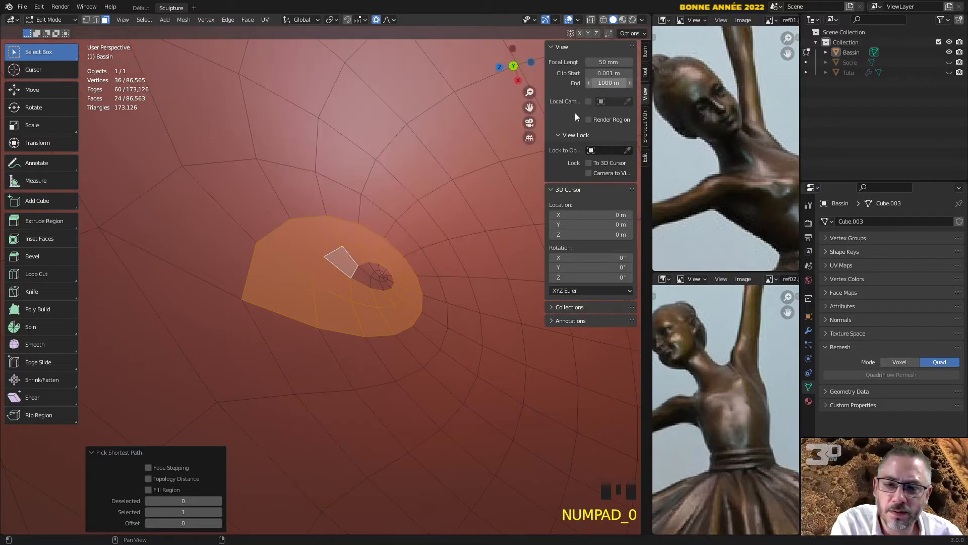
Add the tiny faces at the pinch's centre with Circle Select and delete all the selected faces
click(364, 280)
key(ctrl+z)
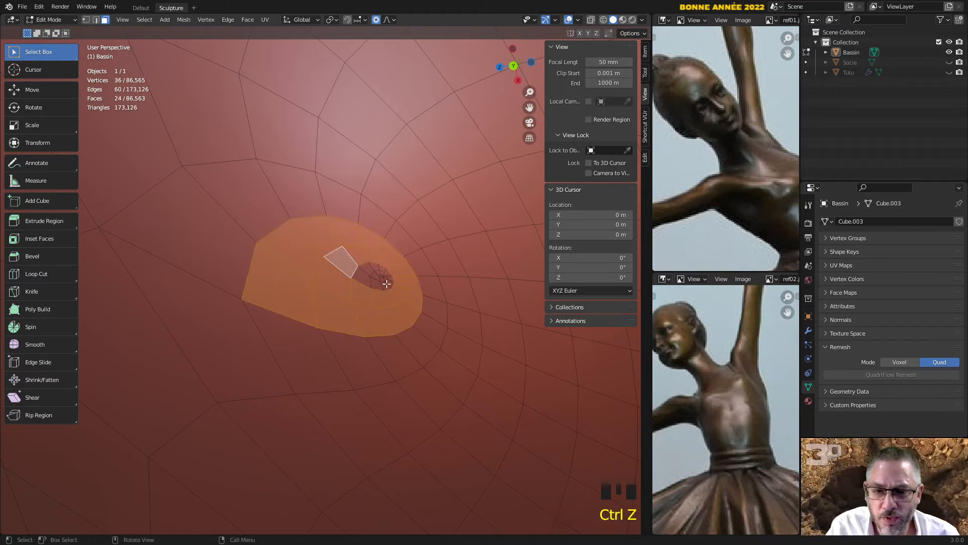
key(c)
drag(379, 278, 361, 291)
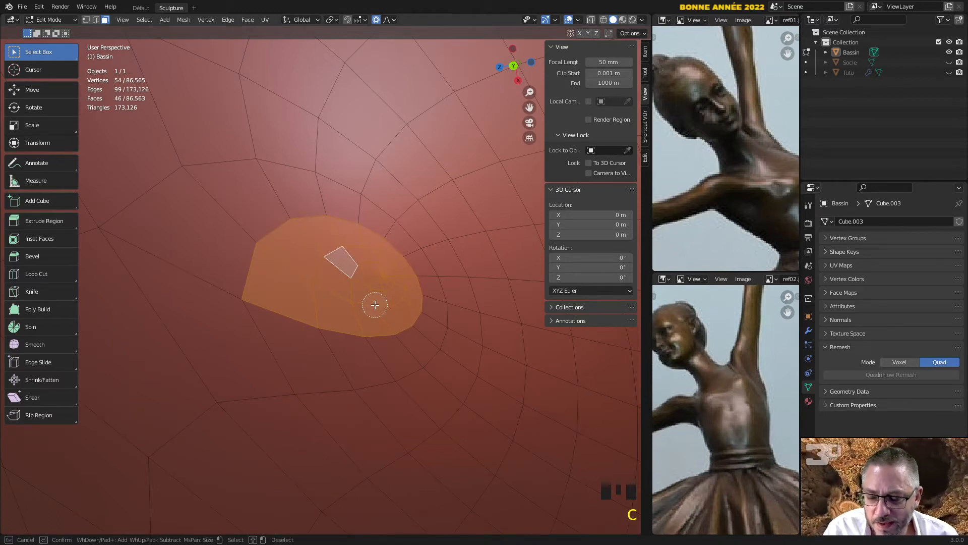
middle_click(364, 291)
click(364, 292)
right_click(367, 286)
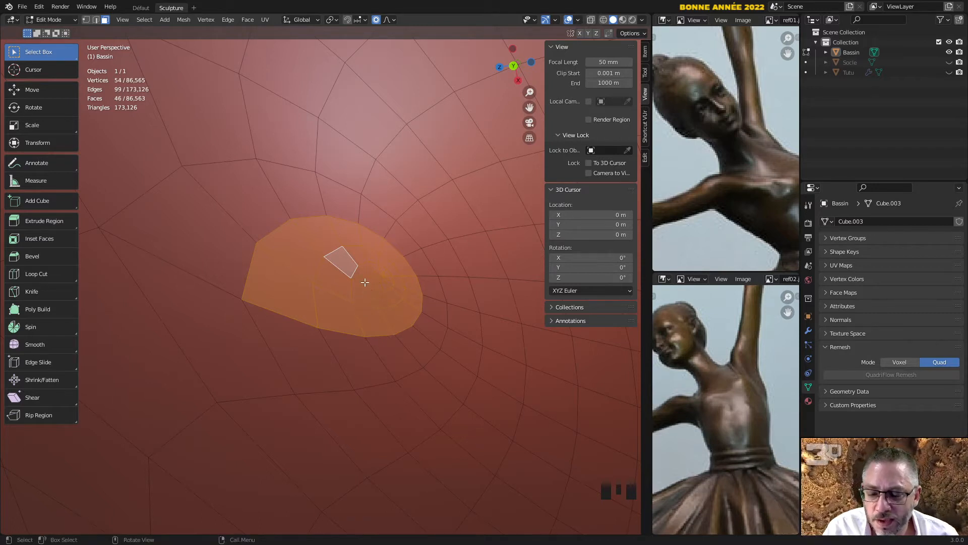
key(x)
click(363, 273)
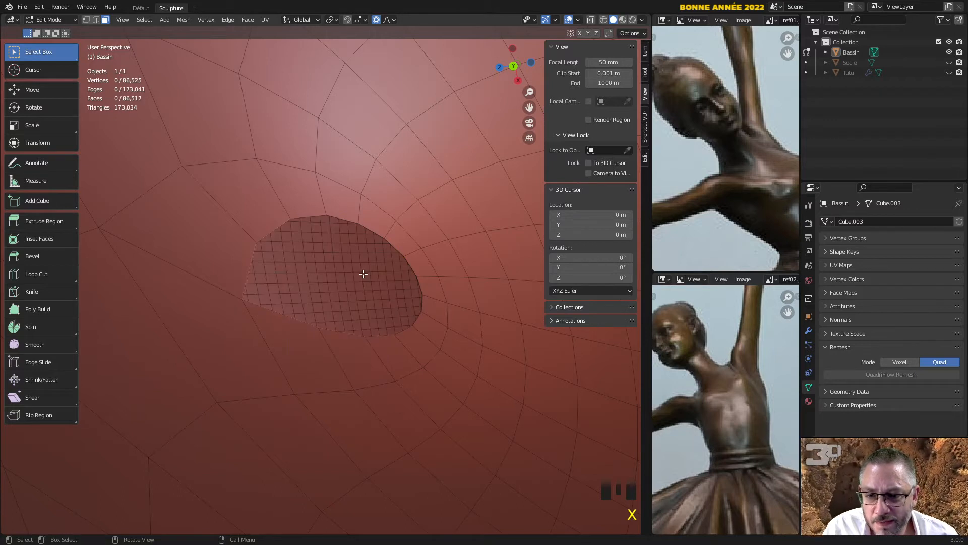
Select the border edge loop of the new hole and close it with Grid Fill
key(2)
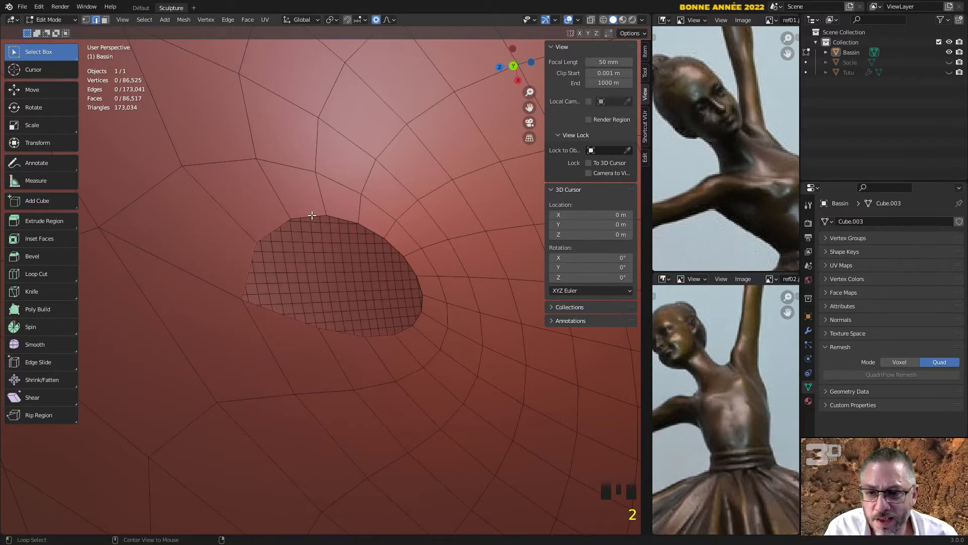
alt+click(312, 215)
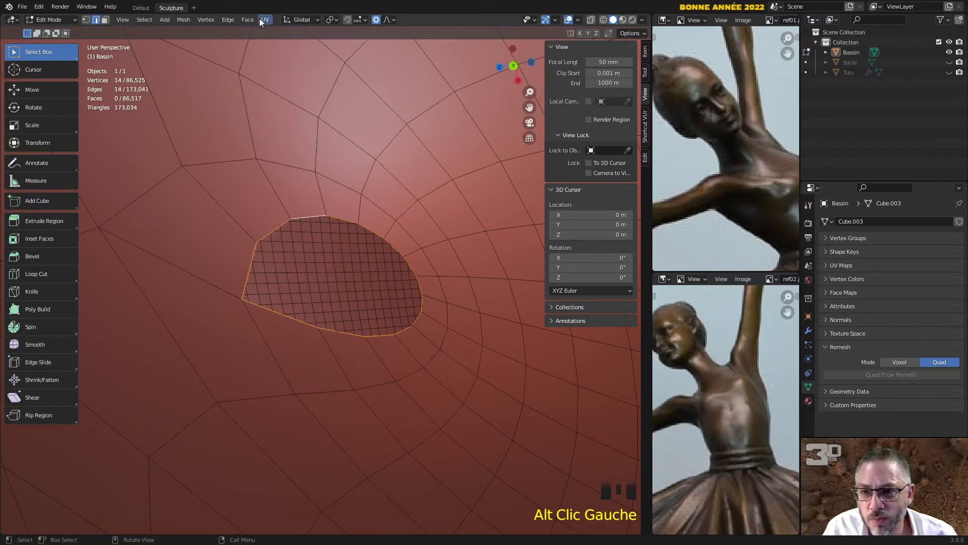
click(243, 20)
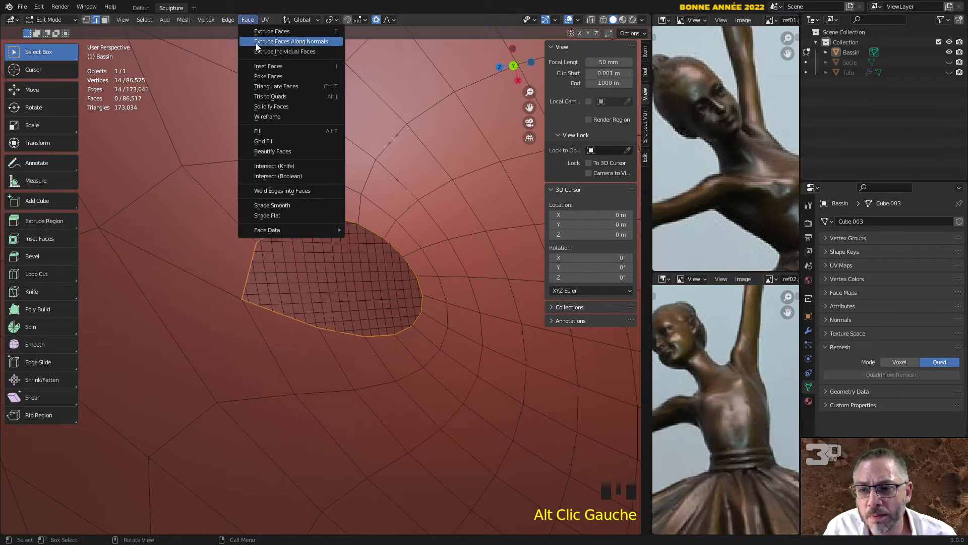
click(290, 142)
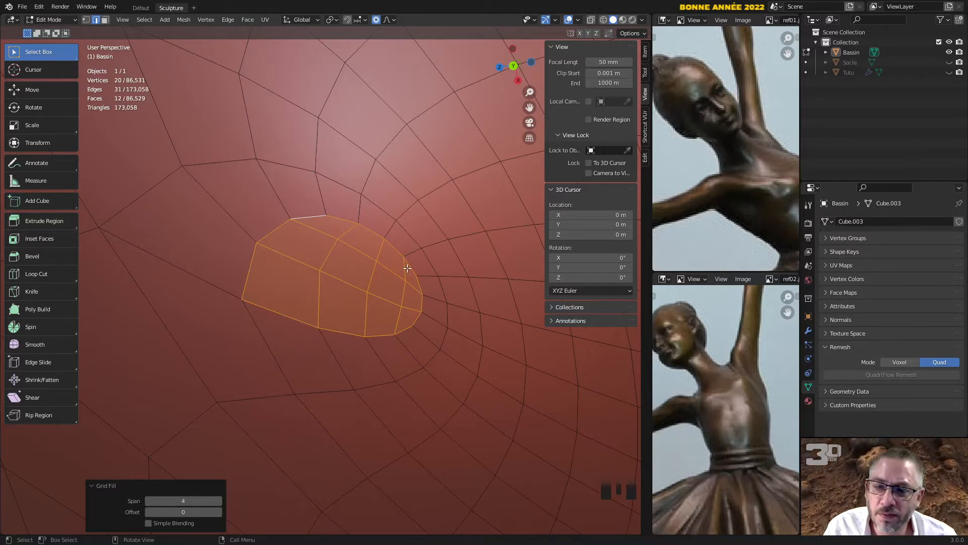
Adjust the Grid Fill to a span of 3 and an offset of 3 for a more even patch
click(146, 503)
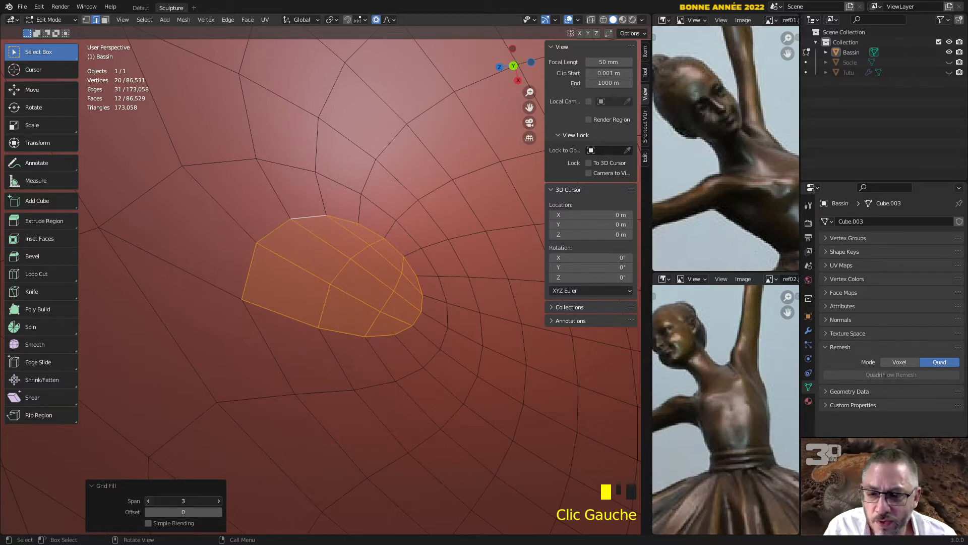
click(146, 503)
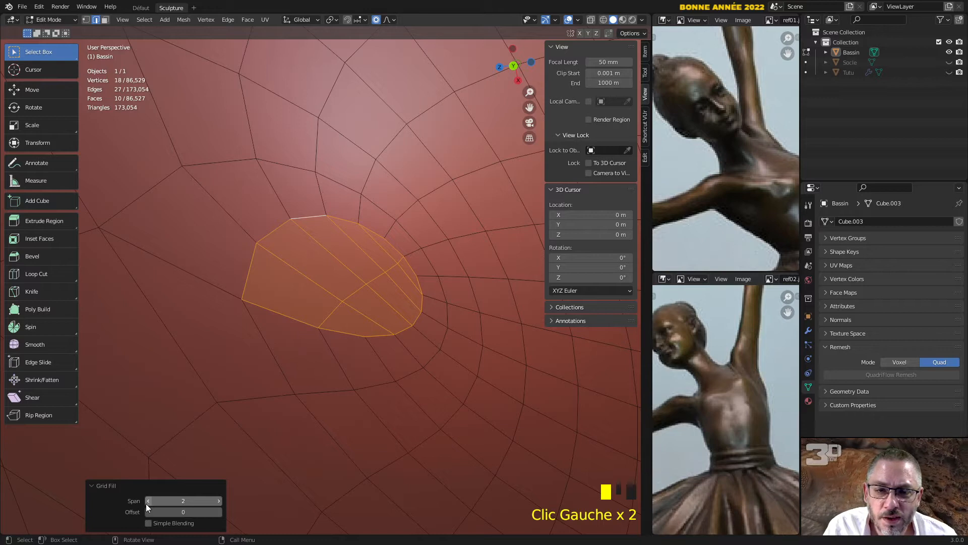
click(146, 503)
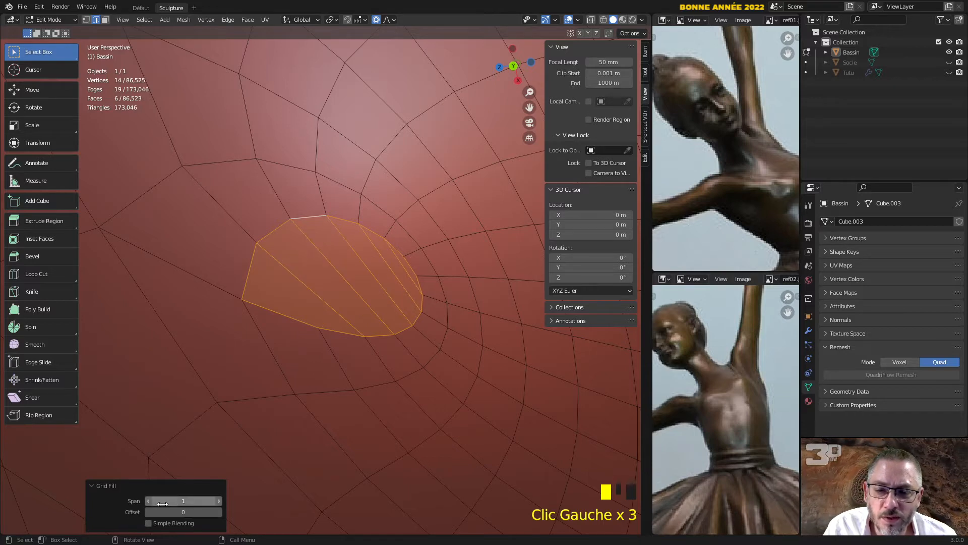
click(218, 501)
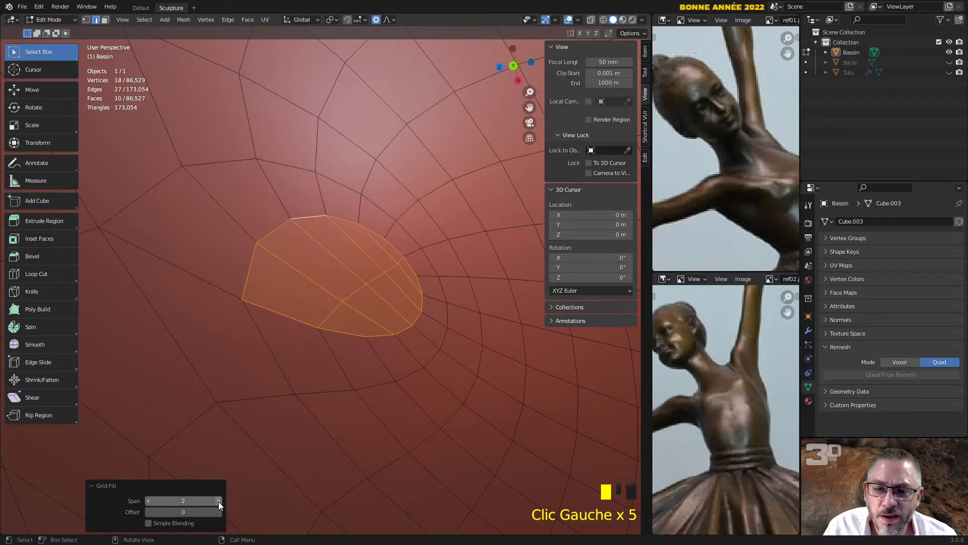
click(218, 501)
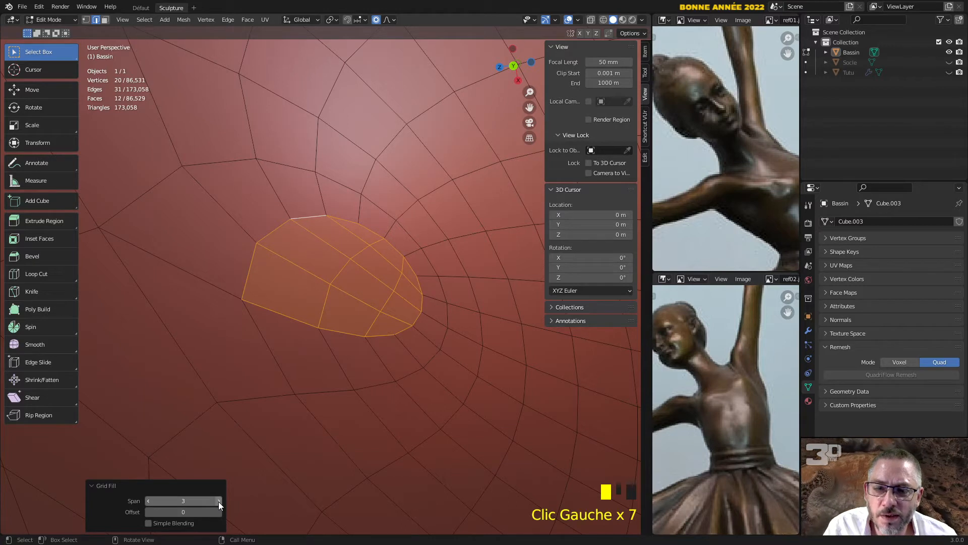
click(219, 512)
click(219, 512)
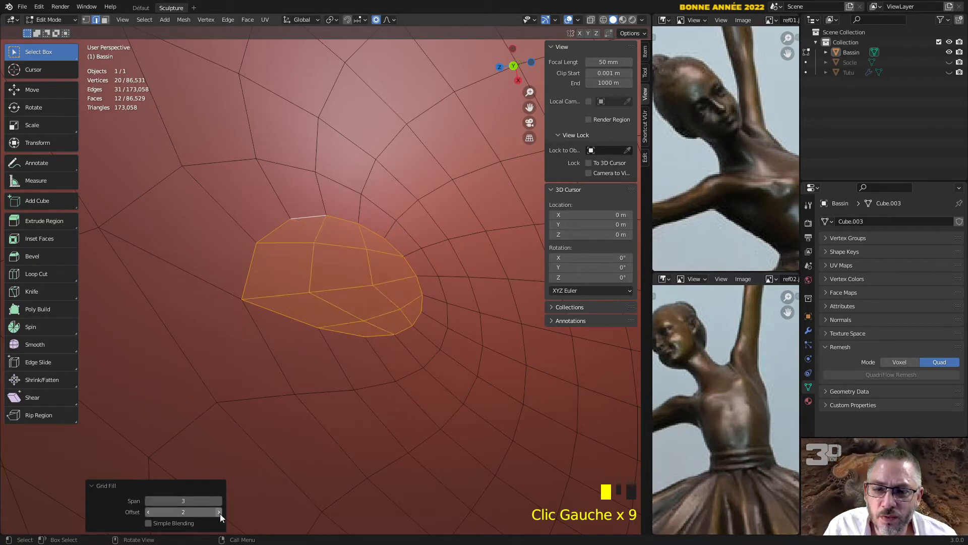
click(219, 513)
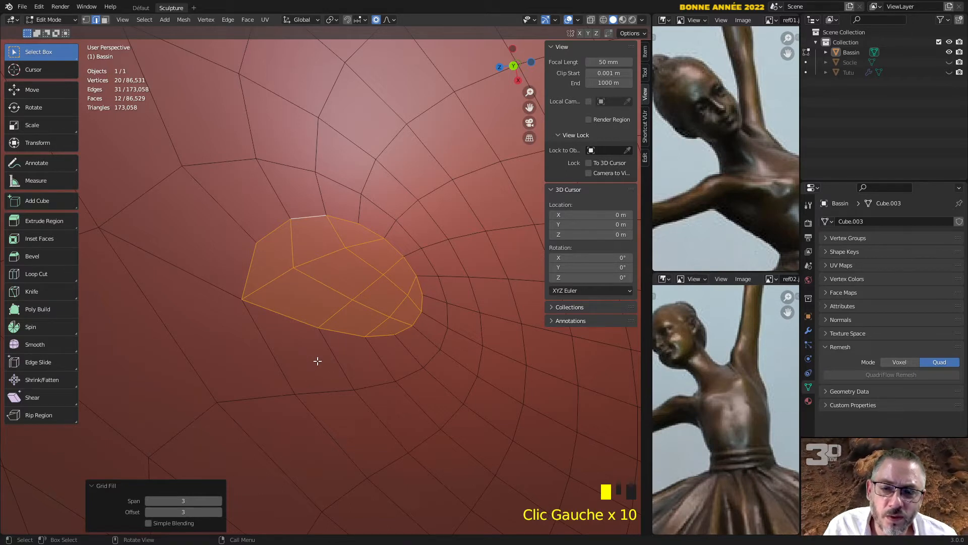
Return to Sculpt Mode and initialize the face sets by materials to clear the patch's separate colour
key(Tab)
scroll(322, 357, down, 12)
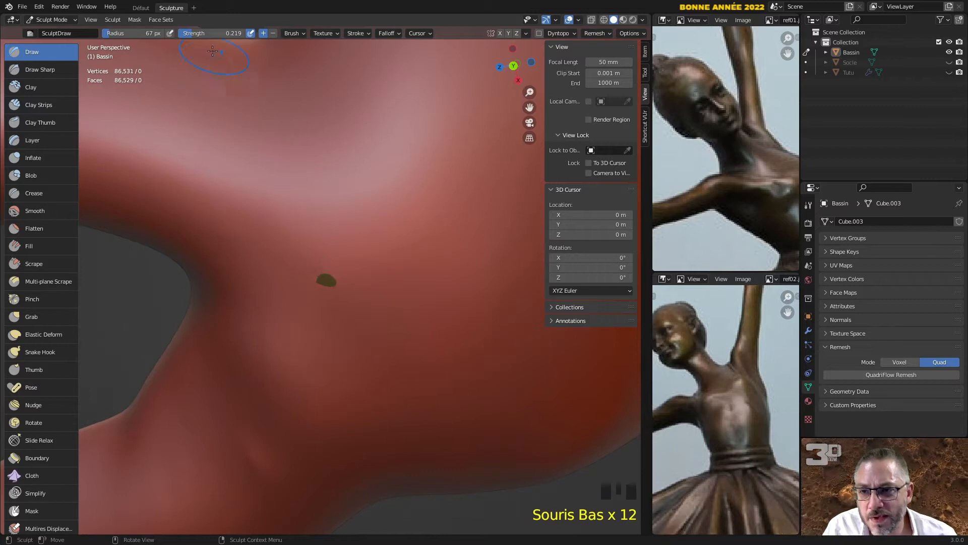
click(168, 21)
mouse_move(219, 66)
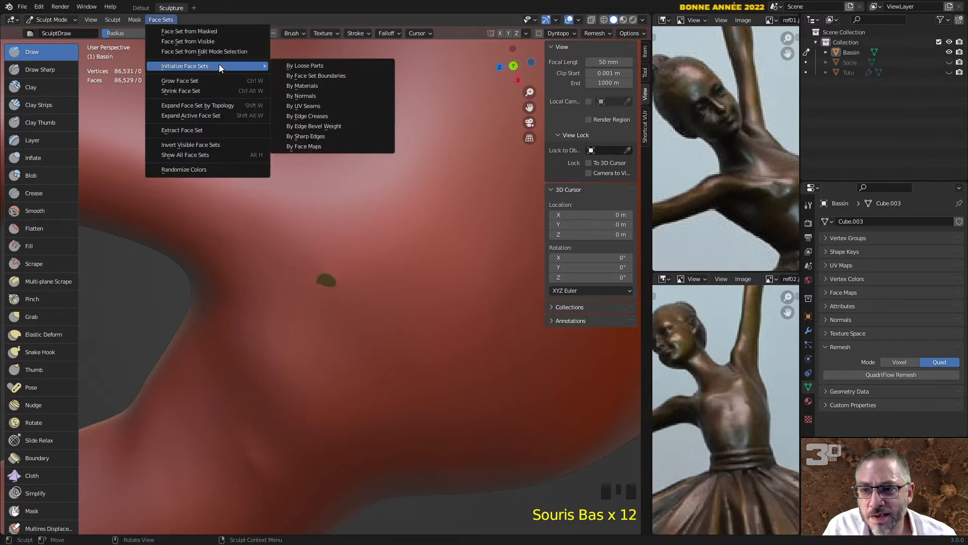
click(334, 84)
Go back to Edit Mode, clear the selection and examine the topology around the shoulders and neck for remaining pinches
scroll(326, 151, down, 1)
mouse_move(326, 151)
middle_down()
mouse_move(329, 173)
mouse_move(400, 190)
mouse_move(439, 158)
middle_up()
scroll(321, 162, down, 4)
key(Tab)
click(404, 232)
scroll(352, 257, up, 10)
middle_drag(351, 264, 279, 280)
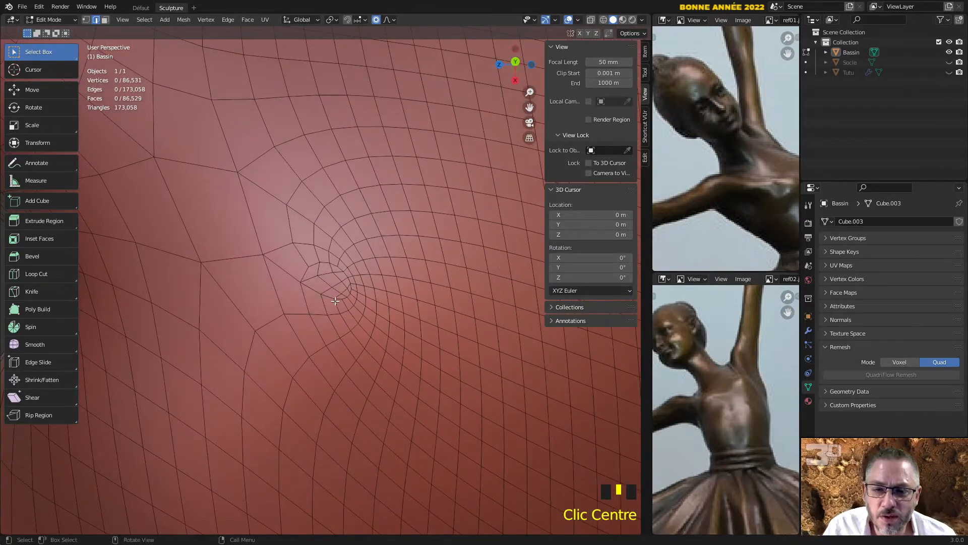
scroll(331, 303, down, 10)
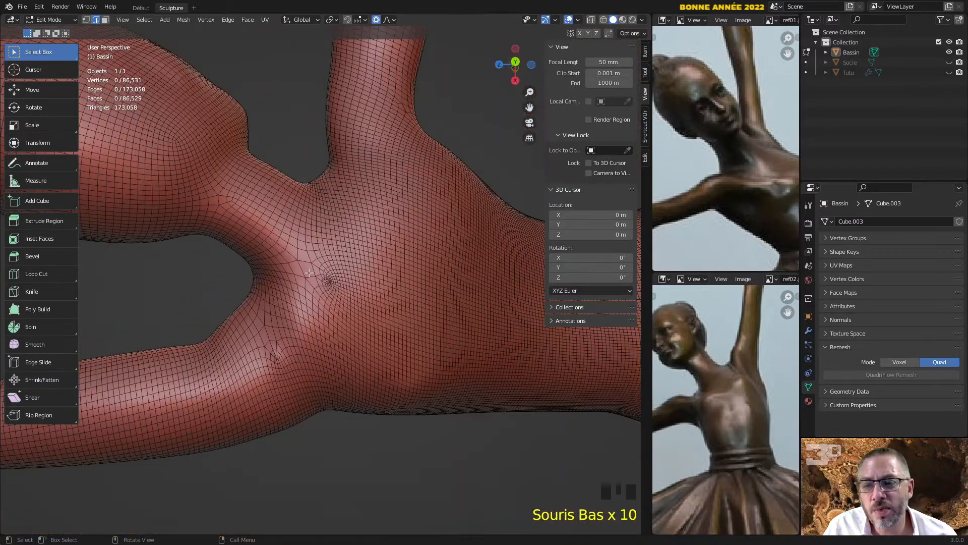
middle_drag(331, 303, 359, 242)
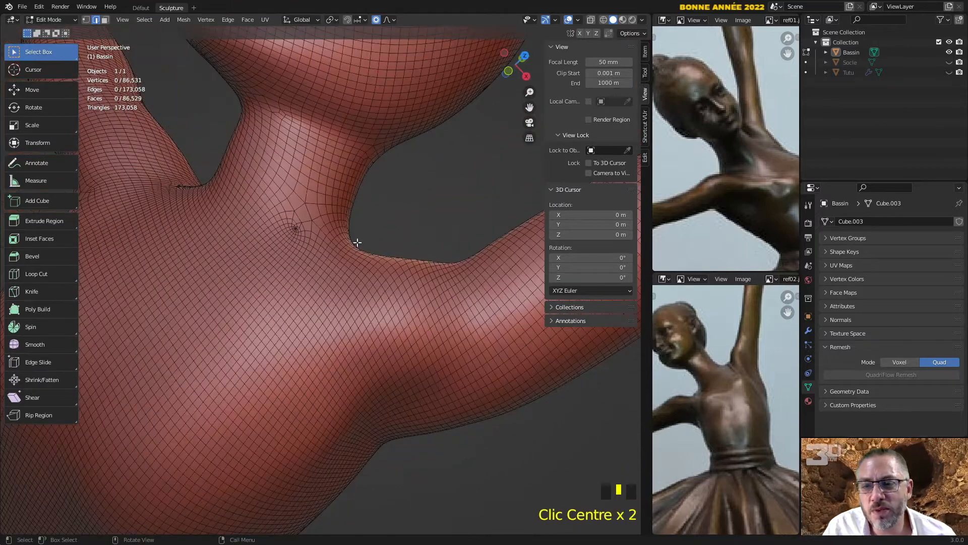
Select the faces of the spiral pinch at the base of the neck and delete them
scroll(342, 223, up, 3)
shift+middle_drag(251, 156, 325, 295)
scroll(323, 287, up, 2)
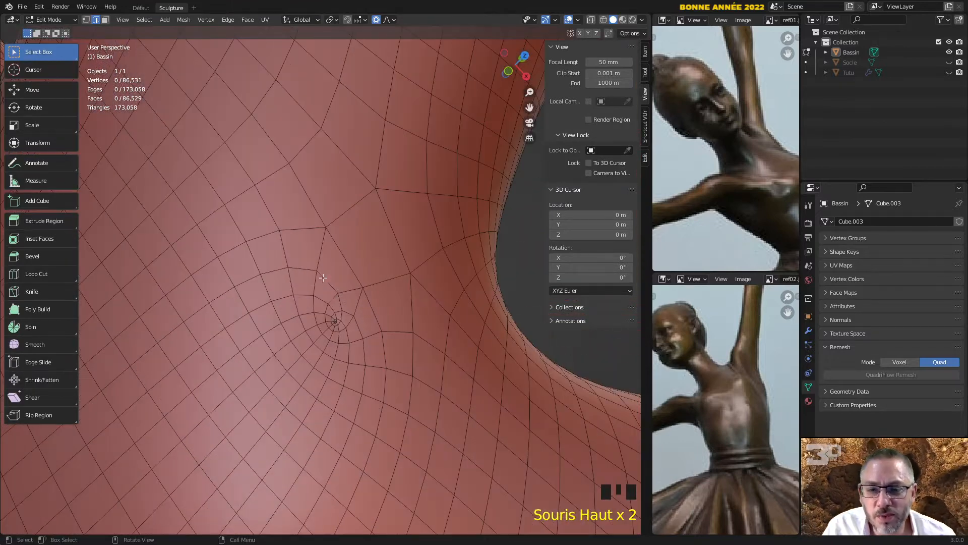
click(336, 277)
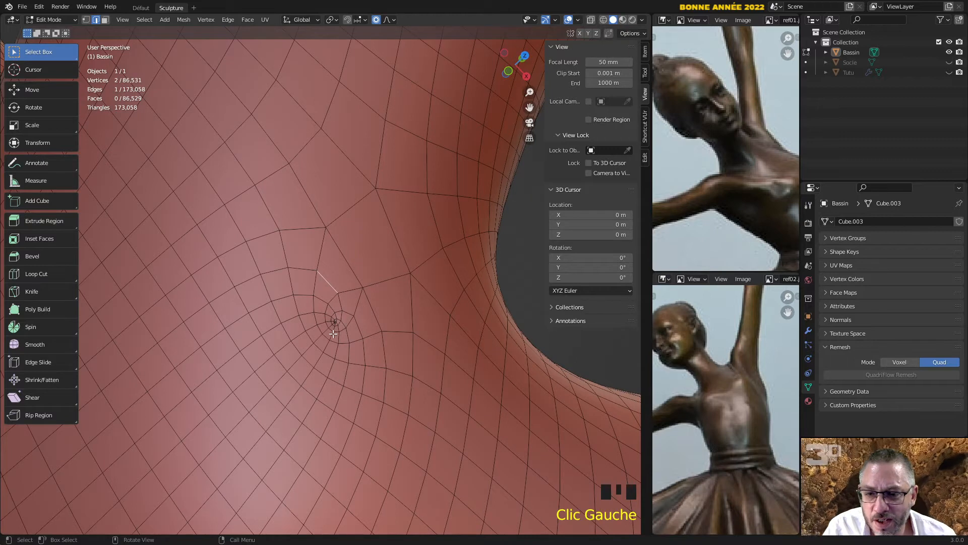
key(3)
click(332, 275)
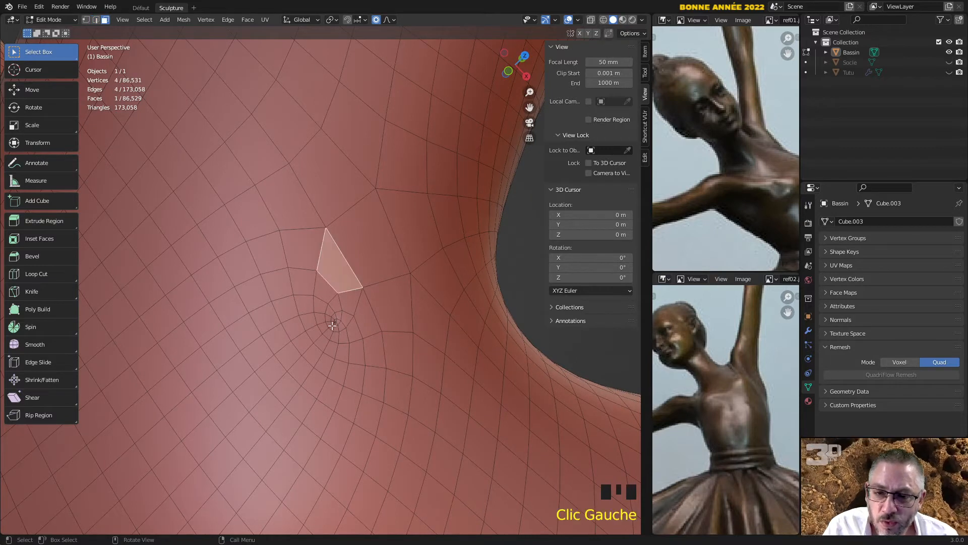
ctrl+click(336, 337)
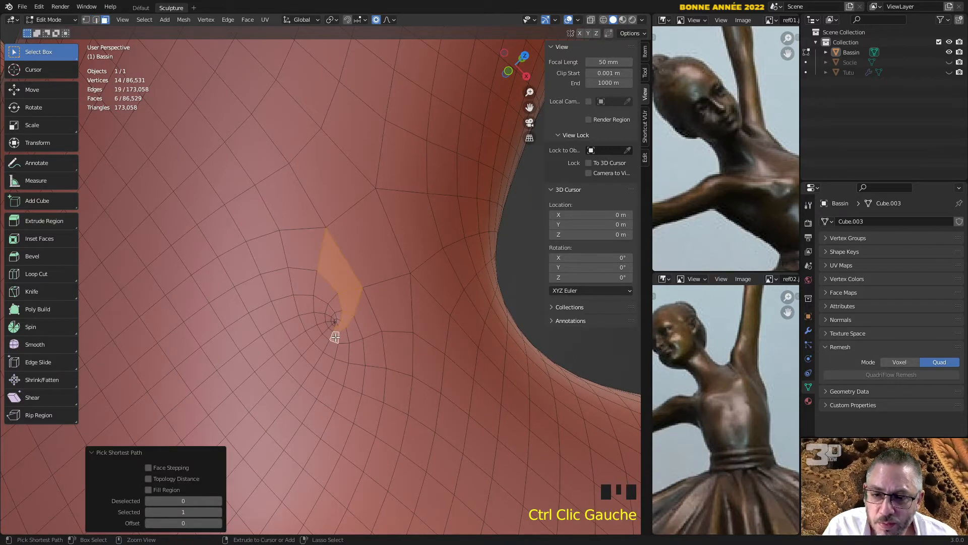
ctrl+click(323, 291)
key(c)
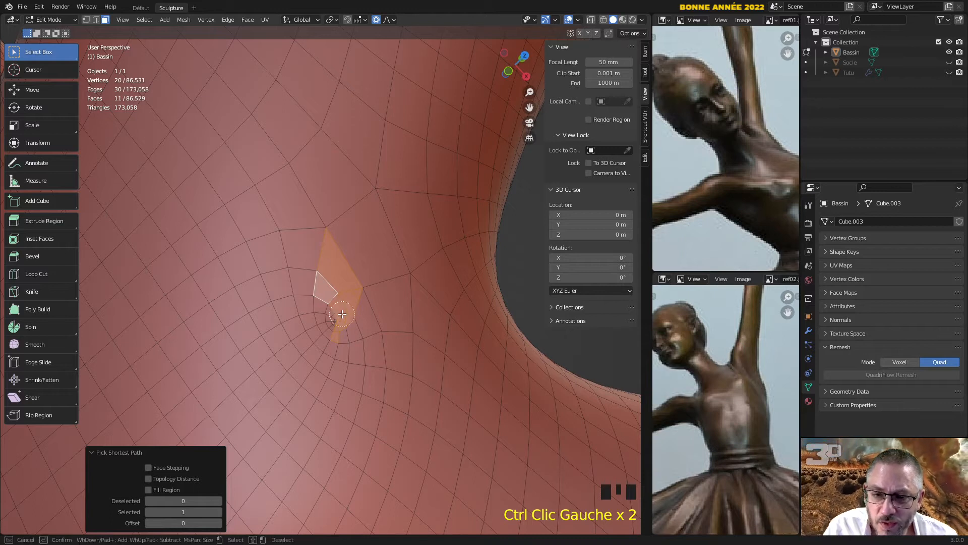
mouse_move(328, 304)
mouse_down()
mouse_move(334, 320)
mouse_move(355, 311)
mouse_up()
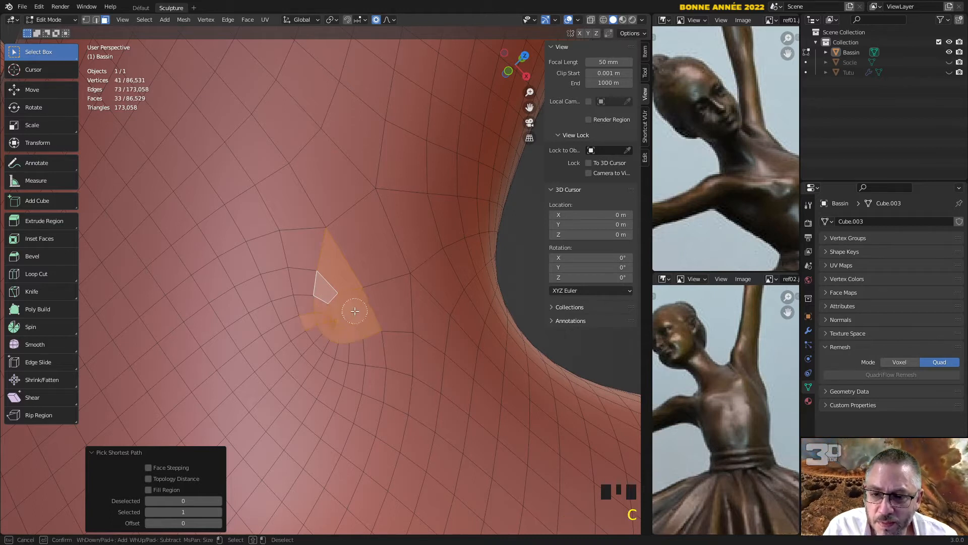
right_click(307, 321)
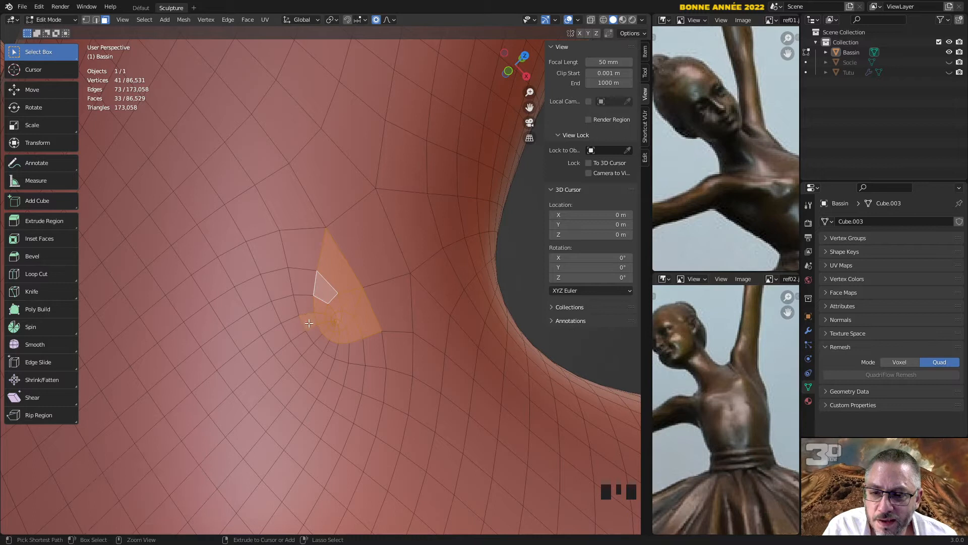
ctrl+click(310, 321)
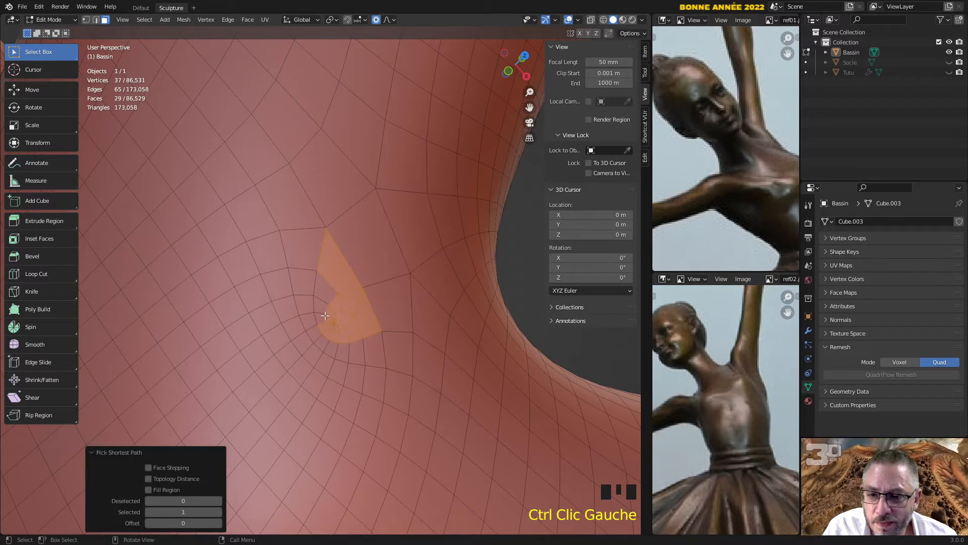
key(c)
click(328, 317)
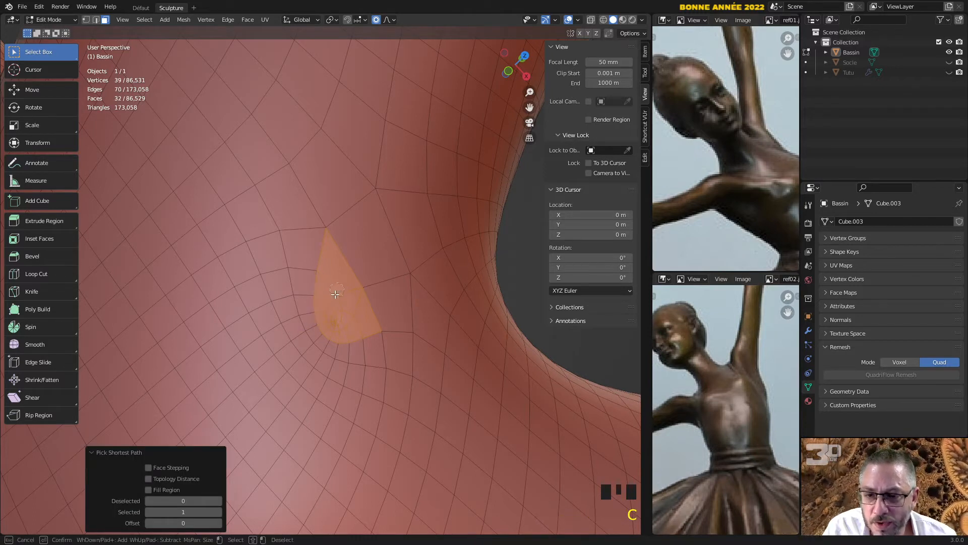
right_click(358, 318)
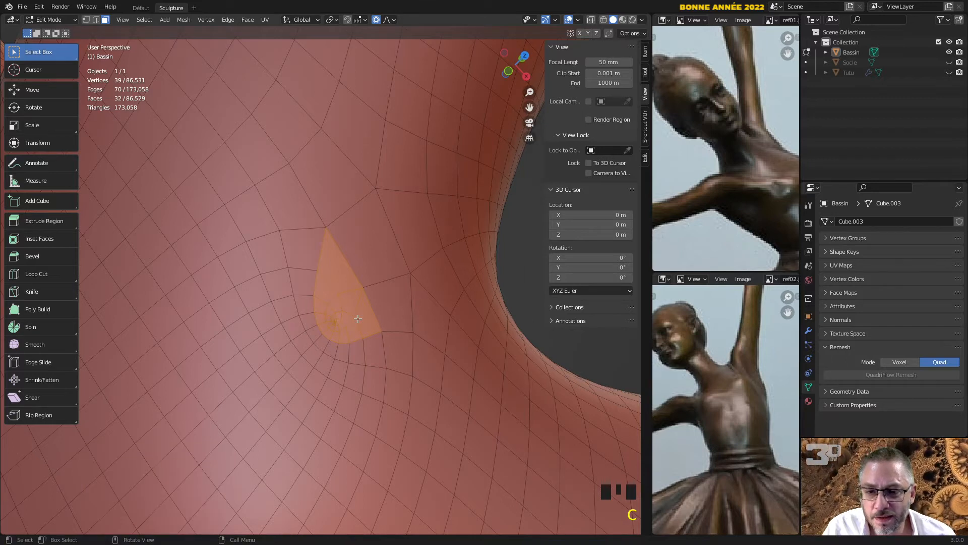
key(x)
click(352, 320)
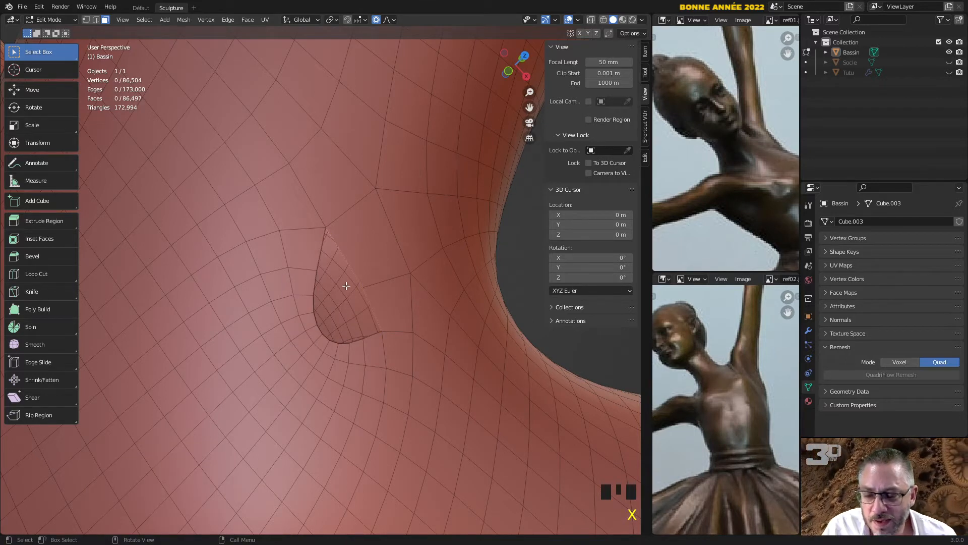
Select the border edge loop of the hole at the neck's base and close it with Grid Fill
alt+click(353, 267)
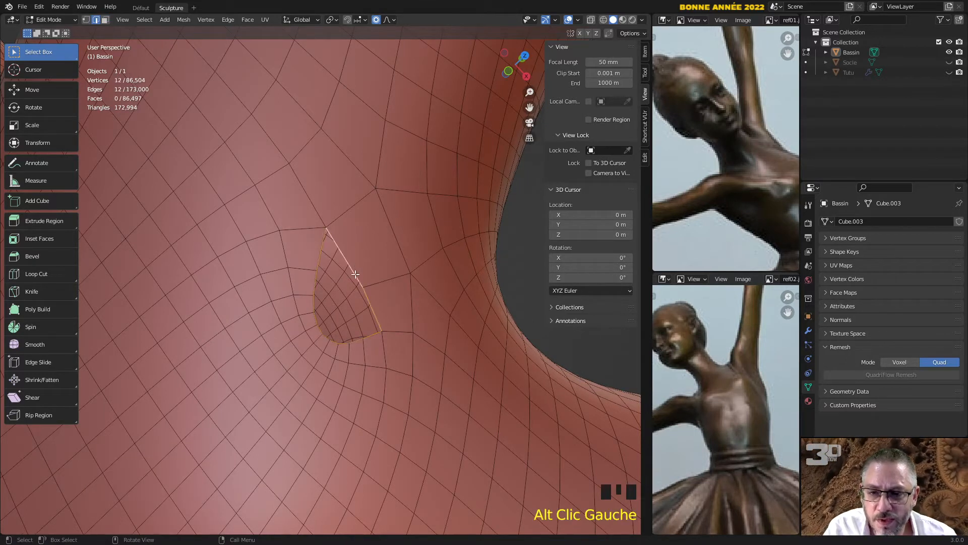
click(247, 20)
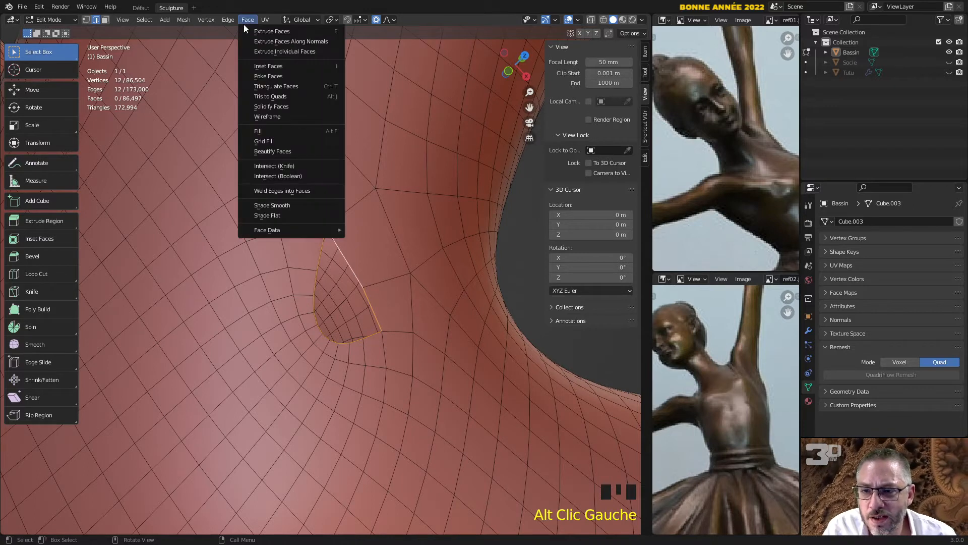
click(289, 141)
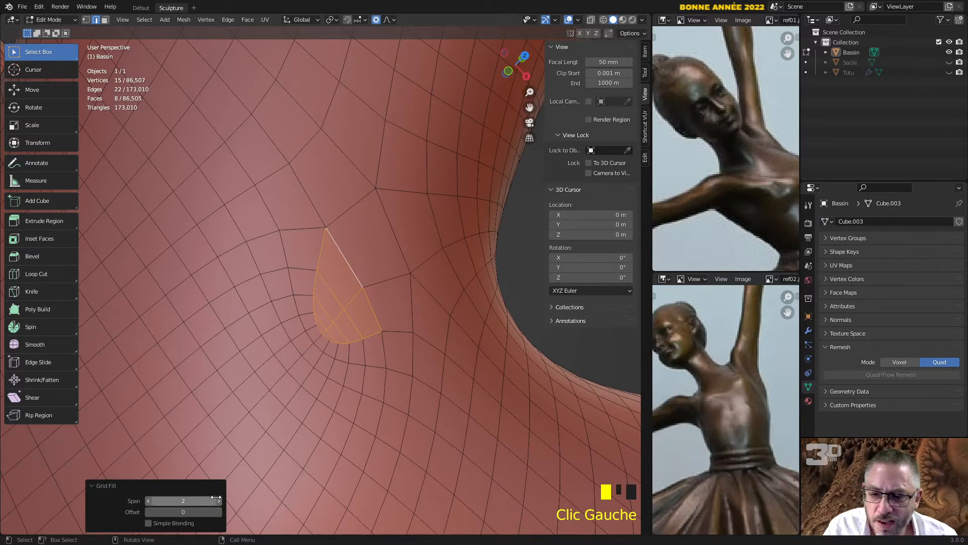
Set the Grid Fill span to 4 and the offset to 8 to realign the patch's quads
click(218, 500)
click(218, 500)
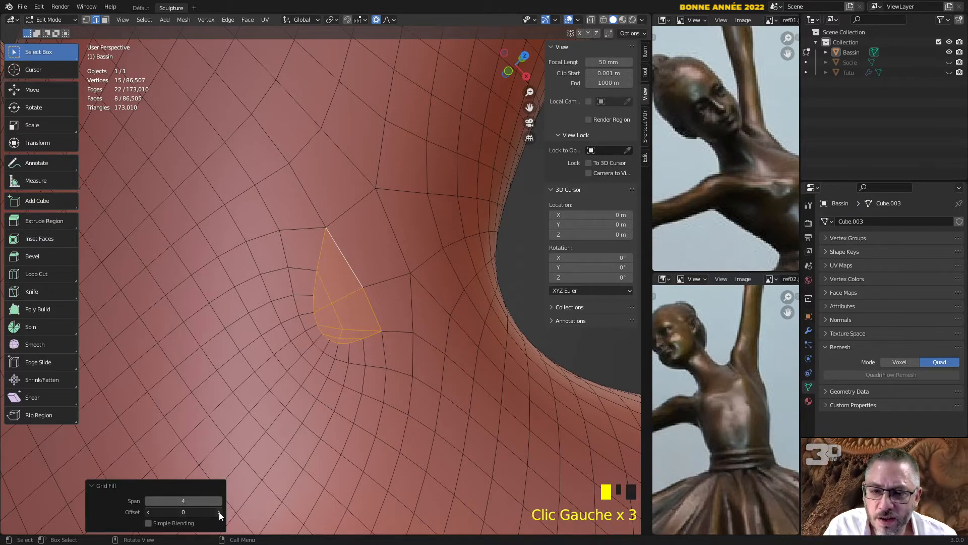
click(219, 512)
click(219, 512)
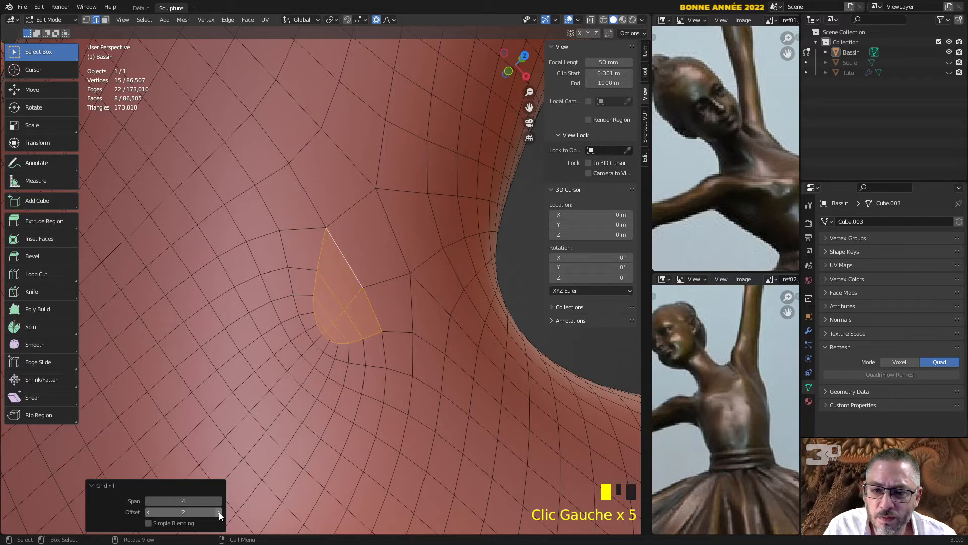
click(219, 513)
click(219, 512)
click(219, 512)
click(219, 512)
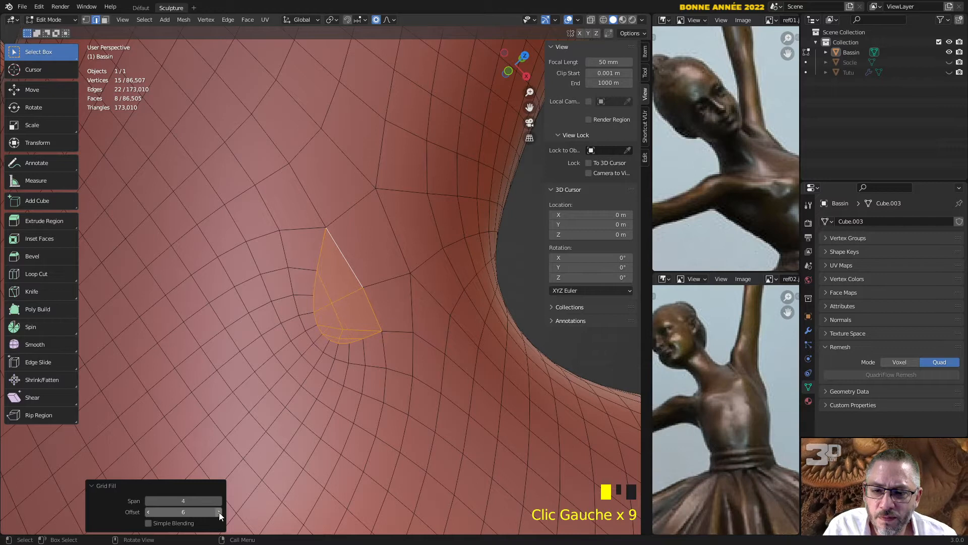
click(219, 512)
click(219, 512)
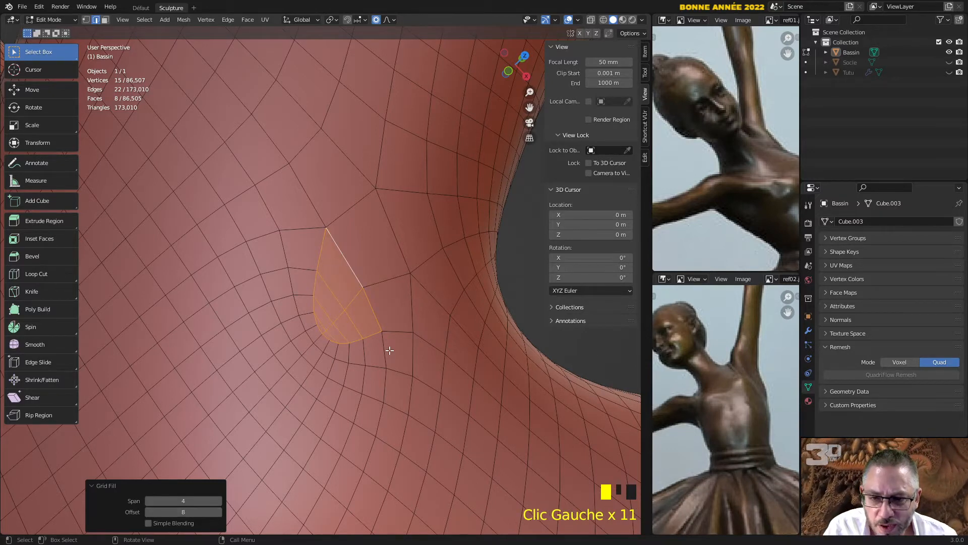
Return to Sculpt Mode and initialize the face sets by materials to remove the green patch colour
key(Tab)
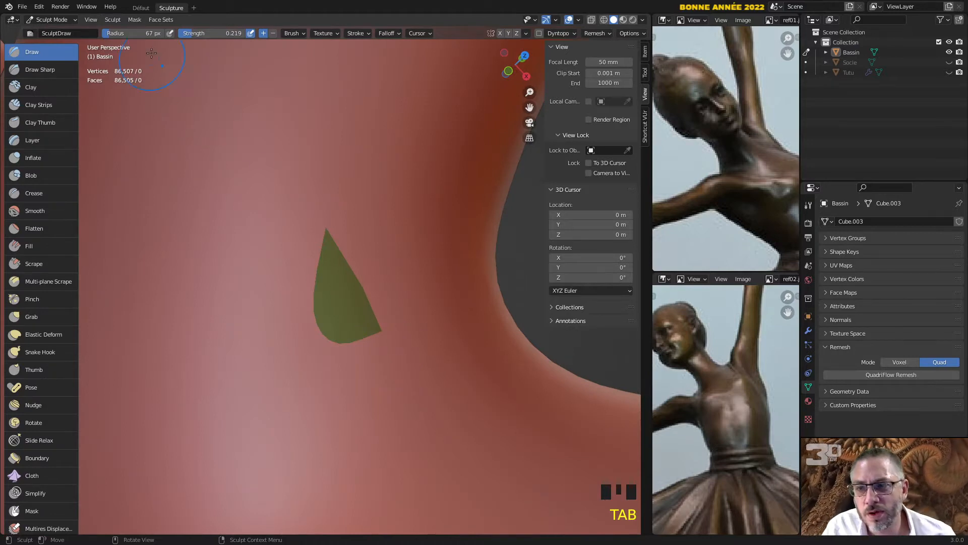
click(162, 19)
mouse_move(239, 64)
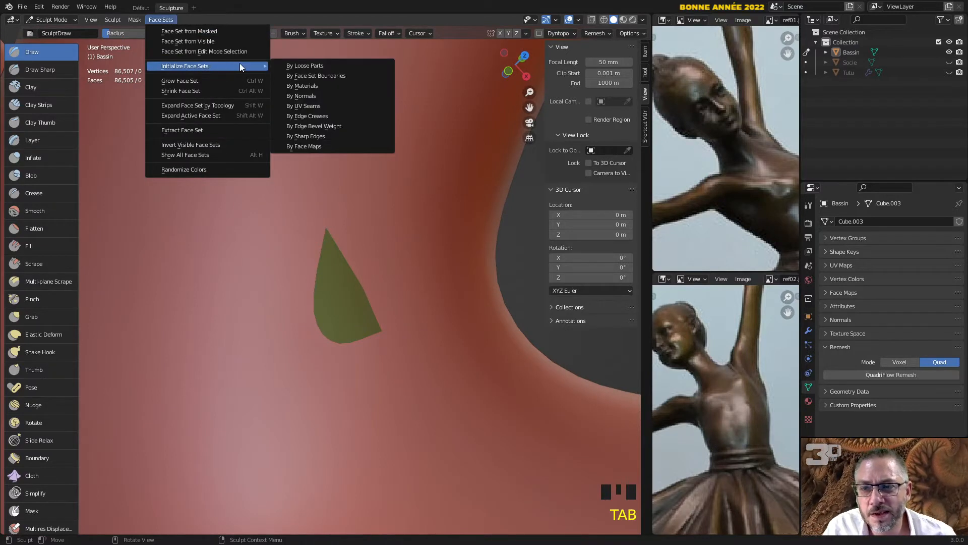
click(325, 86)
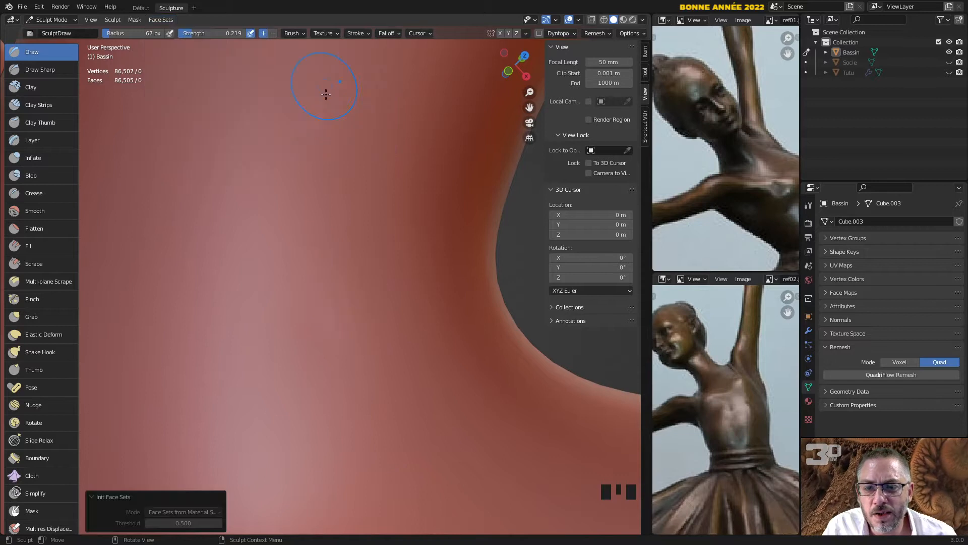
Smooth the repaired patch at the base of the neck into the surrounding surface
scroll(341, 234, down, 6)
middle_drag(342, 234, 357, 332)
mouse_move(350, 314)
shift+mouse_down()
mouse_move(338, 302)
mouse_move(333, 324)
shift+mouse_up()
Examine the head, neck and shoulders, including their wireframe topology in Edit Mode
scroll(380, 320, down, 3)
middle_drag(316, 346, 389, 291)
scroll(305, 370, down, 2)
scroll(388, 165, up, 5)
shift+middle_drag(389, 165, 404, 247)
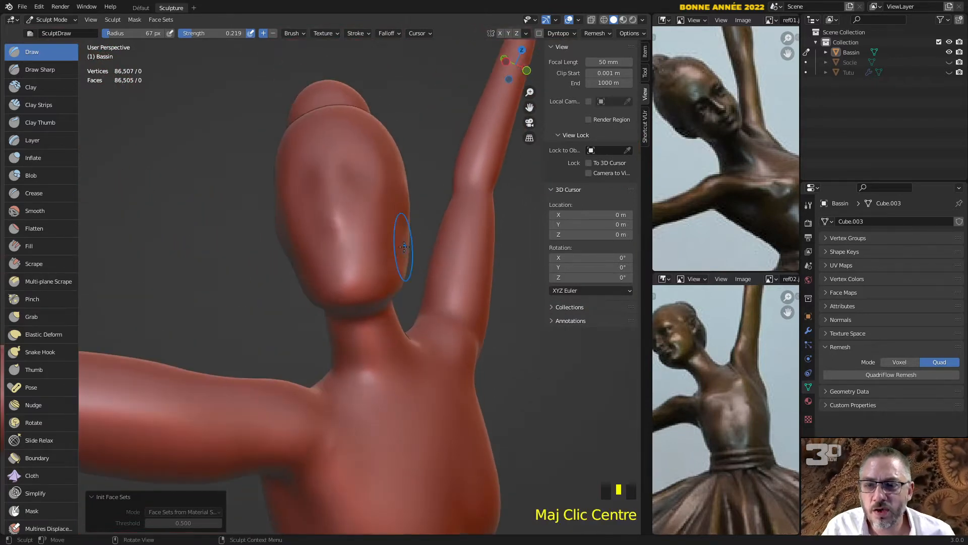
key(Tab)
scroll(402, 250, up, 3)
scroll(403, 250, down, 2)
scroll(402, 250, up, 2)
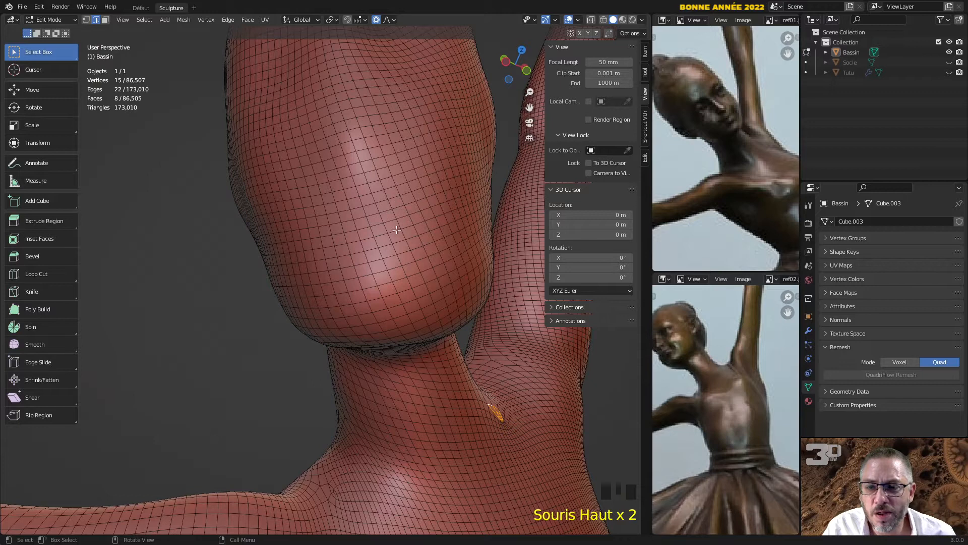
scroll(395, 246, down, 1)
key(Tab)
Try a smoothing stroke on the front of the upper thigh, then undo it
scroll(393, 247, down, 2)
mouse_move(393, 246)
shift+middle_down()
mouse_move(388, 353)
mouse_move(309, 330)
mouse_move(329, 273)
shift+middle_up()
scroll(389, 353, down, 1)
mouse_move(355, 323)
middle_down()
mouse_move(267, 241)
mouse_move(262, 283)
middle_up()
scroll(259, 400, up, 3)
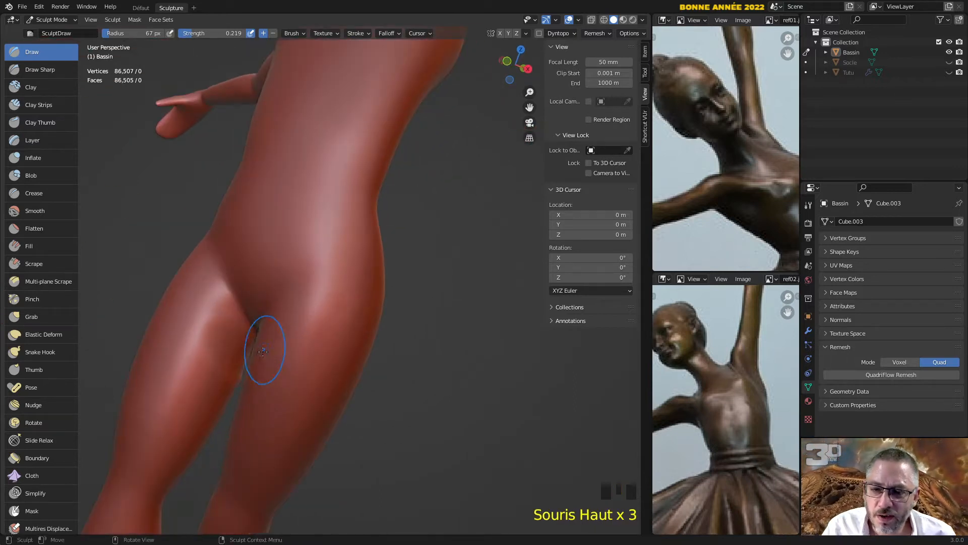
mouse_move(205, 357)
shift+mouse_down()
mouse_move(208, 377)
mouse_move(199, 378)
shift+mouse_up()
key(ctrl+z)
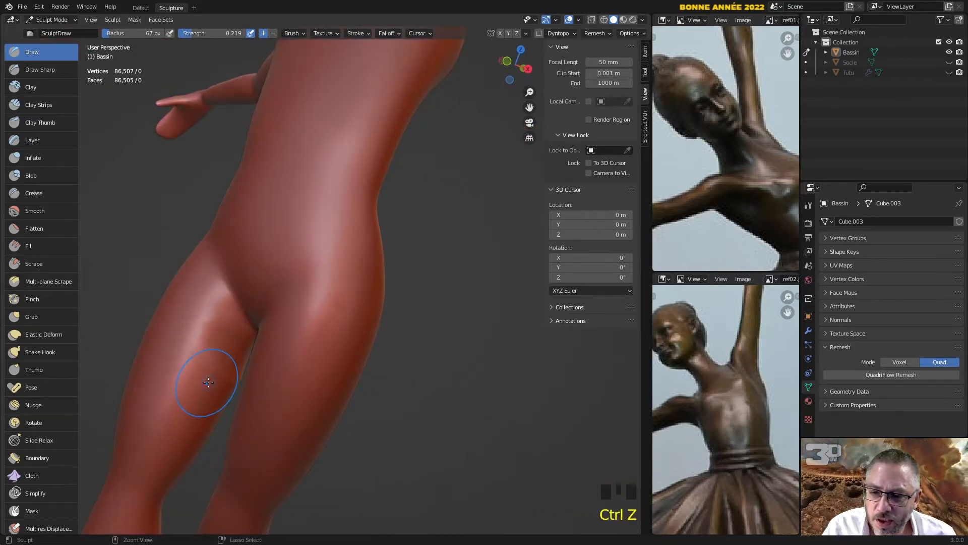
Try smoothing the inner-thigh bulge with the Smooth brush, undo the strokes and return to Sculpt Mode
scroll(220, 376, up, 2)
shift+middle_drag(220, 375, 407, 320)
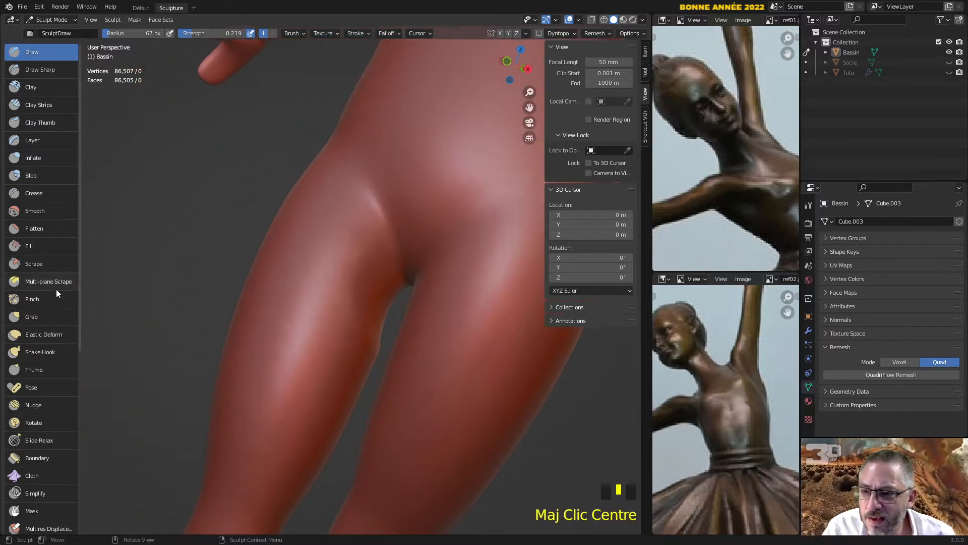
click(44, 212)
middle_drag(355, 335, 336, 333)
scroll(344, 333, up, 2)
shift+drag(394, 371, 391, 382)
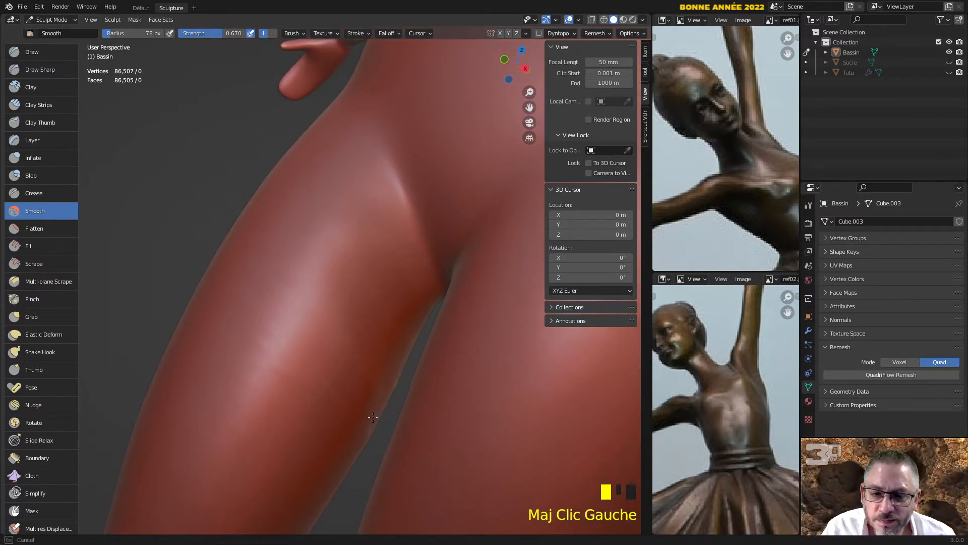
shift+drag(389, 317, 379, 330)
key(ctrl+z)
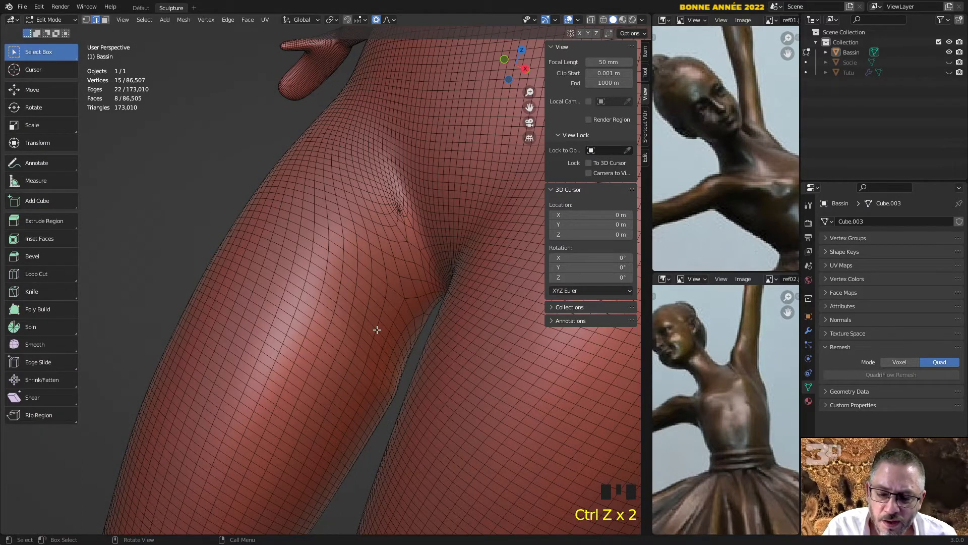
key(Tab)
Enlarge the Smooth brush to 151 px, try broader strokes along the inner thigh, and undo them
key(f)
click(391, 333)
drag(383, 403, 391, 395)
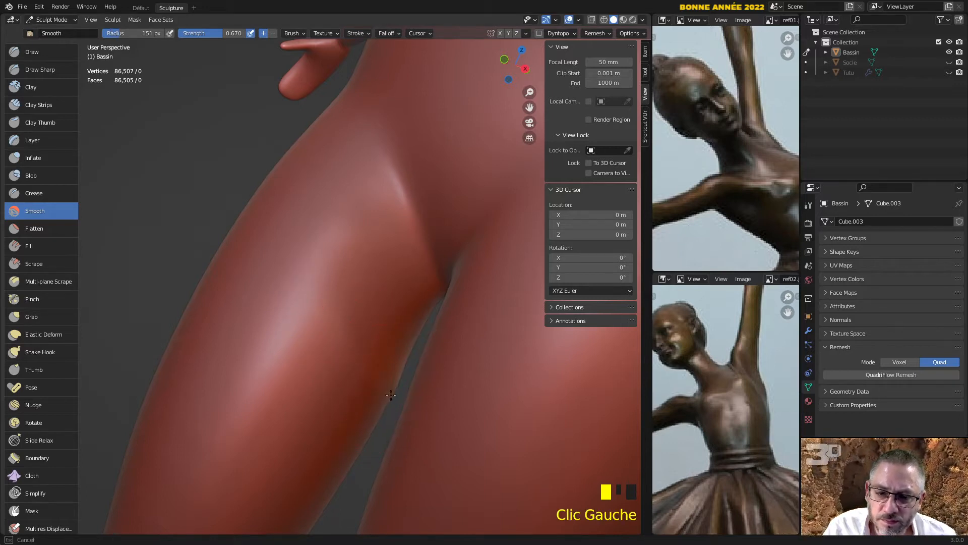
mouse_move(420, 337)
mouse_down()
mouse_move(340, 290)
mouse_move(302, 353)
mouse_move(343, 379)
mouse_up()
key(ctrl+z)
key(ctrl+z)
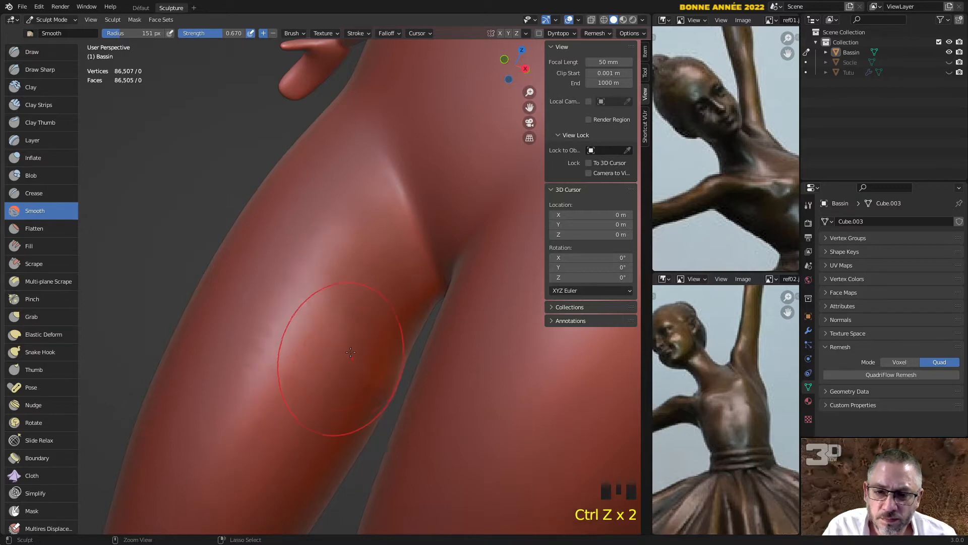
Fill the hollow along the inner thigh below the groin using the Draw brush at a 107 px radius
middle_drag(330, 383, 428, 312)
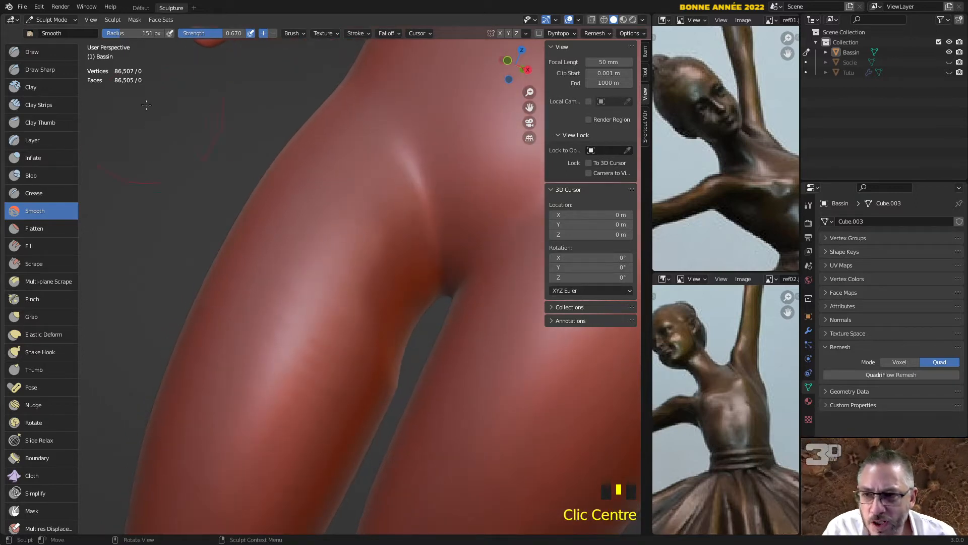
click(31, 51)
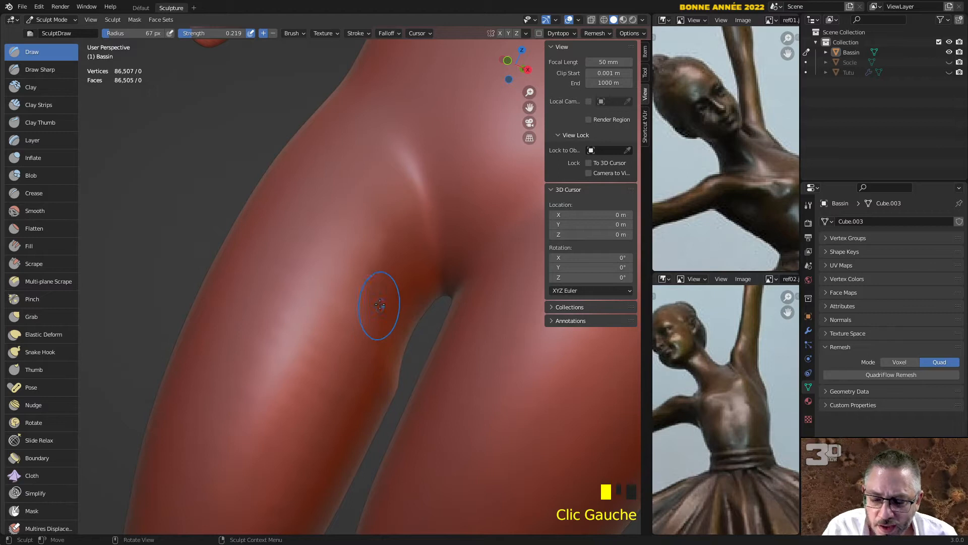
key(f)
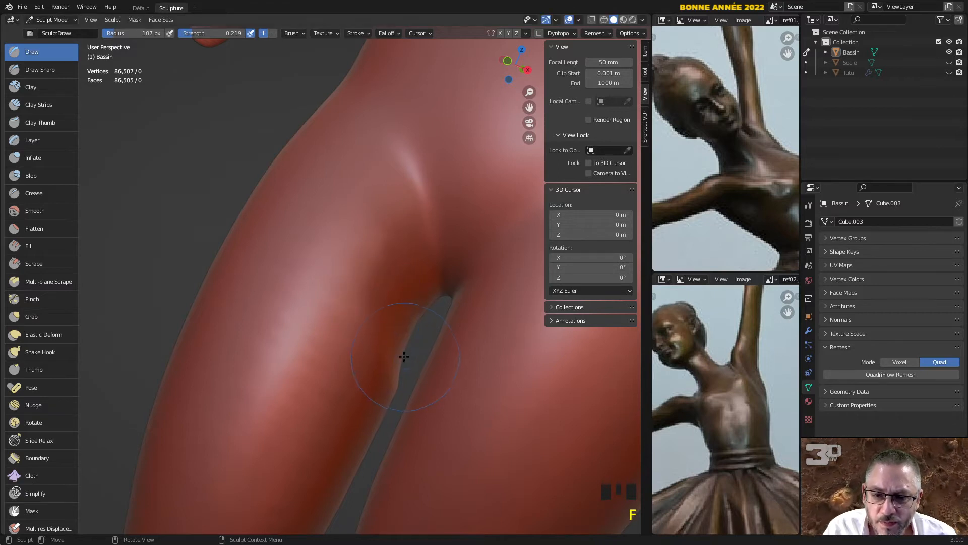
click(409, 342)
click(430, 309)
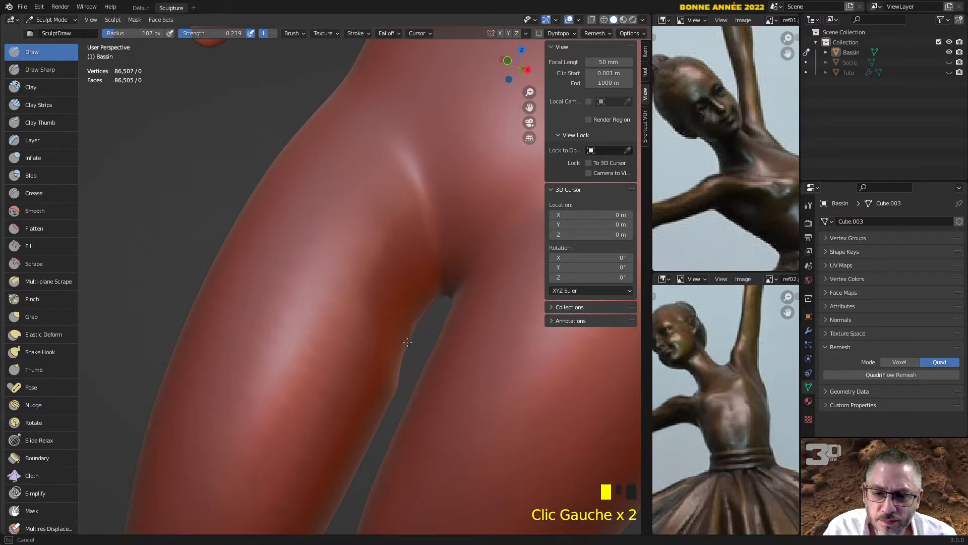
click(424, 316)
click(424, 316)
click(417, 325)
click(399, 353)
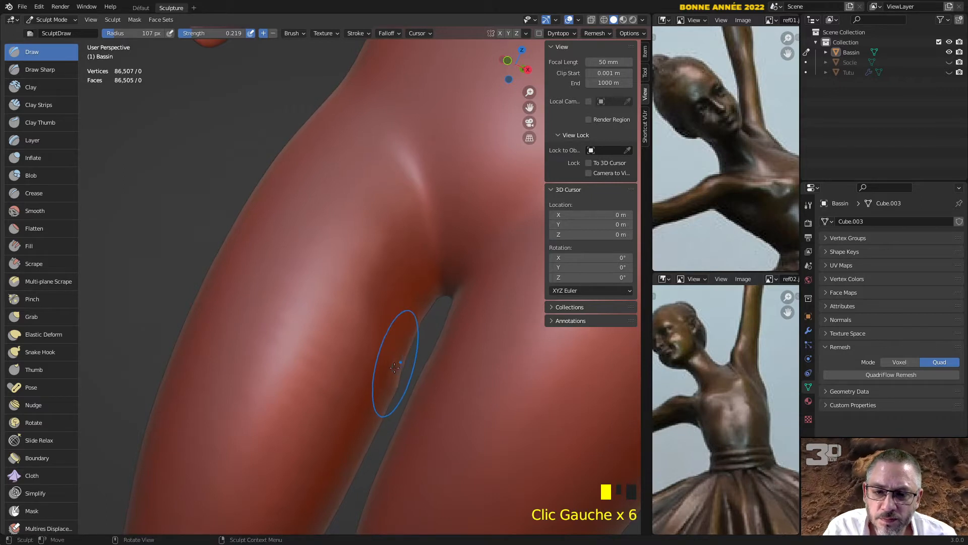
Smooth the filled inner thigh below the groin and add light volume to the front of the upper thigh with the Draw brush
shift+click(403, 373)
shift+click(393, 393)
middle_drag(392, 393, 367, 280)
click(345, 304)
click(348, 303)
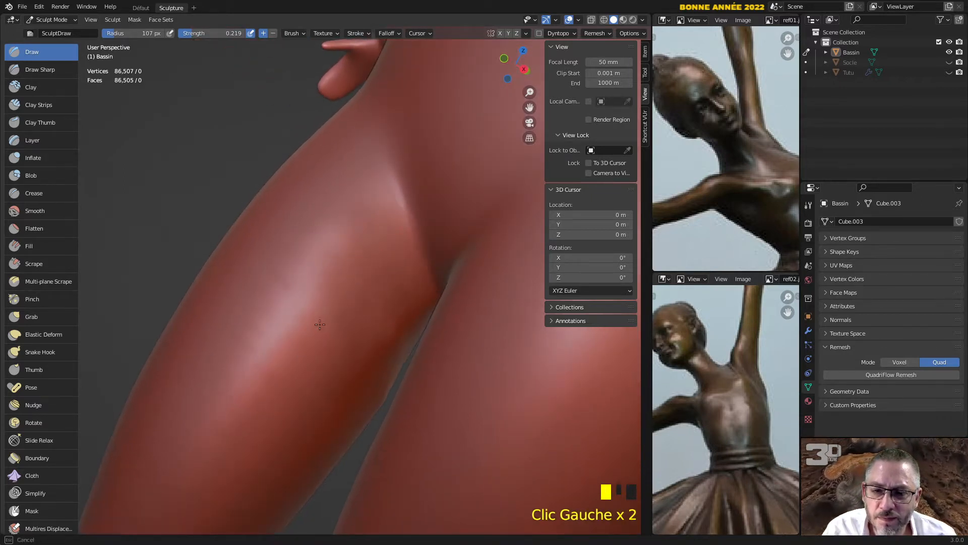
shift+click(356, 289)
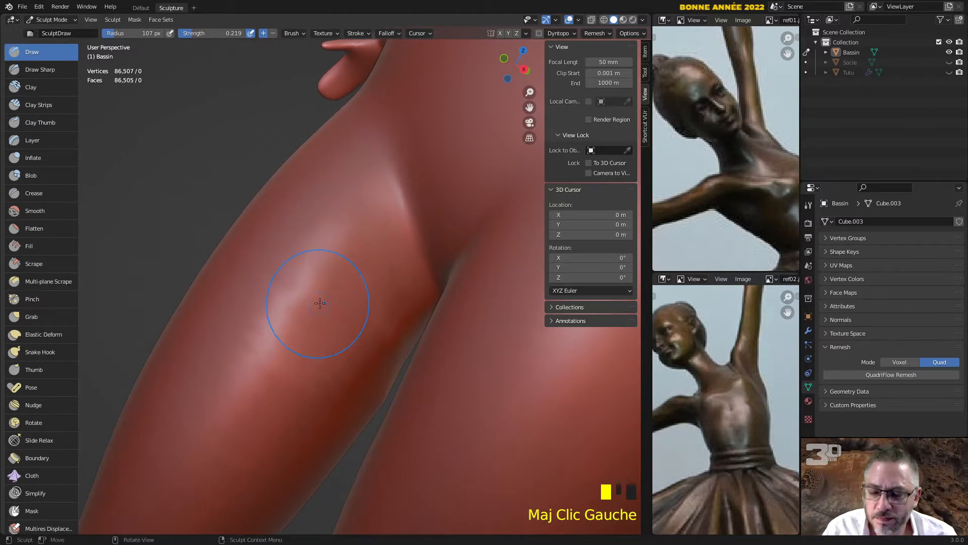
Blend the uneven shading across the front of the dancer's right thigh with smoothing strokes
shift+click(274, 371)
shift+click(307, 318)
click(288, 348)
mouse_move(288, 348)
middle_down()
mouse_move(380, 348)
mouse_move(358, 262)
middle_up()
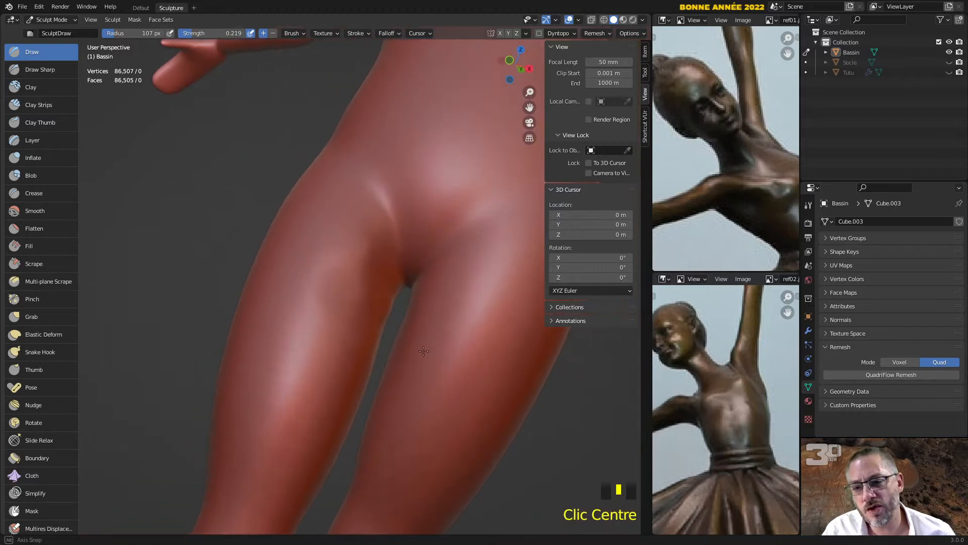
shift+click(347, 291)
shift+click(321, 329)
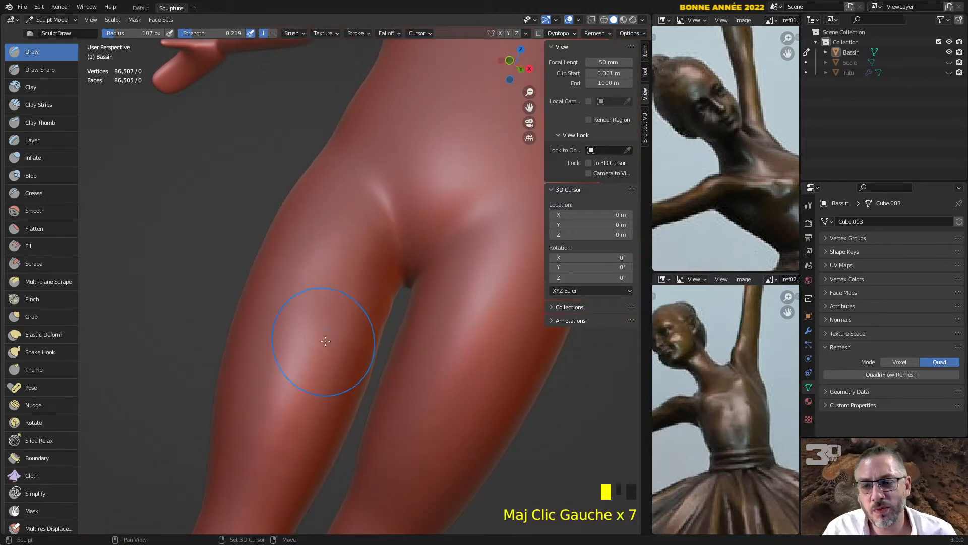
Build up the front of the right thigh with the Draw brush and smooth it down toward the knee
scroll(326, 341, down, 2)
middle_drag(325, 353, 335, 323)
click(333, 288)
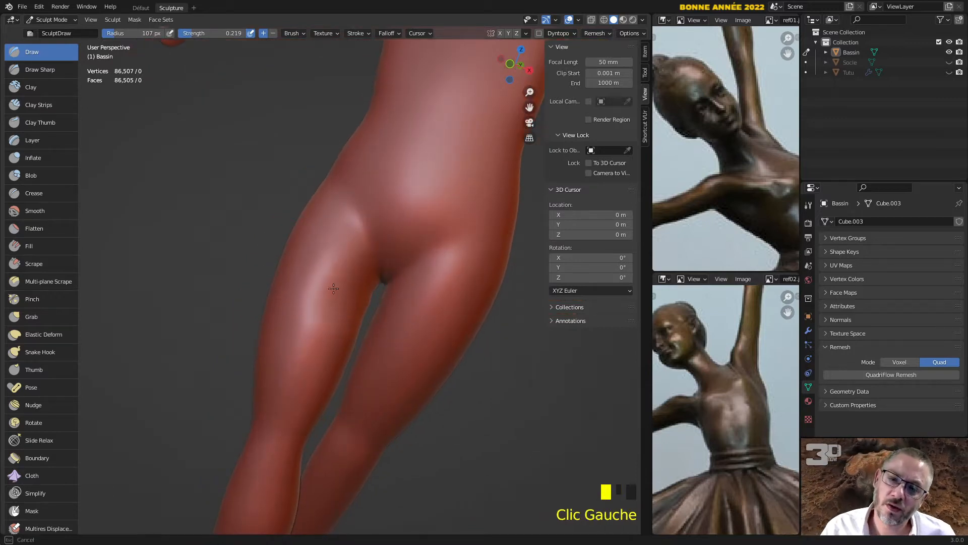
drag(314, 346, 311, 354)
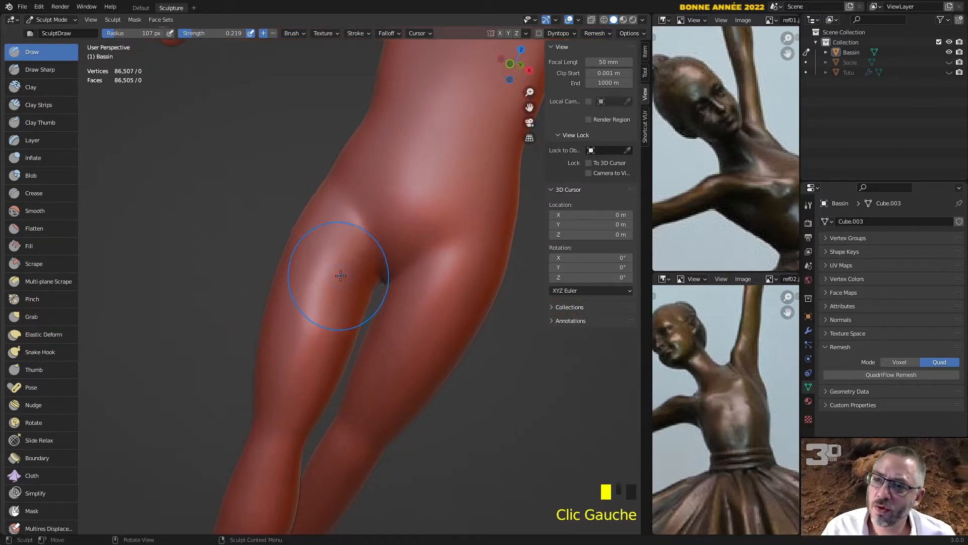
click(351, 288)
click(348, 292)
click(327, 305)
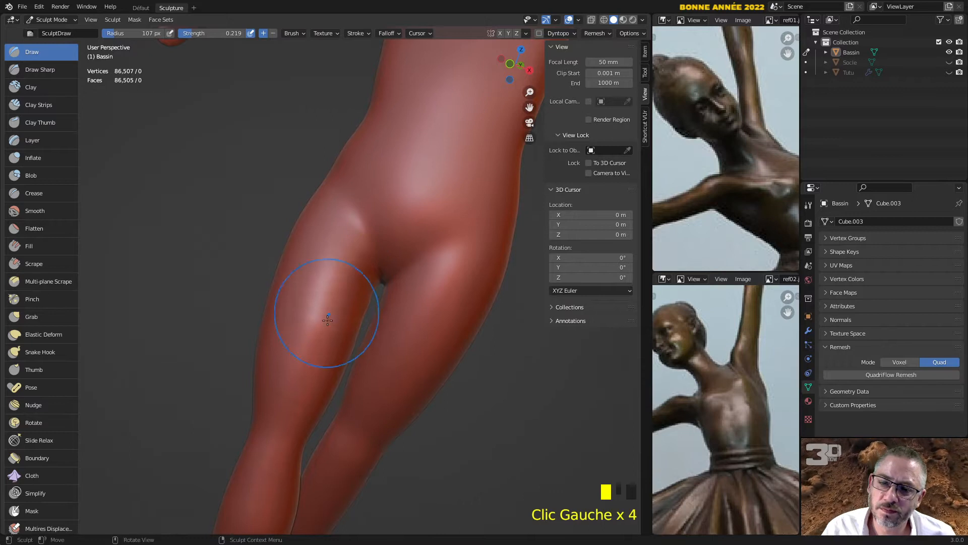
mouse_move(317, 308)
shift+mouse_down()
mouse_move(280, 356)
mouse_move(331, 287)
mouse_move(281, 368)
mouse_move(283, 401)
shift+mouse_up()
middle_drag(283, 401, 270, 411)
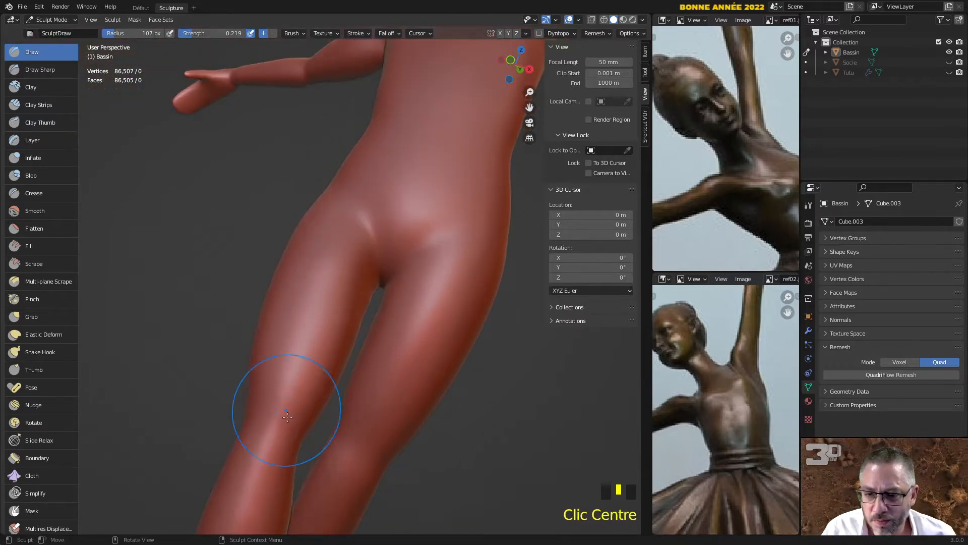
Raise the dancer's right kneecap with short Draw brush strokes
scroll(259, 464, down, 1)
click(273, 446)
click(276, 434)
click(283, 422)
drag(286, 420, 271, 452)
Raise the dancer's left kneecap with Draw brush strokes
drag(379, 444, 396, 467)
mouse_move(403, 463)
middle_down()
mouse_move(444, 441)
mouse_move(470, 345)
middle_up()
scroll(389, 389, down, 2)
mouse_move(389, 388)
middle_down()
mouse_move(313, 347)
mouse_move(400, 388)
middle_up()
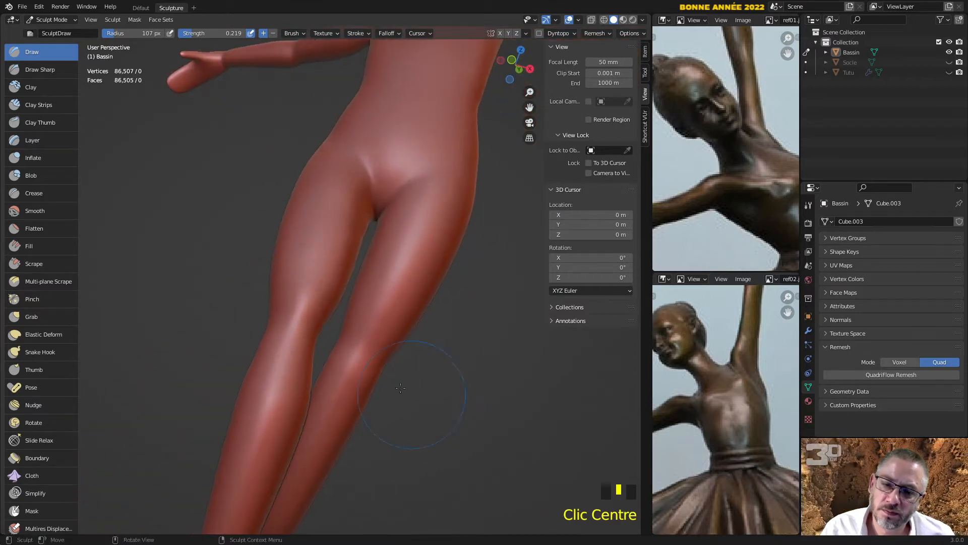
click(356, 345)
click(353, 348)
click(344, 361)
click(343, 364)
Add volume just above the right knee with the Draw brush to refine its transition into the thigh
click(302, 297)
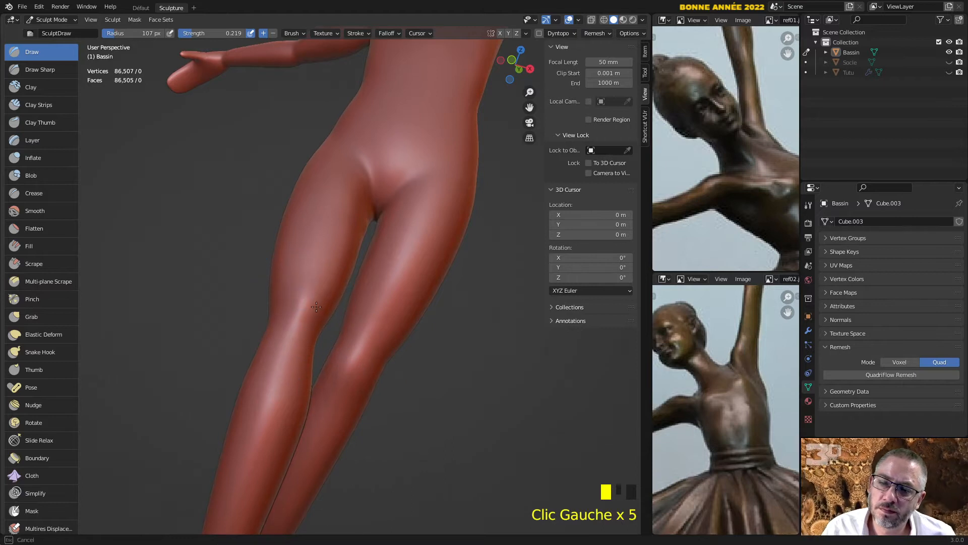
click(292, 303)
middle_drag(293, 304, 301, 347)
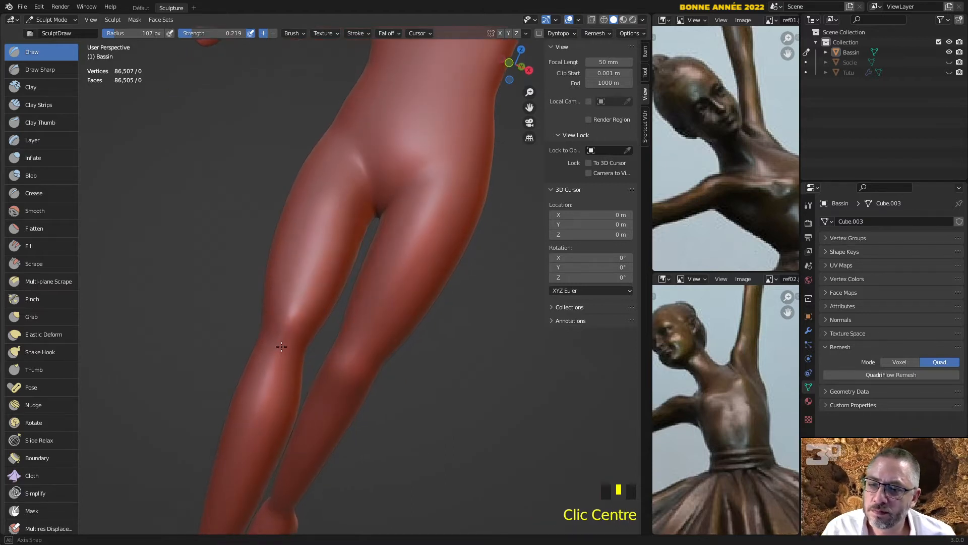
click(296, 339)
click(291, 327)
click(287, 325)
click(277, 331)
click(276, 332)
click(275, 330)
Add volume across both buttocks from behind with the Draw brush at a 107 px radius
scroll(276, 330, down, 2)
mouse_move(275, 331)
middle_down()
mouse_move(391, 232)
mouse_move(389, 337)
mouse_move(88, 313)
middle_up()
scroll(222, 320, up, 4)
mouse_move(223, 320)
middle_down()
mouse_move(302, 328)
mouse_move(380, 352)
mouse_move(389, 341)
middle_up()
scroll(302, 328, down, 2)
drag(368, 294, 401, 296)
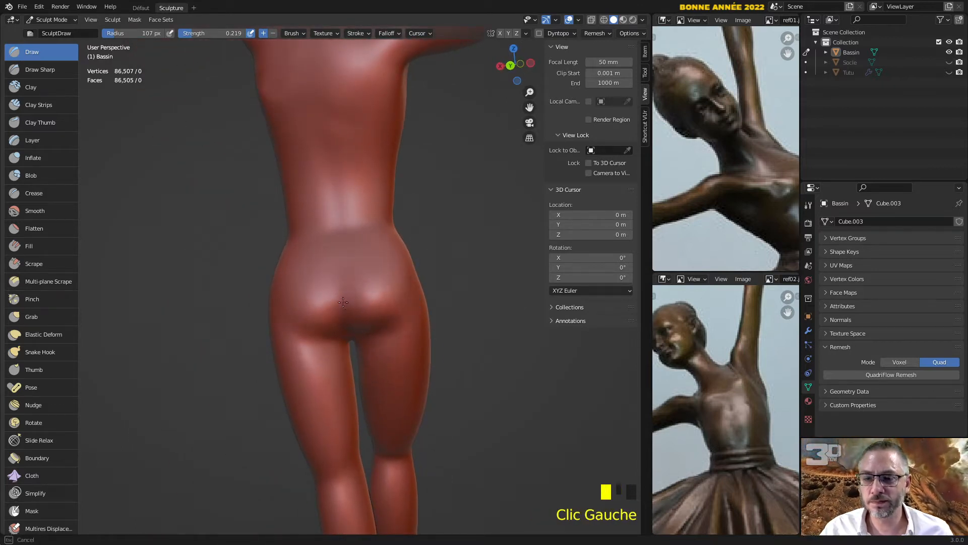
drag(341, 318, 301, 324)
Smooth the newly added volume on both buttocks
shift+click(319, 302)
shift+click(321, 305)
shift+click(322, 306)
shift+click(322, 309)
shift+click(322, 311)
shift+click(372, 318)
Fill out the lower buttocks with the Draw brush and smooth the lower edge of the left one
mouse_move(372, 317)
middle_down()
mouse_move(415, 290)
mouse_move(378, 329)
middle_up()
click(373, 327)
click(375, 328)
scroll(376, 331, up, 3)
click(396, 367)
mouse_move(410, 362)
mouse_down()
mouse_move(422, 358)
mouse_move(302, 374)
mouse_up()
click(328, 363)
shift+click(350, 348)
shift+click(338, 355)
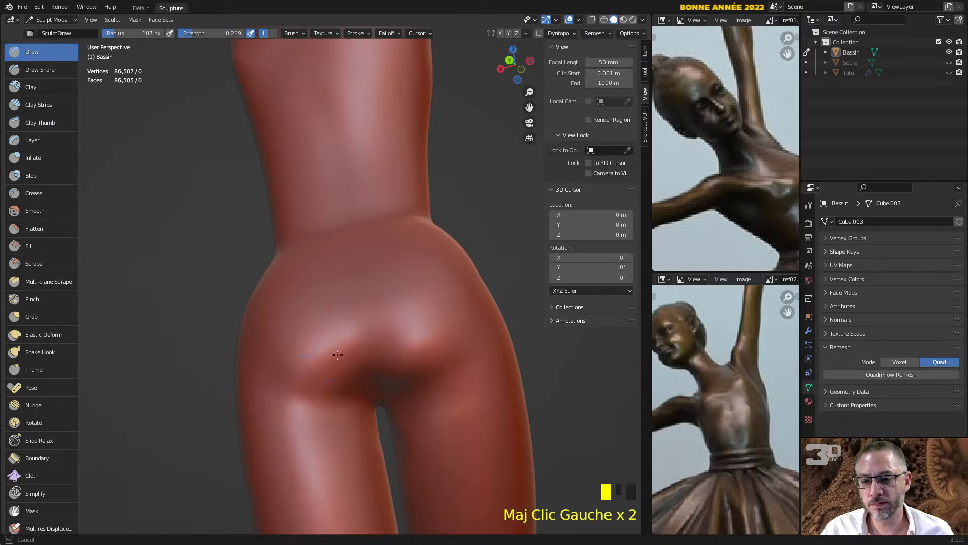
Start the cleft between the buttocks with the Crease brush at a 43 px radius
middle_drag(415, 367, 76, 242)
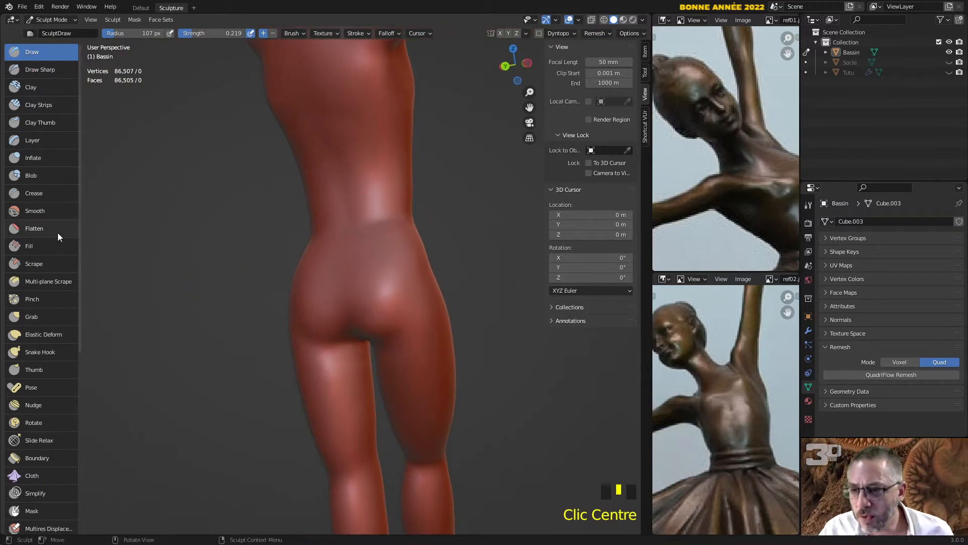
click(47, 195)
middle_drag(252, 252, 328, 235)
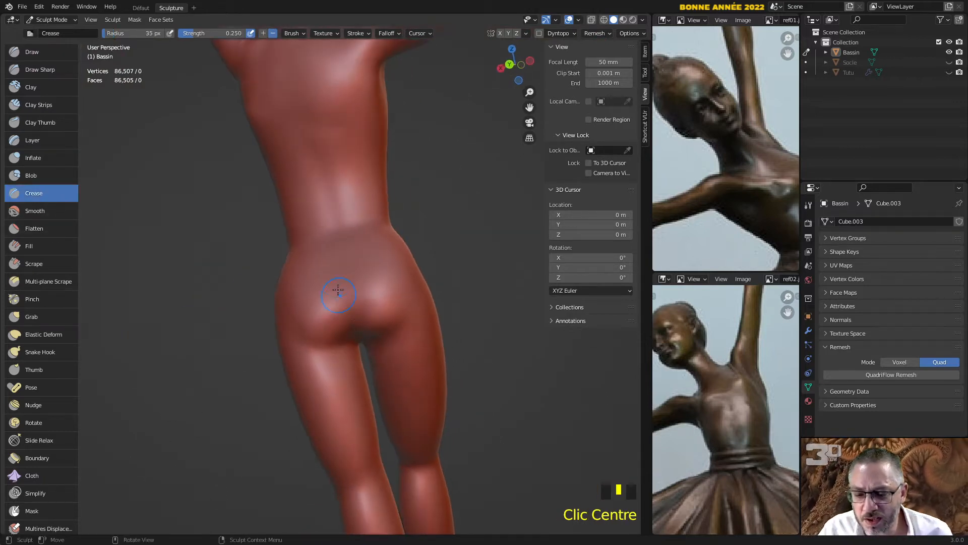
key(f)
click(362, 285)
drag(348, 299, 357, 327)
key(f)
click(340, 326)
key(f)
click(353, 314)
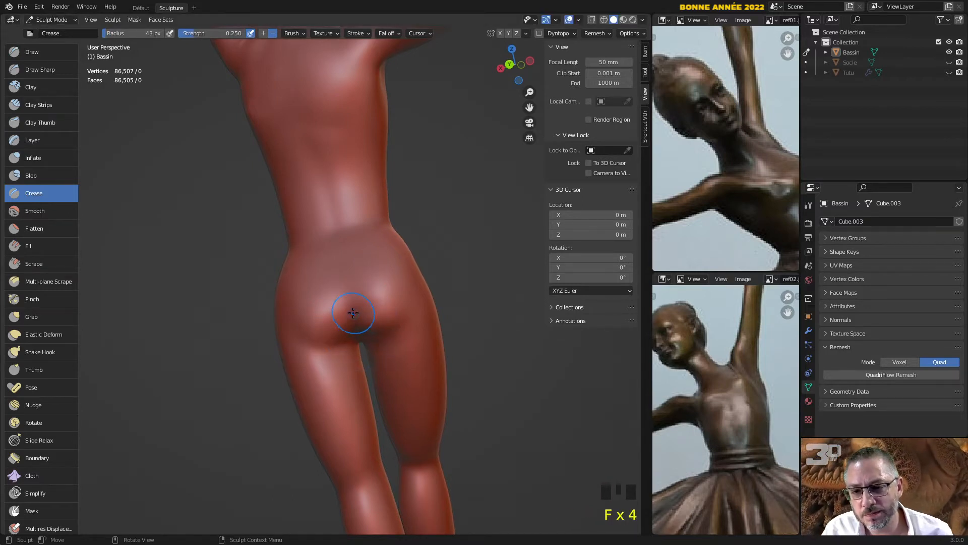
click(355, 314)
Deepen the lower end of the cleft and crease the fold under the left buttock
middle_drag(375, 343, 379, 348)
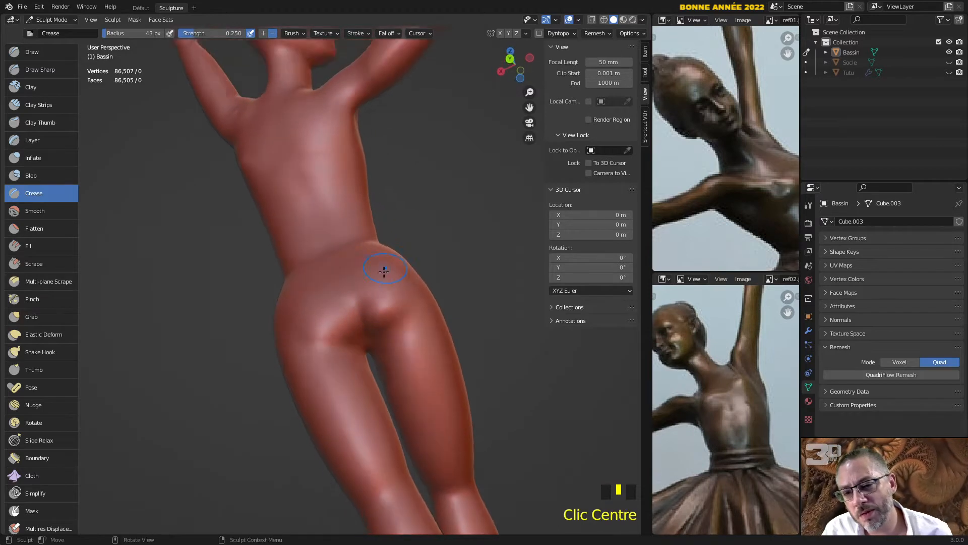
scroll(381, 353, up, 3)
drag(399, 398, 396, 378)
mouse_move(397, 386)
mouse_down()
mouse_move(391, 334)
mouse_move(374, 375)
mouse_up()
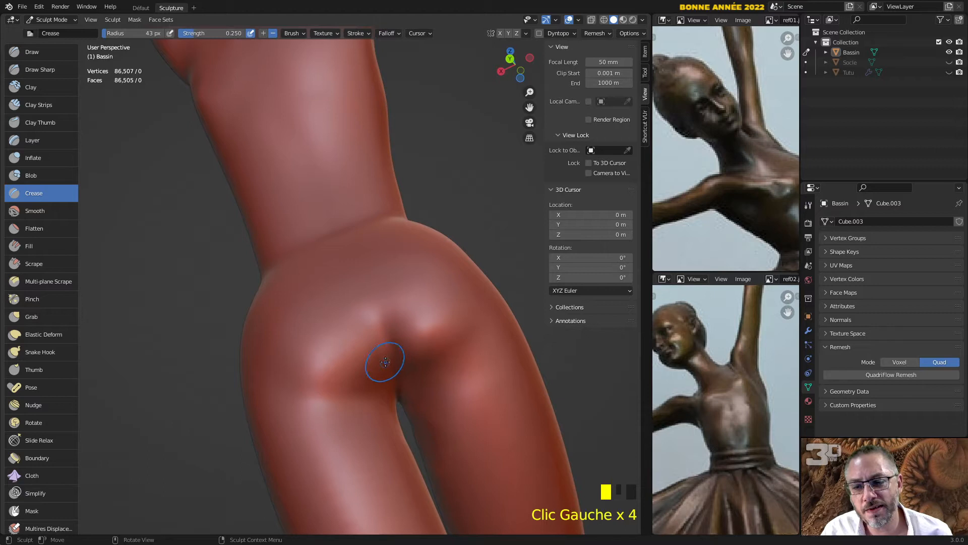
Soften the cleft and the left buttock's inner edge with the Smooth brush at a 151 px radius
click(49, 210)
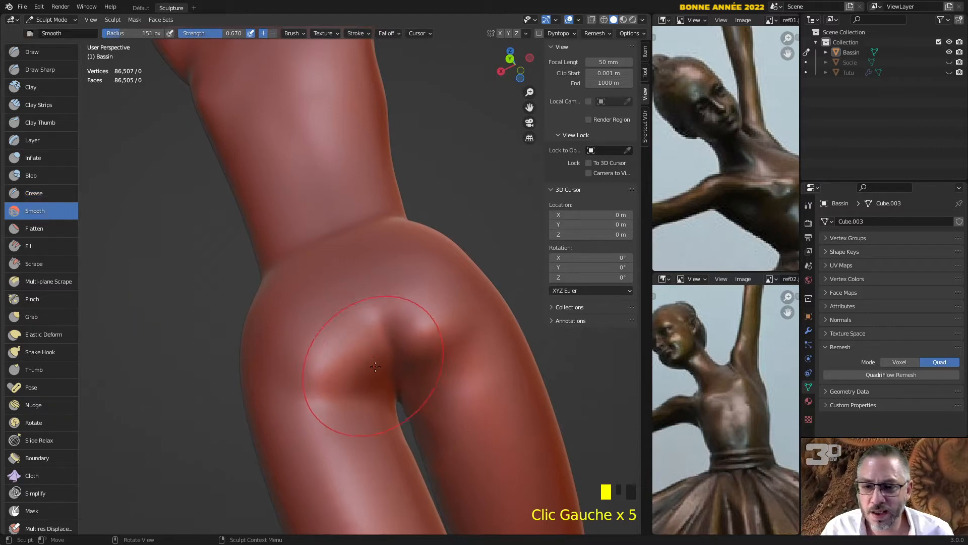
drag(385, 326, 332, 361)
drag(383, 330, 333, 358)
mouse_move(376, 325)
mouse_down()
mouse_move(317, 352)
mouse_move(313, 371)
mouse_up()
mouse_move(375, 328)
mouse_down()
mouse_move(322, 368)
mouse_move(348, 343)
mouse_up()
drag(387, 302, 361, 335)
drag(388, 318, 353, 348)
drag(390, 323, 381, 348)
Smooth the pinched area on the back of the shoulder with the Smooth brush
scroll(373, 343, down, 2)
mouse_move(242, 323)
middle_down()
mouse_move(322, 328)
mouse_move(225, 341)
mouse_move(252, 345)
middle_up()
shift+middle_drag(119, 182, 263, 226)
mouse_move(311, 230)
shift+mouse_down()
mouse_move(281, 207)
mouse_move(315, 194)
shift+mouse_up()
mouse_move(293, 212)
shift+mouse_down()
mouse_move(323, 199)
mouse_move(324, 216)
shift+mouse_up()
shift+middle_drag(324, 216, 427, 287)
shift+drag(306, 253, 302, 261)
shift+drag(306, 251, 306, 255)
Inspect the mesh topology around the shoulder pinch and upper body in Edit Mode, then return to Sculpt Mode
scroll(298, 263, up, 1)
scroll(298, 264, up, 2)
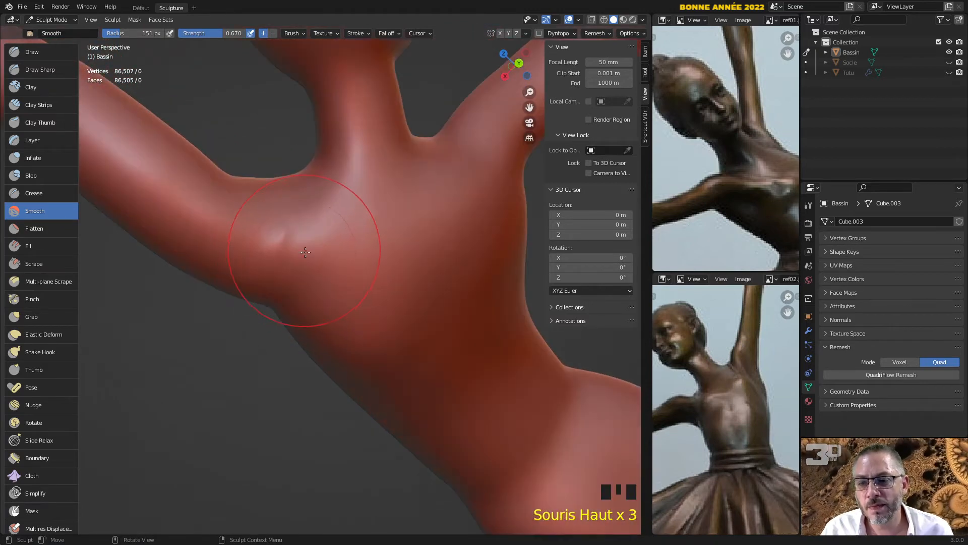
key(Tab)
scroll(302, 255, up, 4)
shift+middle_drag(302, 255, 393, 288)
scroll(372, 255, up, 2)
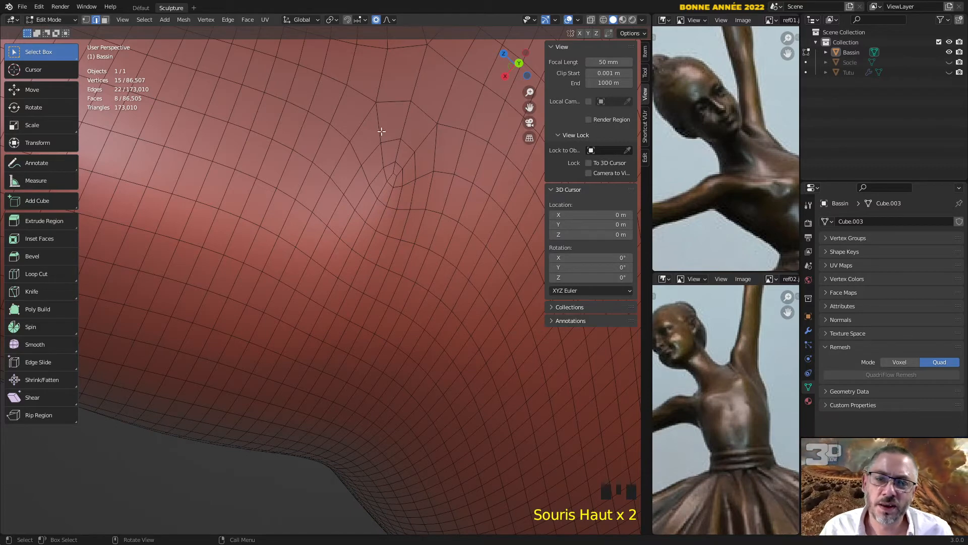
scroll(378, 256, down, 1)
middle_drag(348, 298, 416, 217)
scroll(356, 276, up, 3)
middle_drag(356, 276, 511, 322)
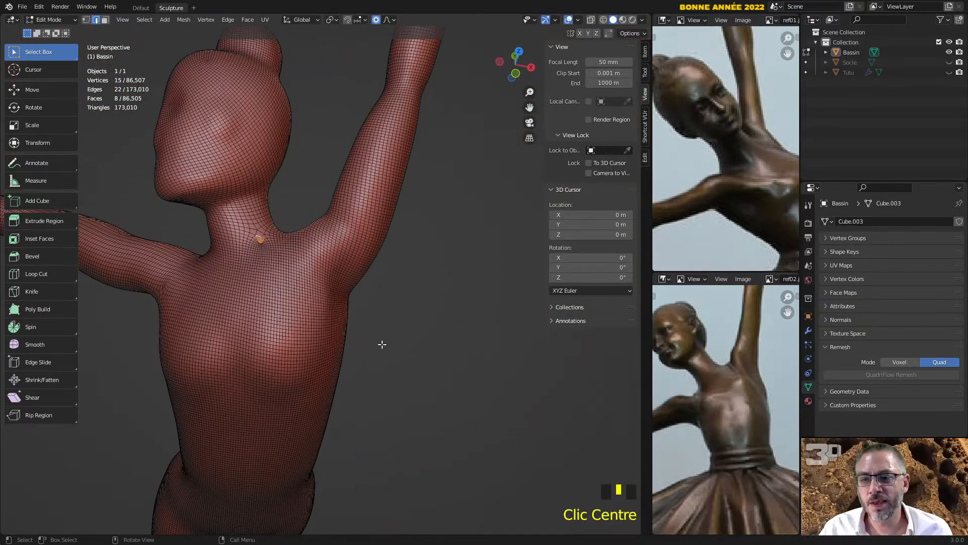
key(Tab)
Smooth the front of the right shoulder where the extended arm joins the chest
scroll(382, 344, down, 3)
shift+middle_drag(382, 344, 368, 285)
scroll(333, 177, up, 4)
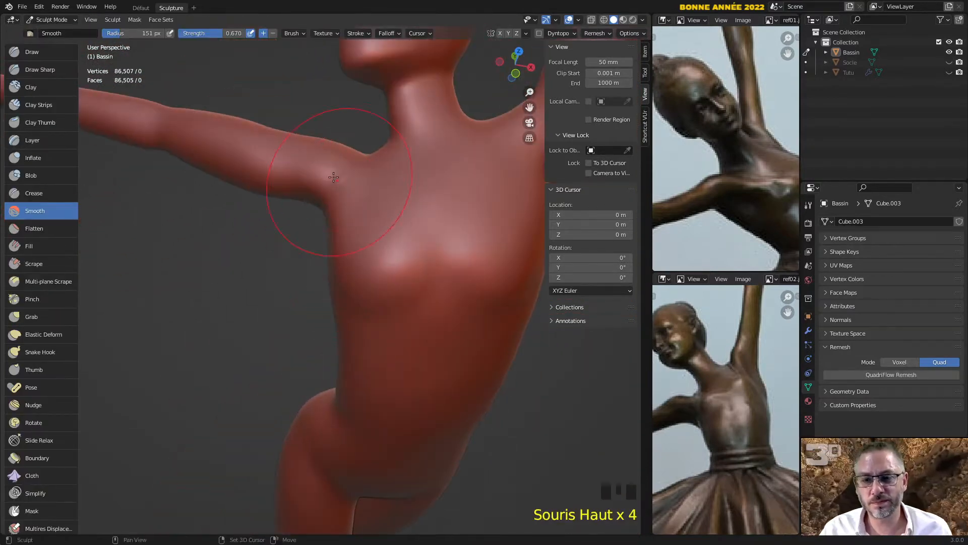
shift+click(342, 179)
shift+click(337, 176)
shift+click(332, 176)
shift+click(340, 190)
Build up the brow ridge and eye area on the face with the Draw brush at a 56 px radius
scroll(341, 190, down, 2)
middle_drag(357, 243, 448, 319)
scroll(372, 249, down, 3)
scroll(312, 303, up, 8)
mouse_move(331, 377)
shift+middle_down()
mouse_move(356, 353)
mouse_move(313, 343)
shift+middle_up()
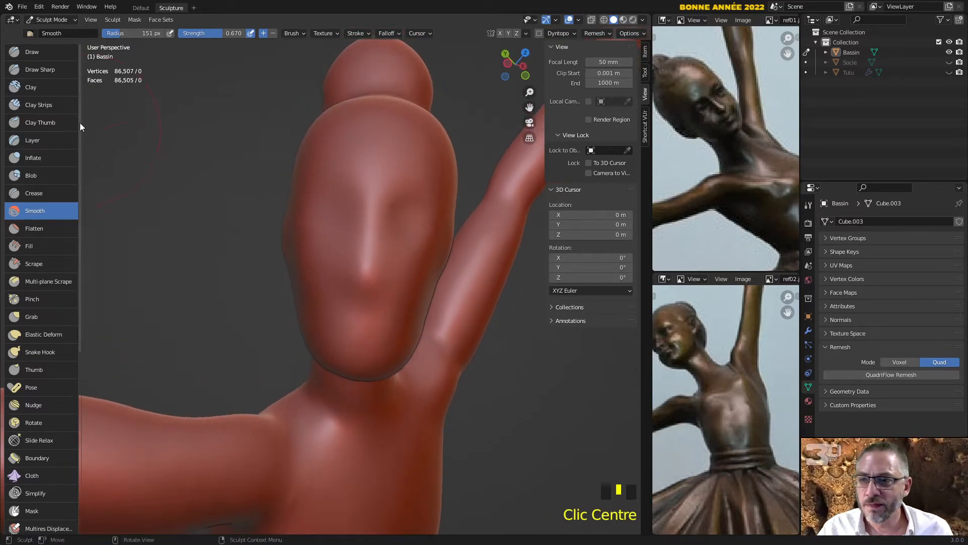
click(23, 51)
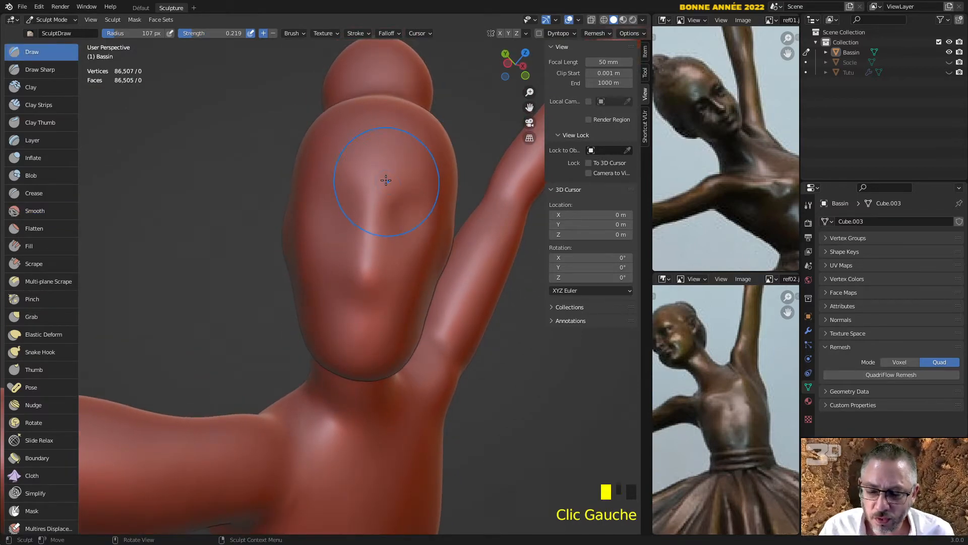
key(f)
click(401, 179)
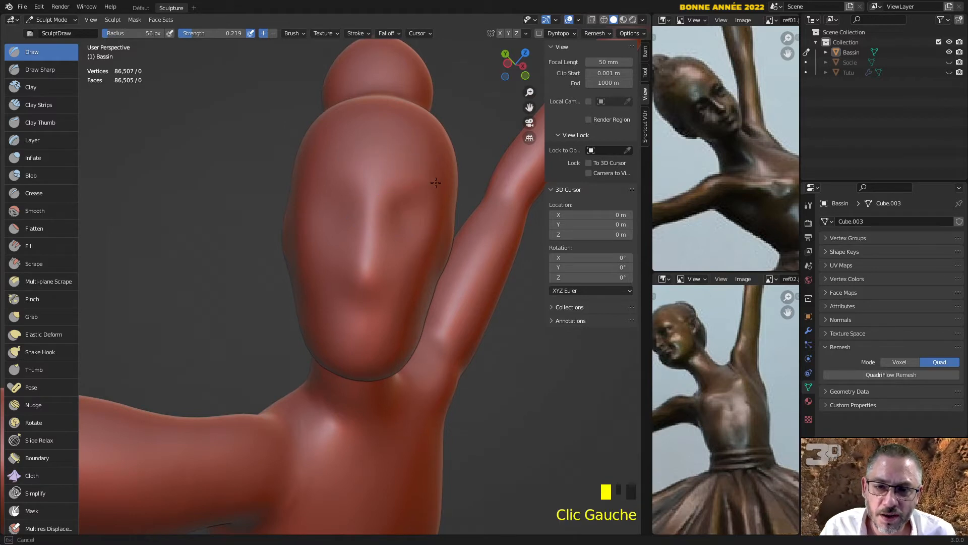
middle_drag(356, 182, 324, 191)
drag(352, 186, 319, 182)
mouse_move(328, 186)
mouse_down()
mouse_move(339, 194)
mouse_move(323, 227)
mouse_up()
Carve both eye sockets inward beside the nose with the inverted Draw brush
middle_drag(310, 242, 335, 253)
mouse_move(301, 193)
ctrl+mouse_down()
mouse_move(314, 214)
mouse_move(363, 219)
mouse_move(342, 234)
mouse_move(335, 275)
ctrl+mouse_up()
middle_drag(334, 281, 406, 235)
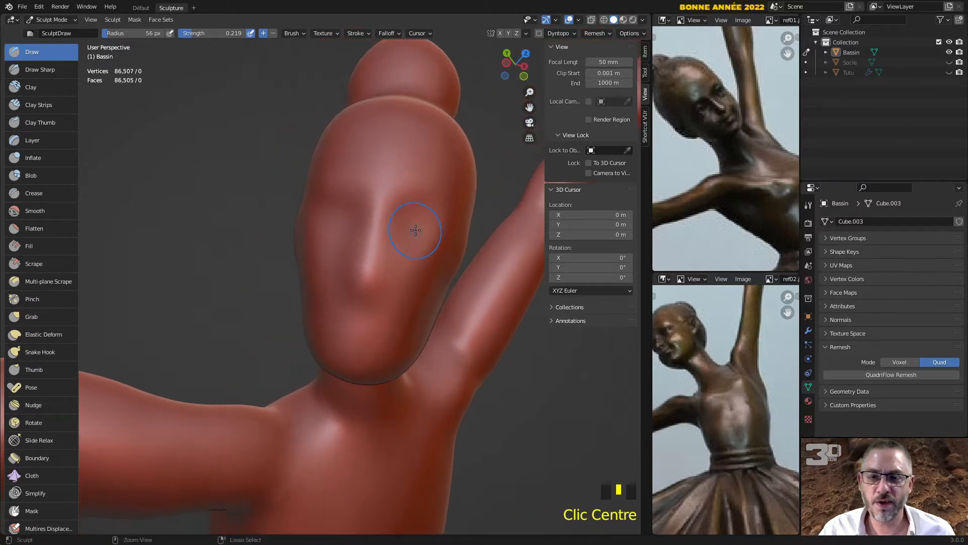
mouse_move(439, 223)
ctrl+mouse_down()
mouse_move(424, 223)
mouse_move(443, 221)
ctrl+mouse_up()
mouse_move(443, 221)
ctrl+mouse_down()
mouse_move(422, 220)
mouse_move(429, 250)
ctrl+mouse_up()
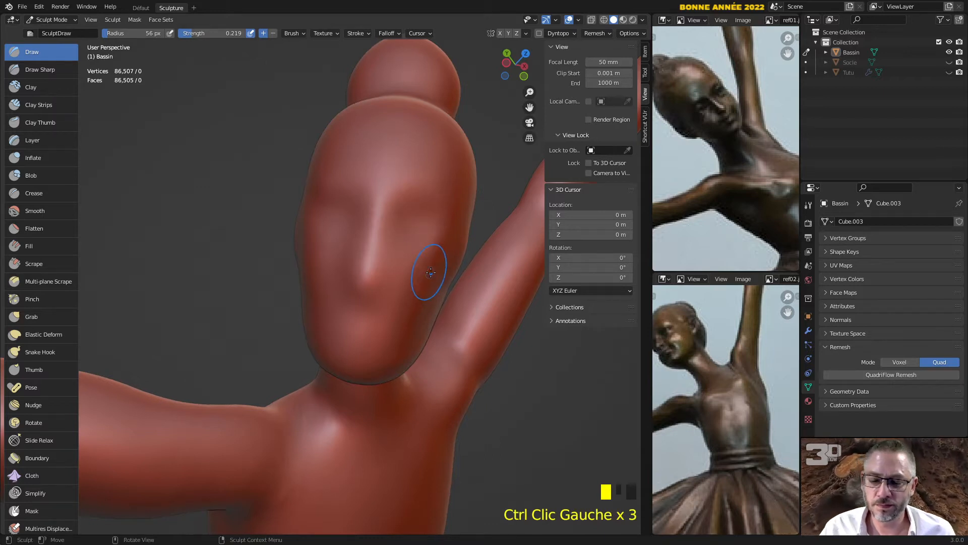
Add volume to the left cheek with the Draw brush at a 66 px radius
key(f)
click(431, 279)
click(430, 281)
click(403, 301)
scroll(400, 302, down, 2)
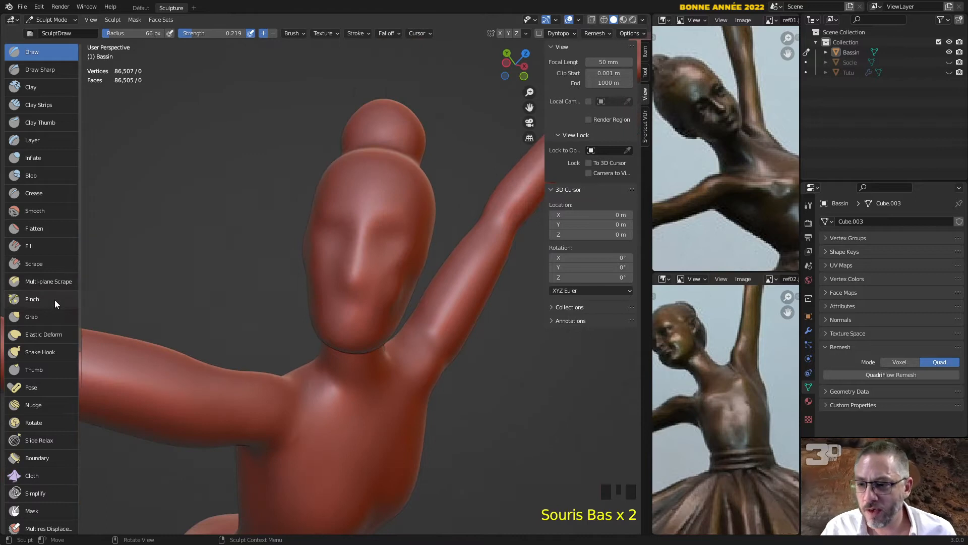
Reshape the jaw and chin with the Grab brush at a 134 px radius
click(55, 316)
middle_drag(254, 348, 291, 345)
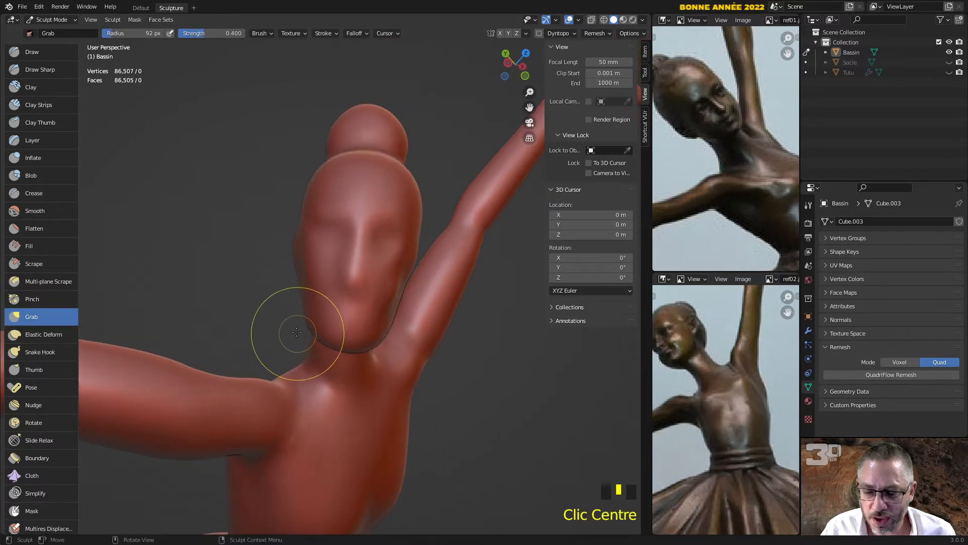
key(f)
drag(311, 325, 326, 327)
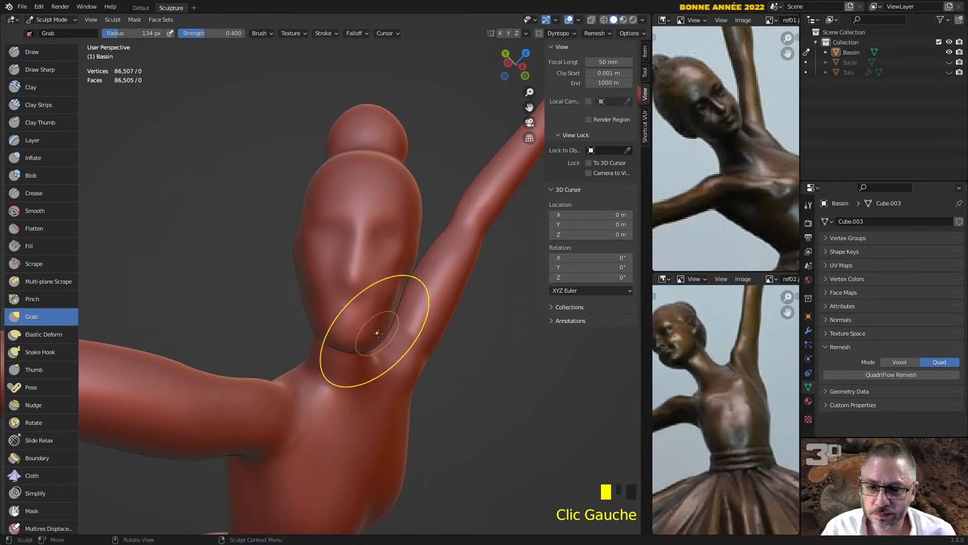
drag(384, 336, 381, 335)
middle_drag(370, 329, 467, 237)
drag(344, 332, 350, 330)
Adjust the head's profile, cheeks and jawline with the Grab brush, smoothing along the side of the head
middle_drag(380, 291, 338, 217)
mouse_move(351, 220)
mouse_down()
mouse_move(368, 225)
mouse_move(302, 259)
mouse_move(323, 267)
mouse_move(324, 247)
mouse_up()
mouse_move(410, 264)
shift+mouse_down()
mouse_move(360, 285)
mouse_move(399, 309)
mouse_move(384, 353)
mouse_move(432, 338)
mouse_move(426, 356)
mouse_move(427, 342)
shift+mouse_up()
mouse_move(428, 335)
middle_down()
mouse_move(499, 348)
mouse_move(605, 336)
middle_up()
middle_drag(403, 250, 400, 207)
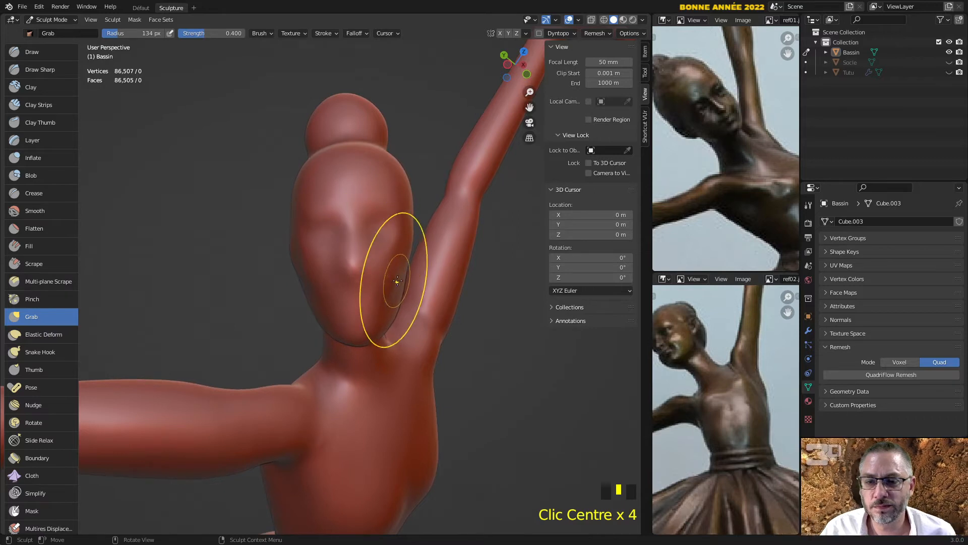
drag(400, 280, 389, 280)
drag(306, 296, 330, 320)
Sculpt the mouth line and lips with the Draw Sharp brush at a 42 px radius, undoing an unwanted stroke
mouse_move(329, 319)
middle_down()
mouse_move(281, 303)
mouse_move(391, 321)
mouse_move(358, 326)
middle_up()
click(37, 67)
mouse_move(353, 317)
mouse_down()
mouse_move(380, 315)
mouse_move(349, 325)
mouse_move(391, 315)
mouse_move(378, 303)
mouse_move(354, 335)
mouse_move(370, 314)
mouse_up()
key(ctrl+z)
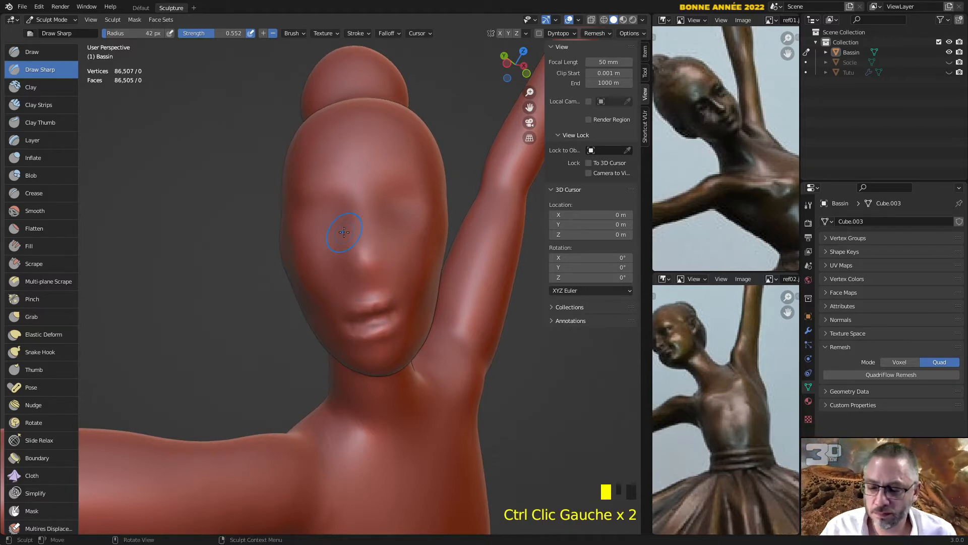
Build up the lower bridge and tip of the nose with the Draw brush at a 66 px radius
click(46, 52)
drag(364, 245, 362, 262)
drag(362, 261, 362, 264)
click(362, 268)
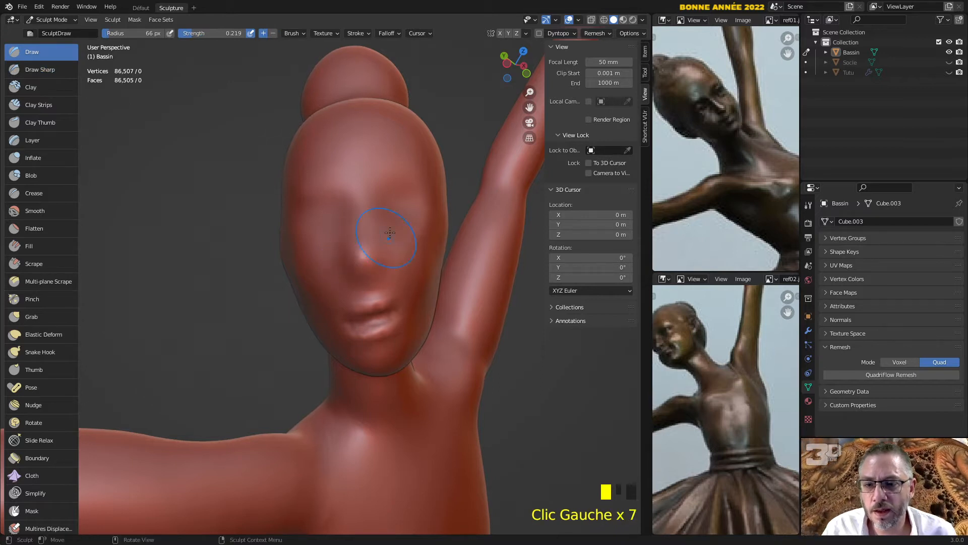
Smooth the lips and the adjacent lower cheek
middle_drag(409, 230, 404, 294)
shift+click(368, 315)
shift+click(339, 325)
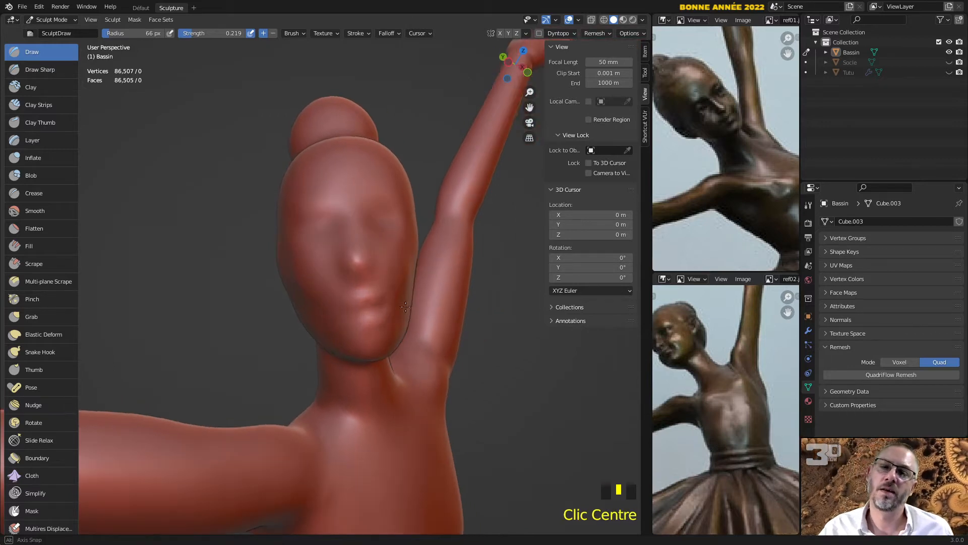
Rework the side of the mouth with a Draw Sharp stroke and set the Smooth brush's strength to 0.330
click(41, 71)
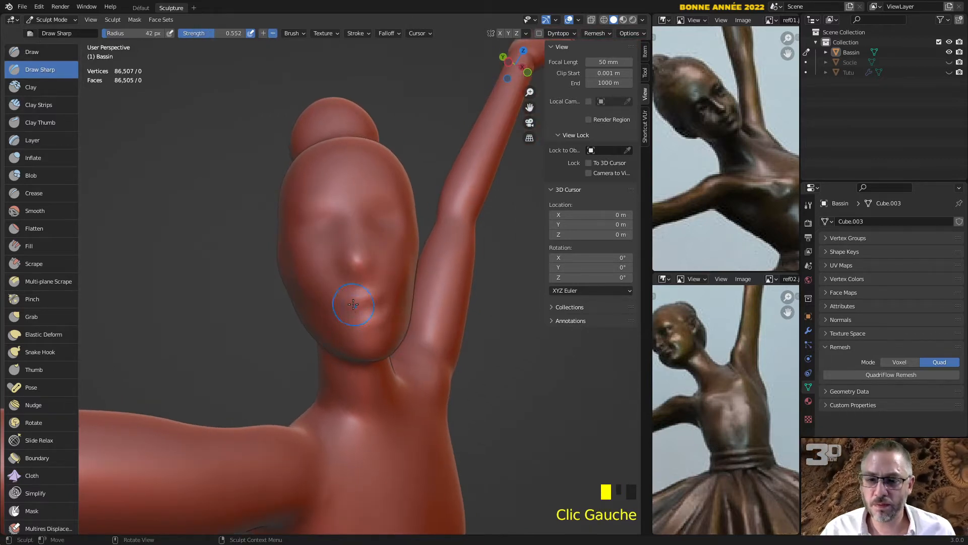
mouse_move(348, 310)
mouse_down()
mouse_move(387, 305)
mouse_move(357, 309)
mouse_move(383, 328)
mouse_move(364, 342)
mouse_move(391, 348)
mouse_move(353, 334)
mouse_up()
click(42, 211)
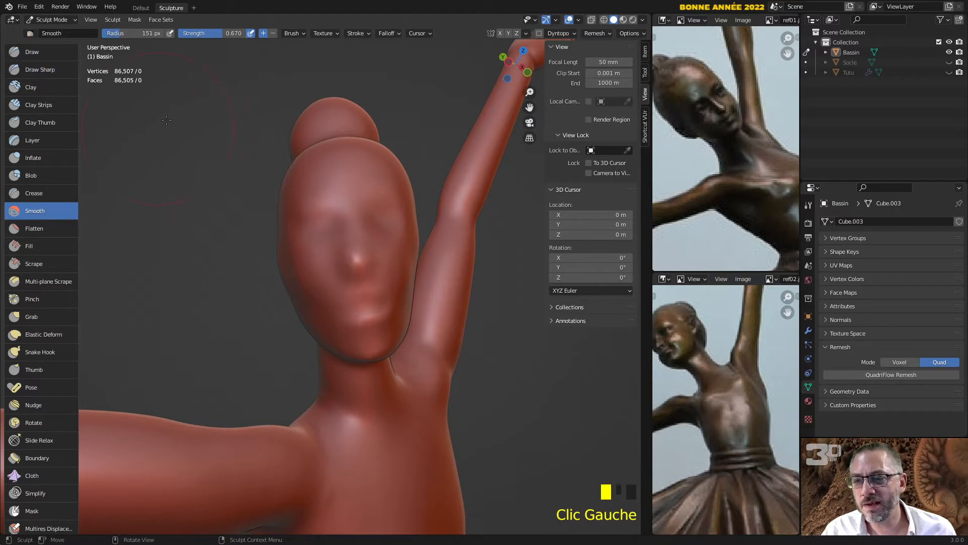
drag(208, 38, 187, 38)
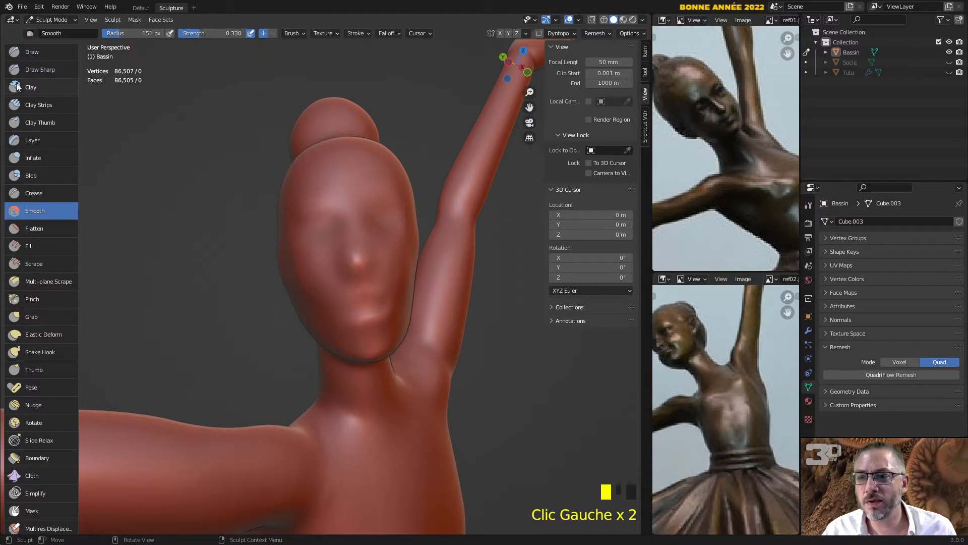
Raise the upper and lower lips with inverted Draw Sharp strokes at a 42 px radius
click(41, 69)
scroll(373, 334, up, 2)
ctrl+drag(350, 320, 414, 305)
ctrl+drag(354, 339, 410, 328)
Carve the creases beside both mouth corners with the Draw Sharp brush at a 23 px radius, undoing an oversized stroke
middle_drag(372, 365, 330, 354)
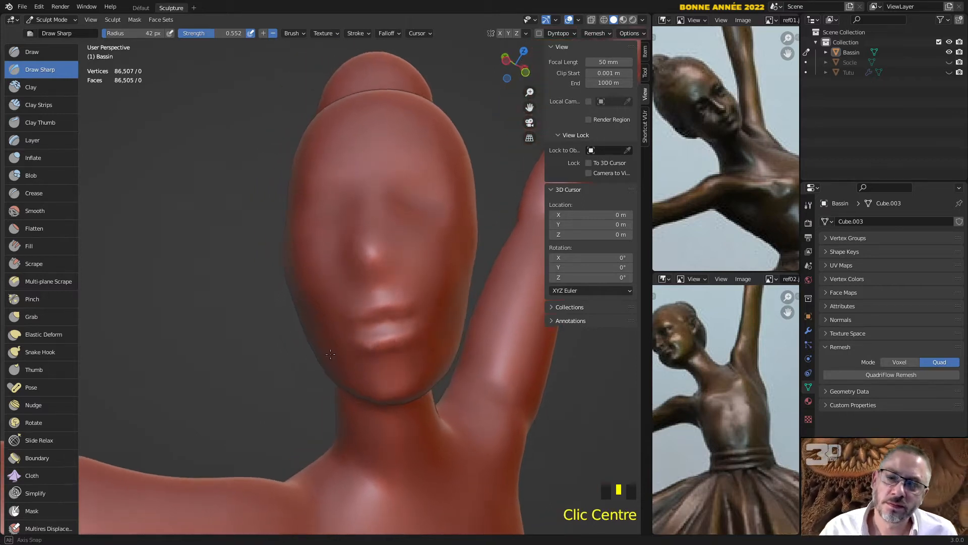
middle_drag(345, 238, 358, 280)
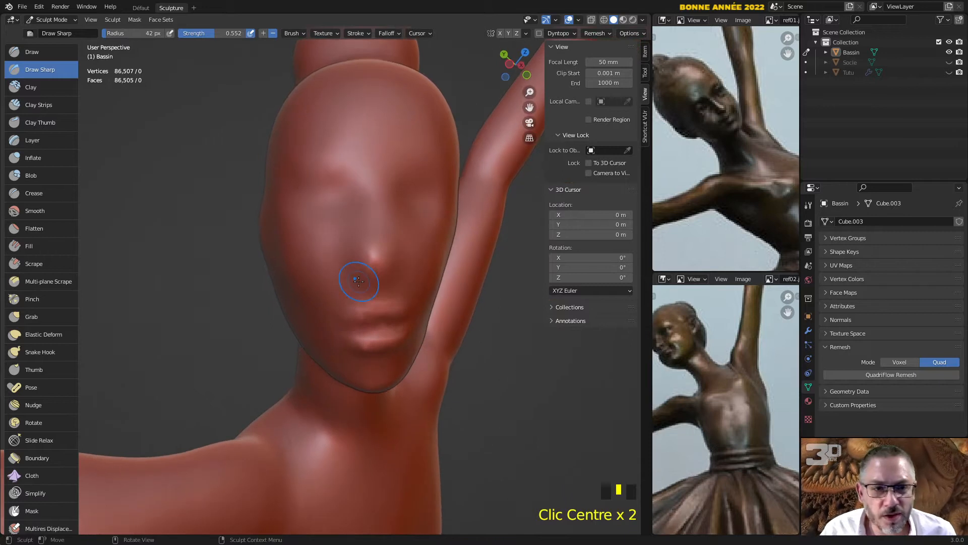
middle_drag(349, 315, 345, 301)
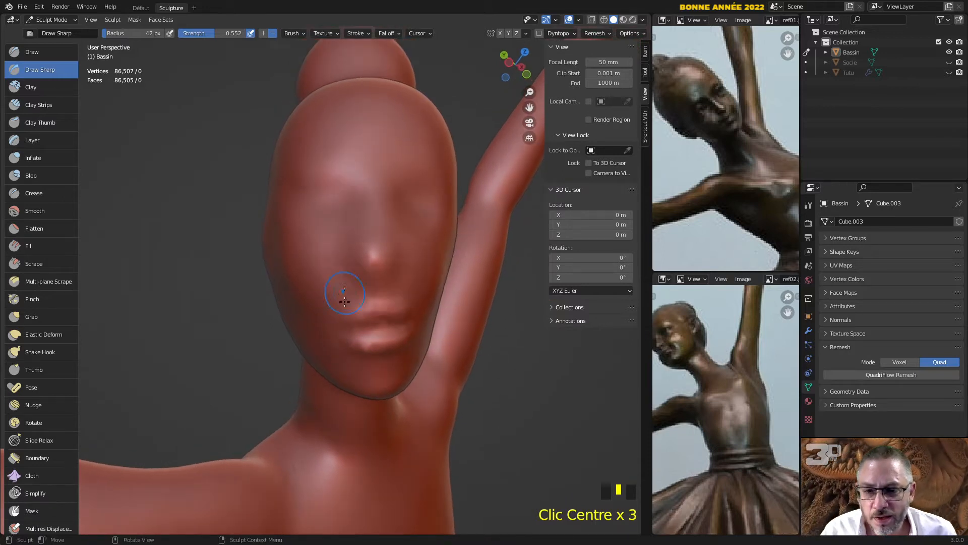
drag(341, 304, 334, 310)
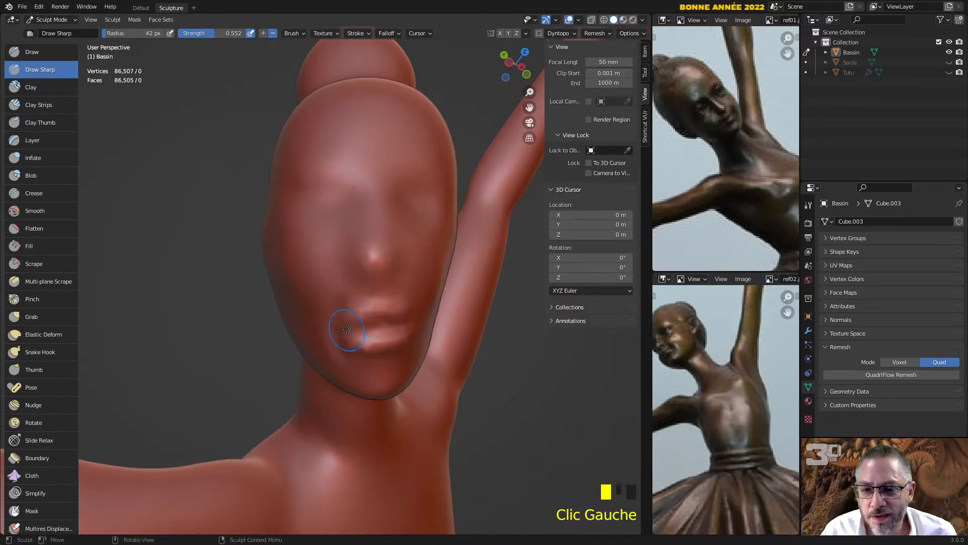
key(ctrl+z)
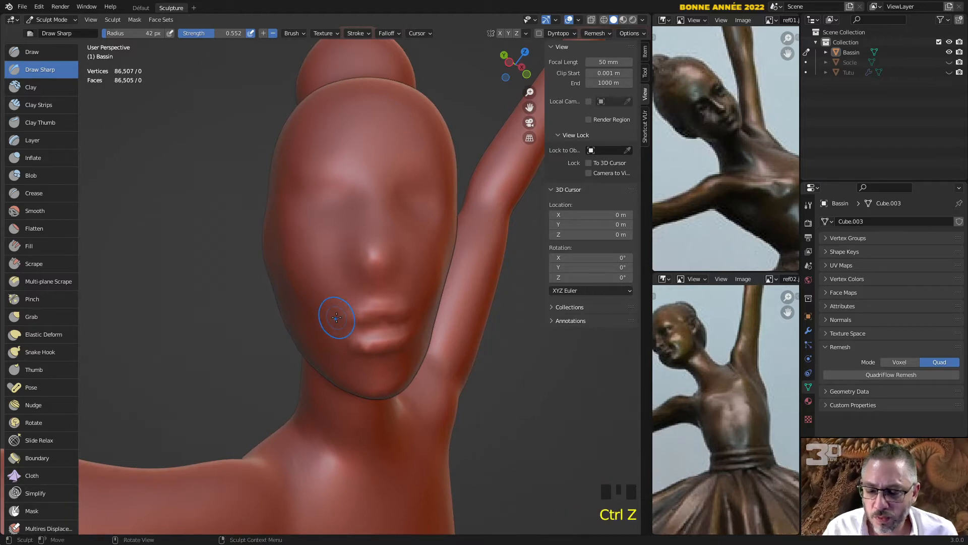
key(f)
click(329, 311)
drag(335, 303, 341, 305)
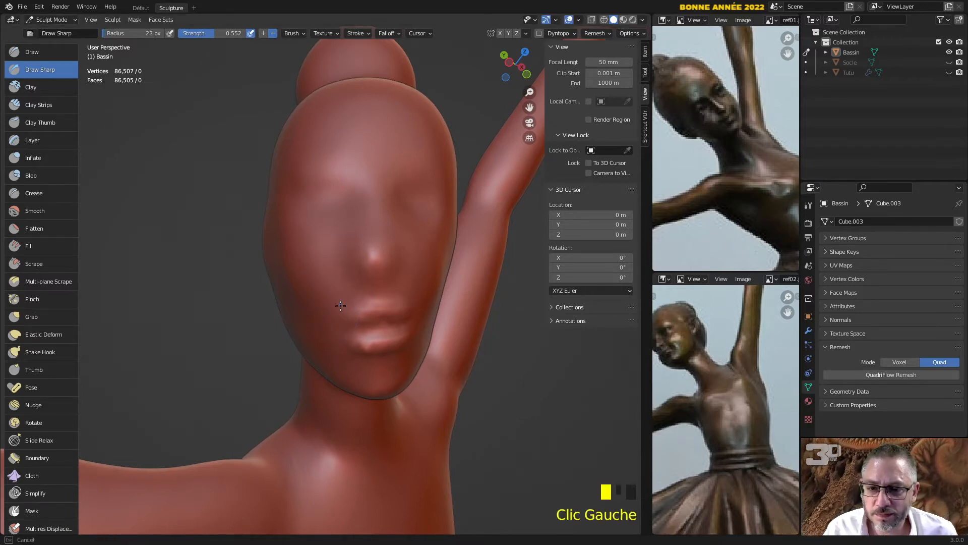
middle_drag(340, 357, 399, 328)
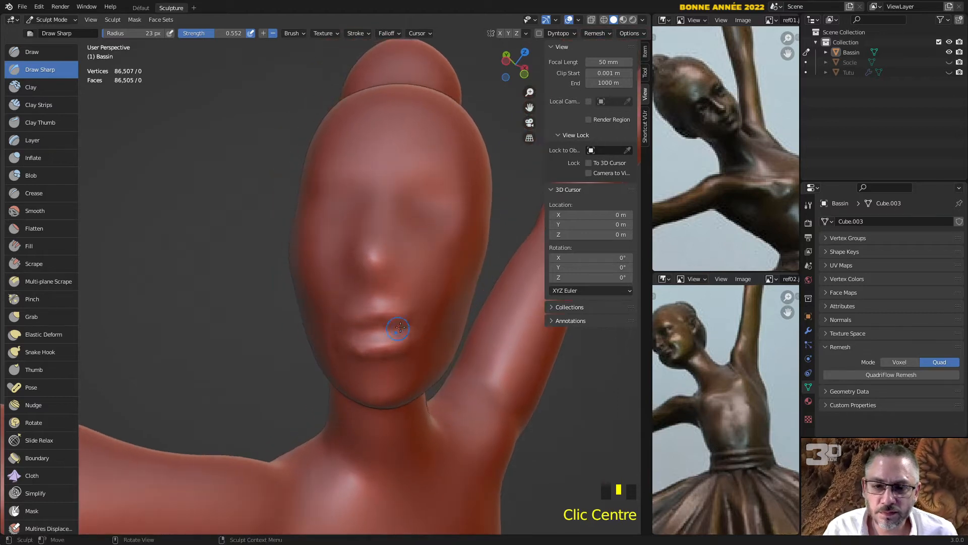
drag(414, 301, 421, 329)
drag(419, 368, 418, 259)
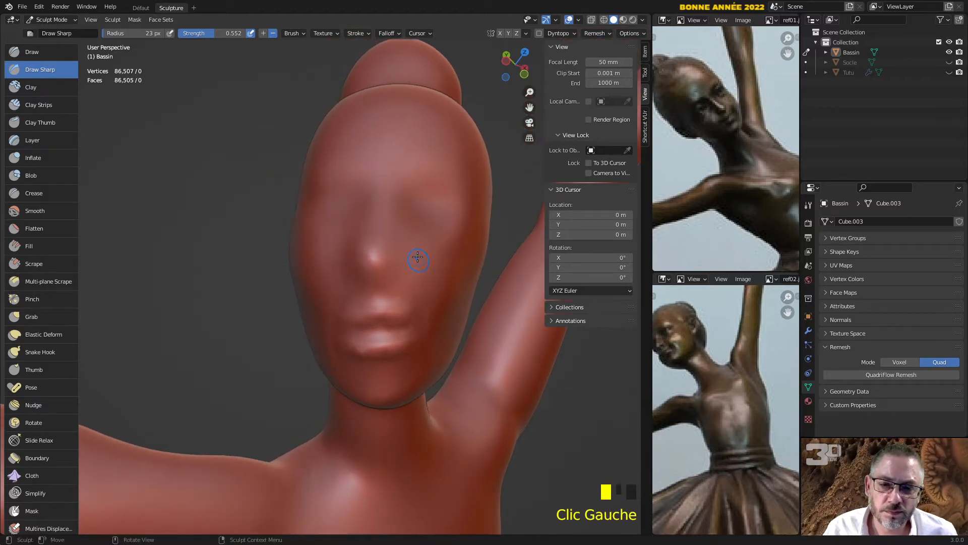
Raise a brow ridge above each eye socket with inverted Draw Sharp strokes at a 23 px radius
mouse_move(422, 175)
ctrl+mouse_down()
mouse_move(403, 178)
mouse_move(454, 177)
ctrl+mouse_up()
middle_drag(410, 194, 398, 208)
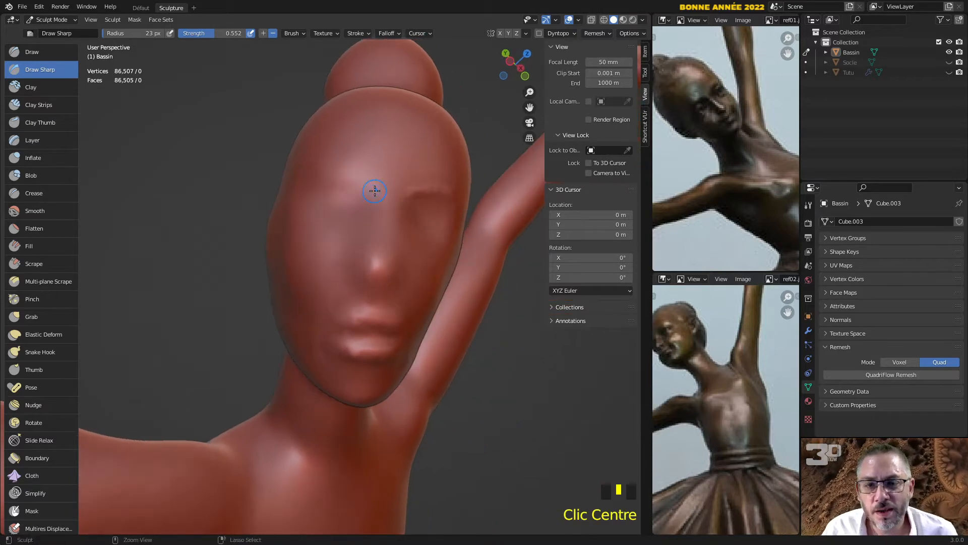
ctrl+drag(375, 190, 377, 189)
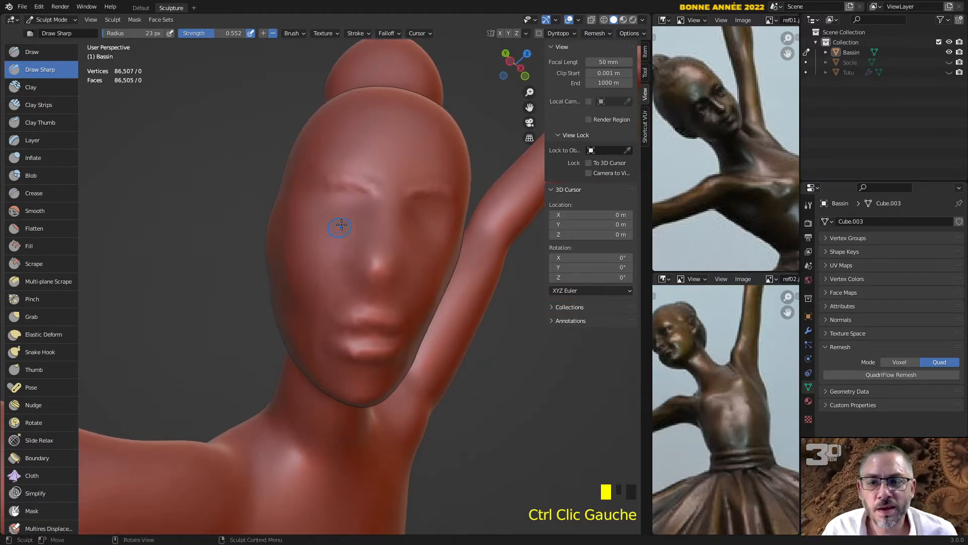
Outline both eyes inside the sockets with Draw Sharp strokes and smooth the surrounding surface
mouse_move(320, 200)
mouse_down()
mouse_move(337, 211)
mouse_move(323, 203)
mouse_up()
middle_drag(322, 203, 406, 207)
drag(408, 205, 462, 208)
shift+drag(463, 207, 436, 228)
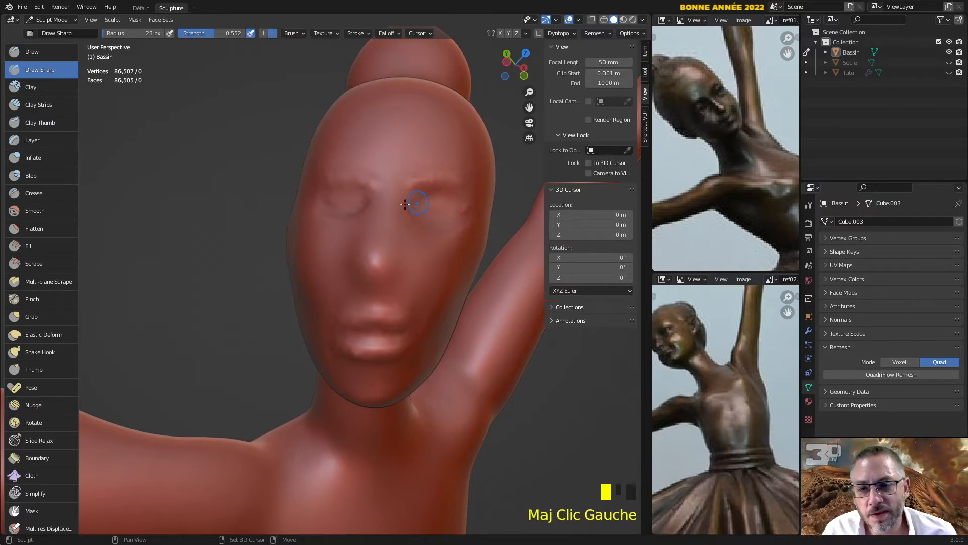
mouse_move(359, 206)
shift+mouse_down()
mouse_move(334, 221)
mouse_move(366, 217)
shift+mouse_up()
mouse_move(365, 217)
middle_down()
mouse_move(390, 224)
mouse_move(381, 225)
middle_up()
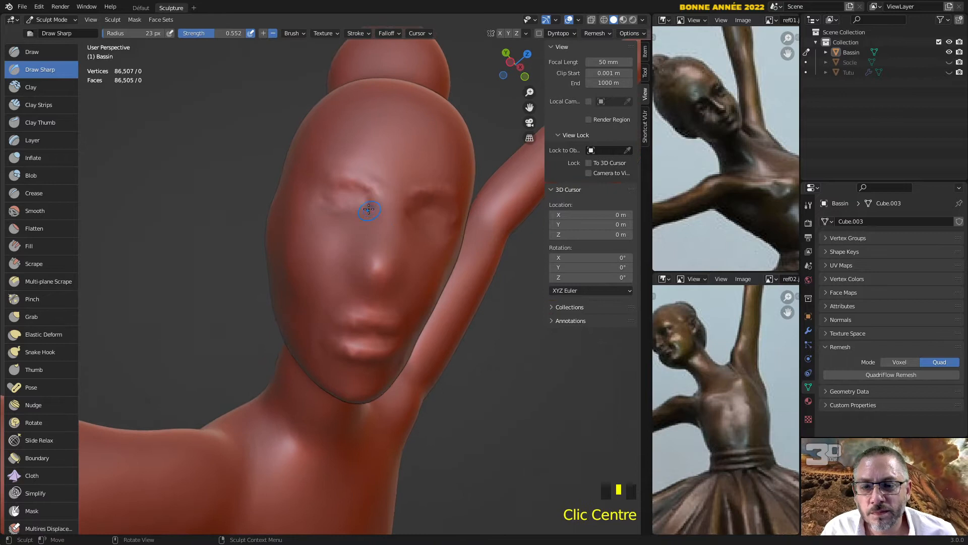
Carve the inner eye corners and the sides of the nose with Draw Sharp, softening the area around the nostril
drag(368, 207, 369, 208)
drag(356, 249, 356, 248)
middle_drag(355, 249, 427, 208)
mouse_move(415, 207)
mouse_down()
mouse_move(401, 219)
mouse_move(414, 259)
mouse_up()
middle_drag(424, 288, 407, 263)
mouse_move(398, 236)
mouse_down()
mouse_move(404, 272)
mouse_move(417, 277)
mouse_up()
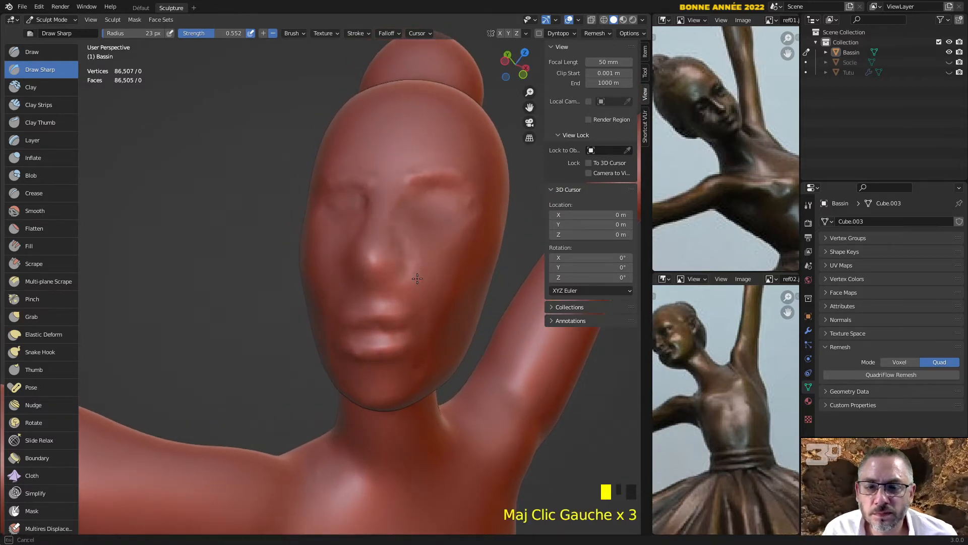
Refine and smooth the transition between the nose and the cheek below the eye
middle_drag(417, 237, 362, 262)
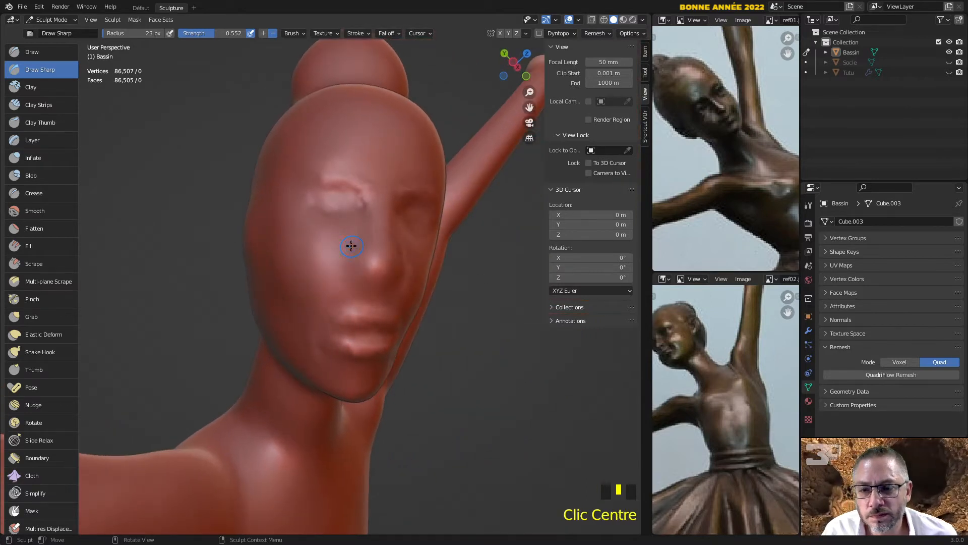
drag(351, 246, 342, 273)
mouse_move(396, 294)
middle_down()
mouse_move(346, 255)
mouse_move(335, 276)
mouse_move(402, 300)
middle_up()
shift+click(346, 255)
scroll(334, 276, down, 2)
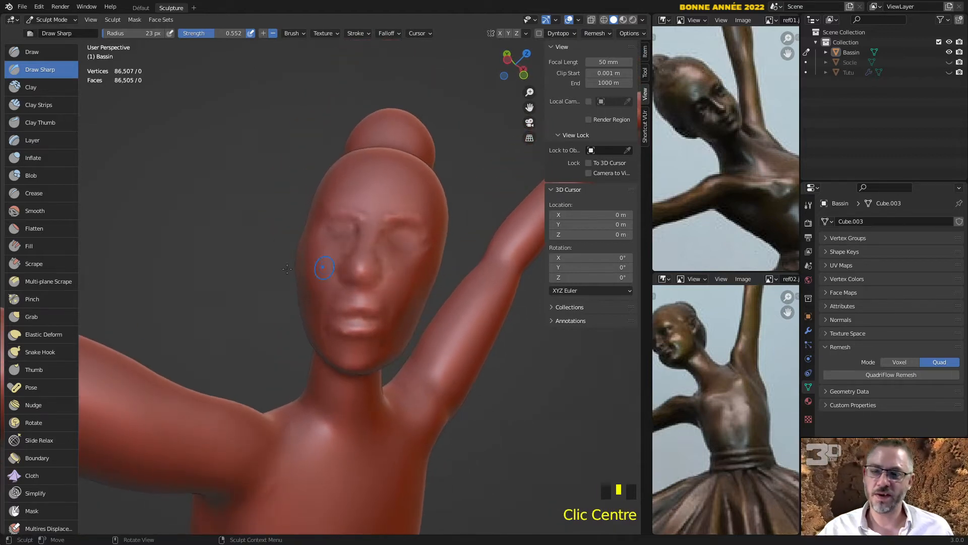
Adjust the jaw, the side of the face and the chin with the Grab brush at a 134 px radius
click(41, 316)
drag(324, 323, 317, 320)
scroll(286, 262, down, 1)
scroll(286, 262, down, 1)
drag(317, 248, 300, 276)
middle_drag(300, 276, 324, 274)
drag(346, 335, 348, 328)
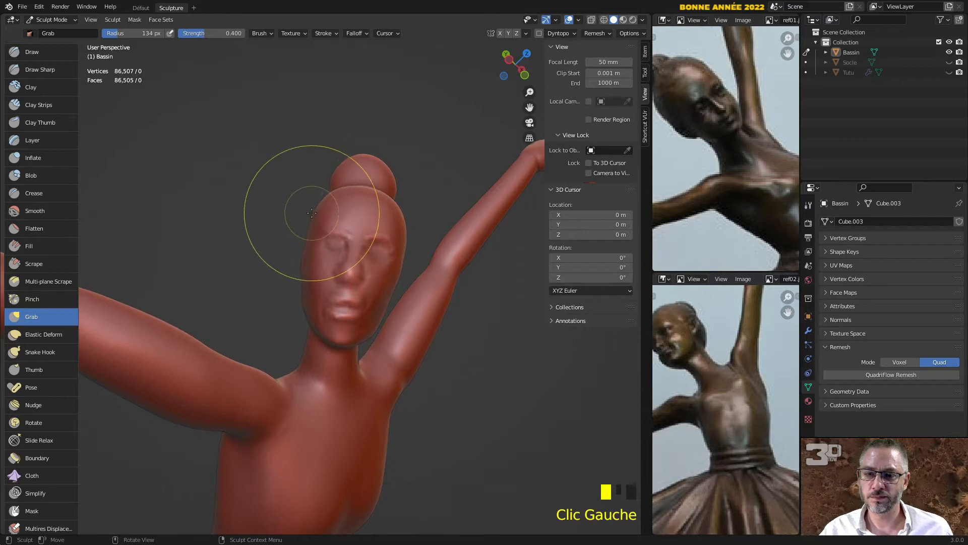
Reshape the forehead's contour and the side of the face around the eyes with the Grab brush
drag(328, 216, 328, 211)
mouse_move(386, 232)
mouse_down()
mouse_move(401, 233)
mouse_move(363, 263)
mouse_move(356, 323)
mouse_up()
middle_drag(356, 323, 310, 256)
drag(344, 236, 315, 273)
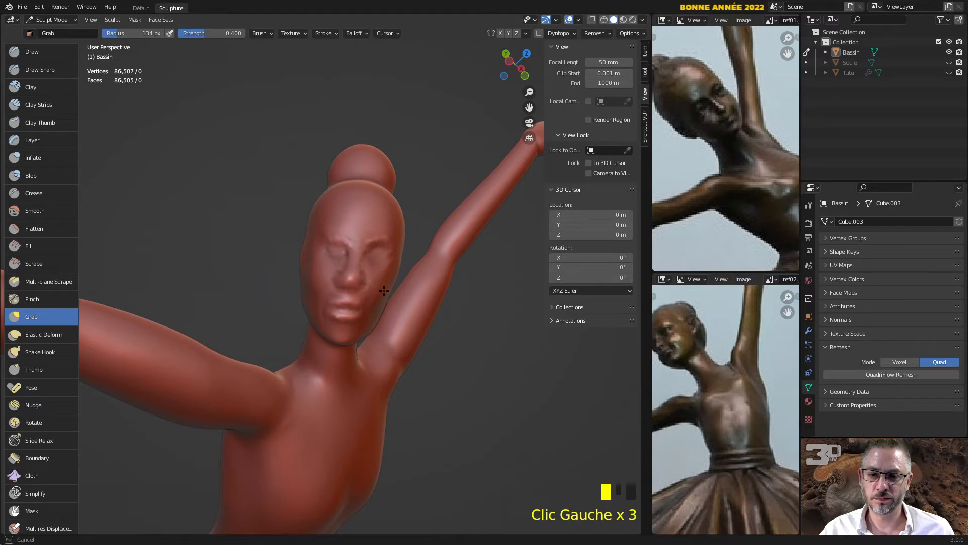
Pull the mouth area and the underside of the jaw backward in profile with the Grab brush
mouse_move(385, 295)
middle_down()
mouse_move(147, 247)
mouse_move(156, 252)
middle_up()
scroll(301, 299, down, 4)
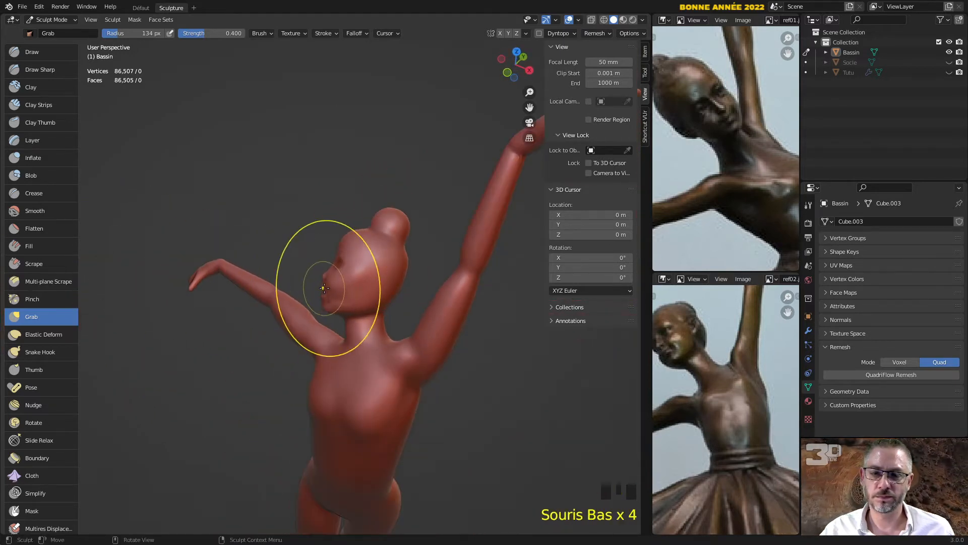
drag(324, 287, 326, 287)
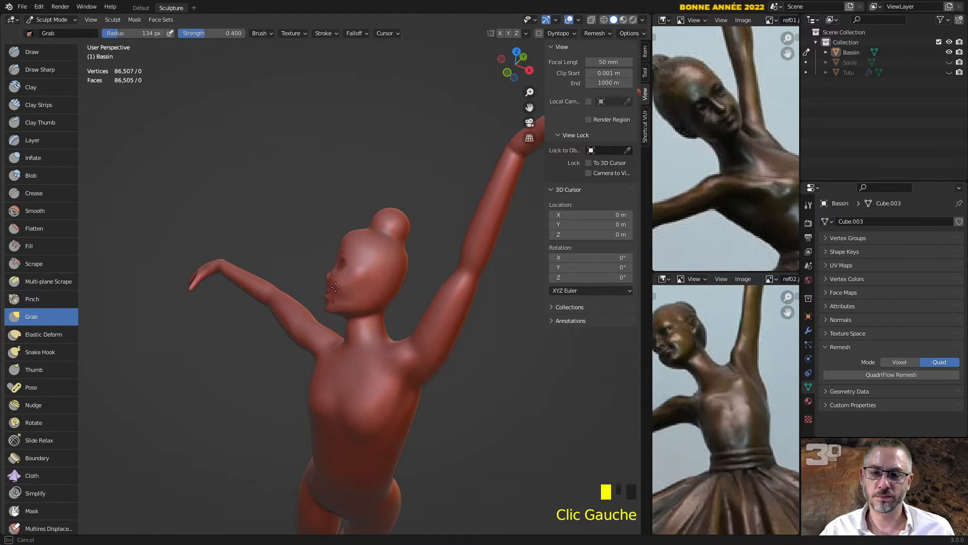
drag(349, 323, 357, 321)
Adjust the nose bridge and brow area from a three-quarter view with the Grab brush
middle_drag(357, 322, 450, 312)
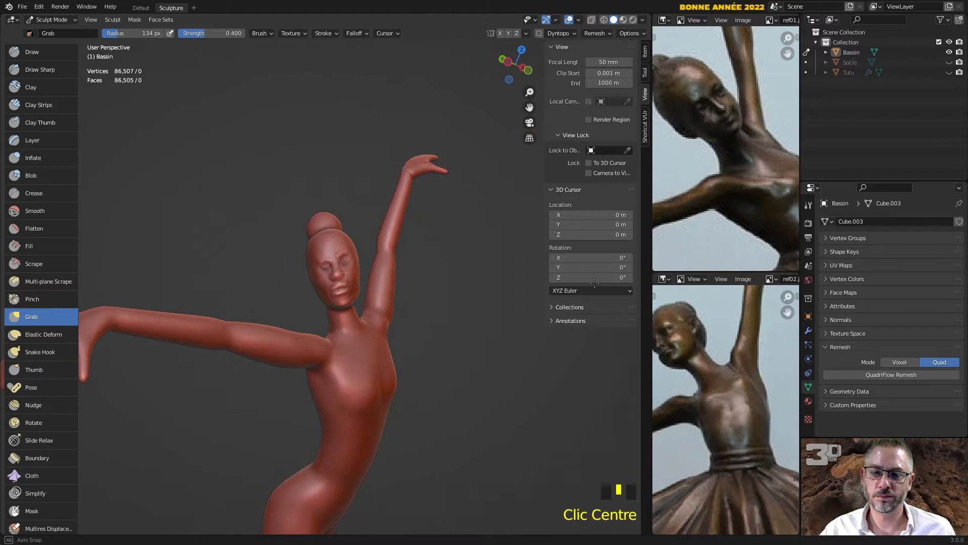
scroll(450, 311, up, 3)
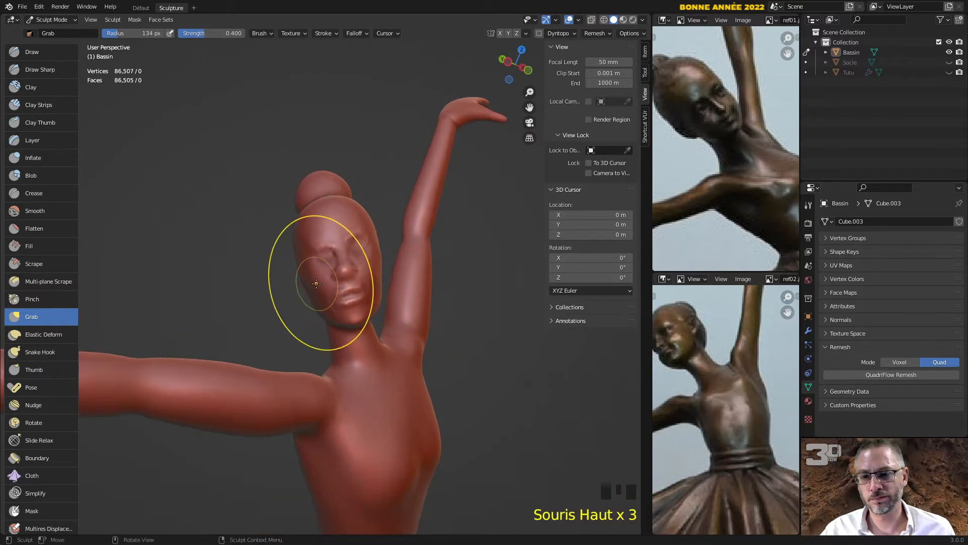
middle_drag(344, 338, 355, 246)
drag(341, 250, 357, 238)
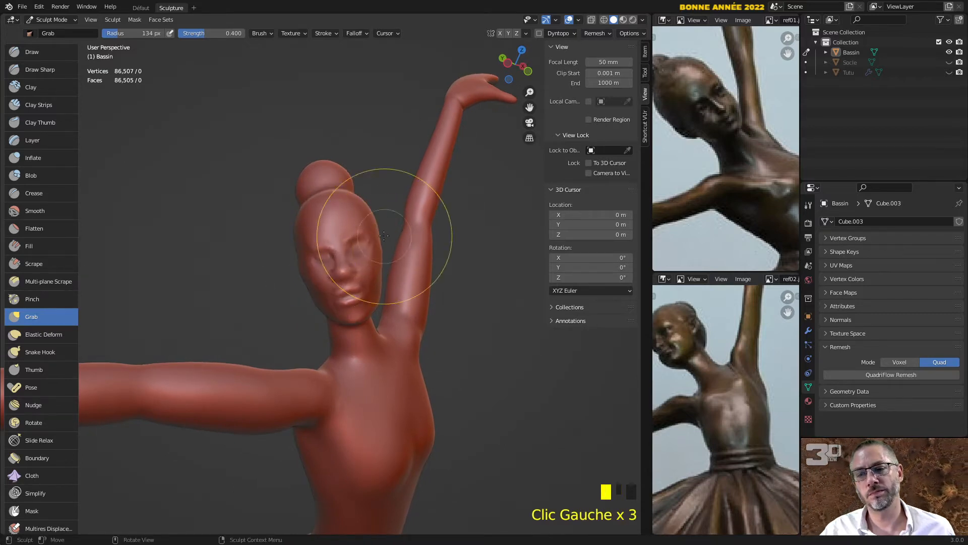
Smooth both sides of the face around the eyes and cheekbones
mouse_move(363, 242)
middle_down()
mouse_move(379, 255)
mouse_move(363, 287)
middle_up()
scroll(416, 267, up, 3)
mouse_move(426, 277)
shift+mouse_down()
mouse_move(430, 222)
mouse_move(434, 235)
shift+mouse_up()
middle_drag(425, 218, 471, 235)
shift+drag(339, 233, 328, 279)
Sculpt the eye and cheekbone area with the Draw brush at a 66 px radius and smooth the temple
click(42, 50)
middle_drag(353, 242, 410, 248)
drag(411, 248, 447, 242)
ctrl+click(418, 245)
ctrl+click(420, 246)
middle_drag(447, 241, 448, 220)
mouse_move(451, 212)
shift+mouse_down()
mouse_move(457, 199)
mouse_move(453, 229)
shift+mouse_up()
shift+drag(453, 233, 450, 198)
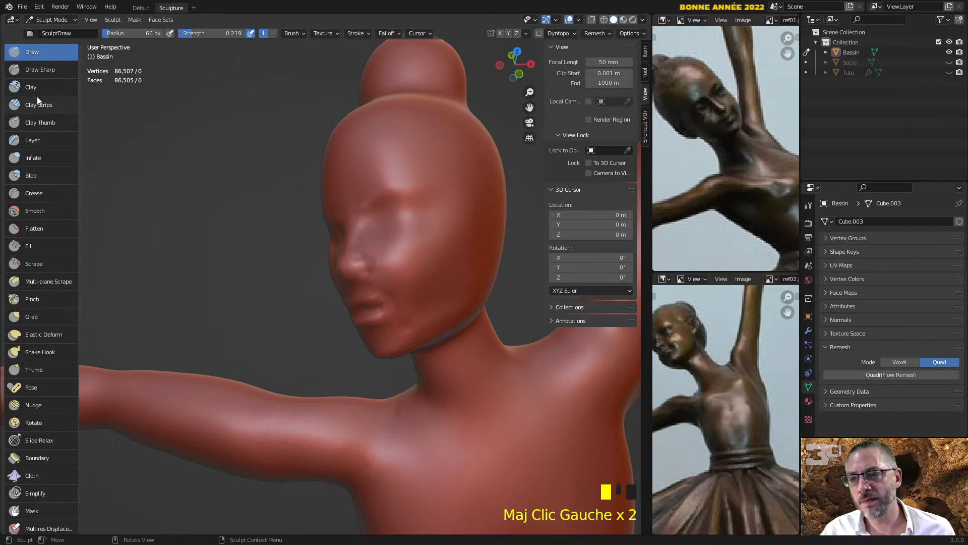
Define the outer eye and upper cheek with the Draw Sharp brush at a 23 px radius, then smooth the area
click(35, 71)
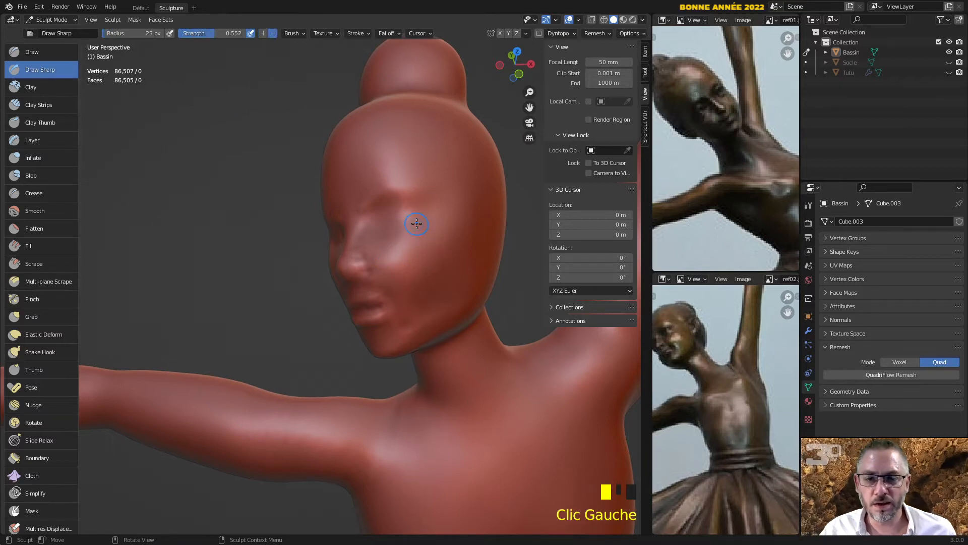
drag(417, 224, 439, 244)
middle_drag(416, 292, 411, 249)
scroll(412, 248, down, 2)
shift+drag(413, 248, 398, 246)
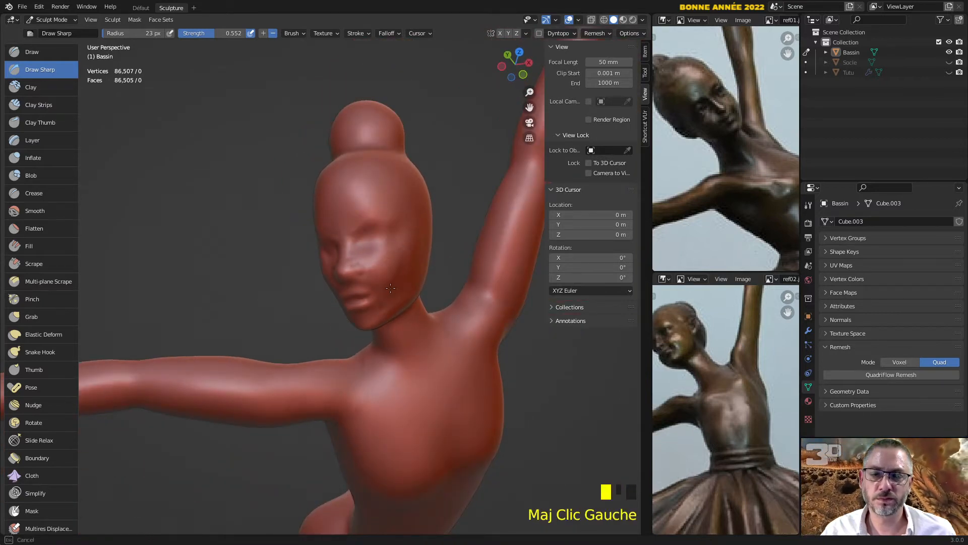
Carve the eyelid outline around the eye on the raised-arm side with the Draw Sharp brush
middle_drag(419, 273, 385, 252)
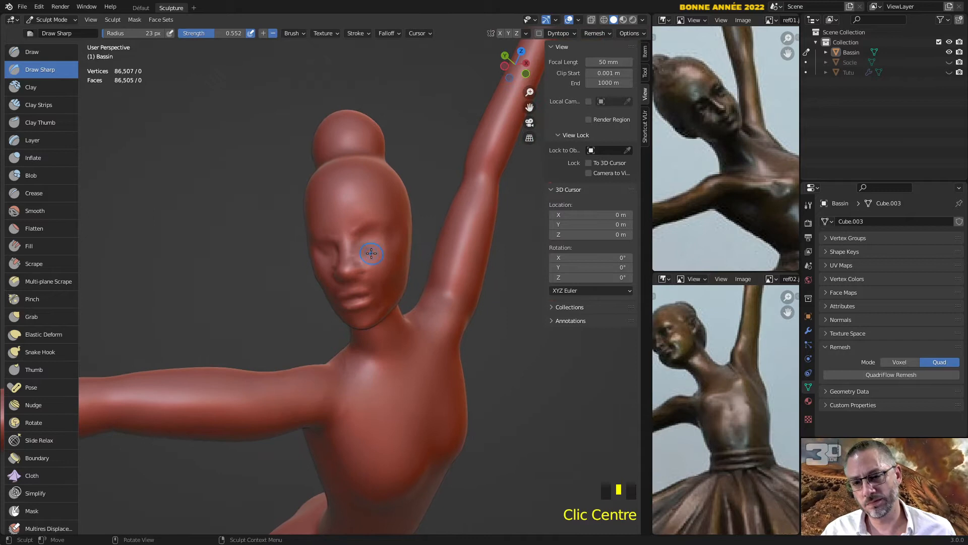
scroll(371, 253, up, 2)
mouse_move(376, 234)
mouse_down()
mouse_move(404, 226)
mouse_move(382, 218)
mouse_up()
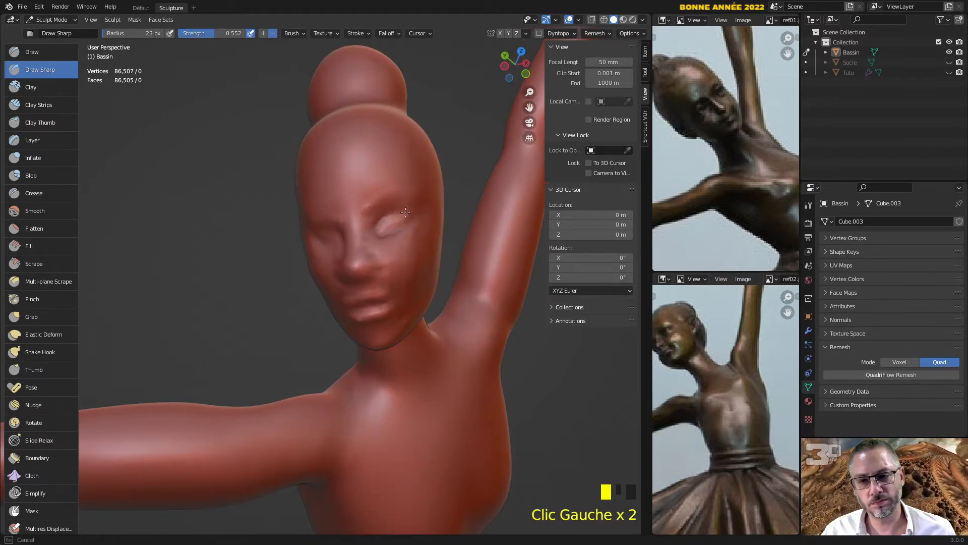
middle_drag(415, 217, 393, 230)
scroll(397, 238, up, 2)
scroll(394, 230, down, 4)
scroll(393, 230, up, 2)
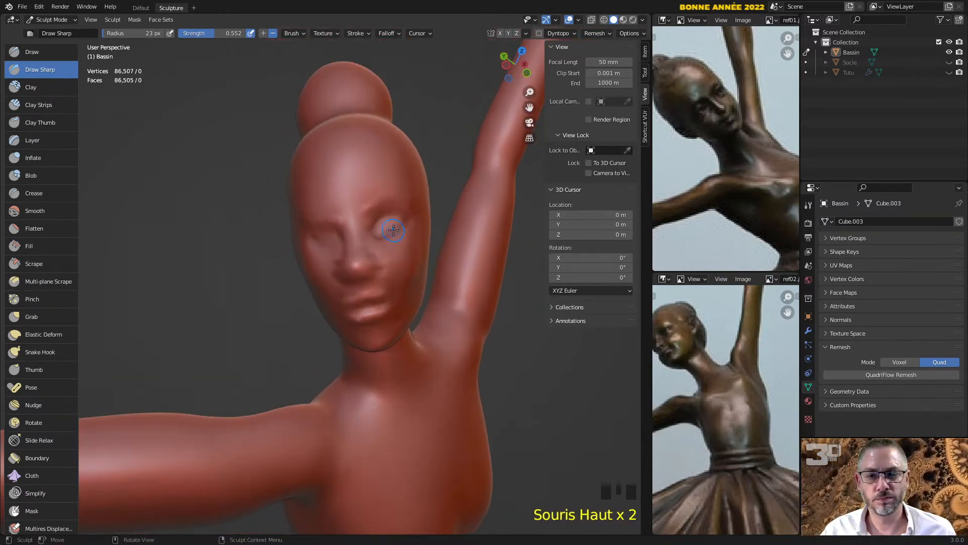
Reposition the eyes and mouth and correct the face's profile with the Grab brush at a 134 px radius
click(40, 316)
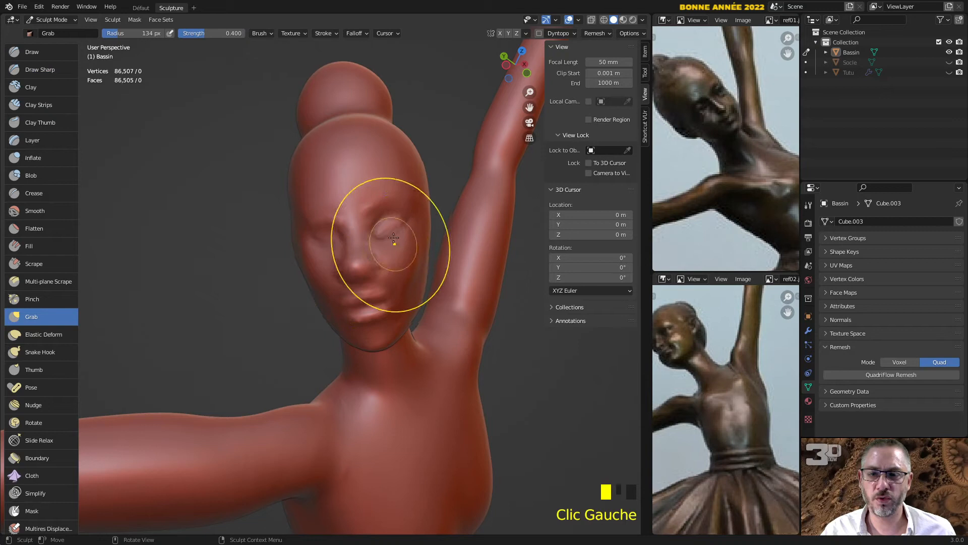
mouse_move(389, 196)
mouse_down()
mouse_move(395, 203)
mouse_move(324, 237)
mouse_move(299, 239)
mouse_move(395, 249)
mouse_up()
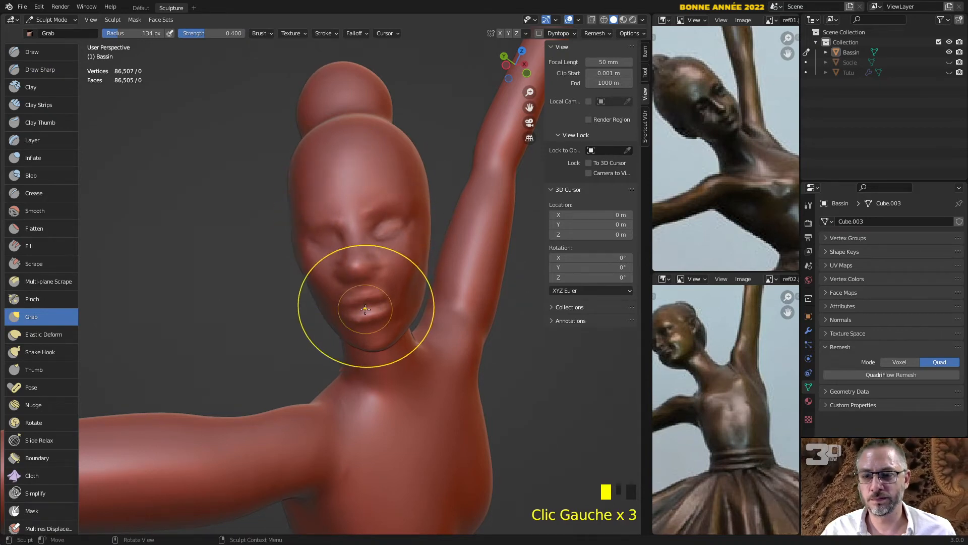
mouse_move(376, 318)
mouse_down()
mouse_move(364, 304)
mouse_move(347, 309)
mouse_up()
mouse_move(338, 237)
mouse_down()
mouse_move(343, 277)
mouse_move(380, 260)
mouse_up()
middle_drag(380, 260, 178, 290)
scroll(291, 281, up, 3)
mouse_move(321, 271)
mouse_down()
mouse_move(320, 281)
mouse_move(373, 293)
mouse_up()
Adjust the eye on the raised-arm side and the opposite temple with the Grab brush at a 134 px radius
mouse_move(373, 293)
middle_down()
mouse_move(484, 276)
mouse_move(522, 251)
mouse_move(266, 335)
middle_up()
scroll(411, 302, up, 4)
scroll(408, 301, down, 4)
scroll(265, 335, down, 3)
scroll(388, 282, up, 2)
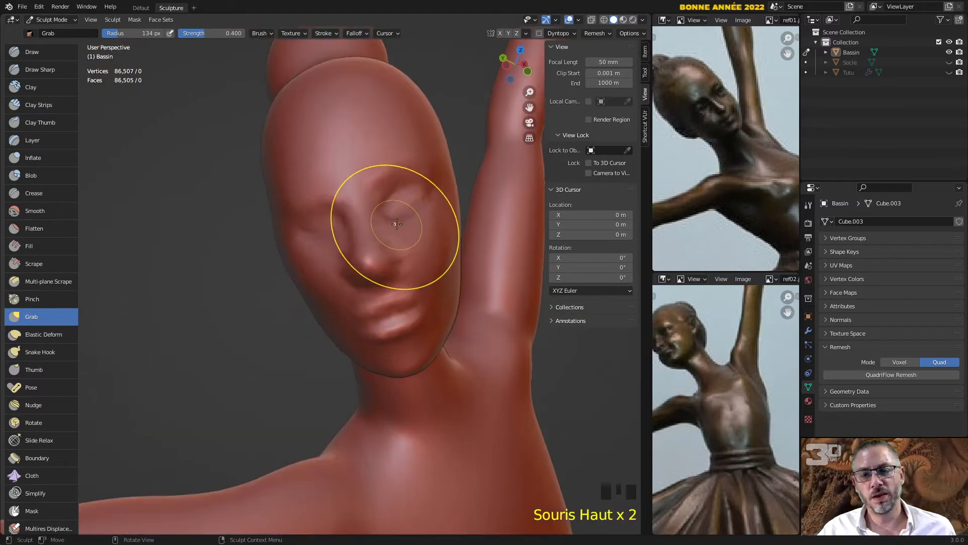
drag(391, 215, 396, 215)
mouse_move(303, 216)
mouse_down()
mouse_move(301, 244)
mouse_move(298, 197)
mouse_up()
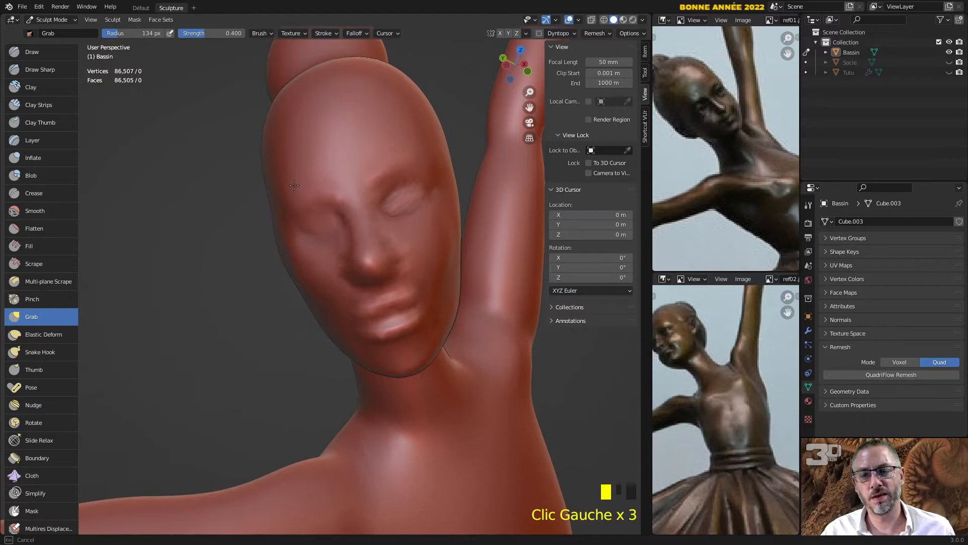
Build up the brow ridge and the area between the brows with the Draw brush at a 66 px radius and 0.219 strength
mouse_move(346, 249)
middle_down()
mouse_move(398, 244)
mouse_move(246, 238)
middle_up()
scroll(378, 248, up, 1)
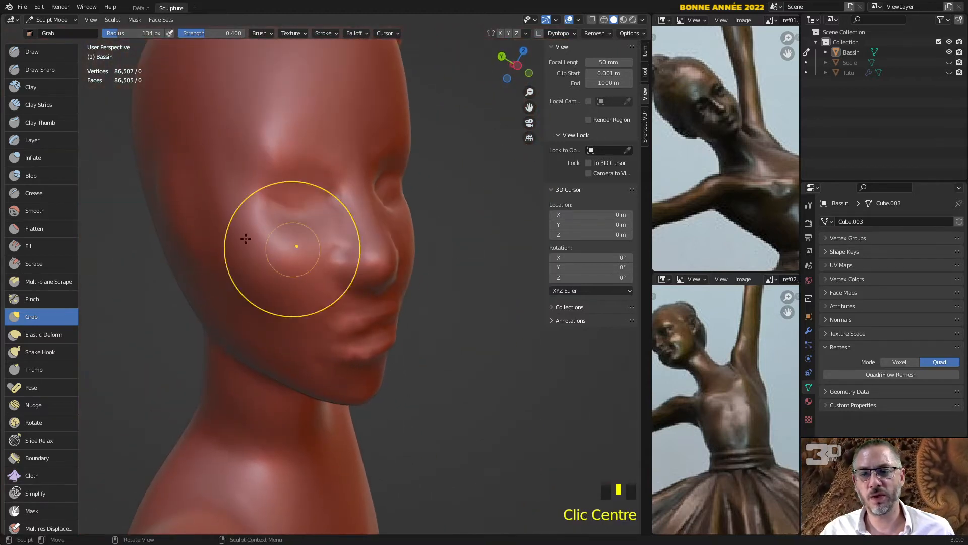
click(30, 51)
click(281, 155)
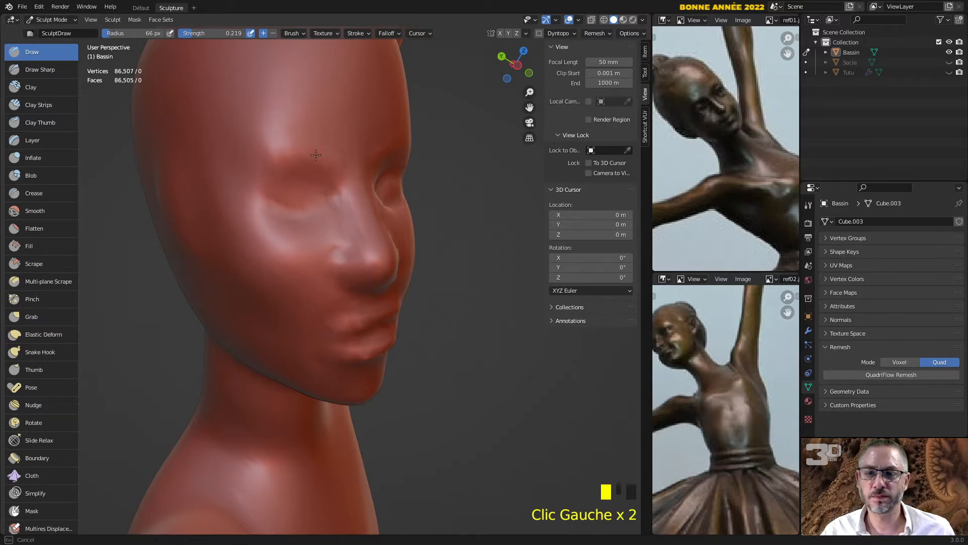
middle_drag(310, 142, 362, 133)
click(363, 134)
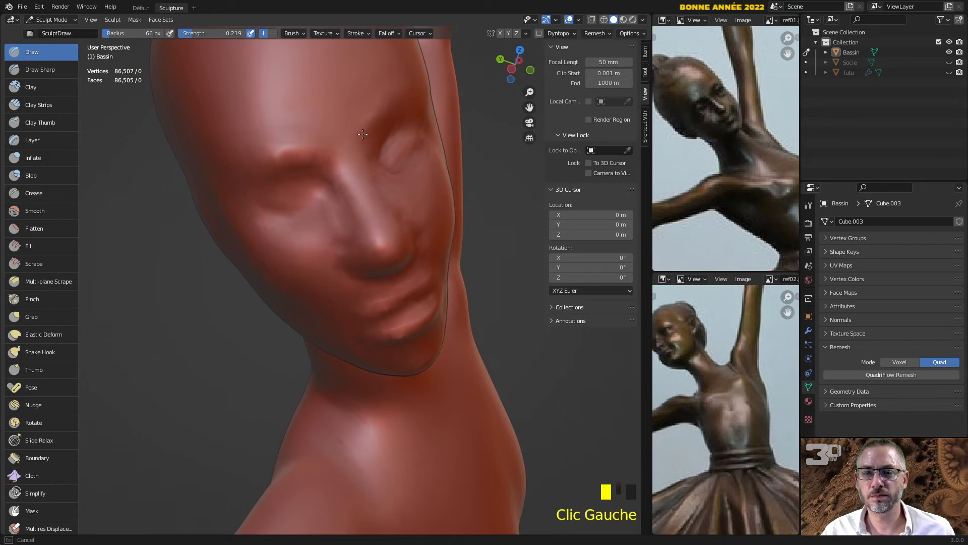
drag(348, 140, 357, 175)
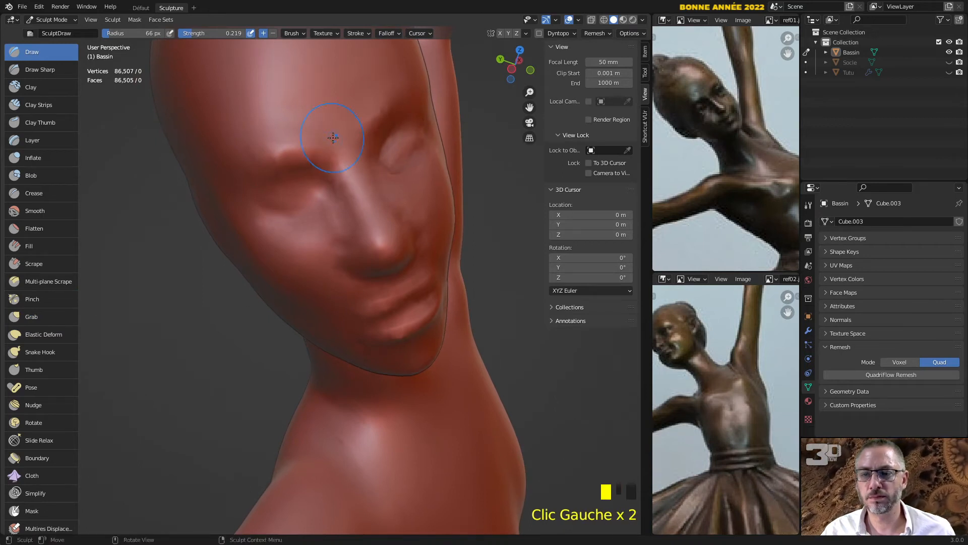
Smooth the cheek, nose and mouth area of the face
scroll(387, 254, down, 2)
middle_drag(387, 254, 398, 203)
scroll(398, 203, down, 4)
scroll(398, 203, up, 4)
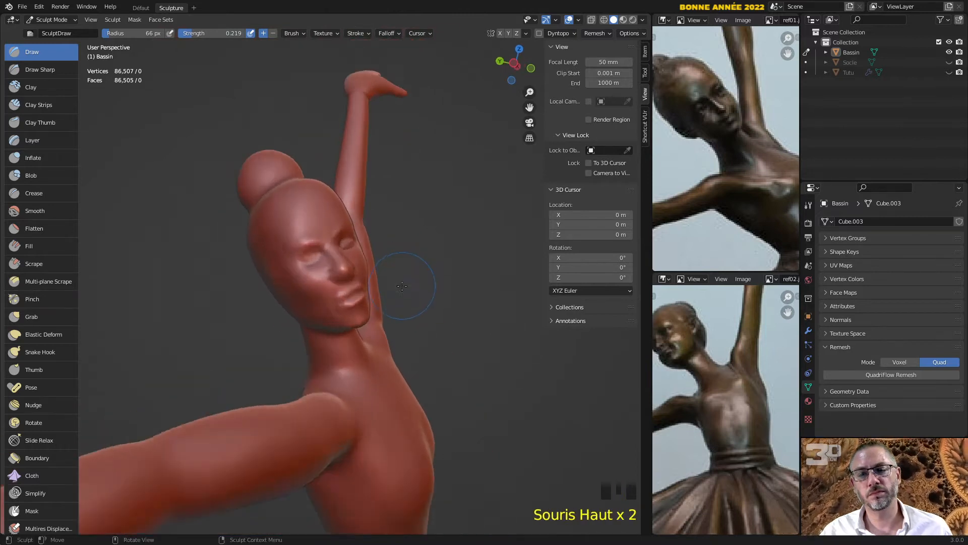
shift+click(335, 319)
shift+drag(336, 318, 370, 302)
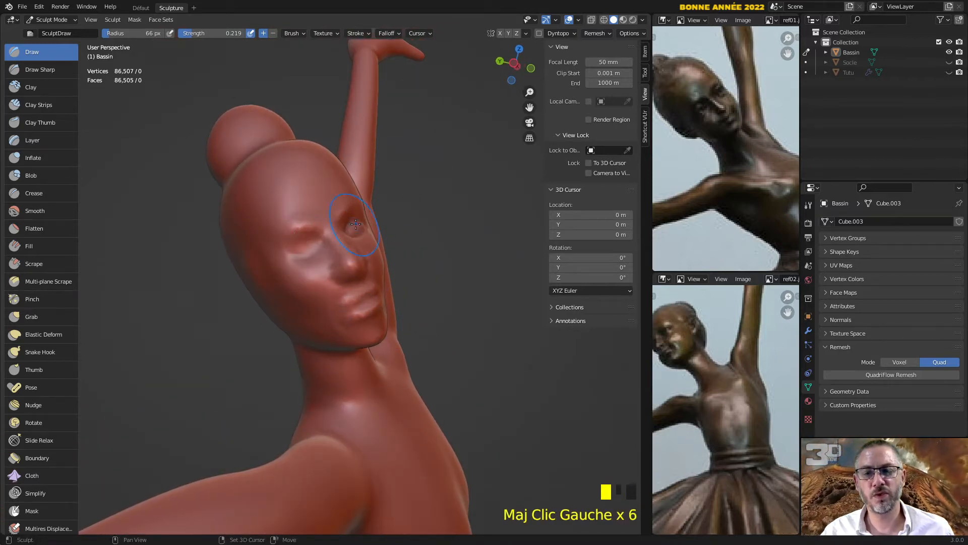
shift+drag(355, 262, 326, 275)
Examine the dancer's torso, hips and legs against the bronze reference photos
mouse_move(370, 260)
middle_down()
mouse_move(387, 247)
mouse_move(339, 240)
middle_up()
scroll(376, 254, down, 4)
scroll(735, 411, up, 3)
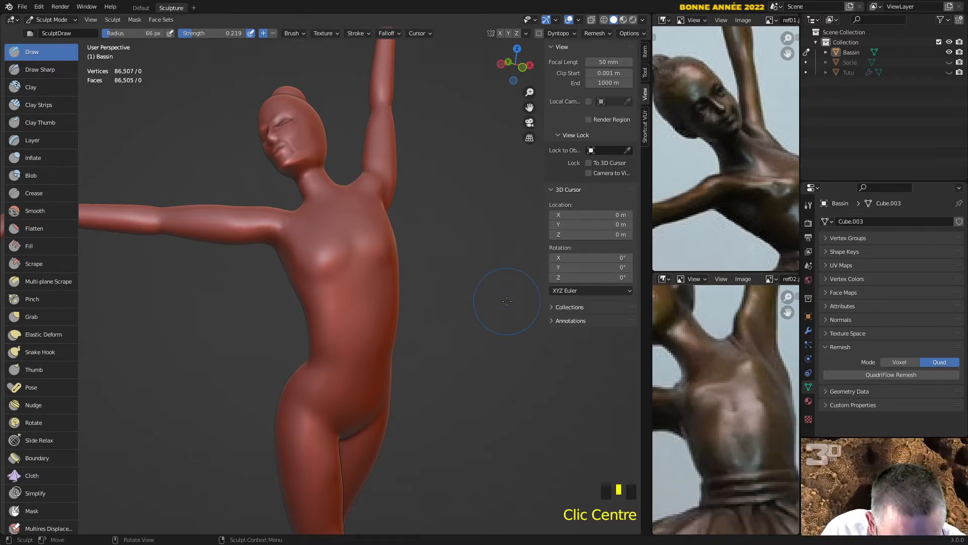
shift+middle_drag(457, 268, 437, 313)
scroll(354, 306, up, 5)
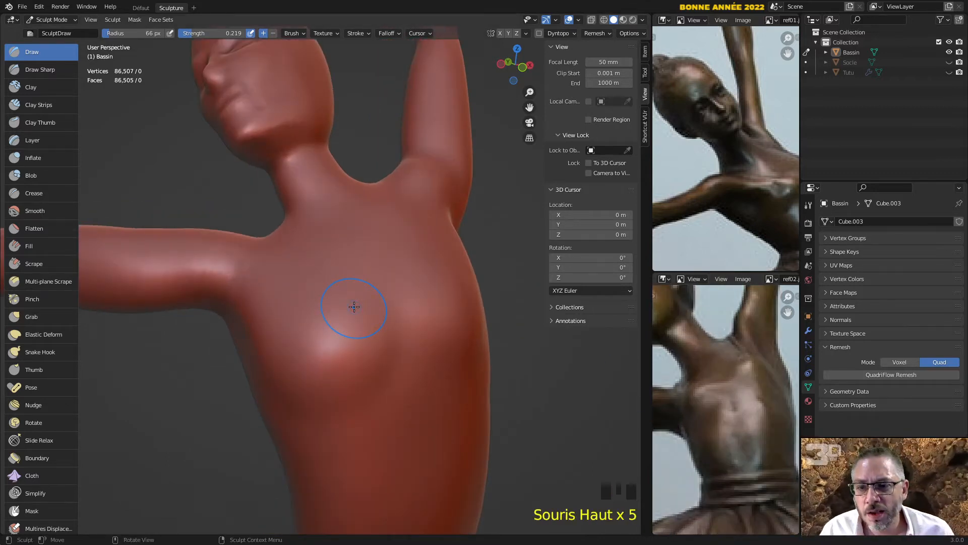
key(Tab)
key(Tab)
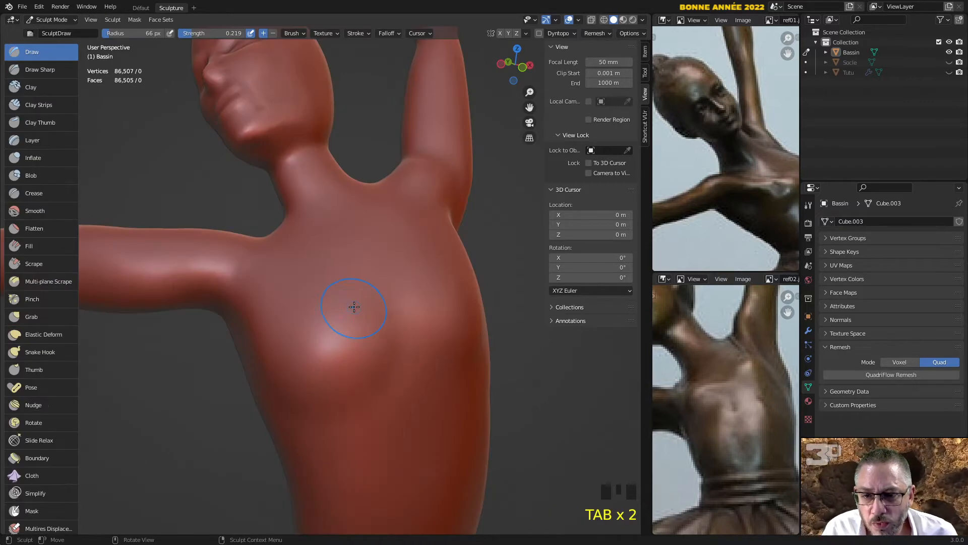
scroll(356, 307, down, 5)
shift+middle_drag(356, 307, 349, 232)
scroll(722, 373, down, 4)
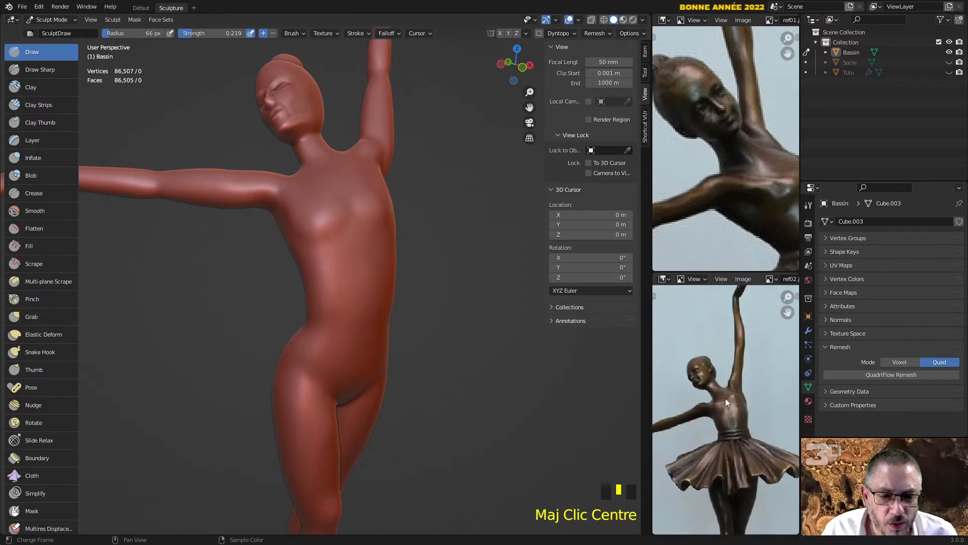
shift+middle_drag(463, 410, 453, 217)
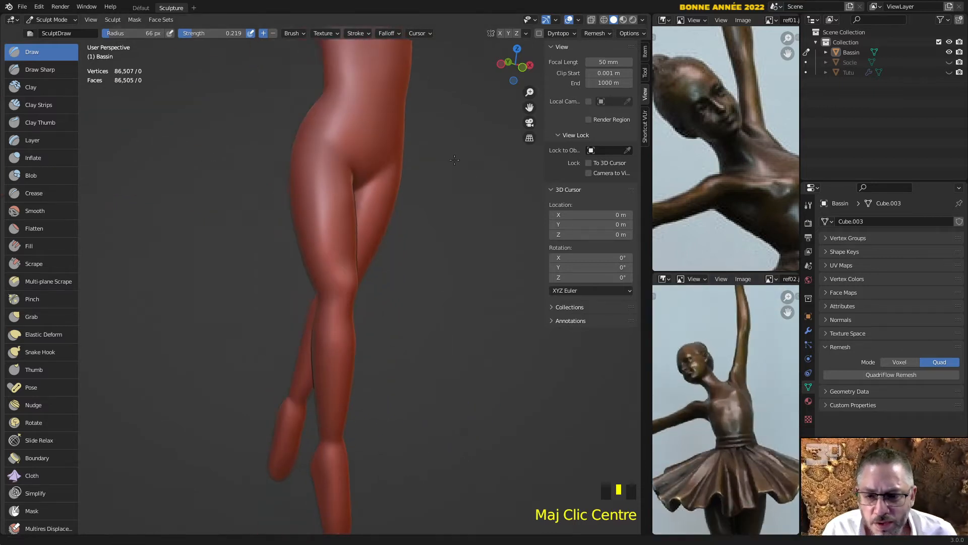
Smooth the transition from the lower leg through the ankle into the top of the foot
shift+middle_drag(348, 353, 340, 252)
scroll(335, 383, up, 3)
mouse_move(353, 383)
middle_down()
mouse_move(333, 384)
mouse_move(376, 391)
middle_up()
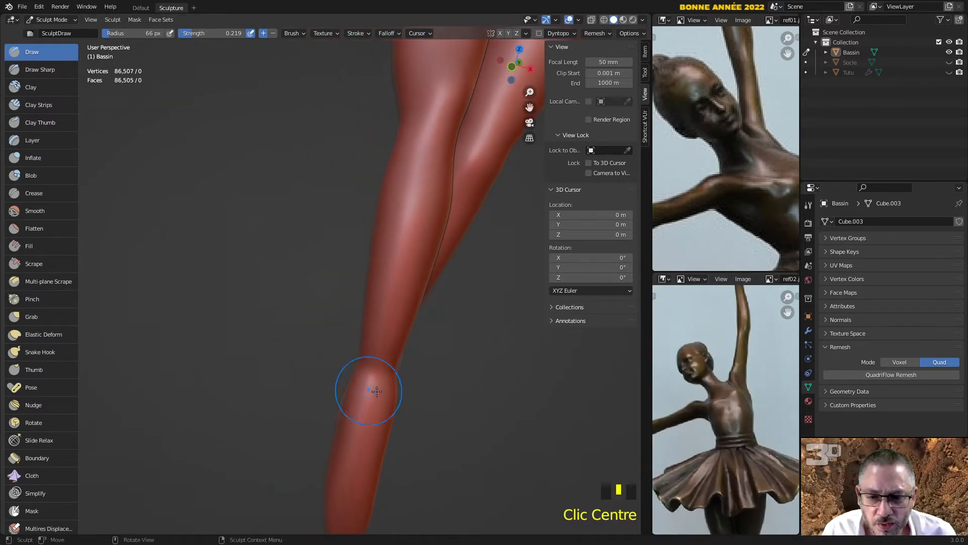
shift+click(382, 359)
shift+click(383, 356)
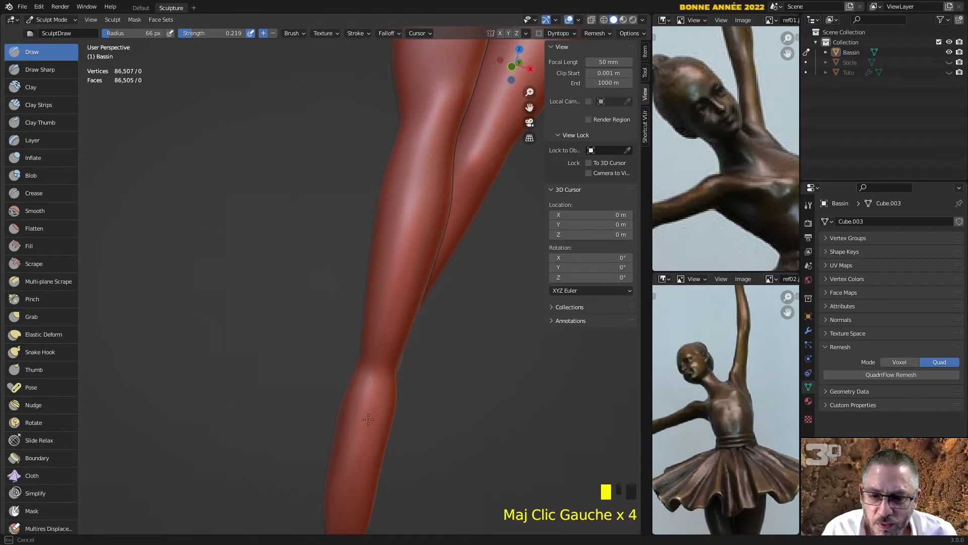
mouse_move(401, 404)
middle_down()
mouse_move(400, 443)
mouse_move(388, 401)
middle_up()
shift+drag(391, 449, 369, 495)
shift+drag(390, 465, 358, 518)
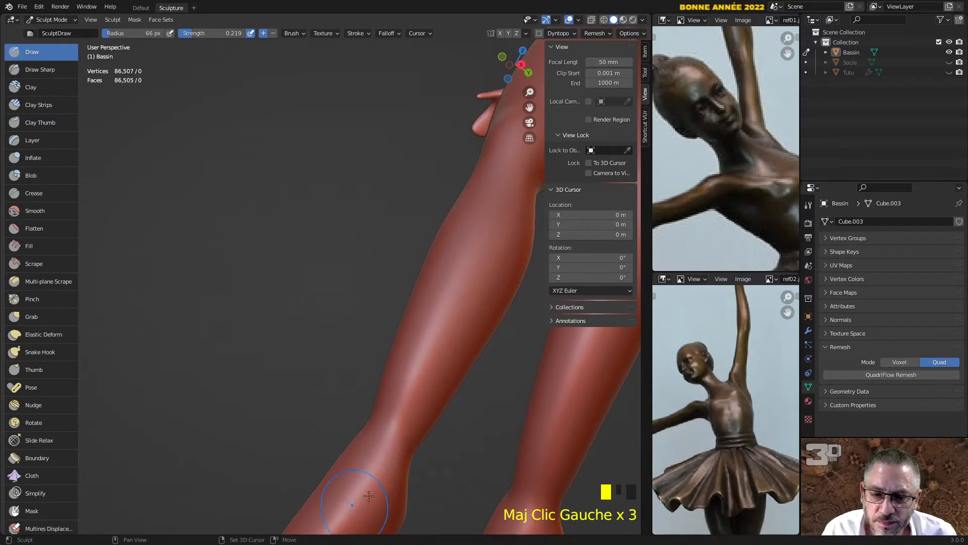
Reshape the instep, heel and ankle of the foot with the Grab brush at a 134 px radius and 0.400 strength
scroll(369, 495, down, 2)
middle_drag(373, 484, 384, 421)
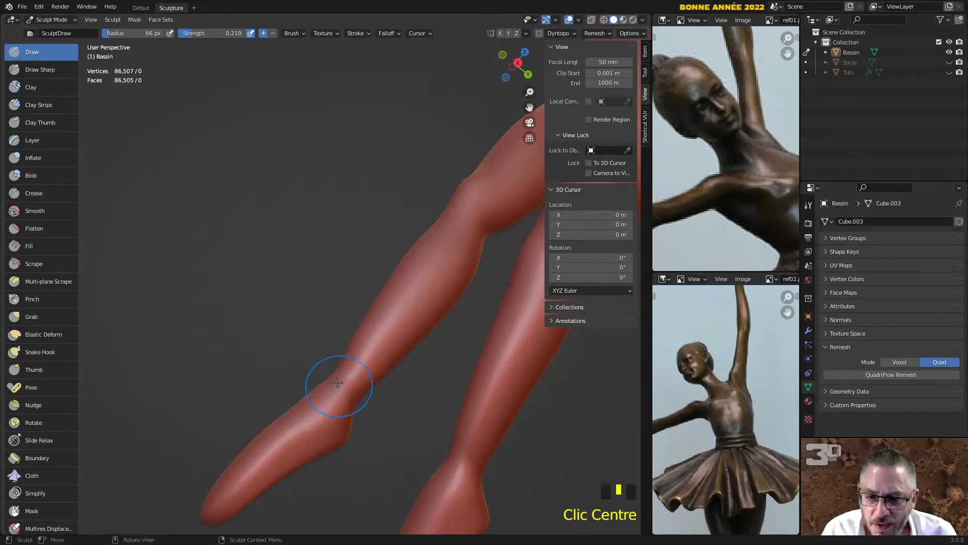
click(32, 316)
drag(329, 383, 331, 376)
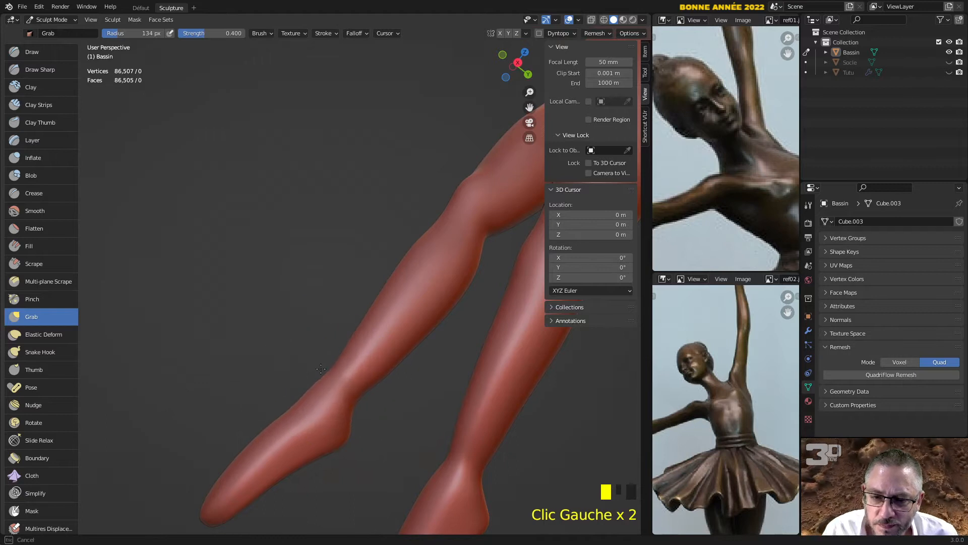
drag(288, 410, 278, 408)
middle_drag(286, 434, 251, 405)
scroll(249, 404, down, 2)
drag(260, 382, 244, 379)
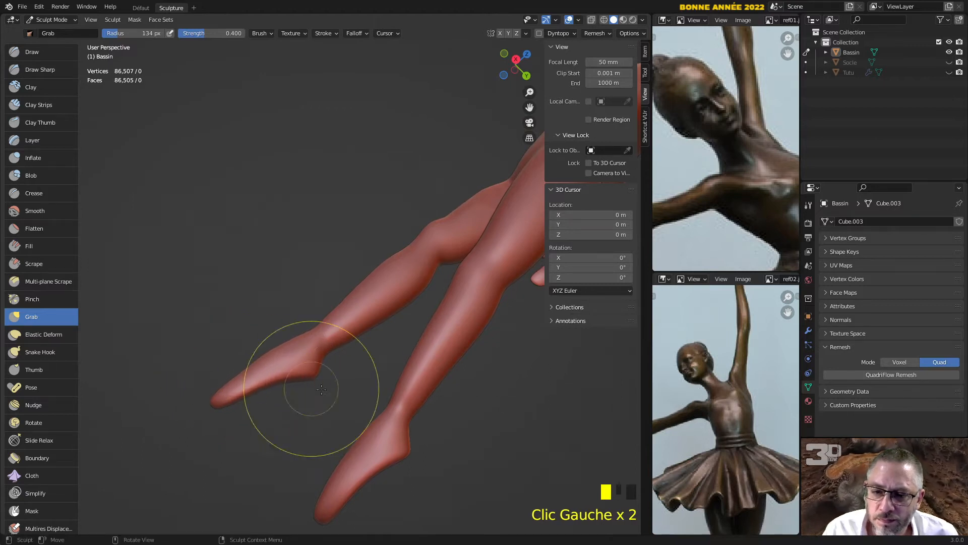
drag(319, 371, 324, 388)
mouse_move(332, 345)
mouse_down()
mouse_move(343, 338)
mouse_move(328, 335)
mouse_up()
Refine the back of the ankle and the contour of the instep from several angles with the Grab brush
scroll(357, 346, up, 3)
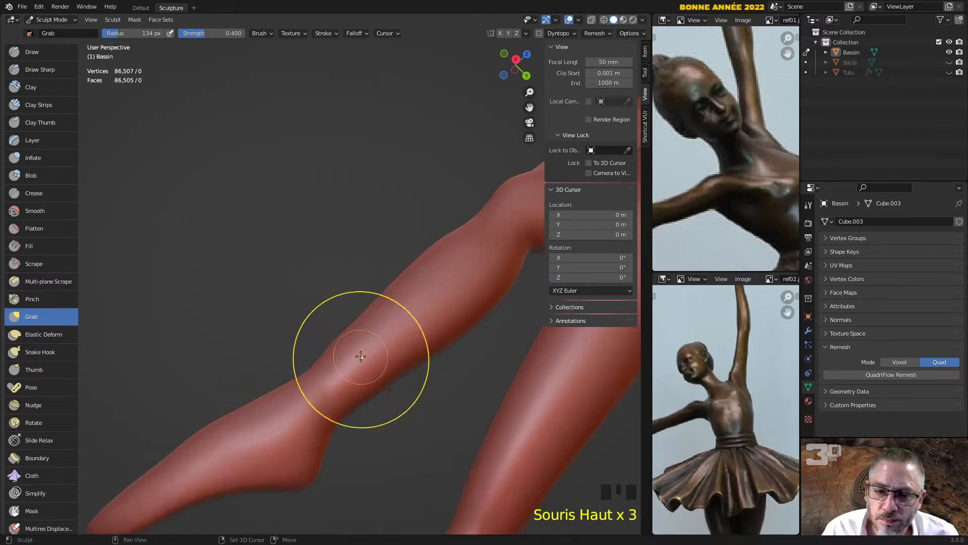
shift+middle_drag(356, 346, 282, 286)
drag(277, 353, 296, 333)
middle_drag(227, 318, 249, 328)
drag(248, 328, 244, 318)
mouse_move(244, 318)
middle_down()
mouse_move(372, 195)
mouse_move(601, 380)
middle_up()
middle_drag(460, 357, 331, 404)
drag(348, 412, 356, 422)
Push the outer contour of the front thigh inward with the Grab brush
mouse_move(357, 421)
middle_down()
mouse_move(297, 401)
mouse_move(420, 331)
mouse_move(374, 287)
middle_up()
scroll(296, 400, down, 3)
scroll(373, 288, up, 3)
scroll(357, 300, down, 1)
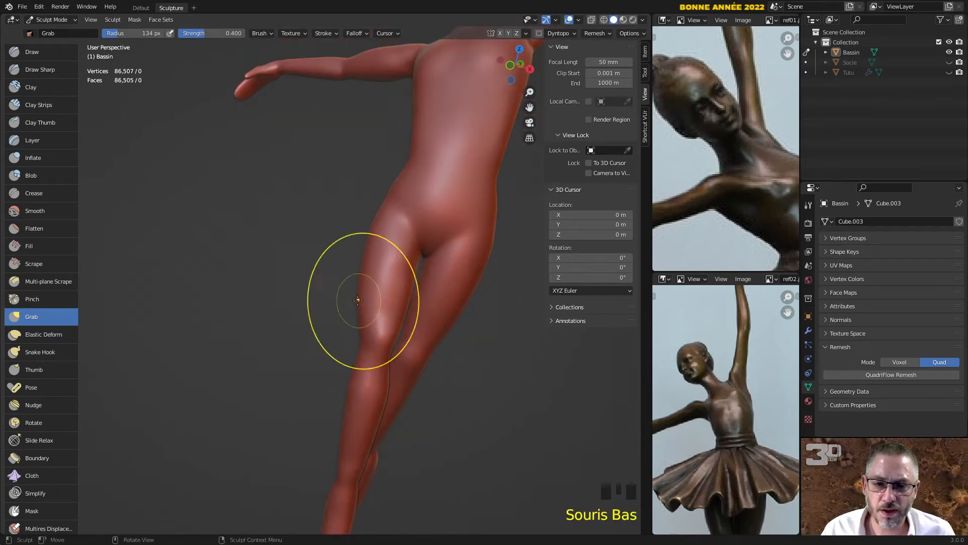
drag(358, 300, 370, 305)
mouse_move(371, 305)
middle_down()
mouse_move(352, 290)
mouse_move(417, 283)
middle_up()
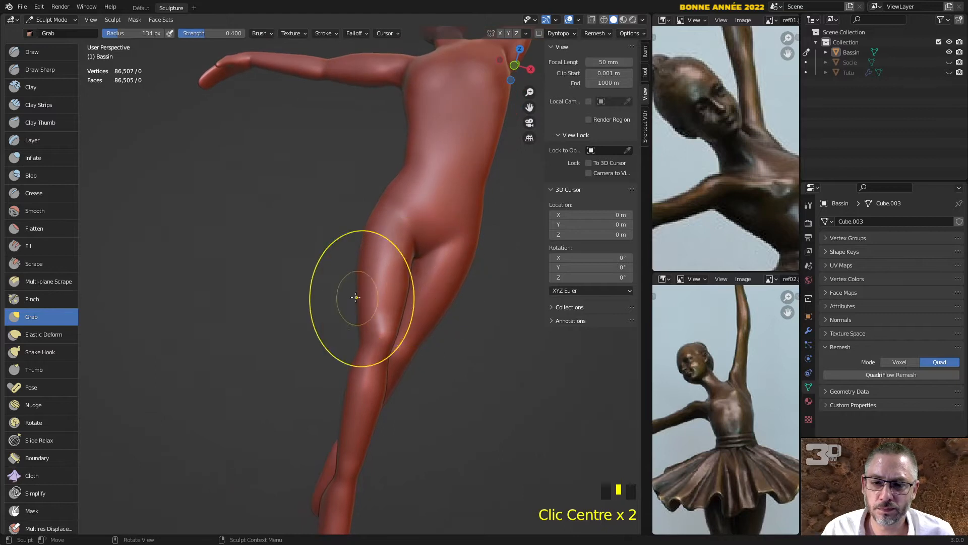
drag(356, 295, 367, 295)
Adjust the hip and upper-leg silhouette from the side and back with the Grab brush
middle_drag(367, 295, 313, 292)
mouse_move(406, 303)
middle_down()
mouse_move(413, 308)
mouse_move(353, 297)
mouse_move(127, 229)
mouse_move(213, 243)
middle_up()
drag(213, 243, 225, 259)
mouse_move(225, 259)
middle_down()
mouse_move(272, 259)
mouse_move(289, 234)
middle_up()
drag(296, 247, 272, 302)
middle_drag(273, 302, 227, 324)
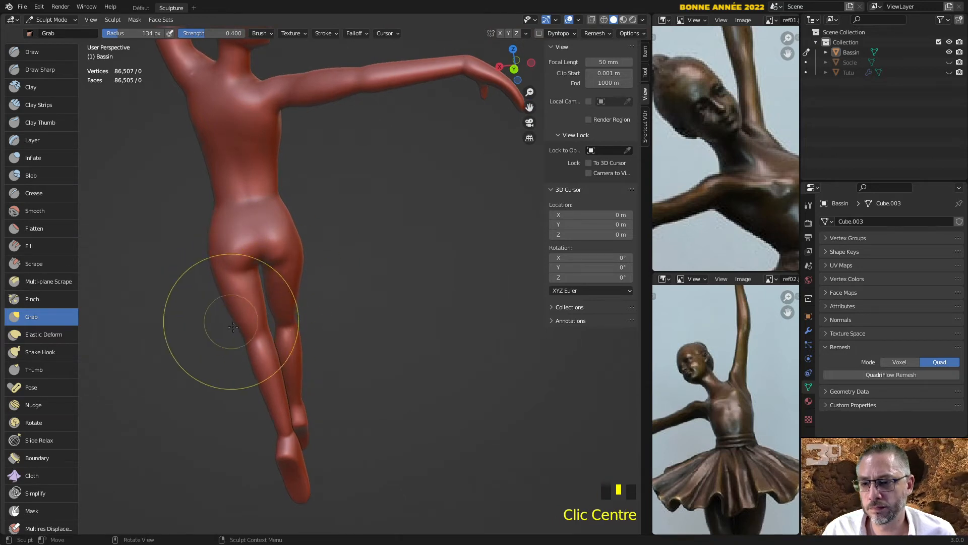
Realign the knee and upper calf of the crossed front leg with the Grab brush
middle_drag(352, 277, 358, 277)
mouse_move(358, 277)
middle_down()
mouse_move(378, 281)
mouse_move(519, 196)
mouse_move(389, 324)
mouse_move(400, 324)
middle_up()
scroll(400, 324, up, 2)
mouse_move(419, 328)
mouse_down()
mouse_move(445, 337)
mouse_move(432, 323)
mouse_up()
middle_drag(432, 323, 259, 367)
drag(259, 367, 277, 378)
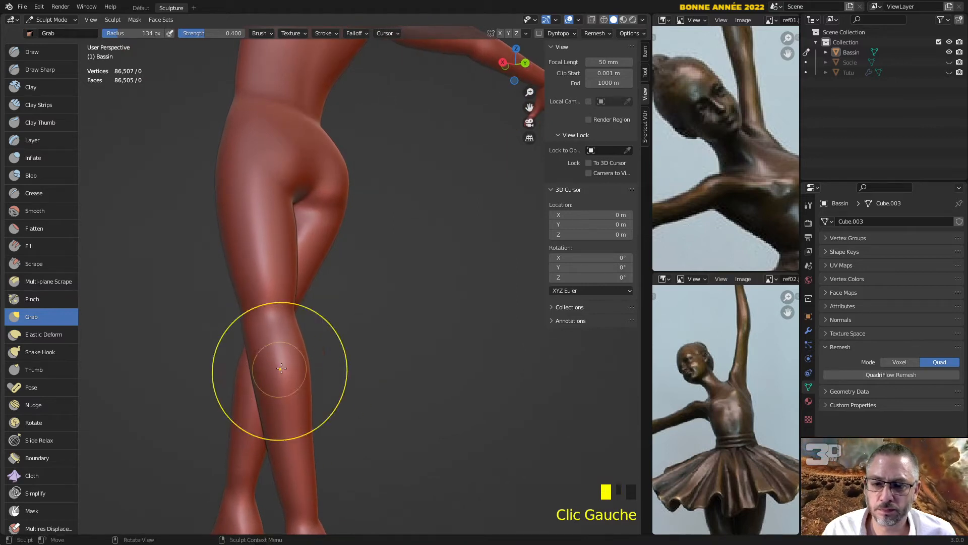
middle_drag(276, 378, 247, 376)
mouse_move(263, 369)
mouse_down()
mouse_move(271, 370)
mouse_move(224, 375)
mouse_up()
Pull the upper calf below the back of the nearer knee with the Grab brush
mouse_move(224, 375)
middle_down()
mouse_move(217, 348)
mouse_move(404, 273)
mouse_move(309, 309)
mouse_move(324, 309)
mouse_move(310, 283)
mouse_move(316, 244)
middle_up()
scroll(216, 345, up, 2)
scroll(316, 323, down, 1)
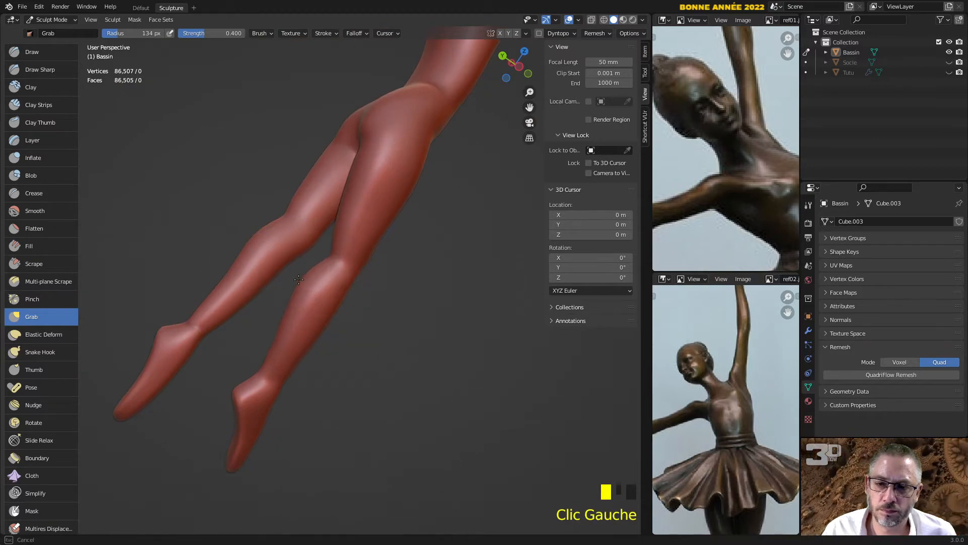
drag(307, 285, 296, 253)
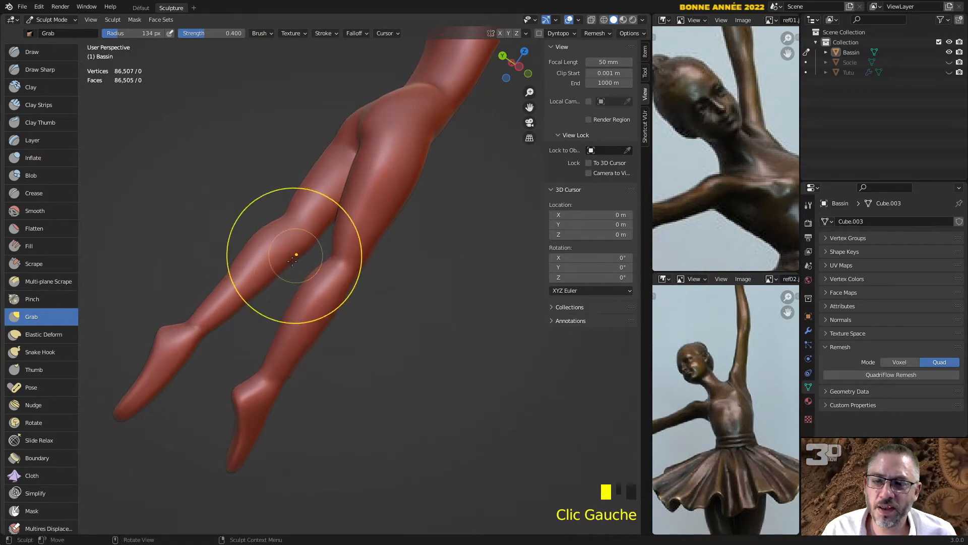
Enable Topology auto-masking for the Grab brush and pull the same upper calf with it
click(259, 33)
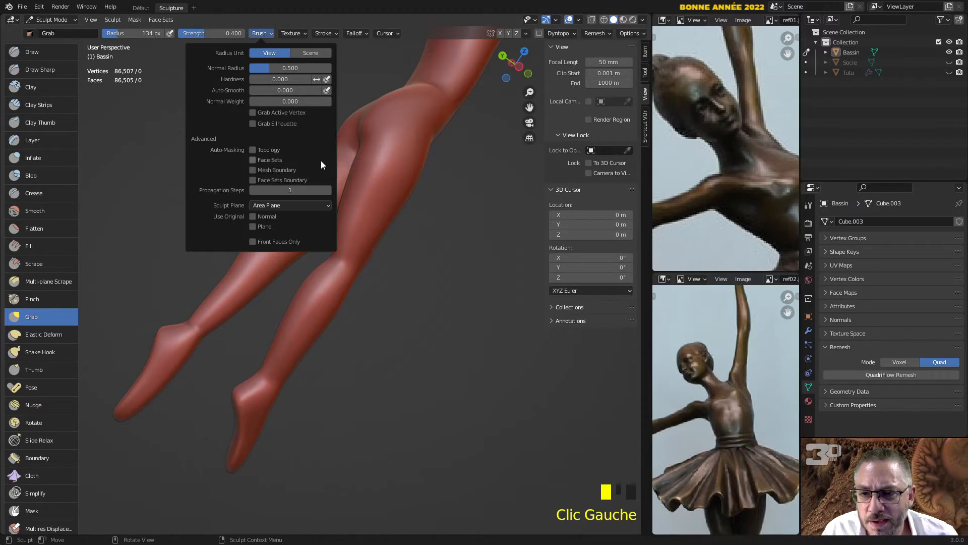
click(277, 153)
drag(310, 284, 296, 275)
right_click(299, 279)
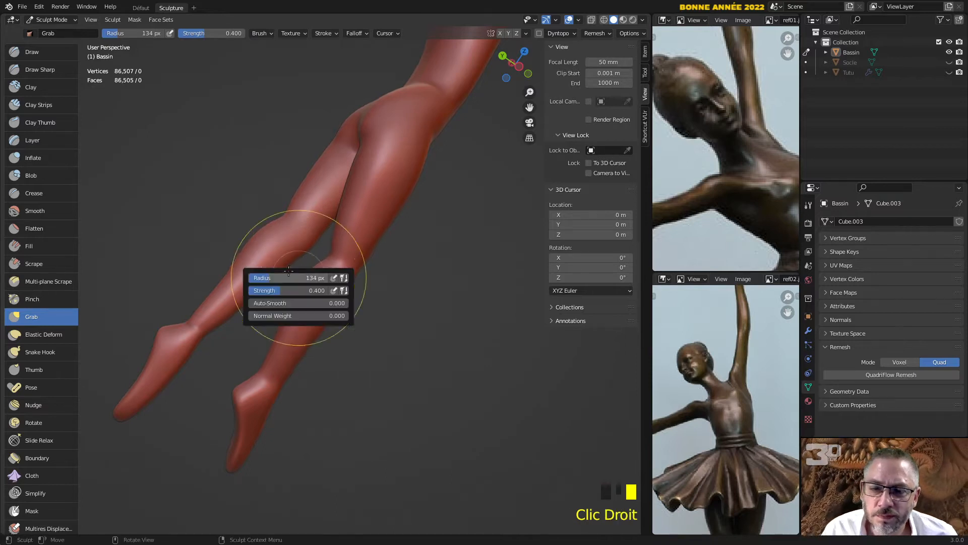
Reshape the knee and calf of the nearer leg from behind and below with the Grab brush
middle_drag(227, 173, 279, 205)
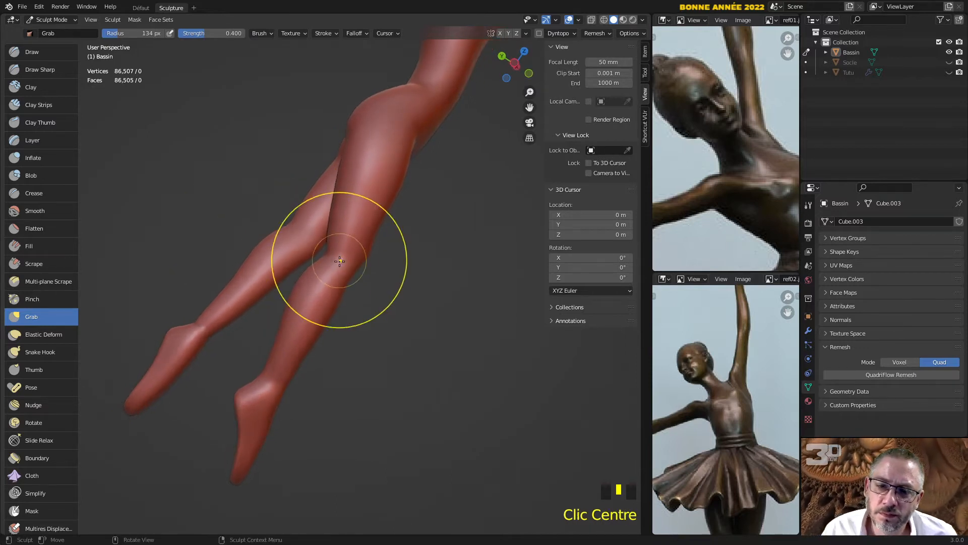
mouse_move(314, 263)
middle_down()
mouse_move(433, 303)
mouse_move(335, 313)
middle_up()
drag(334, 292, 338, 297)
mouse_move(345, 298)
middle_down()
mouse_move(363, 298)
mouse_move(315, 122)
mouse_move(302, 254)
middle_up()
drag(326, 271, 321, 259)
middle_drag(321, 259, 337, 267)
drag(347, 291, 345, 296)
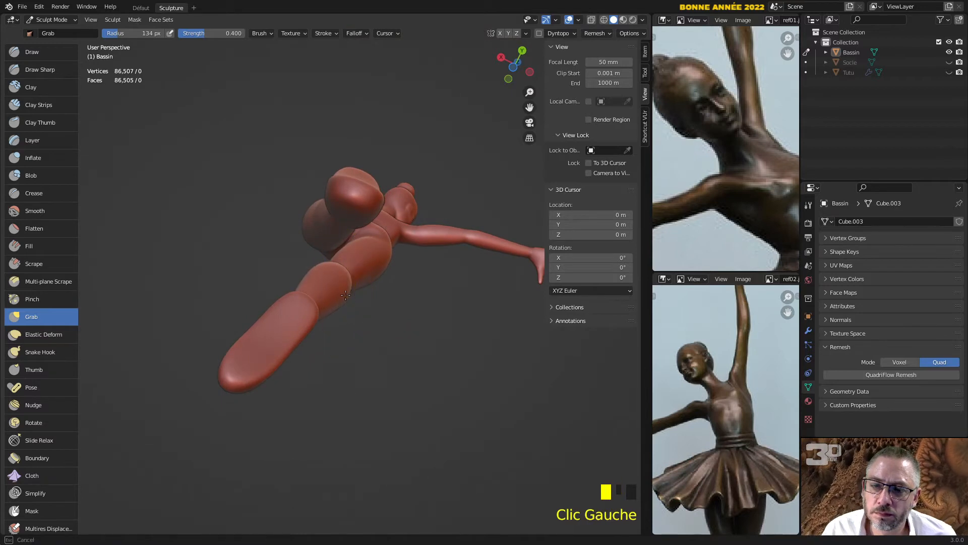
Push in the outer contour of the hip and upper thigh from behind with the Grab brush
mouse_move(361, 280)
middle_down()
mouse_move(408, 227)
mouse_move(277, 324)
mouse_move(302, 321)
middle_up()
scroll(409, 222, down, 2)
shift+middle_drag(379, 187, 317, 268)
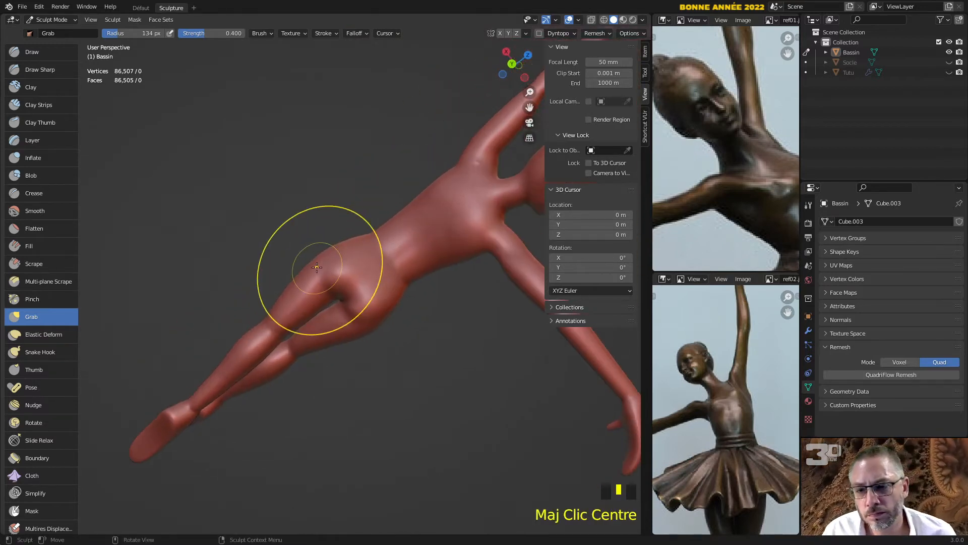
drag(318, 260, 334, 257)
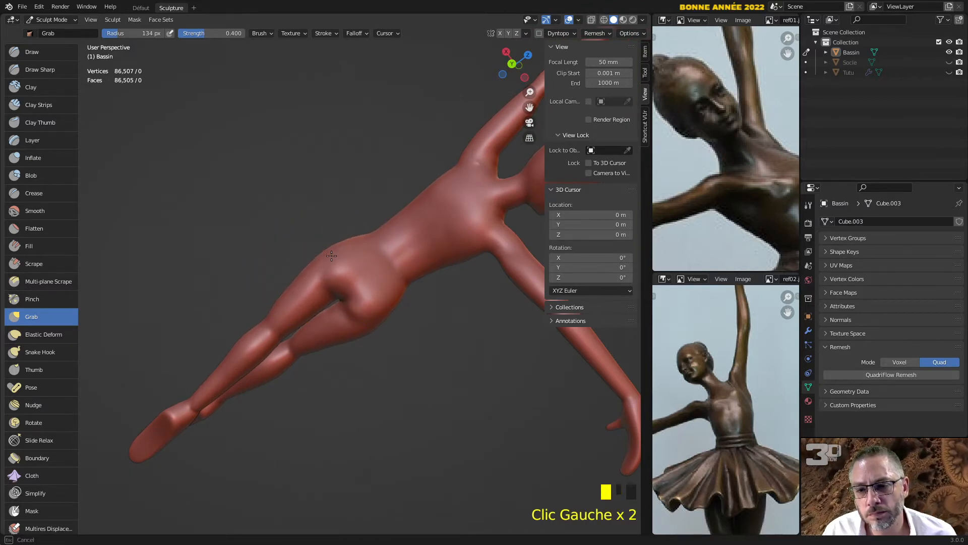
Carve the collarbone hollow at the base of the neck with the subtracting Draw brush at a 66 px radius and 0.219 strength
middle_drag(382, 310, 395, 259)
scroll(395, 158, up, 4)
shift+middle_drag(395, 158, 465, 262)
scroll(378, 248, up, 3)
click(46, 52)
mouse_move(368, 232)
middle_down()
mouse_move(385, 230)
mouse_move(287, 169)
mouse_move(373, 226)
mouse_move(359, 274)
middle_up()
scroll(373, 226, up, 2)
shift+middle_drag(353, 352, 346, 292)
ctrl+drag(291, 303, 347, 306)
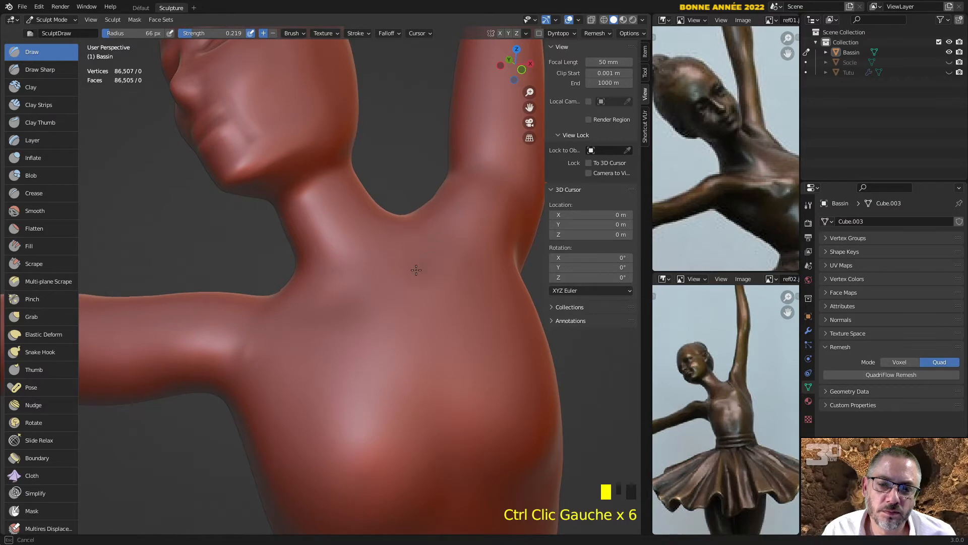
Build up the side of the neck with the Draw brush and carve the hollow above the shoulder
mouse_move(297, 189)
mouse_down()
mouse_move(314, 214)
mouse_move(312, 203)
mouse_move(371, 216)
mouse_up()
mouse_move(371, 216)
middle_down()
mouse_move(447, 234)
mouse_move(480, 210)
middle_up()
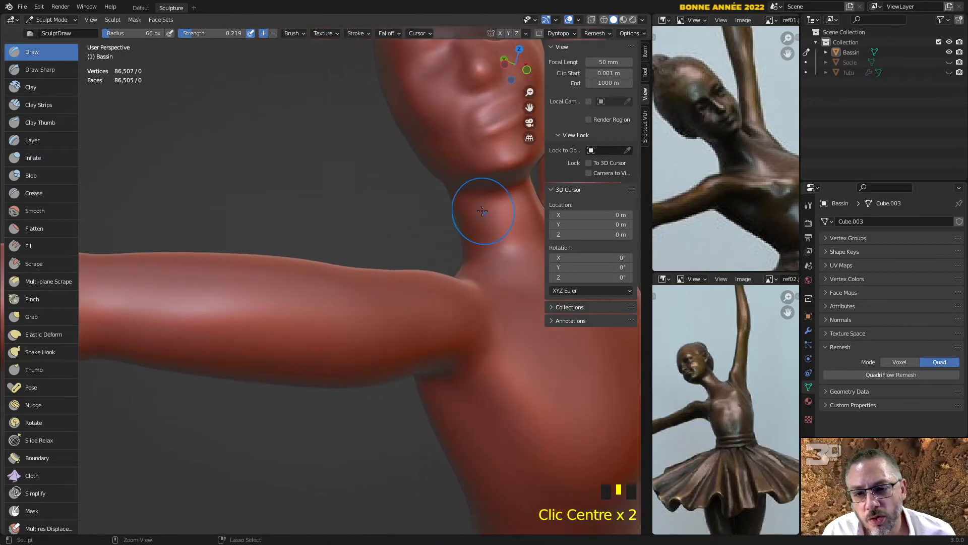
ctrl+drag(480, 210, 507, 236)
mouse_move(505, 246)
middle_down()
mouse_move(452, 249)
mouse_move(448, 221)
middle_up()
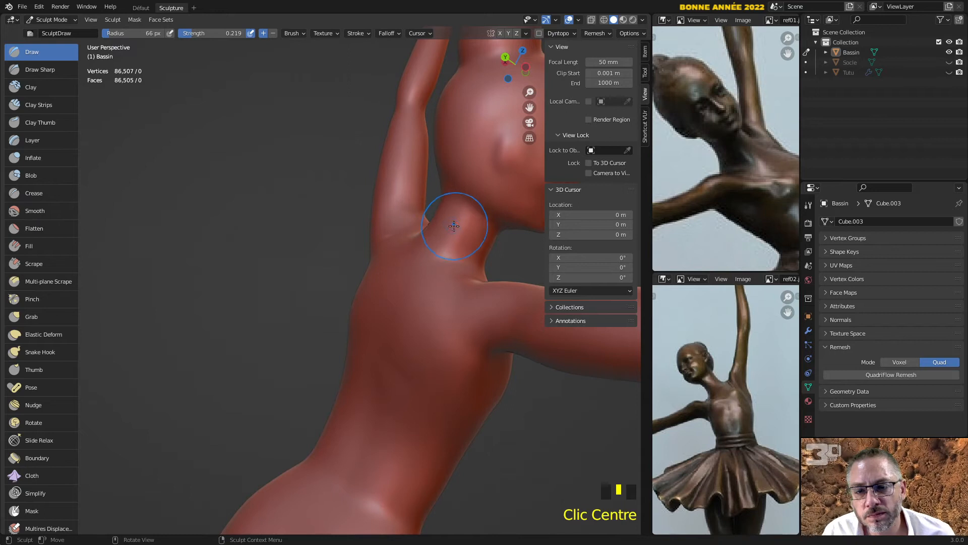
Build up the nape of the neck with the Draw brush and smooth its transition into the shoulder
drag(454, 225, 461, 221)
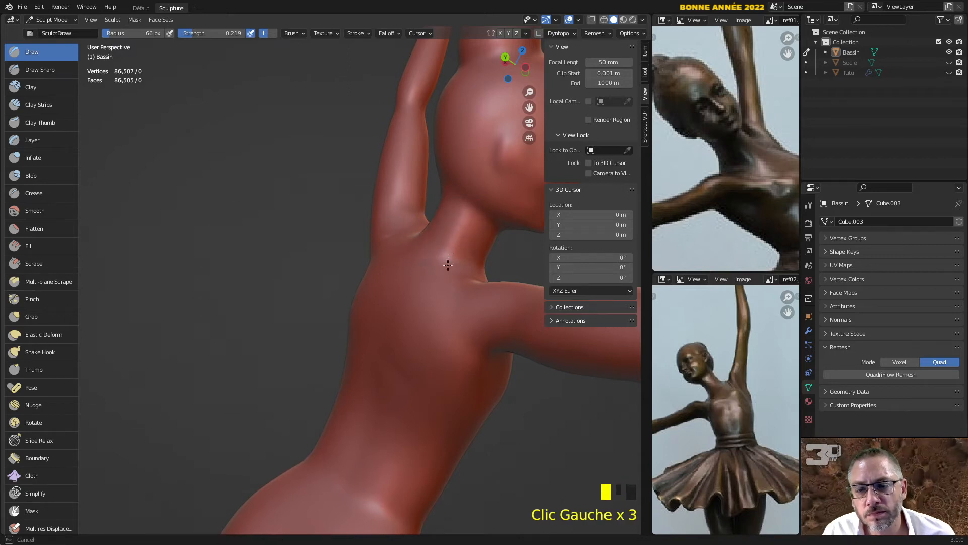
drag(471, 225, 457, 254)
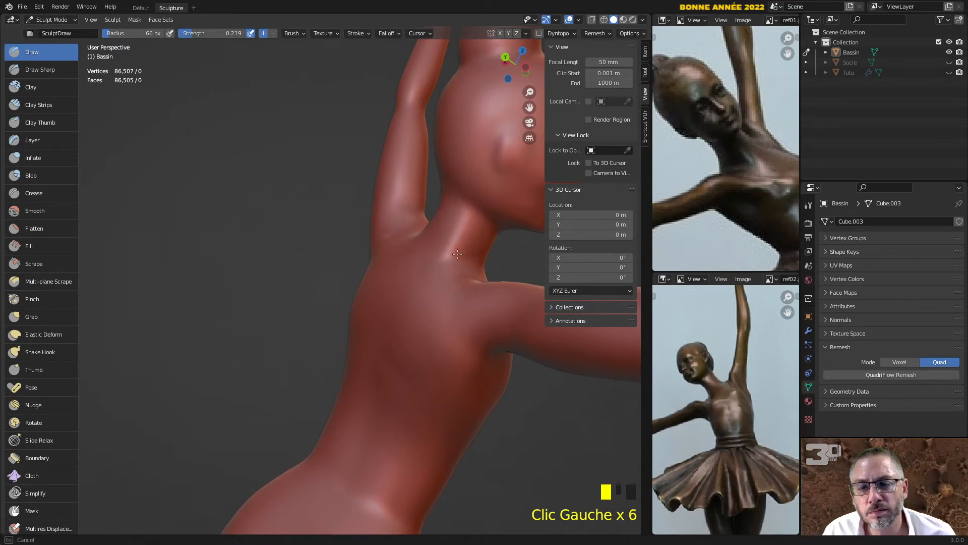
mouse_move(459, 246)
middle_down()
mouse_move(436, 350)
mouse_move(322, 237)
mouse_move(325, 225)
middle_up()
click(330, 225)
click(328, 224)
shift+click(325, 225)
mouse_move(332, 231)
shift+mouse_down()
mouse_move(312, 287)
mouse_move(289, 278)
shift+mouse_up()
Build up the upper chest beside the outstretched arm's armpit with the Draw brush and smooth the area
mouse_move(327, 301)
middle_down()
mouse_move(15, 304)
mouse_move(567, 305)
mouse_move(520, 292)
middle_up()
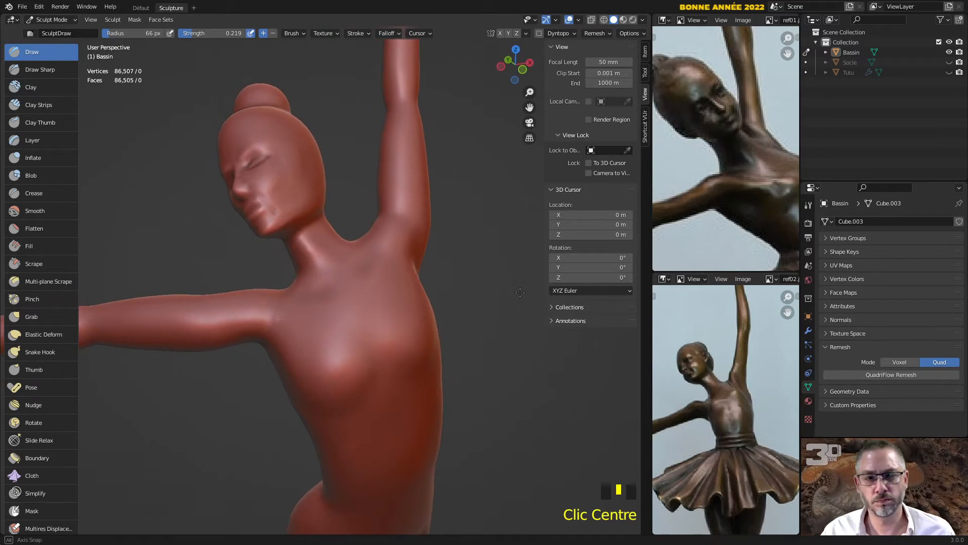
scroll(370, 322, up, 2)
middle_drag(369, 322, 339, 300)
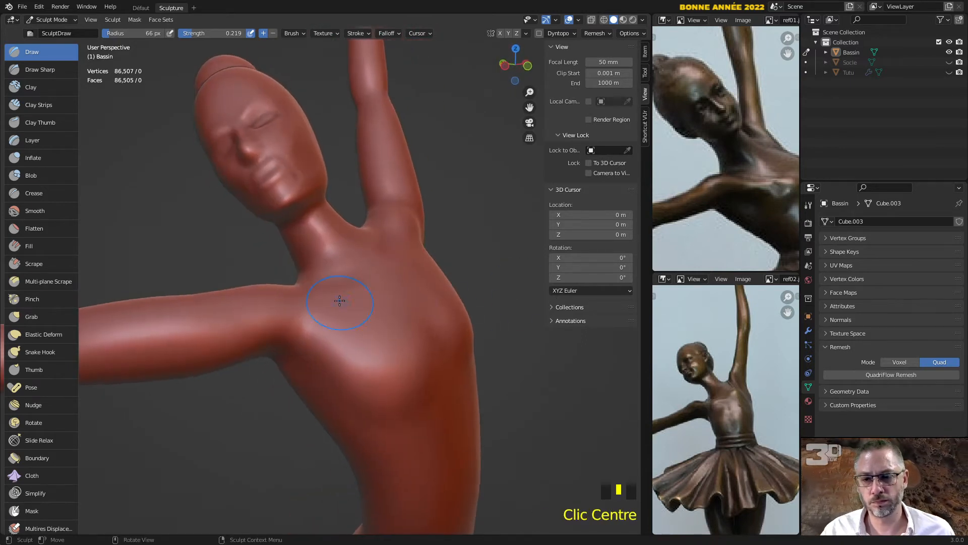
drag(297, 313, 318, 340)
drag(300, 320, 323, 345)
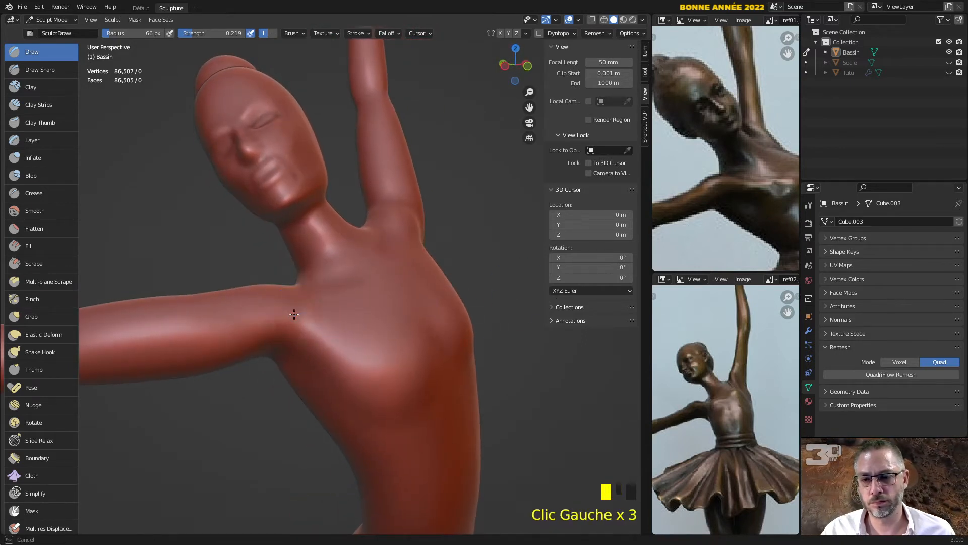
middle_drag(377, 369, 313, 324)
mouse_move(314, 324)
shift+mouse_down()
mouse_move(297, 318)
mouse_move(292, 326)
shift+mouse_up()
Reshape the front of the face with the Grab brush at a 134 px radius and 0.400 strength
middle_drag(291, 327, 308, 306)
scroll(317, 388, down, 3)
middle_drag(327, 380, 300, 432)
scroll(266, 288, up, 4)
shift+middle_drag(322, 247, 270, 299)
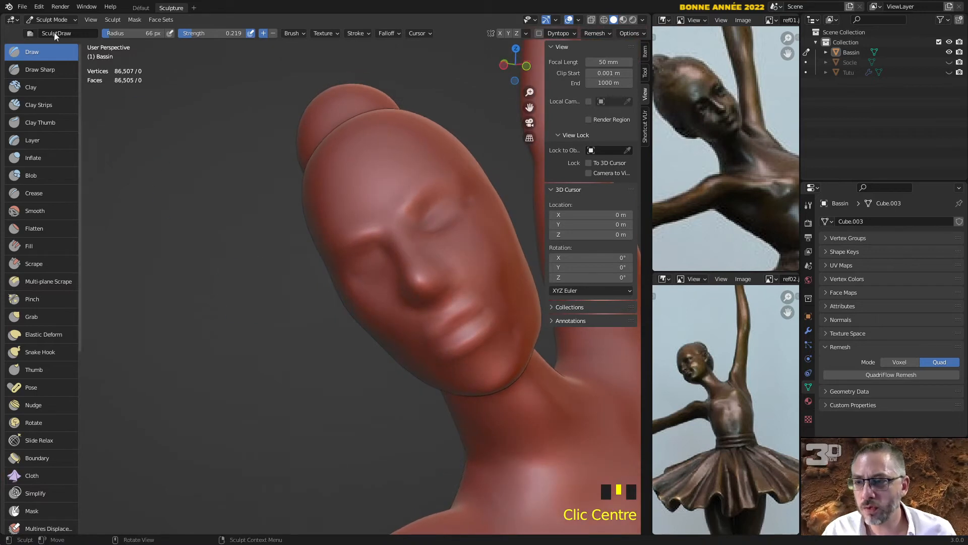
click(41, 311)
scroll(494, 317, up, 3)
mouse_move(494, 317)
shift+middle_down()
mouse_move(303, 292)
mouse_move(357, 281)
shift+middle_up()
mouse_move(358, 290)
mouse_down()
mouse_move(331, 239)
mouse_move(337, 244)
mouse_up()
middle_drag(337, 244, 410, 234)
drag(371, 336, 350, 308)
drag(325, 271, 334, 306)
mouse_move(335, 306)
mouse_down()
mouse_move(334, 323)
mouse_move(312, 332)
mouse_move(317, 320)
mouse_up()
Refine the face from a three-quarter angle with the Grab brush, pushing in the outer contour of the cheek
middle_drag(318, 320, 454, 242)
drag(433, 204, 438, 230)
middle_drag(438, 230, 480, 213)
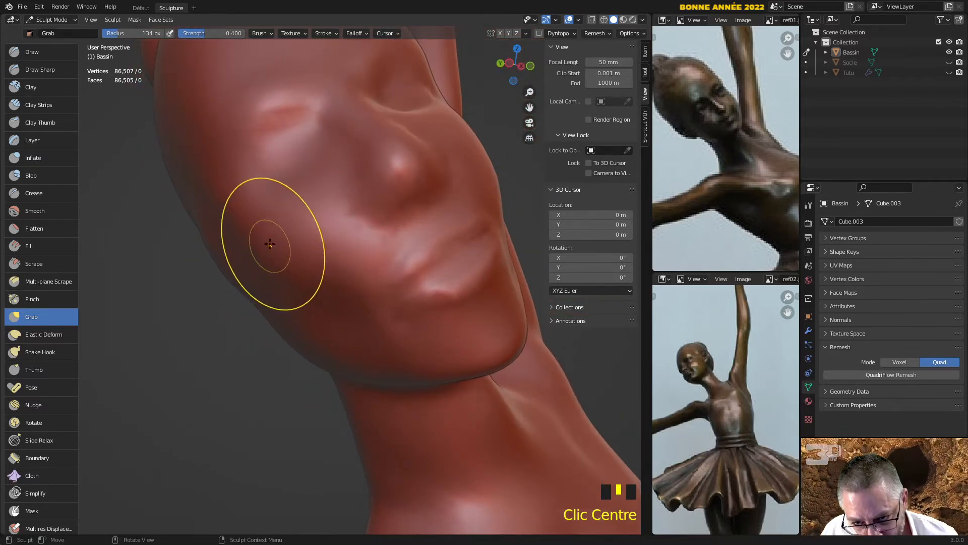
drag(222, 210, 253, 204)
middle_drag(252, 204, 298, 214)
shift+middle_drag(298, 214, 294, 263)
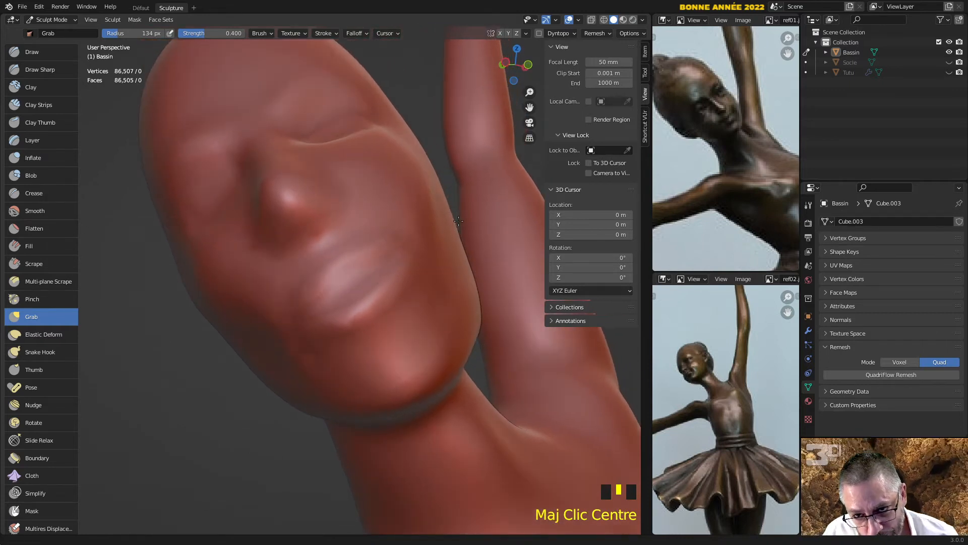
Deepen the eye socket beside the bridge of the nose with the subtracting Draw brush, raising its strength to 0.307
click(28, 52)
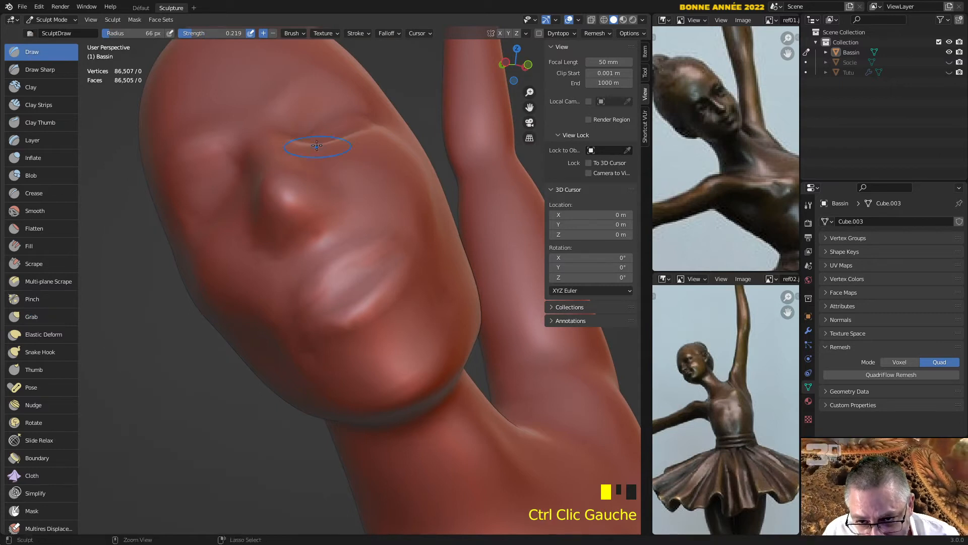
ctrl+drag(316, 146, 318, 152)
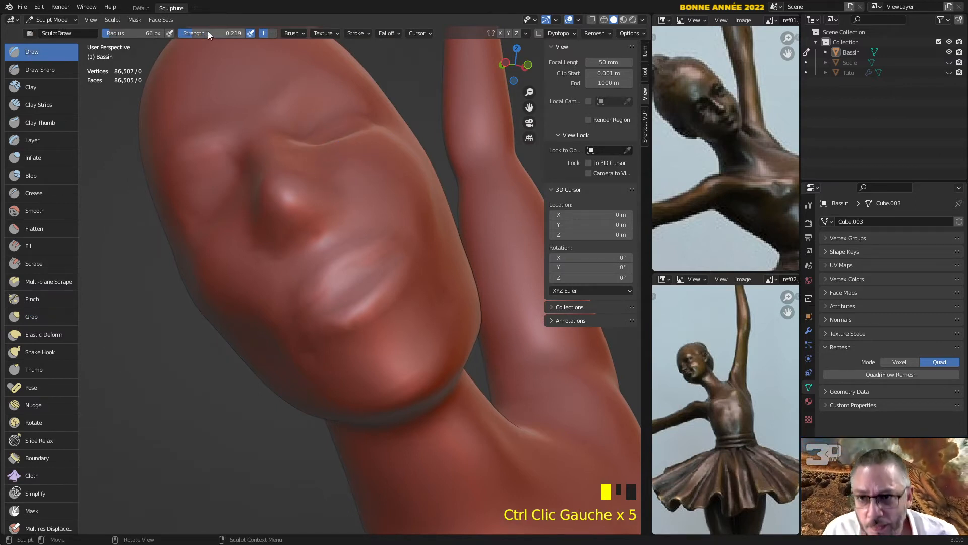
drag(208, 33, 211, 33)
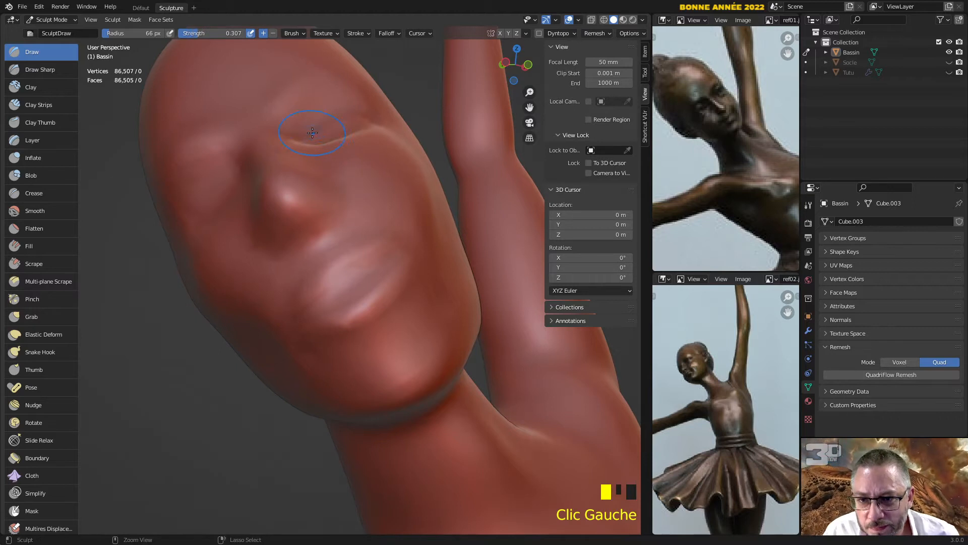
ctrl+drag(330, 159, 384, 152)
Adjust the temples and side contours of the face with the Grab brush, working from the front
middle_drag(430, 174, 320, 335)
mouse_move(439, 301)
middle_down()
mouse_move(589, 243)
mouse_move(484, 259)
mouse_move(422, 333)
mouse_move(378, 413)
middle_up()
scroll(427, 266, down, 3)
mouse_move(400, 185)
shift+middle_down()
mouse_move(353, 232)
mouse_move(502, 202)
shift+middle_up()
scroll(336, 247, up, 3)
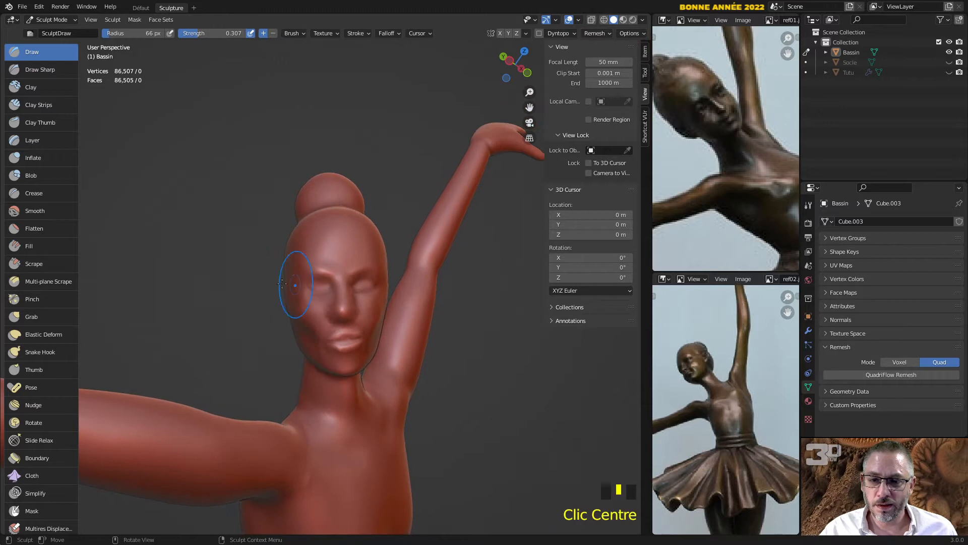
click(37, 318)
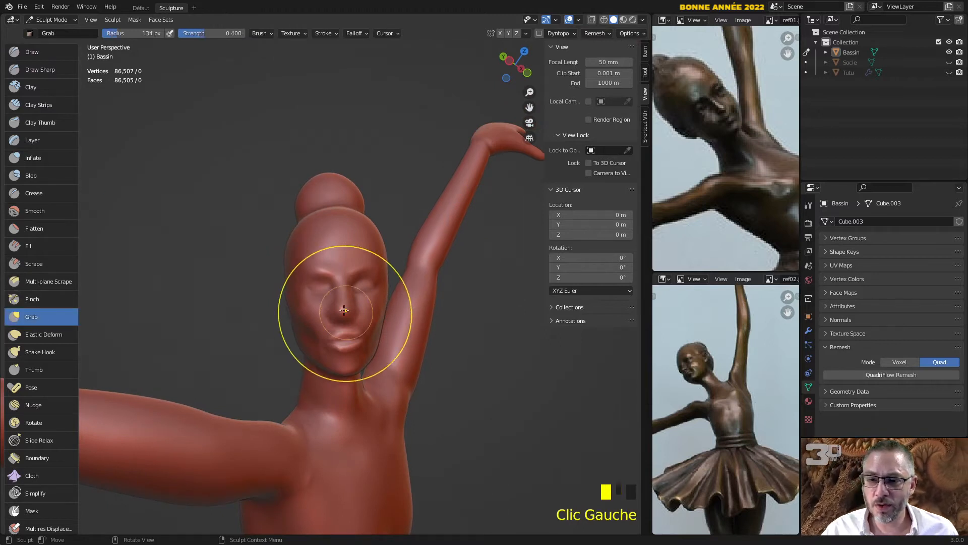
drag(304, 273, 297, 282)
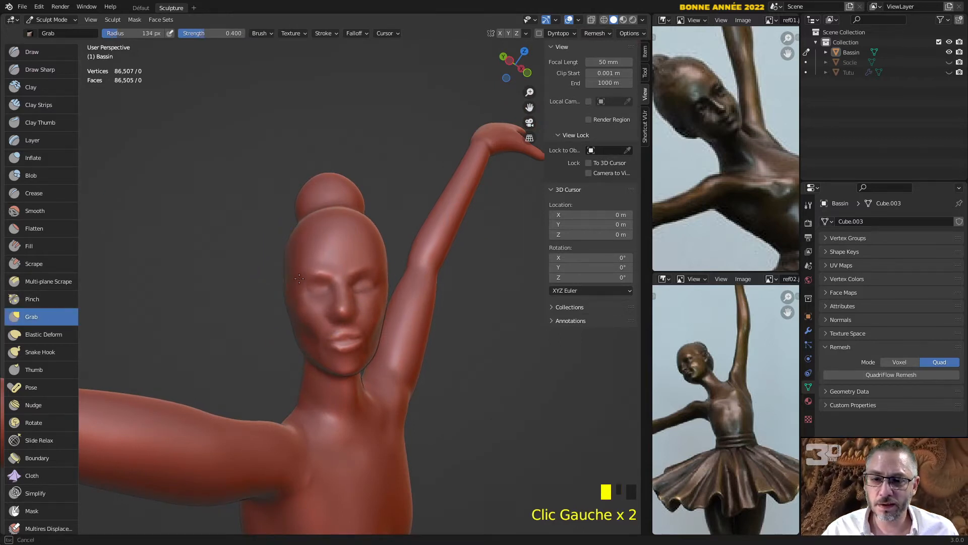
middle_drag(316, 286, 378, 291)
mouse_move(378, 291)
mouse_down()
mouse_move(381, 282)
mouse_move(332, 329)
mouse_up()
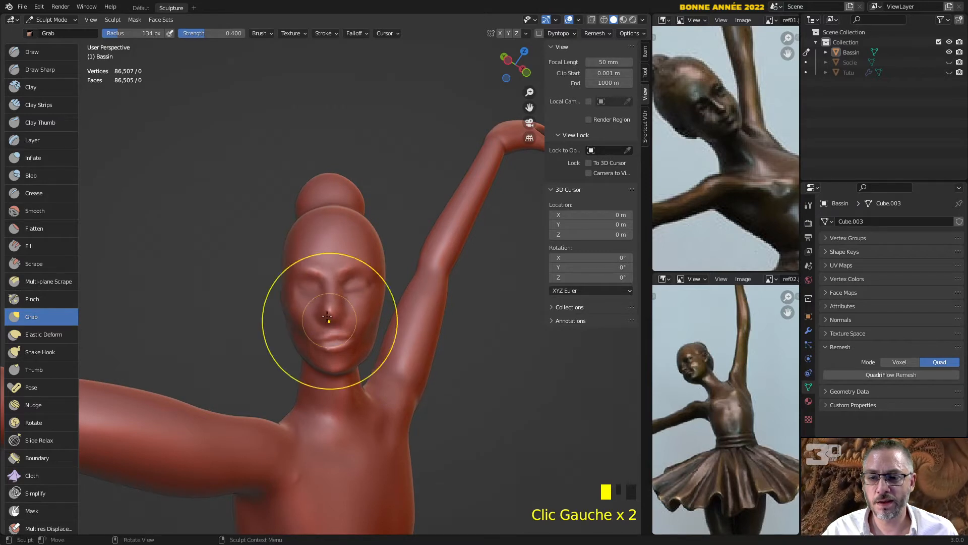
drag(293, 280, 291, 281)
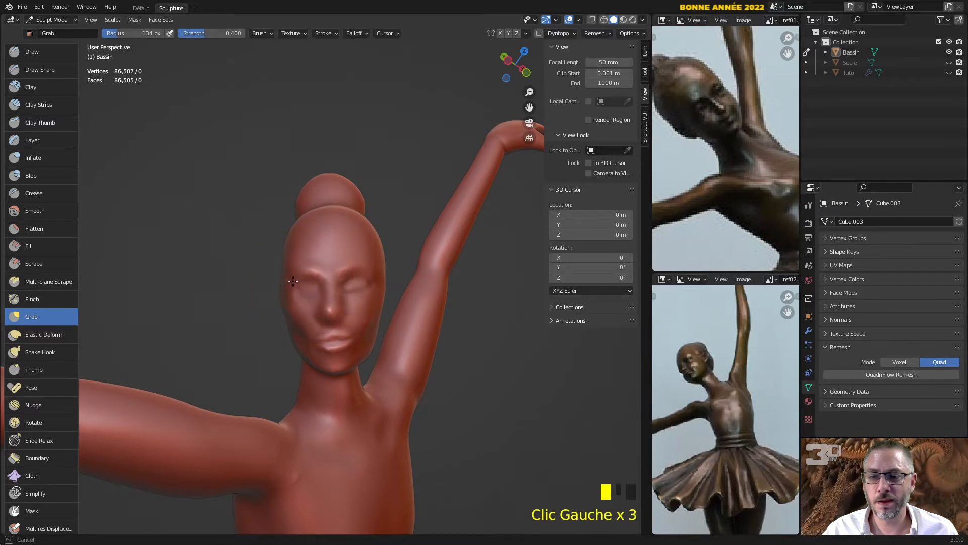
drag(382, 275, 374, 281)
Build up the shoulder at the base of the raised arm with the Draw brush at a 66 px radius and 0.307 strength
middle_drag(375, 286, 320, 296)
scroll(324, 302, up, 2)
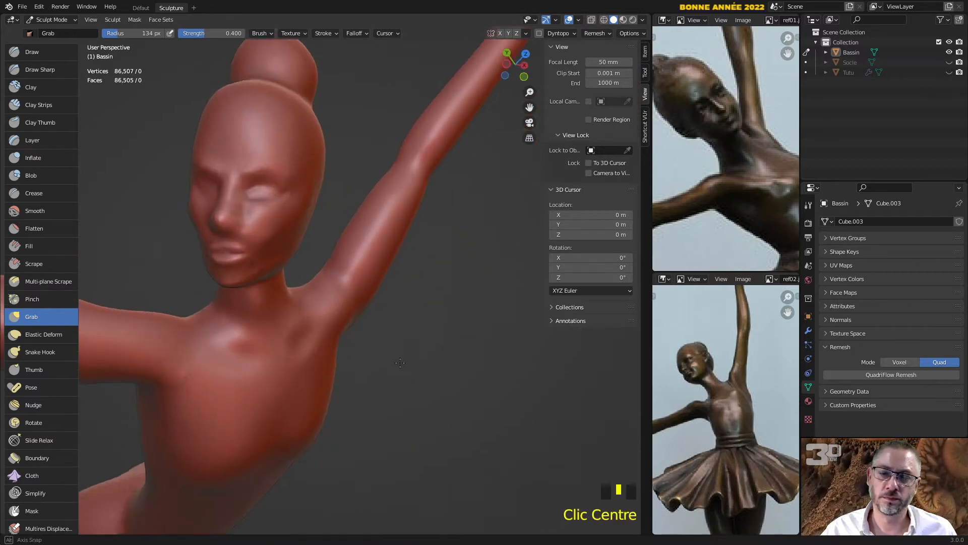
click(30, 52)
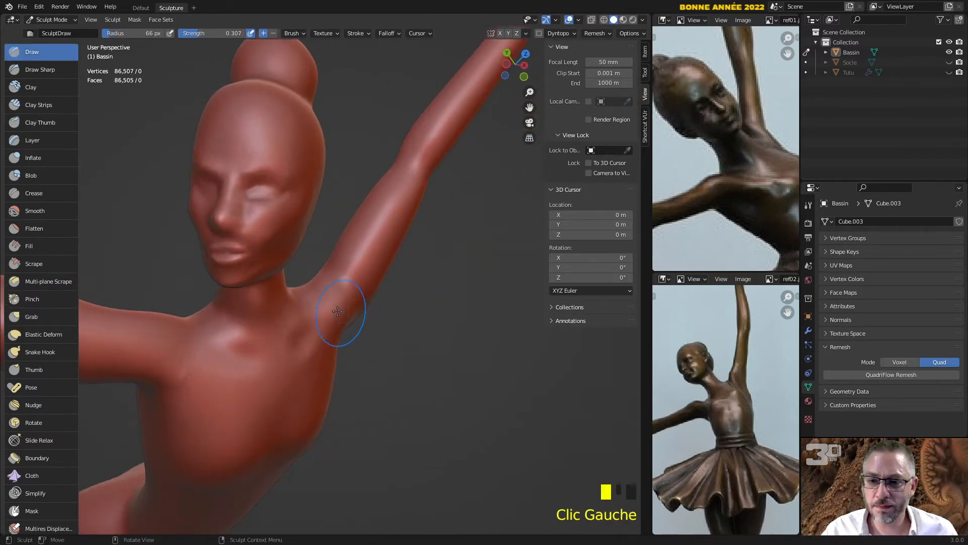
scroll(337, 311, down, 1)
drag(324, 289, 324, 289)
click(322, 273)
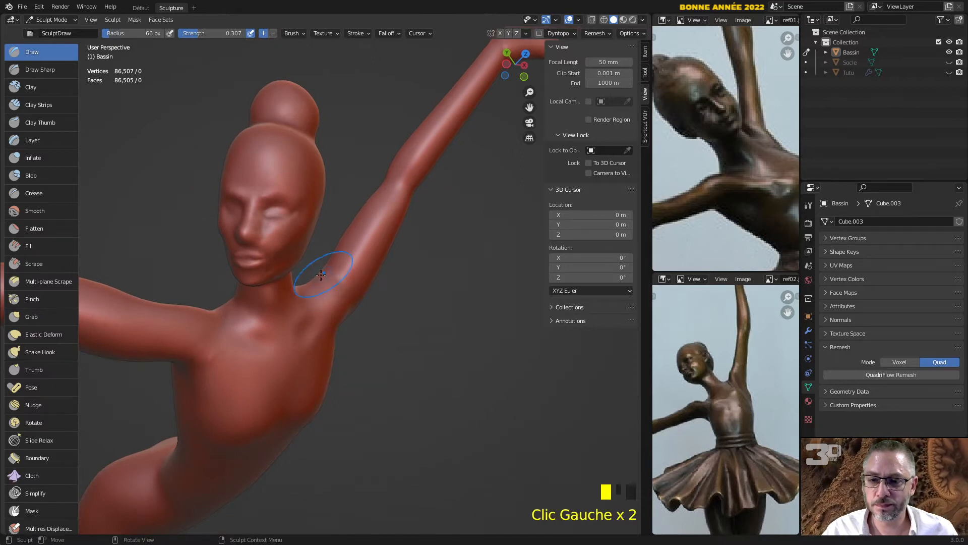
middle_drag(345, 279, 258, 207)
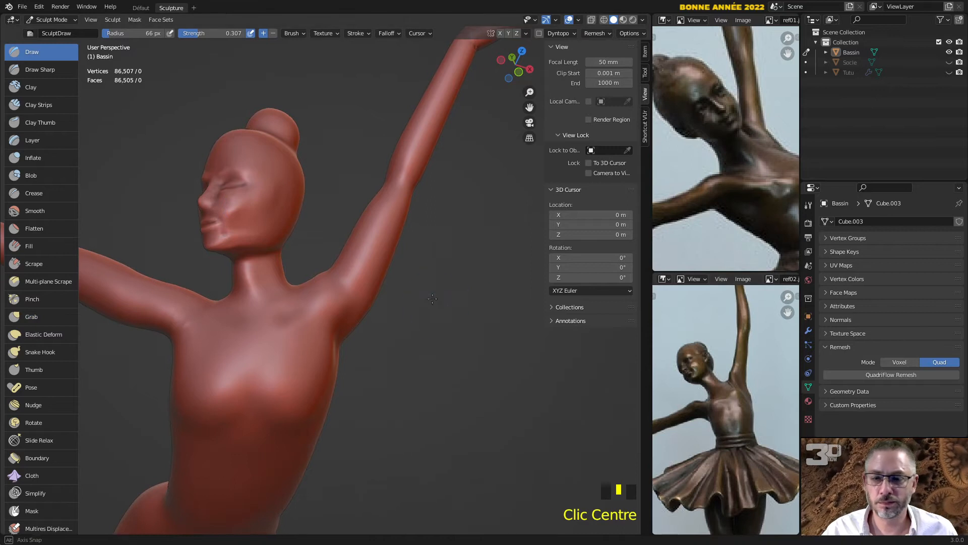
middle_drag(432, 298, 361, 303)
scroll(362, 303, down, 2)
scroll(351, 313, up, 5)
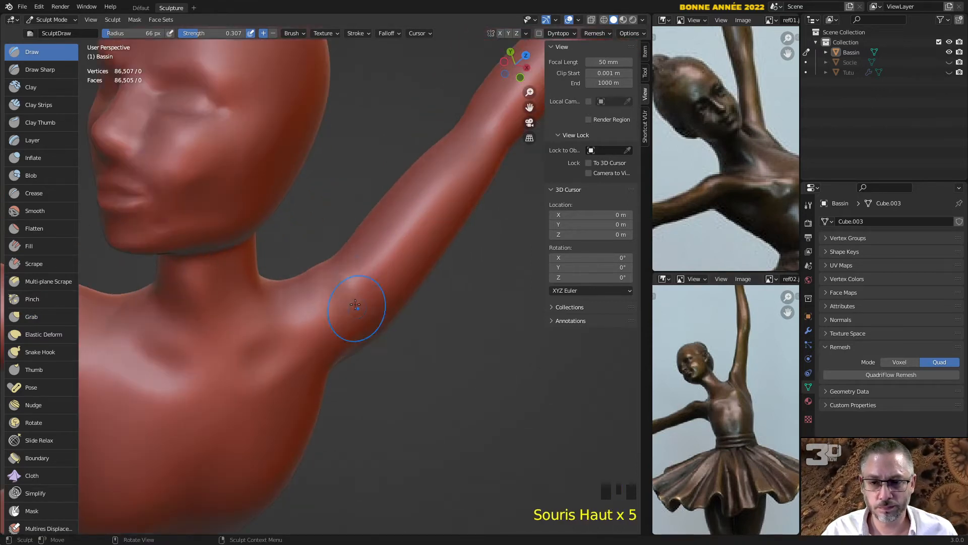
Build up the raised arm's shoulder and armpit transition with short Draw brush strokes
click(351, 283)
click(334, 259)
click(302, 272)
click(313, 280)
middle_drag(313, 280, 338, 232)
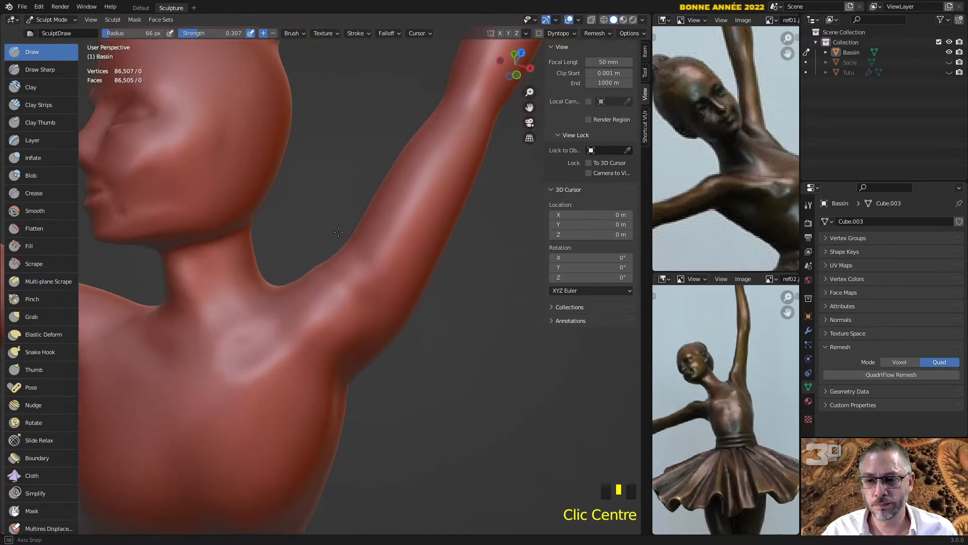
Smooth the upper chest and collarbone area below the neck
shift+click(210, 398)
middle_drag(210, 398, 213, 340)
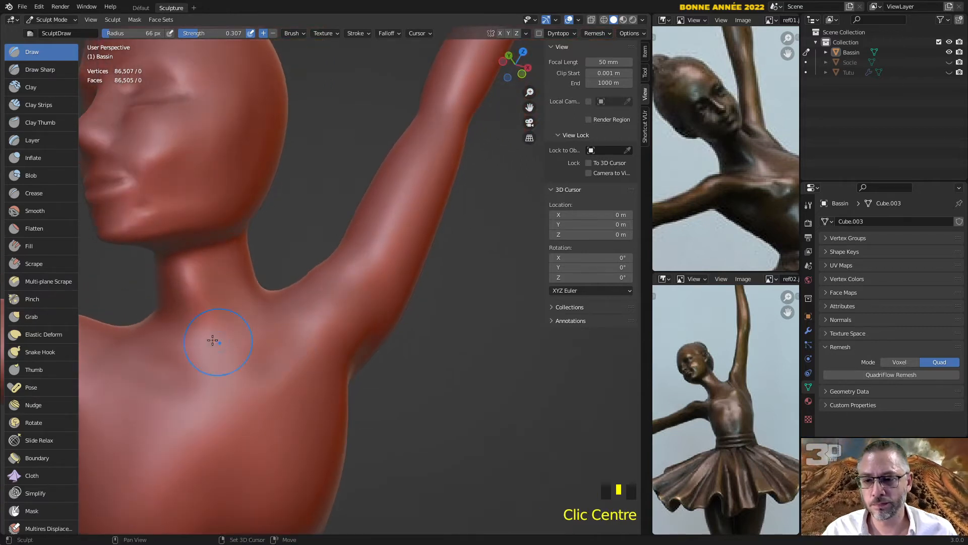
shift+drag(212, 340, 193, 346)
middle_drag(267, 360, 239, 321)
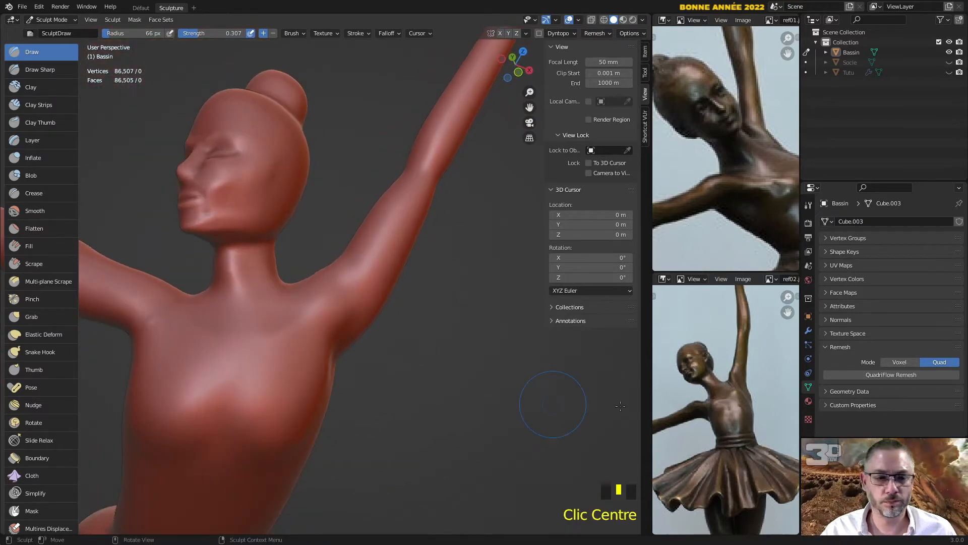
shift+middle_drag(523, 436, 287, 298)
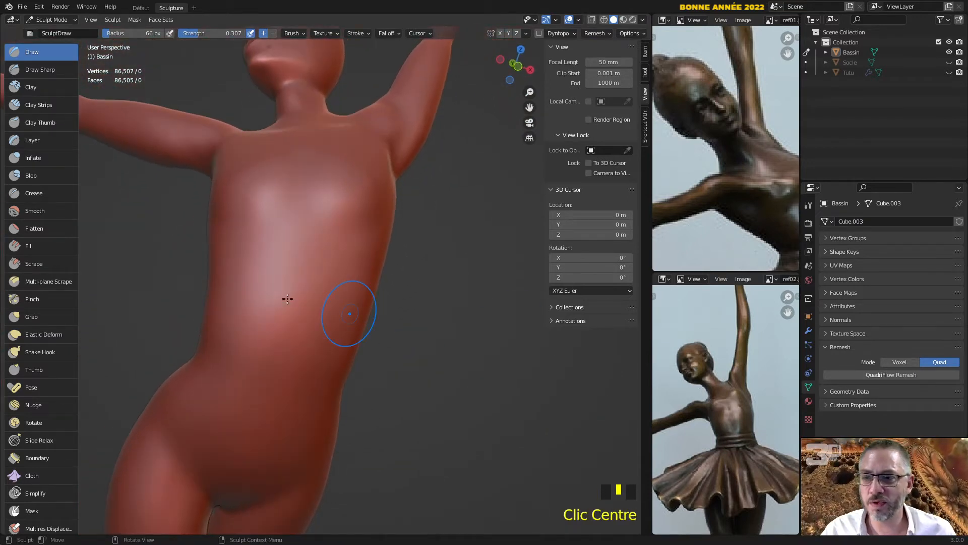
click(39, 85)
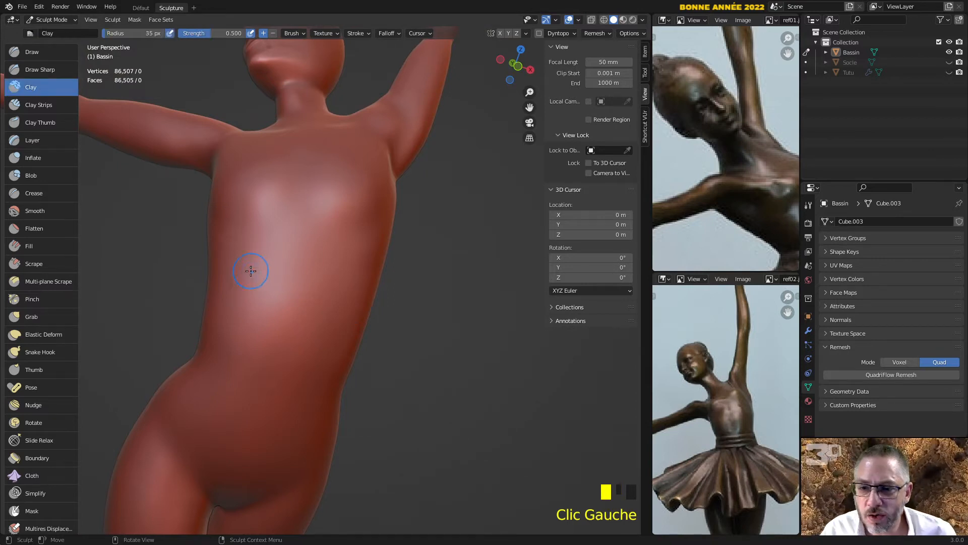
drag(224, 271, 231, 273)
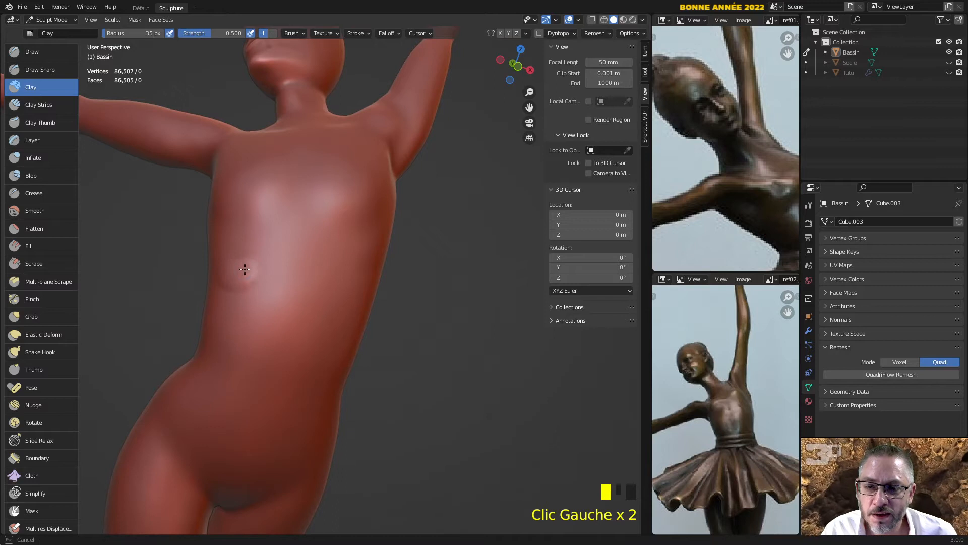
key(ctrl+z)
Carve the arched lower edge of the rib cage across the front of the torso with the Draw Sharp brush
click(46, 70)
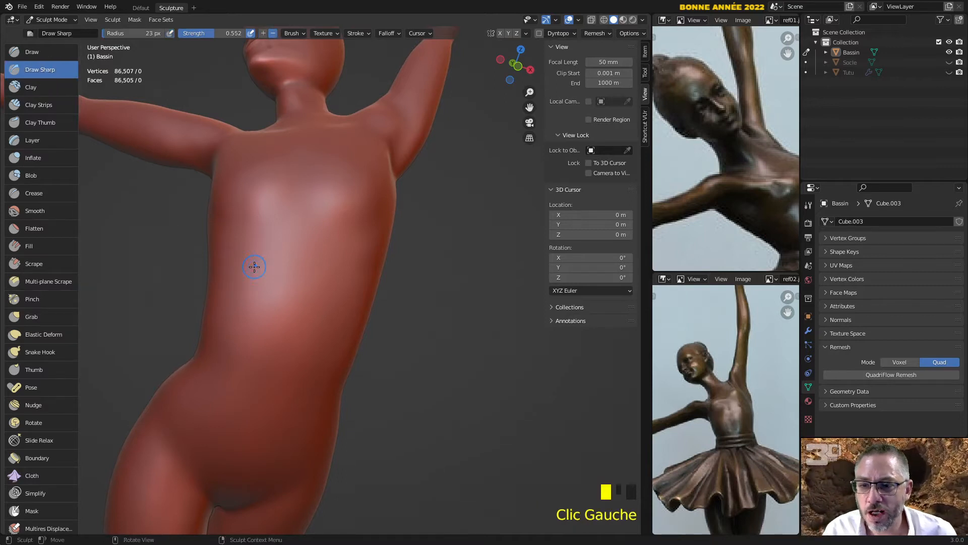
drag(222, 275, 226, 276)
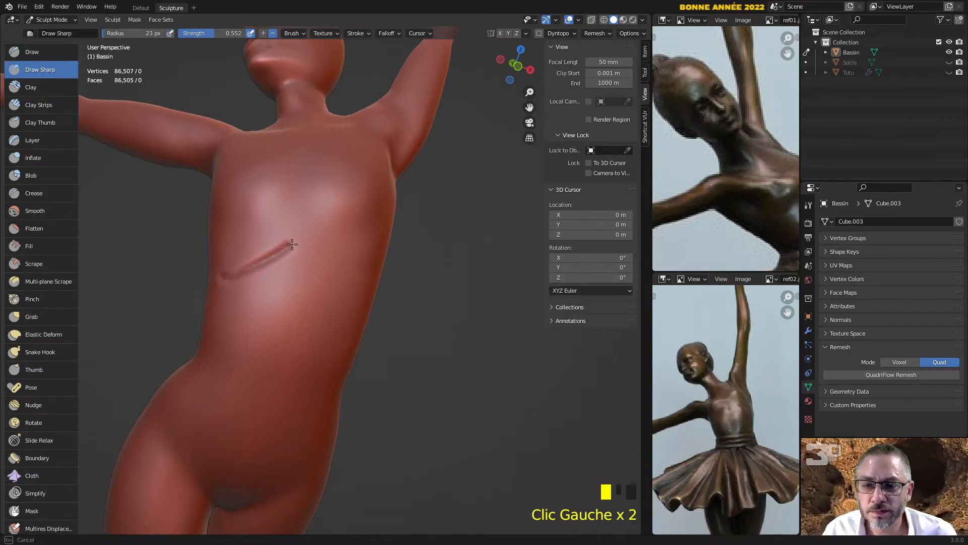
drag(312, 258, 324, 280)
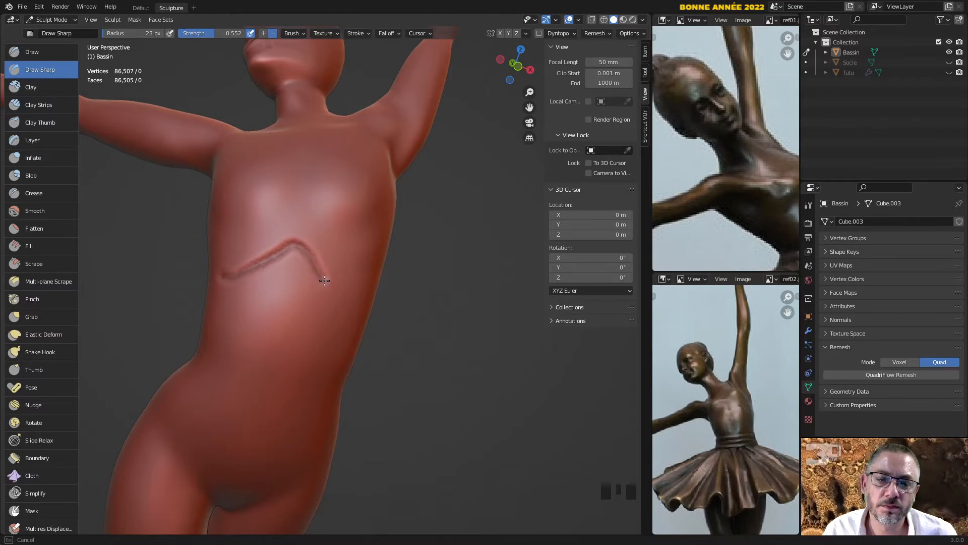
drag(360, 313, 359, 313)
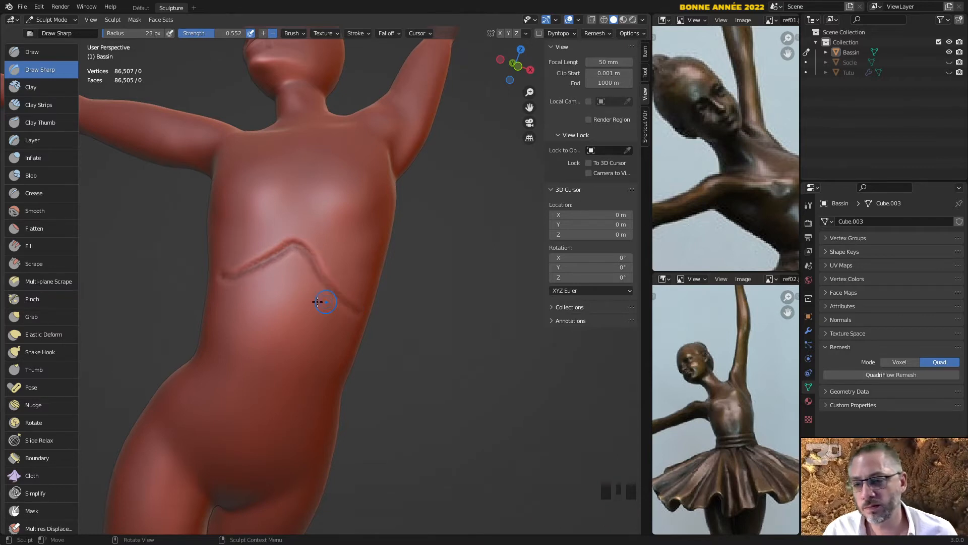
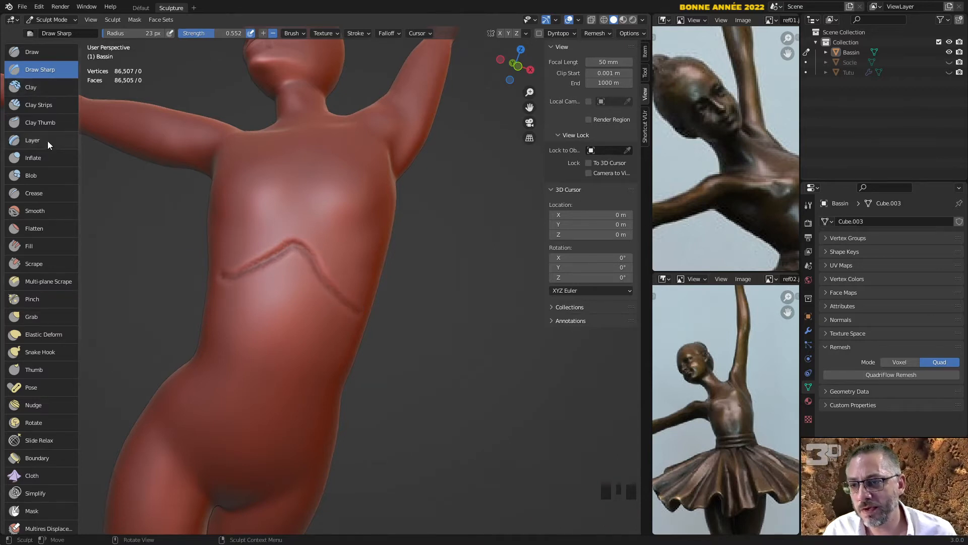
Soften the carved rib-cage arch along its whole length with the Smooth brush
click(40, 212)
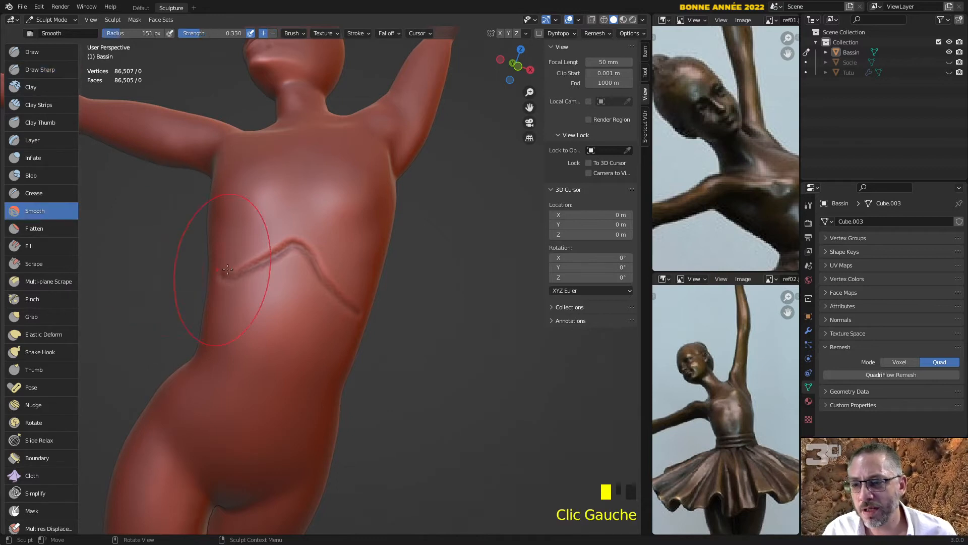
click(235, 279)
drag(242, 273, 294, 255)
drag(257, 267, 297, 256)
mouse_move(282, 256)
mouse_down()
mouse_move(300, 255)
mouse_move(323, 277)
mouse_up()
drag(327, 280, 343, 298)
mouse_move(275, 265)
mouse_down()
mouse_move(247, 272)
mouse_move(268, 266)
mouse_up()
mouse_move(298, 282)
mouse_down()
mouse_move(329, 304)
mouse_move(337, 295)
mouse_up()
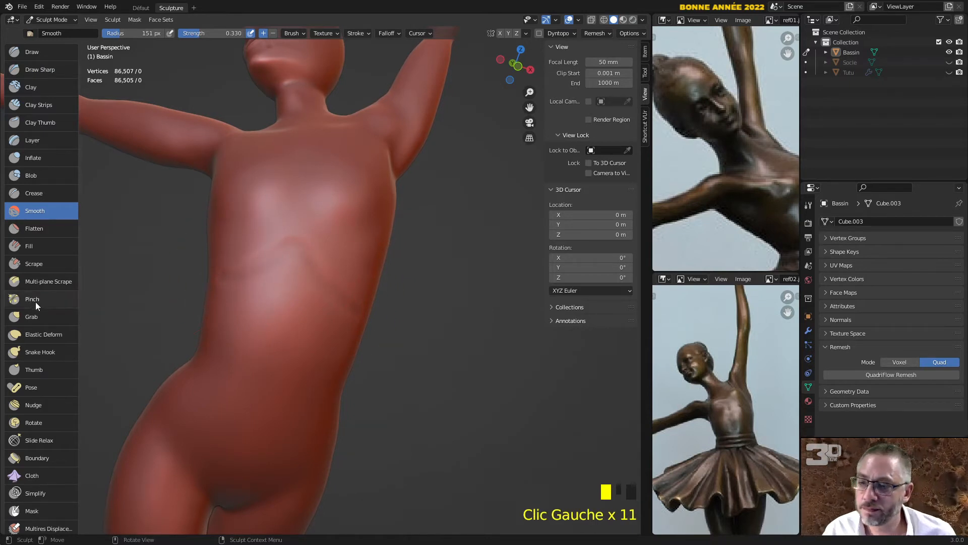
Adjust the shape of the rib arch and the sides of the waist with small Grab strokes
click(40, 313)
mouse_move(284, 247)
mouse_down()
mouse_move(213, 279)
mouse_move(216, 308)
mouse_up()
drag(359, 335, 353, 332)
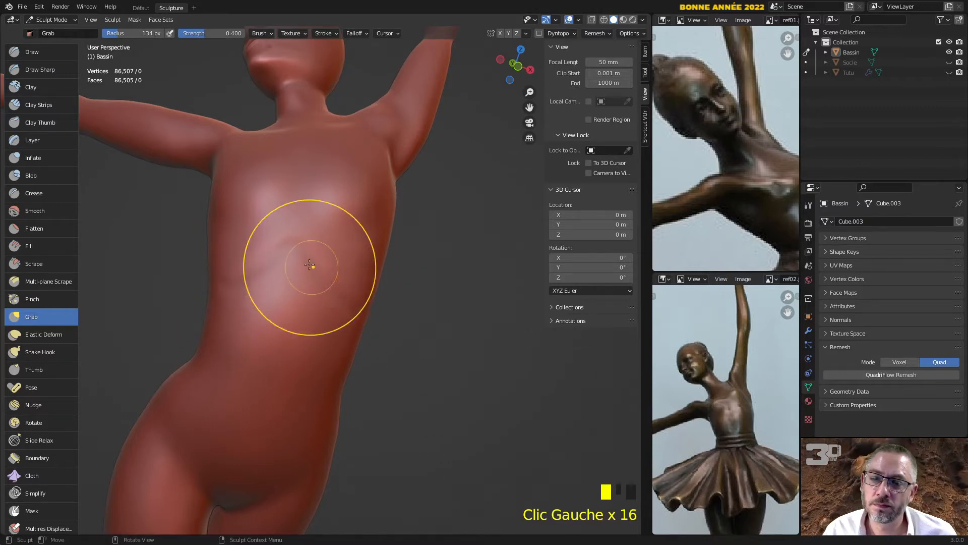
Smooth the remaining traces of the rib arch across the front and side of the abdomen
shift+drag(299, 255, 314, 270)
shift+drag(312, 272, 317, 285)
shift+drag(257, 270, 240, 283)
shift+drag(331, 307, 338, 295)
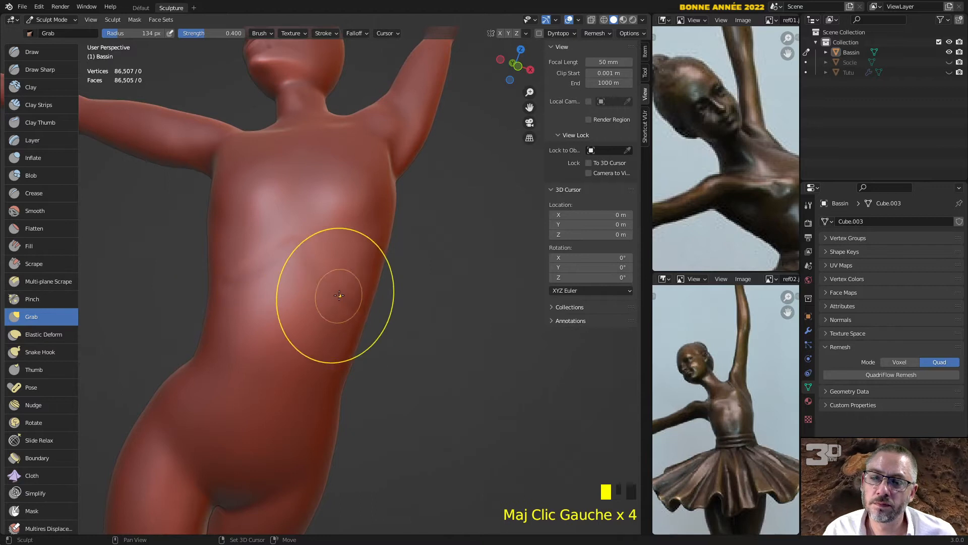
scroll(378, 325, down, 2)
middle_drag(394, 328, 423, 353)
shift+drag(288, 289, 307, 278)
shift+drag(279, 281, 305, 278)
shift+drag(288, 288, 323, 274)
Carve the inner and lower edges of both shoulder blades on the back with the Draw Sharp brush
mouse_move(374, 301)
middle_down()
mouse_move(414, 292)
mouse_move(378, 259)
mouse_move(353, 295)
mouse_move(379, 291)
mouse_move(421, 308)
middle_up()
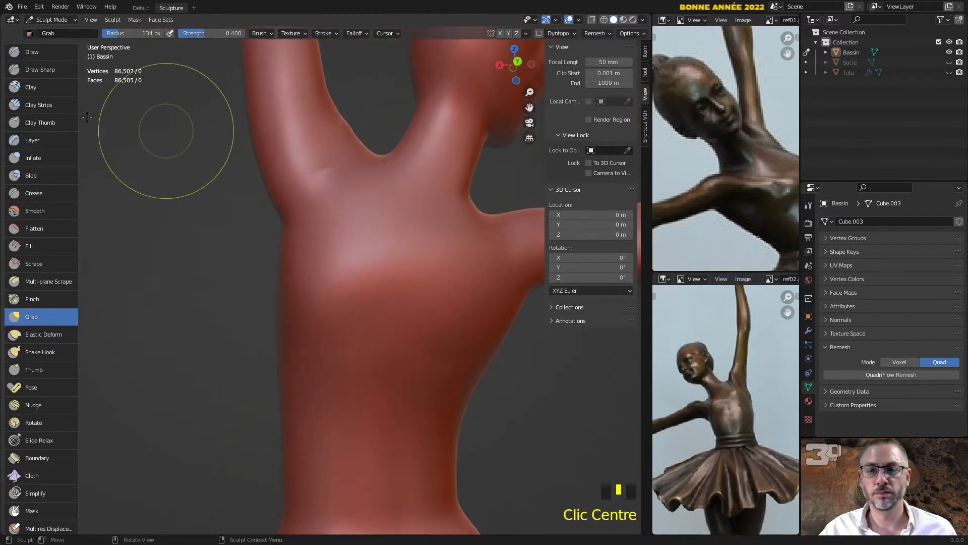
click(48, 70)
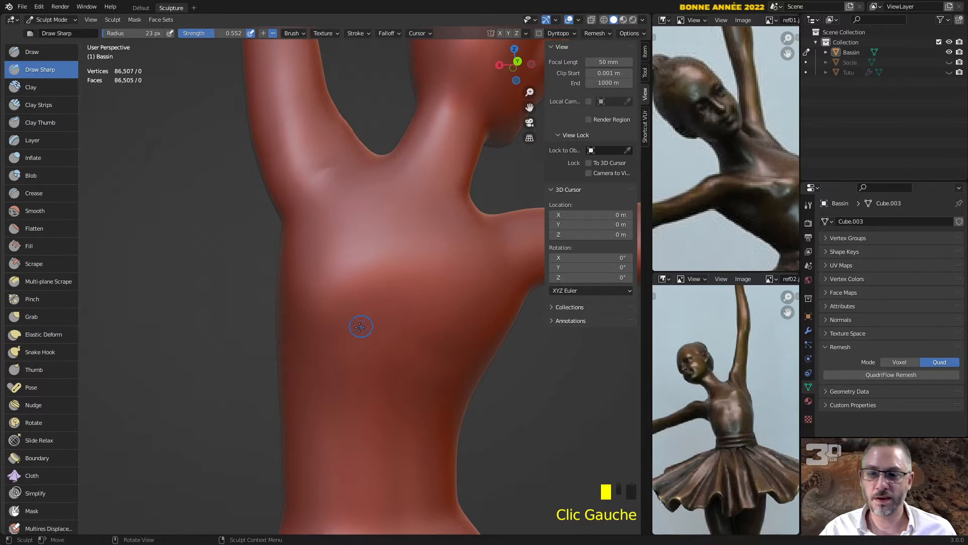
drag(399, 238, 379, 297)
drag(323, 343, 319, 345)
mouse_move(435, 271)
mouse_down()
mouse_move(414, 331)
mouse_move(435, 378)
mouse_up()
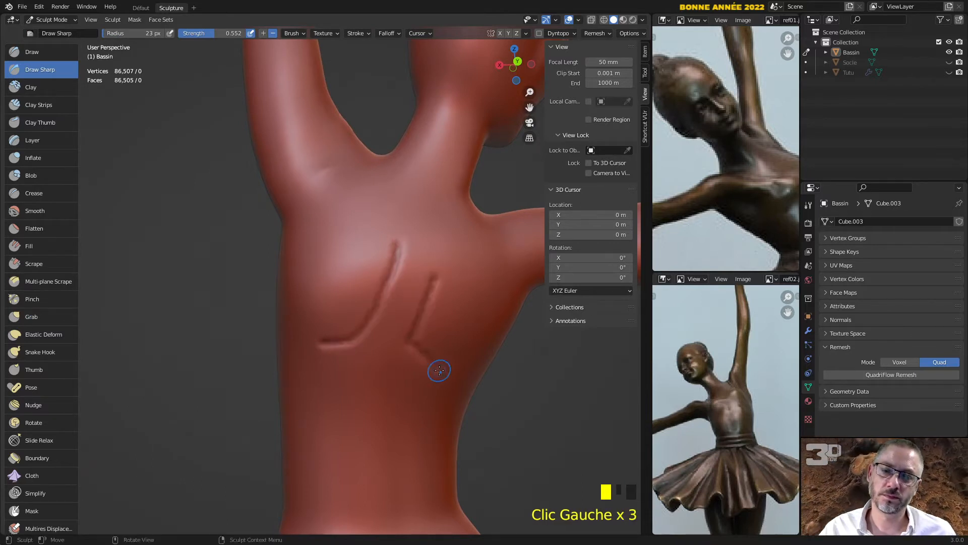
Blend the carved shoulder-blade grooves into the back with the Smooth brush
click(35, 211)
drag(394, 209, 400, 238)
drag(423, 303, 418, 363)
drag(388, 252, 319, 342)
drag(398, 275, 415, 293)
drag(436, 368, 438, 372)
drag(329, 328, 325, 331)
drag(403, 244, 398, 211)
drag(420, 351, 423, 359)
Adjust the upper back and shoulder contours with the Grab brush
scroll(309, 338, down, 2)
mouse_move(309, 338)
shift+middle_down()
mouse_move(345, 253)
mouse_move(378, 274)
mouse_move(316, 233)
mouse_move(279, 246)
mouse_move(260, 224)
mouse_move(276, 212)
shift+middle_up()
click(28, 318)
mouse_move(238, 169)
mouse_down()
mouse_move(243, 152)
mouse_move(234, 155)
mouse_up()
drag(337, 142, 328, 135)
drag(277, 115, 337, 136)
Smooth the cheek and side of the face with short strokes
mouse_move(319, 140)
middle_down()
mouse_move(298, 119)
mouse_move(361, 215)
mouse_move(333, 161)
middle_up()
mouse_move(296, 124)
middle_down()
mouse_move(498, 227)
mouse_move(498, 446)
mouse_move(494, 433)
middle_up()
mouse_move(454, 194)
middle_down()
mouse_move(205, 532)
mouse_move(242, 76)
mouse_move(270, 108)
mouse_move(465, 74)
mouse_move(478, 50)
middle_up()
scroll(296, 166, up, 1)
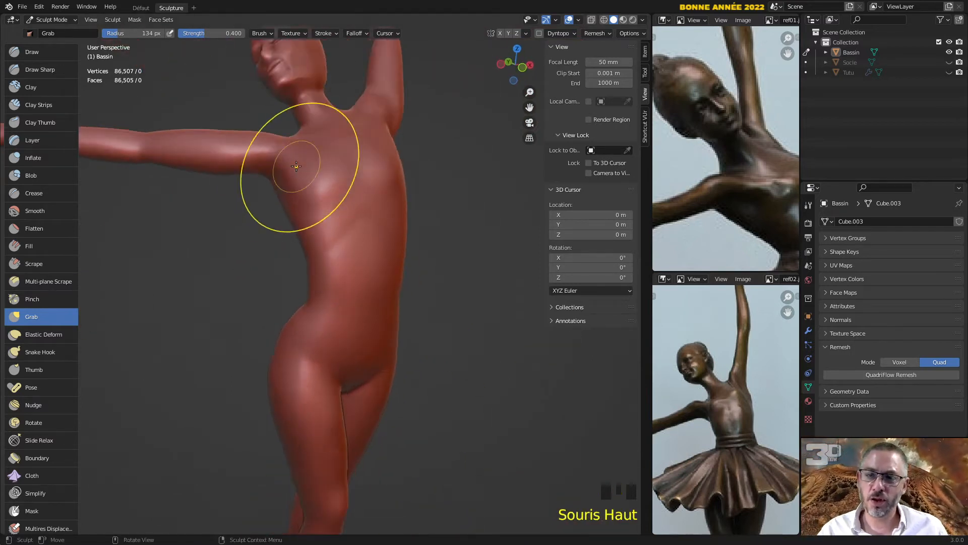
shift+middle_drag(296, 166, 308, 307)
scroll(341, 281, up, 2)
shift+click(339, 199)
shift+click(335, 205)
shift+click(350, 231)
mouse_move(349, 232)
middle_down()
mouse_move(496, 221)
mouse_move(346, 216)
middle_up()
shift+click(315, 191)
shift+click(330, 197)
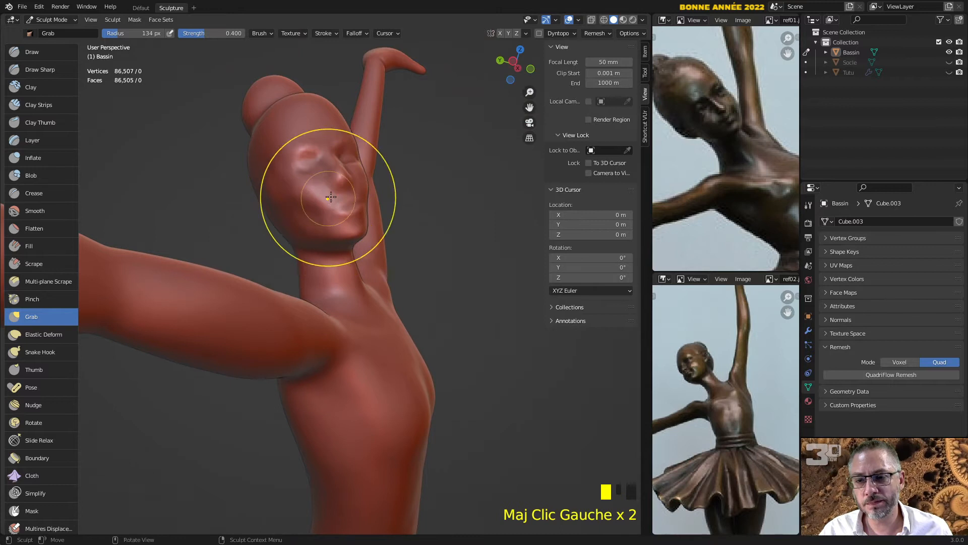
click(32, 52)
scroll(344, 178, up, 2)
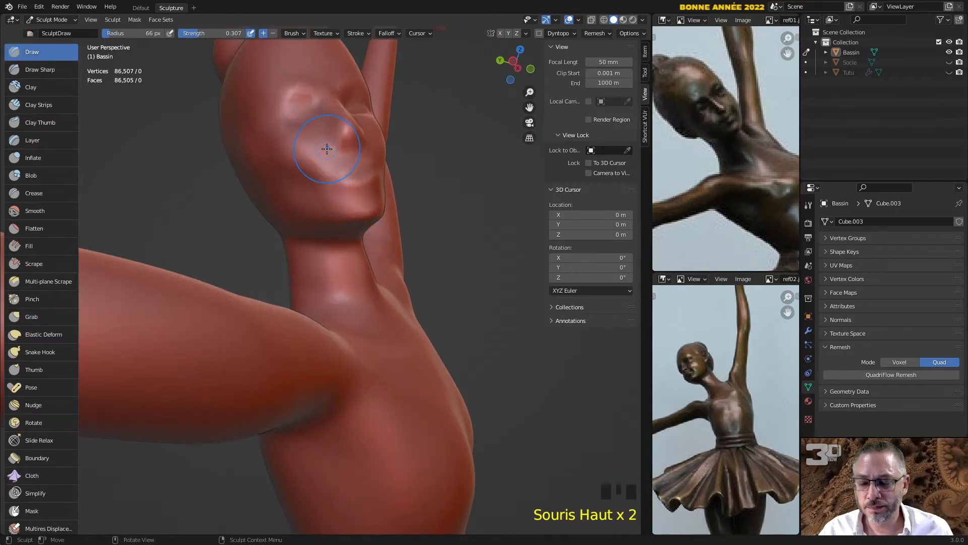
key(f)
click(311, 147)
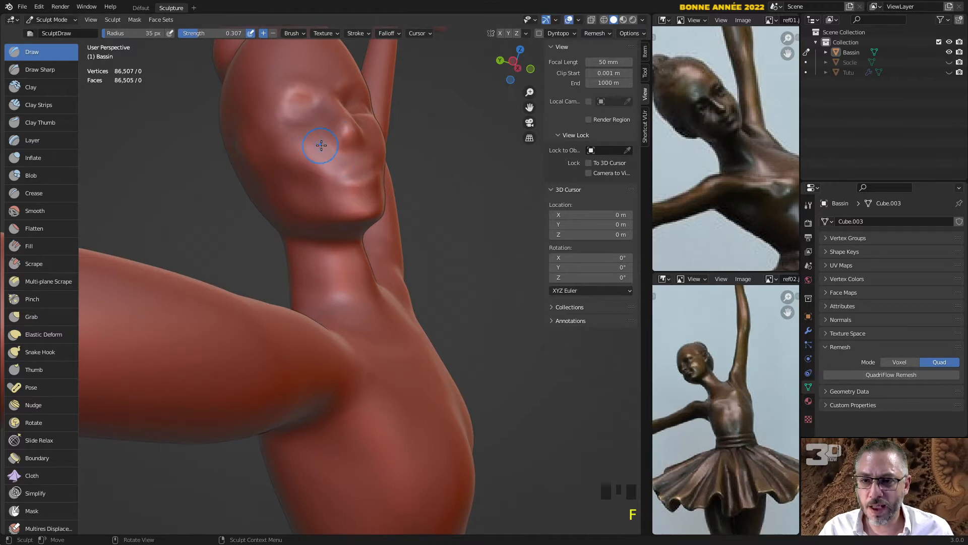
drag(328, 147, 333, 190)
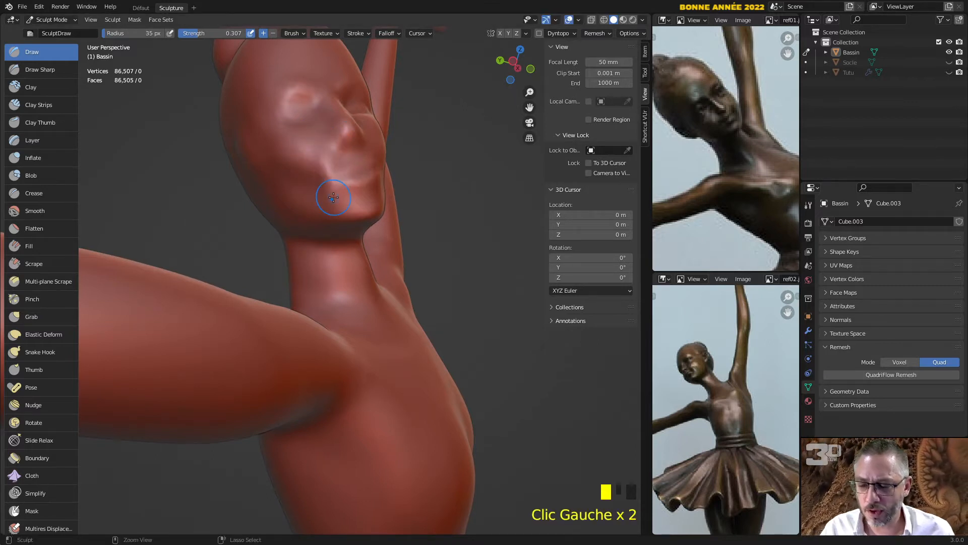
key(ctrl+z)
key(ctrl+z)
key(ctrl+z)
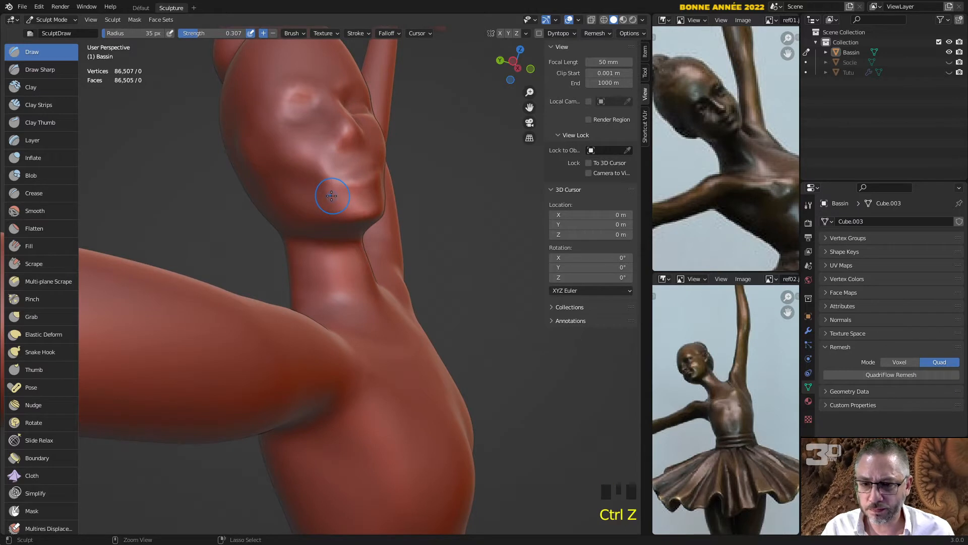
Carve creases on the cheeks beside the nose and mouth with the Draw Sharp brush
click(56, 72)
mouse_move(333, 155)
mouse_down()
mouse_move(321, 166)
mouse_move(325, 176)
mouse_up()
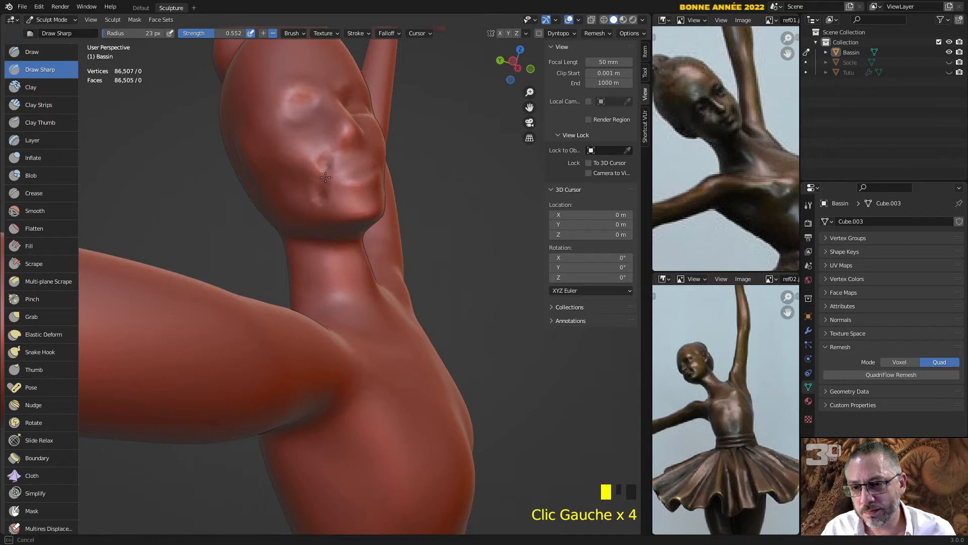
middle_drag(440, 169, 370, 147)
mouse_move(356, 137)
mouse_down()
mouse_move(392, 171)
mouse_move(363, 161)
mouse_up()
middle_drag(363, 161, 166, 155)
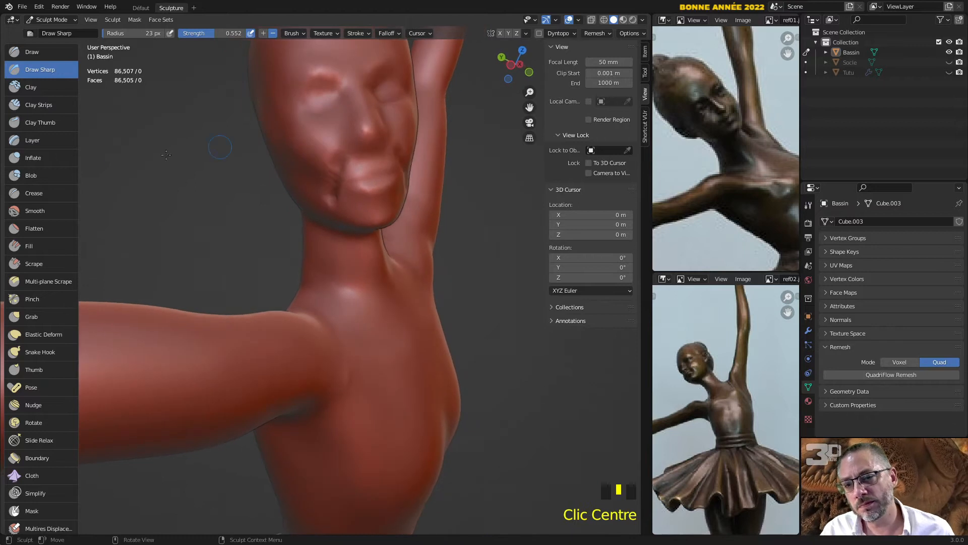
Soften the creases on both cheeks with the Smooth brush at a radius of 74 px
click(41, 210)
key(f)
click(304, 169)
drag(334, 183, 329, 194)
drag(335, 181, 333, 197)
drag(332, 164, 335, 178)
middle_drag(353, 167, 307, 164)
mouse_move(371, 151)
mouse_down()
mouse_move(374, 164)
mouse_move(383, 139)
mouse_up()
drag(359, 112, 360, 119)
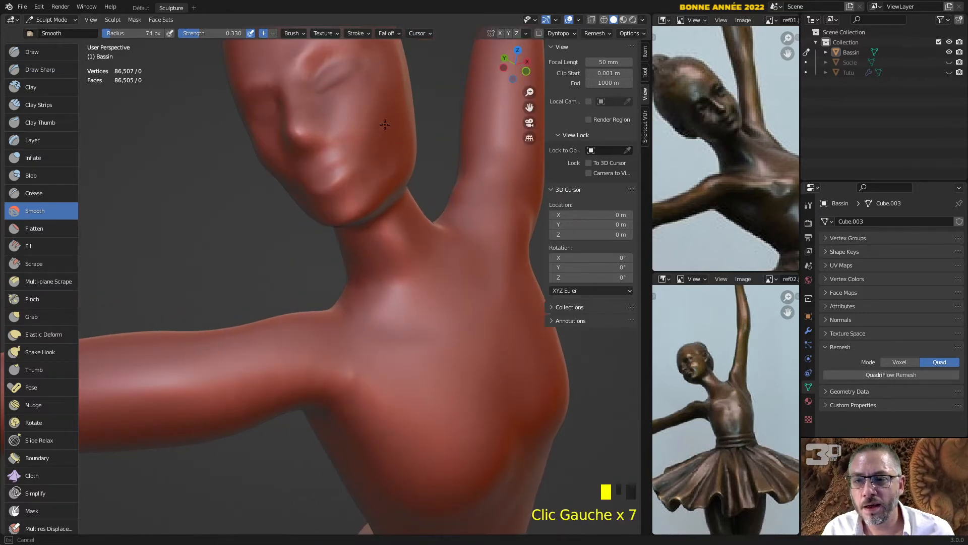
middle_drag(384, 124, 376, 176)
click(324, 155)
middle_drag(337, 139, 353, 161)
Define the lips with the Draw Sharp brush, using both normal and inverted strokes across the mouth
click(47, 73)
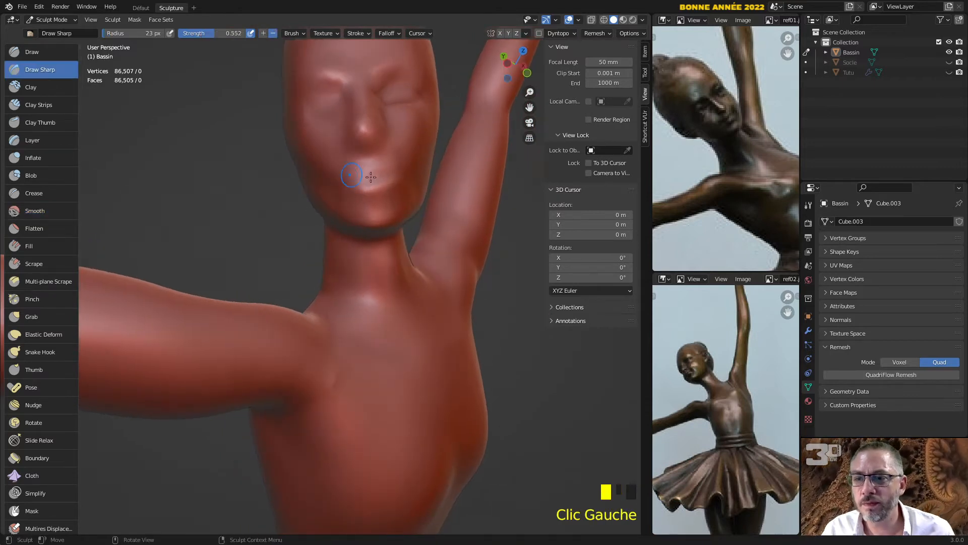
scroll(371, 176, up, 1)
drag(346, 160, 365, 155)
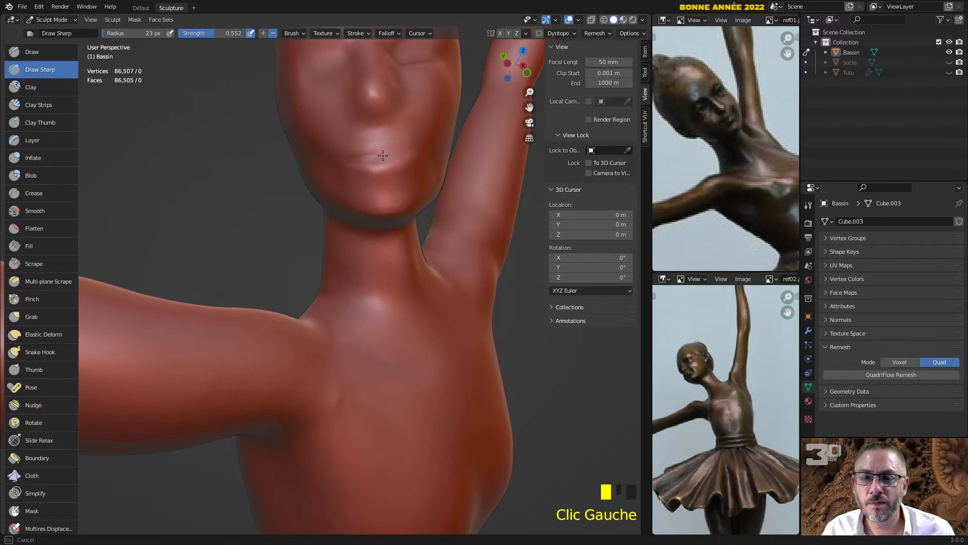
mouse_move(350, 152)
ctrl+mouse_down()
mouse_move(374, 144)
mouse_move(358, 171)
mouse_move(411, 161)
ctrl+mouse_up()
mouse_move(401, 169)
middle_down()
mouse_move(402, 186)
mouse_move(388, 150)
middle_up()
scroll(401, 186, down, 1)
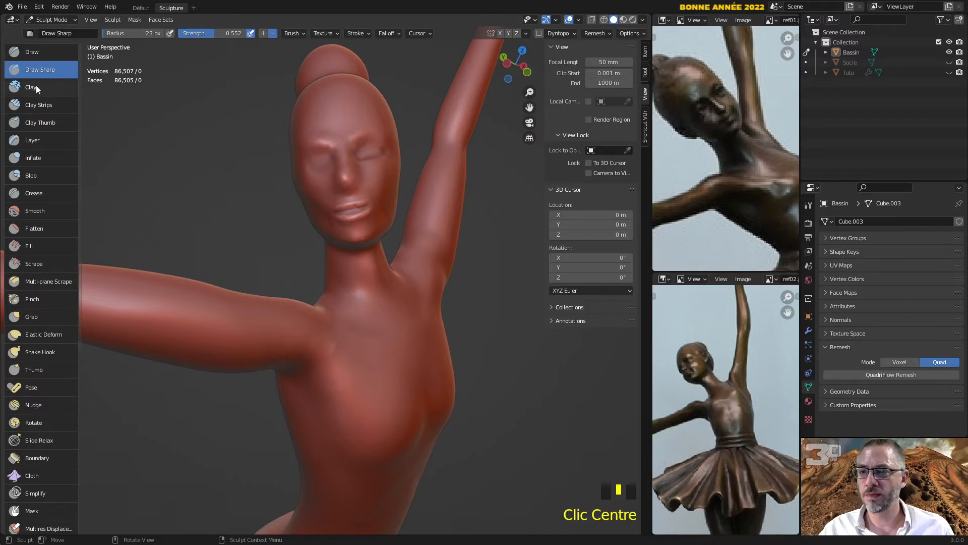
Lightly soften the lips with a few dabs of the Smooth brush
click(40, 211)
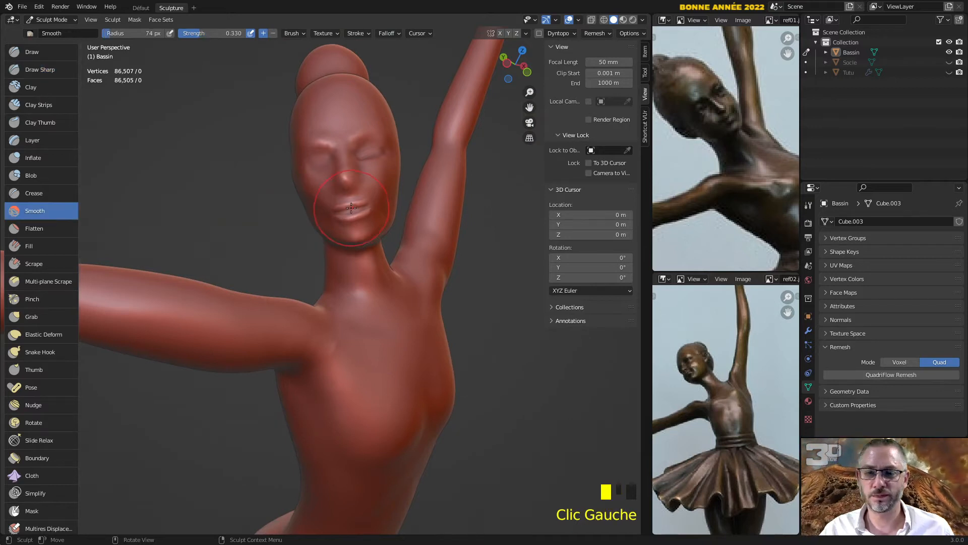
click(351, 211)
click(351, 210)
click(352, 210)
click(352, 210)
Reshape the forehead and brow from several angles with the Grab brush
mouse_move(351, 211)
middle_down()
mouse_move(362, 255)
mouse_move(463, 210)
mouse_move(454, 206)
middle_up()
scroll(362, 255, down, 3)
scroll(428, 222, up, 4)
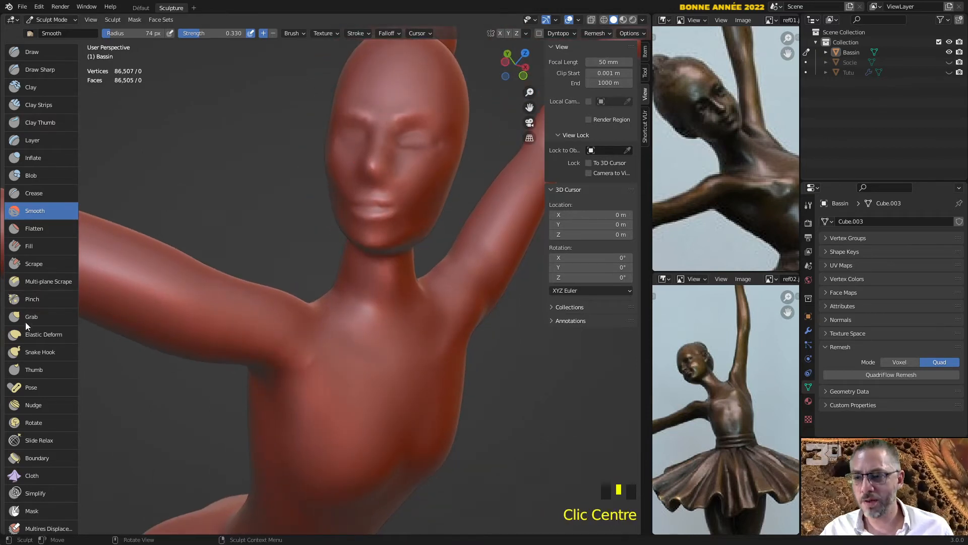
click(37, 316)
drag(396, 108, 432, 112)
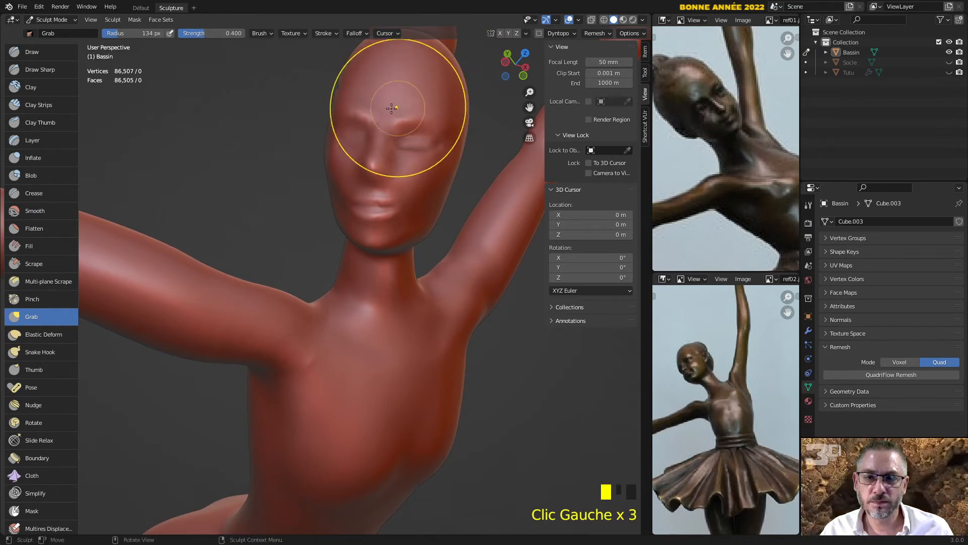
middle_drag(395, 108, 447, 107)
drag(392, 121, 392, 140)
mouse_move(391, 141)
middle_down()
mouse_move(442, 145)
mouse_move(425, 173)
middle_up()
drag(425, 173, 423, 180)
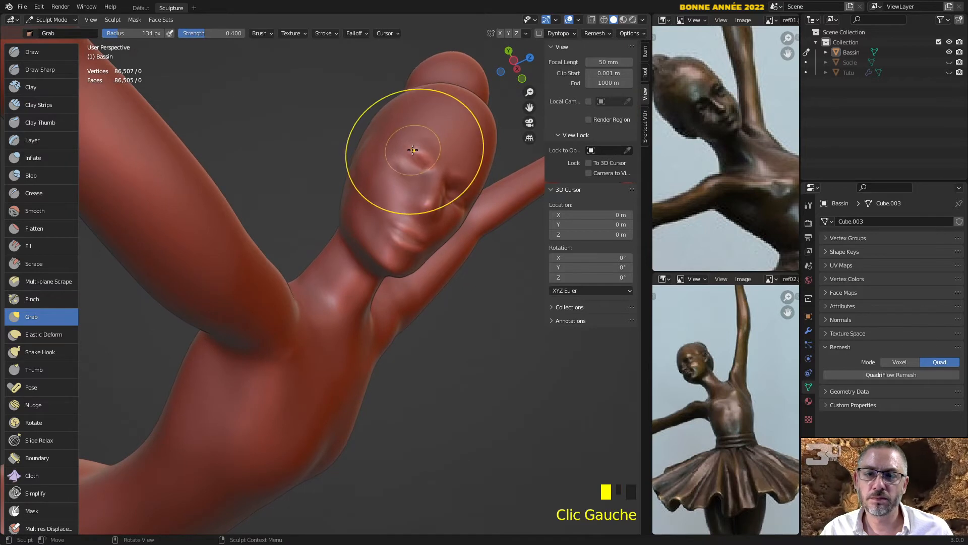
middle_drag(424, 180, 384, 129)
scroll(429, 234, down, 6)
shift+middle_drag(434, 353, 371, 100)
shift+drag(330, 118, 335, 143)
scroll(328, 121, up, 1)
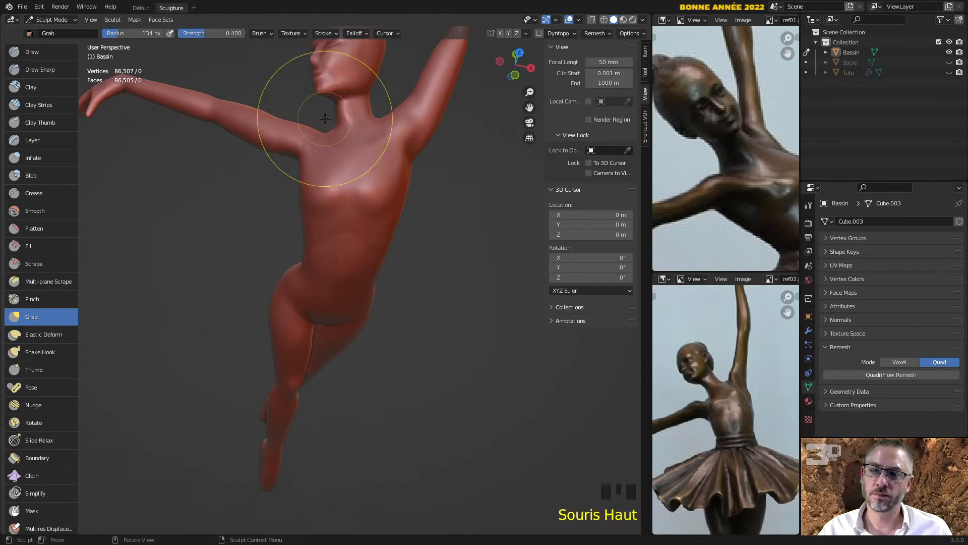
Set the Draw Sharp brush to Add and try a raised leotard strap line from the outstretched arm's shoulder down the chest
shift+middle_drag(347, 85, 377, 190)
scroll(376, 194, up, 3)
middle_drag(387, 121, 364, 274)
shift+middle_drag(404, 316, 444, 292)
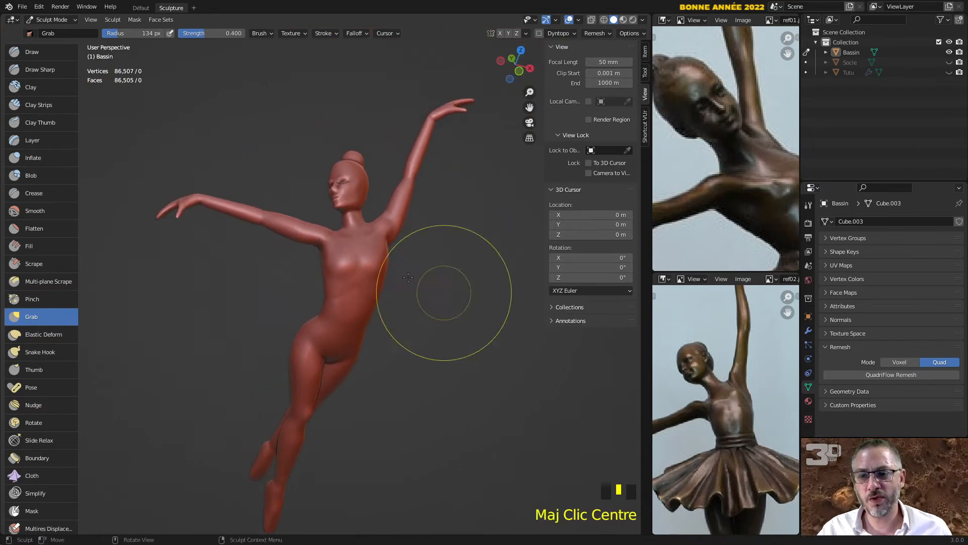
click(41, 70)
scroll(370, 241, up, 5)
middle_drag(369, 241, 372, 222)
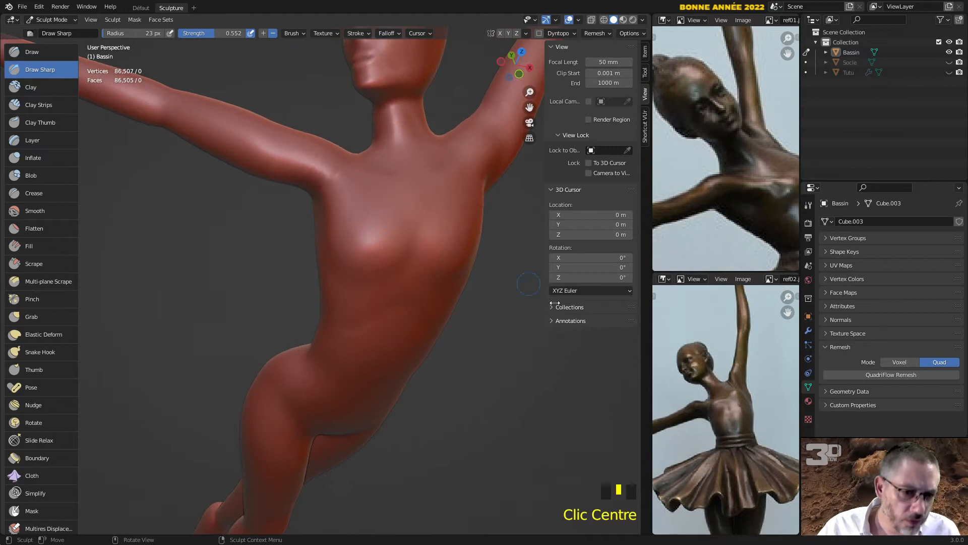
scroll(757, 415, up, 5)
scroll(728, 391, down, 1)
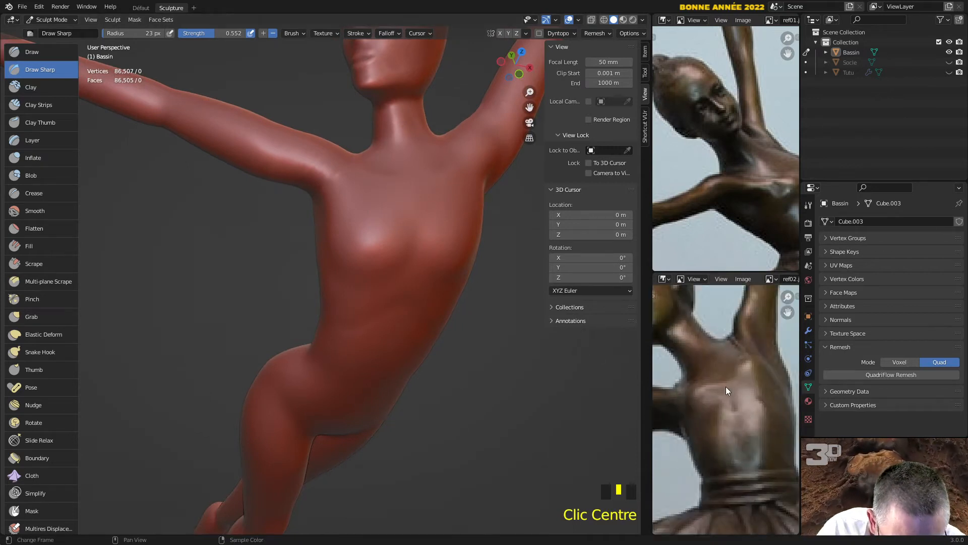
middle_drag(440, 244, 372, 167)
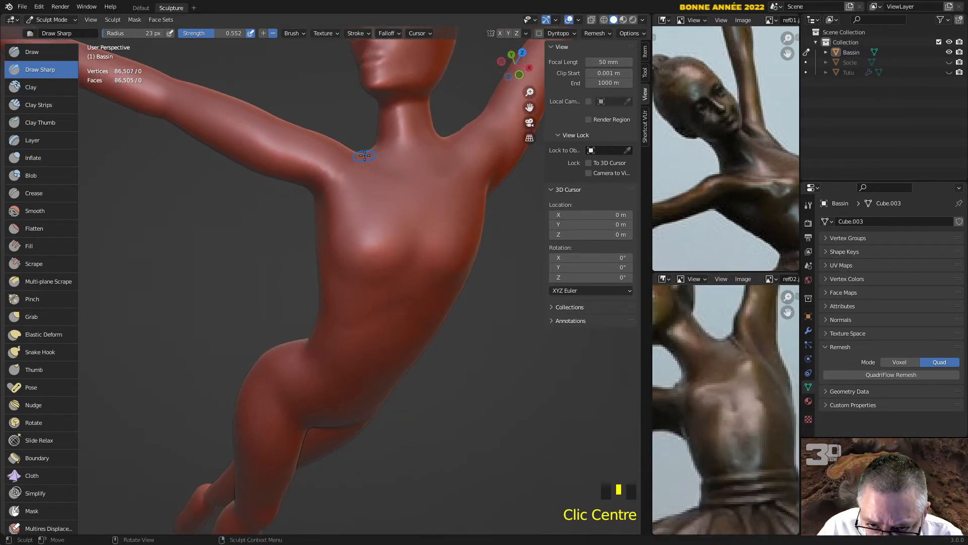
drag(365, 153, 365, 155)
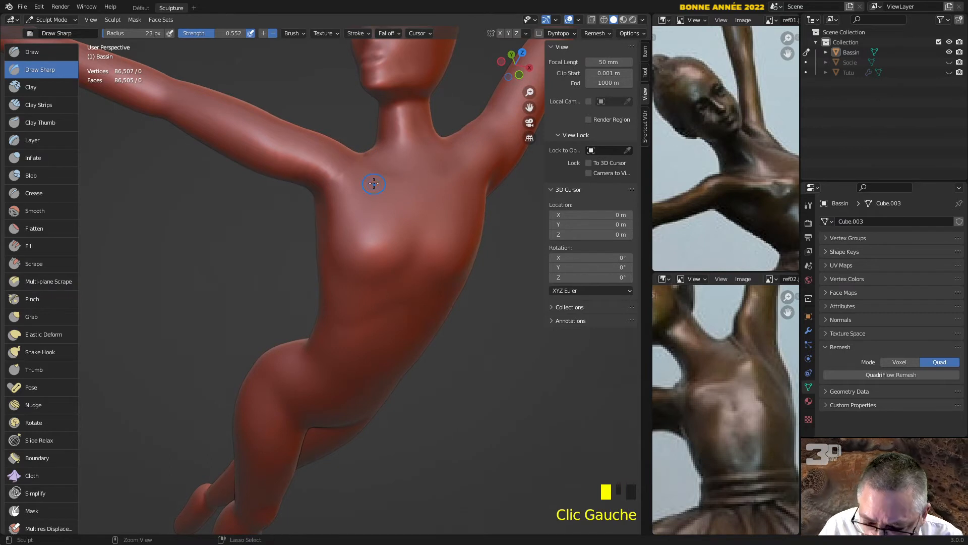
key(ctrl+z)
click(262, 33)
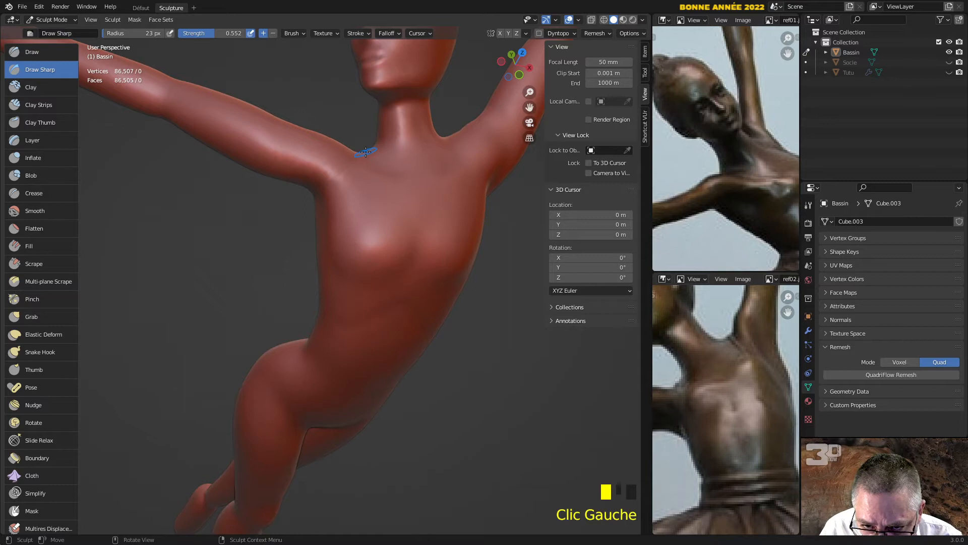
drag(366, 152, 369, 160)
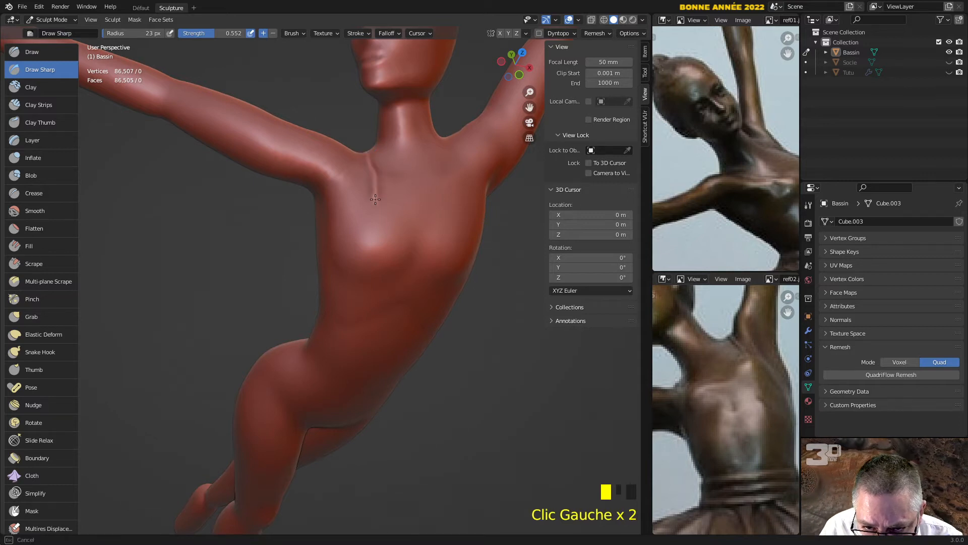
key(ctrl+z)
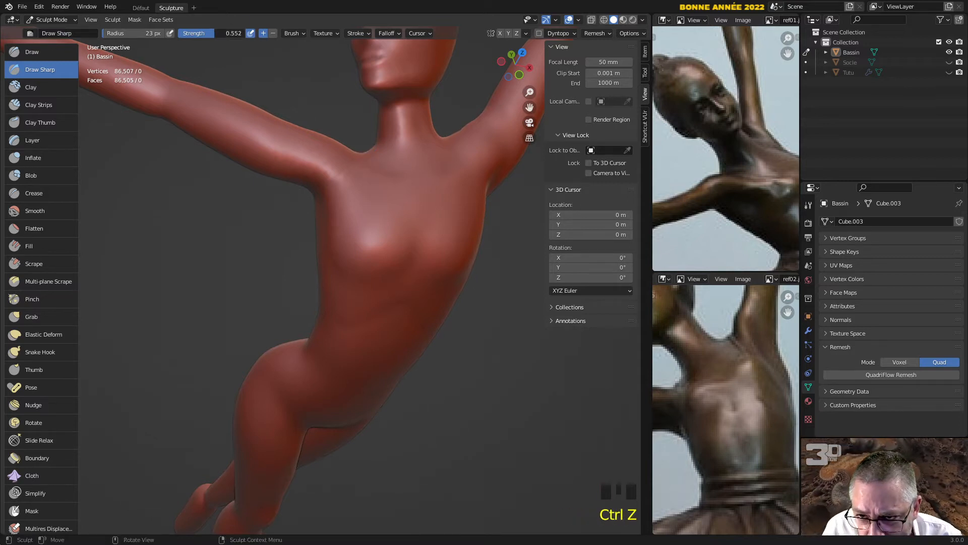
Set the Draw Sharp strength to 0.359 and draw the leotard's front straps and neckline across the upper chest
drag(215, 33, 202, 33)
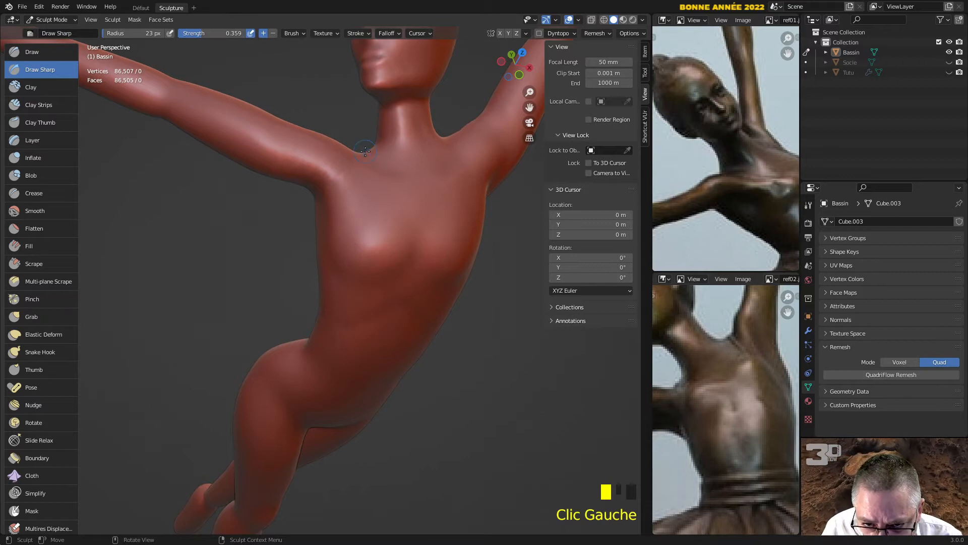
drag(365, 155, 370, 167)
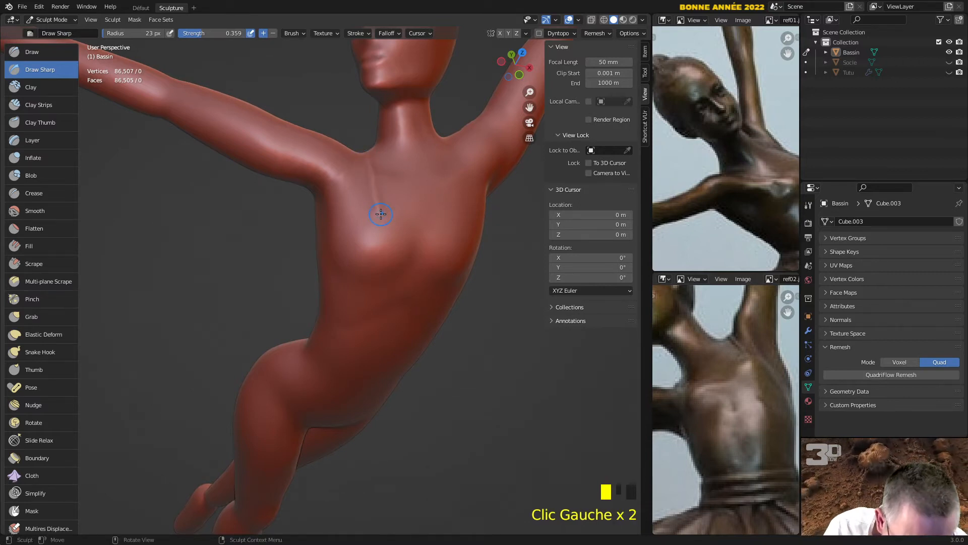
middle_drag(451, 204, 389, 206)
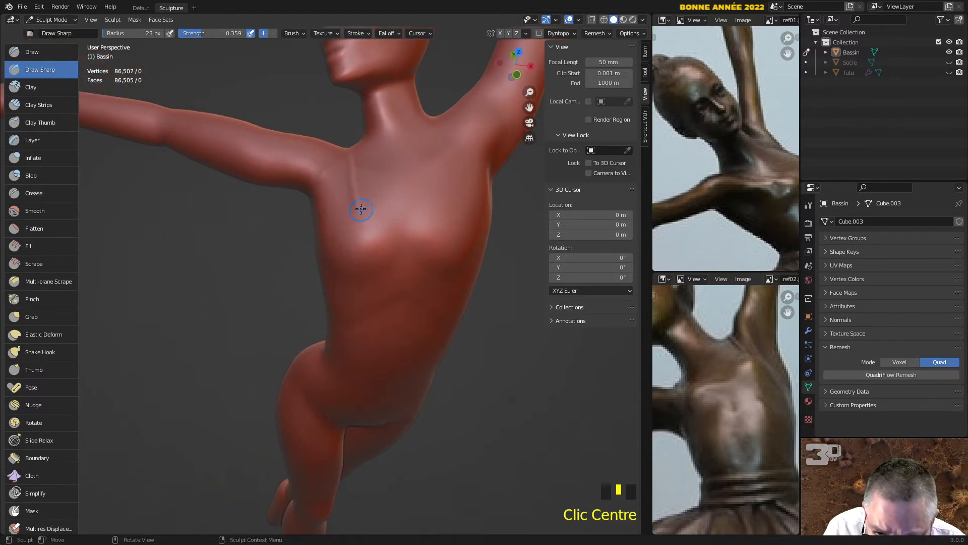
drag(359, 207, 372, 210)
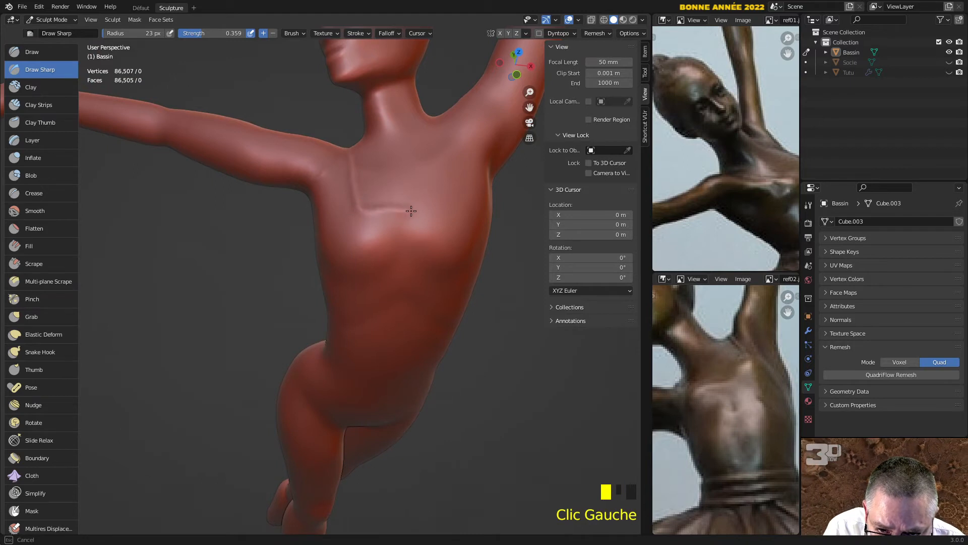
key(ctrl+z)
drag(363, 209, 364, 209)
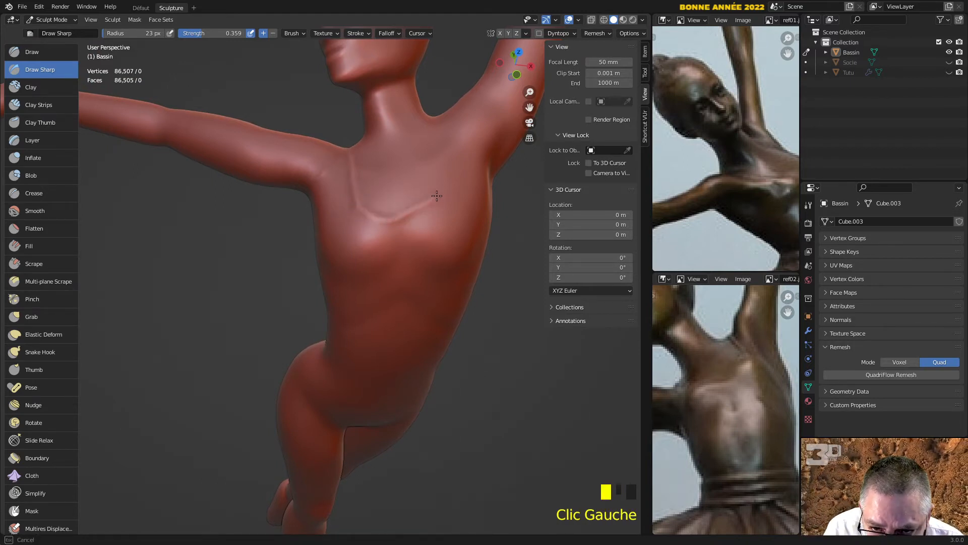
drag(436, 196, 438, 196)
drag(442, 117, 445, 122)
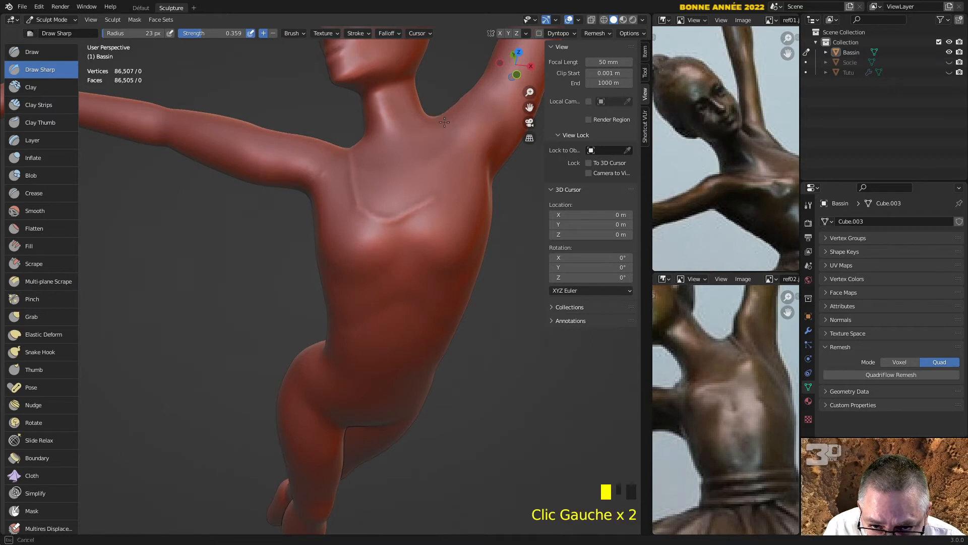
drag(449, 188, 438, 196)
Carry the leotard's top edge from the chest under the raised arm and around to the back with Draw Sharp
middle_drag(449, 191, 415, 190)
scroll(363, 220, down, 2)
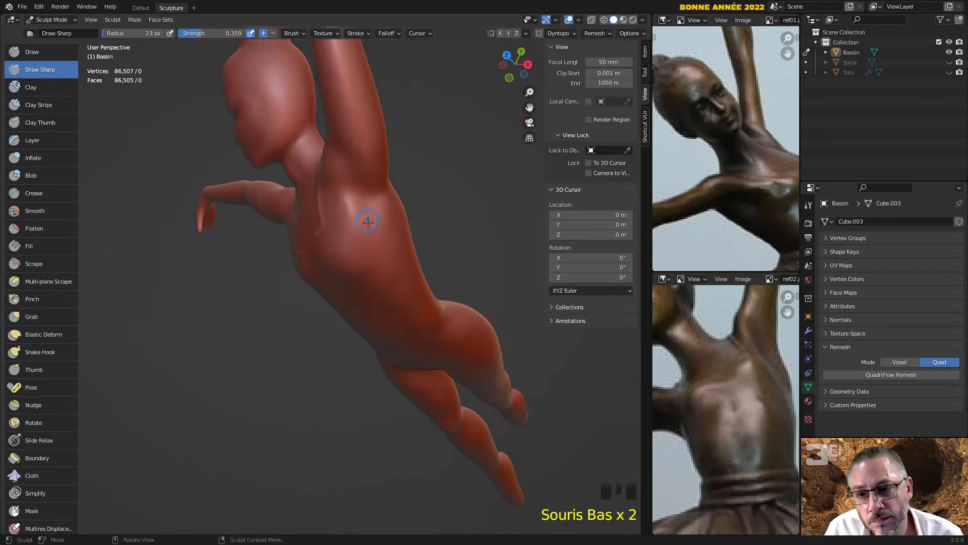
scroll(337, 238, up, 1)
drag(324, 213, 395, 218)
middle_drag(395, 219, 226, 302)
drag(226, 301, 234, 301)
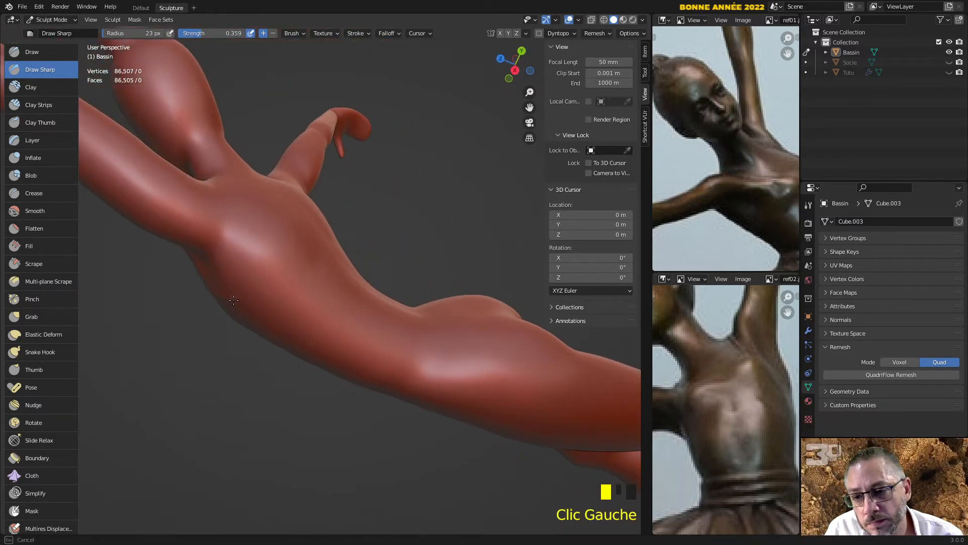
middle_drag(333, 244, 218, 292)
drag(172, 260, 193, 272)
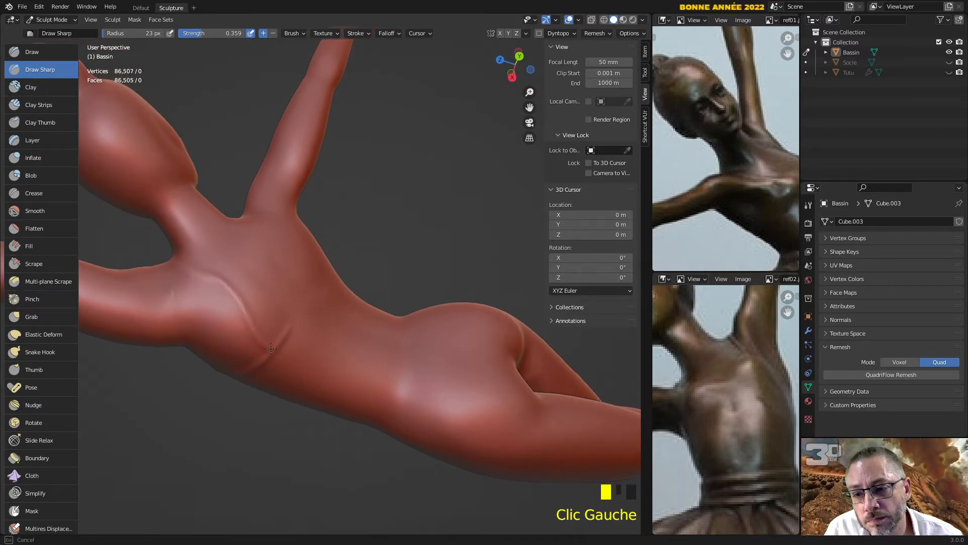
drag(272, 349, 255, 307)
key(ctrl+z)
Continue the leotard strap over the raised arm's shoulder and straight down the back to the leotard's back edge
mouse_move(174, 249)
middle_down()
mouse_move(322, 293)
mouse_move(389, 292)
mouse_move(370, 312)
mouse_move(337, 322)
middle_up()
scroll(368, 317, up, 1)
scroll(380, 337, down, 2)
drag(331, 324, 372, 320)
middle_drag(372, 320, 294, 315)
drag(268, 318, 308, 331)
middle_drag(307, 330, 216, 296)
drag(215, 293, 214, 289)
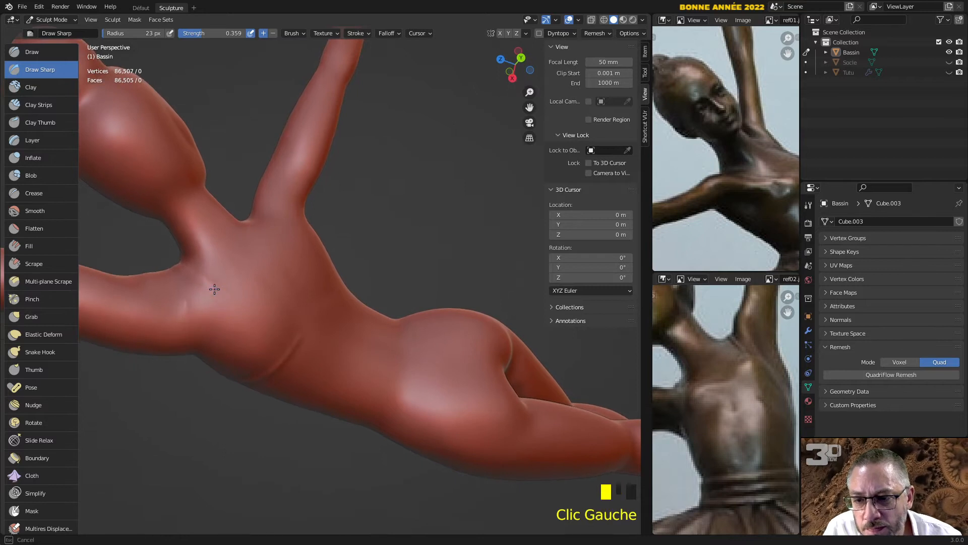
drag(278, 361, 274, 346)
Extend the leotard's back edge across the back and draw the second strap down to it from the other shoulder
middle_drag(274, 345, 262, 363)
drag(262, 363, 277, 352)
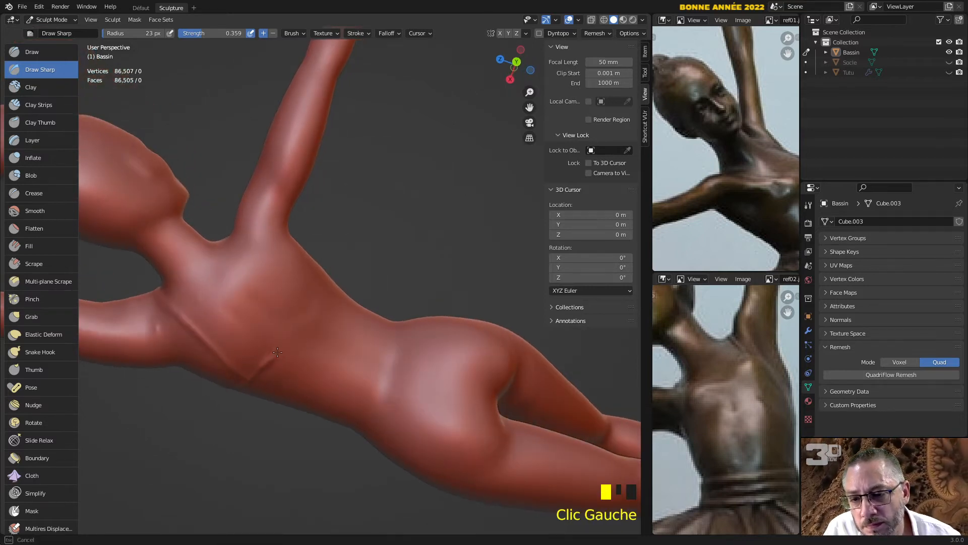
drag(307, 320, 304, 305)
key(ctrl+z)
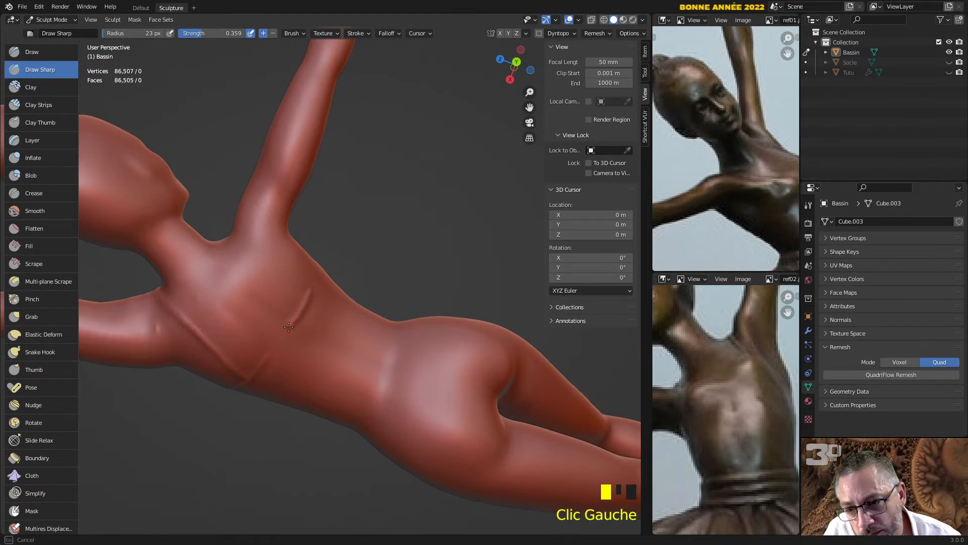
drag(268, 356, 267, 357)
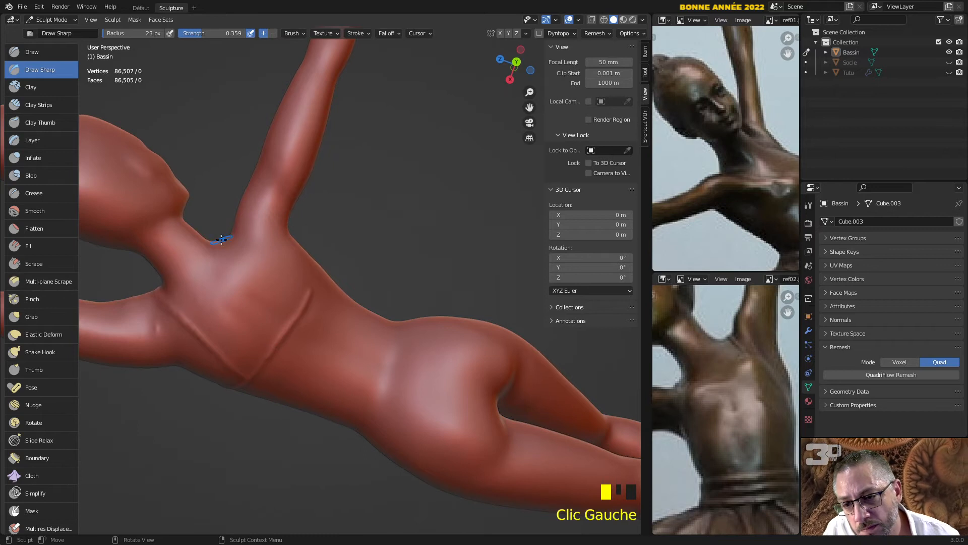
drag(221, 239, 230, 247)
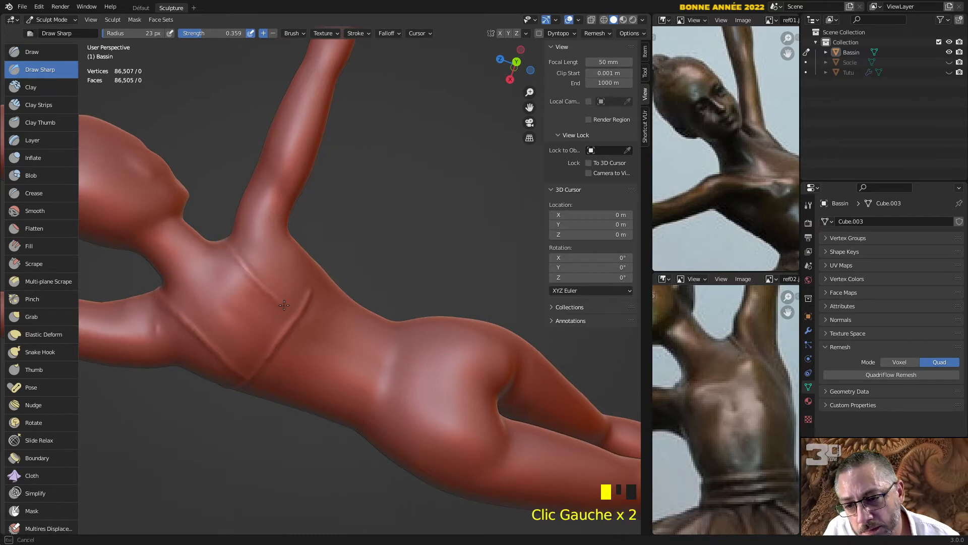
drag(298, 312, 298, 312)
Draw the leotard's top edge under the outstretched arm, undoing and redoing strokes to connect the back edge with the chest
mouse_move(298, 312)
middle_down()
mouse_move(327, 308)
mouse_move(325, 225)
mouse_move(339, 212)
mouse_move(279, 260)
middle_up()
drag(264, 275, 311, 246)
mouse_move(312, 246)
middle_down()
mouse_move(313, 234)
mouse_move(302, 231)
mouse_move(330, 209)
middle_up()
drag(329, 206, 304, 242)
key(ctrl+z)
key(ctrl+z)
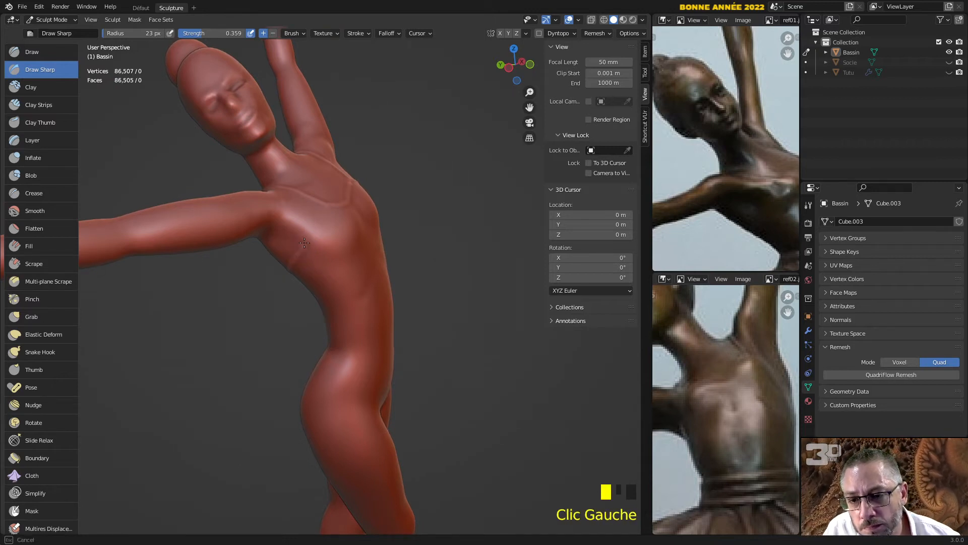
drag(323, 204, 332, 226)
Dab the leotard's back edge with the Smooth brush at strength 0.330 to soften the line
middle_drag(332, 227, 342, 255)
scroll(343, 256, down, 5)
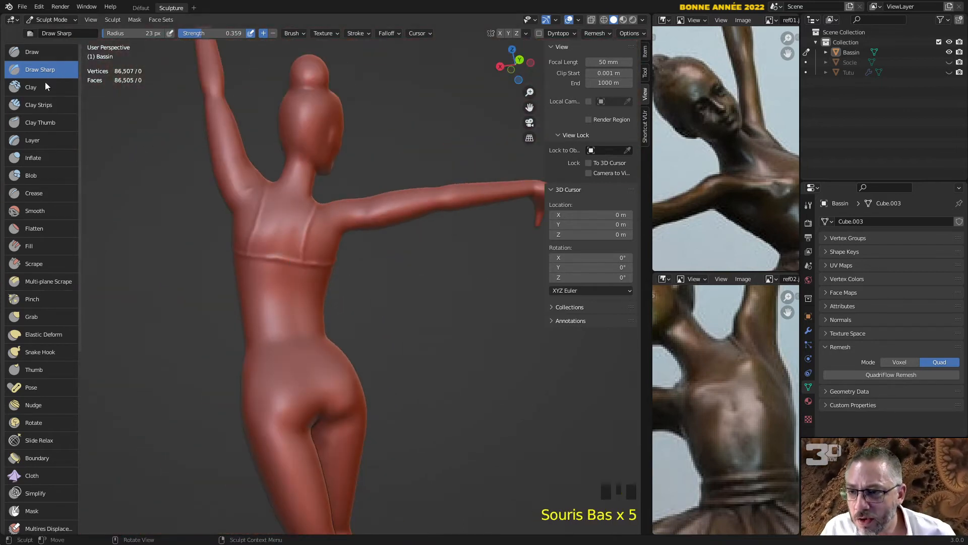
click(37, 211)
scroll(282, 303, up, 3)
mouse_move(282, 303)
shift+middle_down()
mouse_move(152, 252)
mouse_move(339, 291)
shift+middle_up()
click(378, 266)
click(410, 270)
scroll(426, 289, down, 3)
click(391, 284)
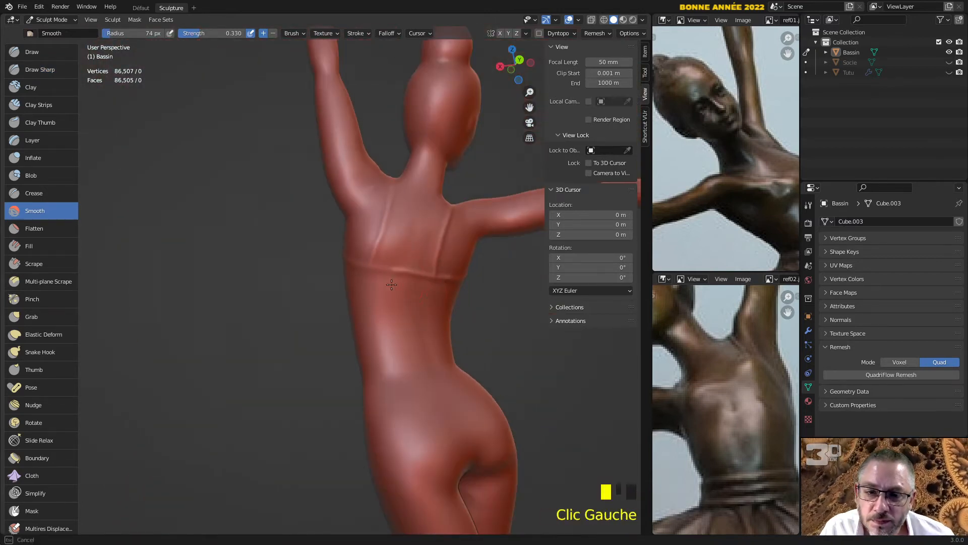
click(392, 284)
Soften the leotard's top edge along the chest and under the arms with the Smooth brush
mouse_move(391, 284)
middle_down()
mouse_move(309, 319)
mouse_move(417, 309)
mouse_move(305, 276)
mouse_move(282, 252)
middle_up()
click(310, 299)
click(310, 299)
click(305, 275)
click(305, 275)
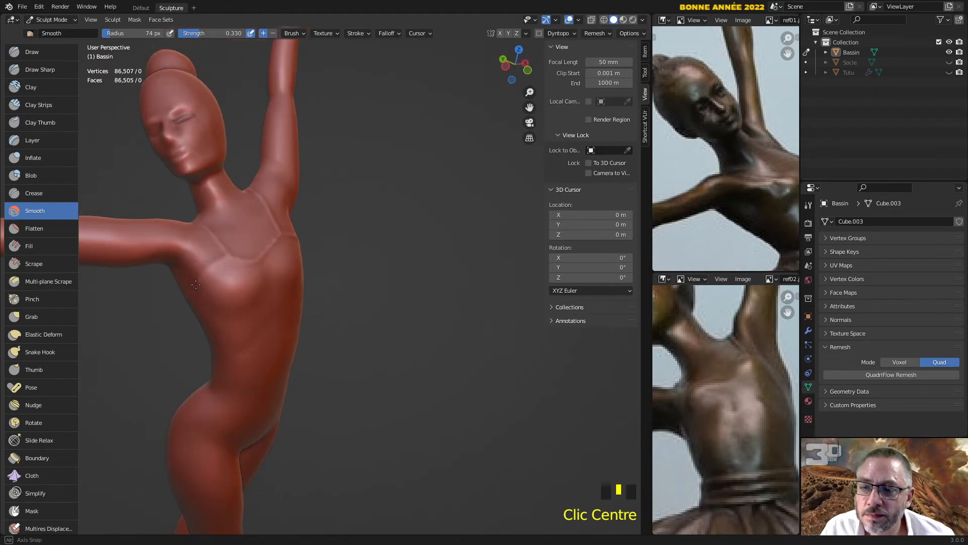
click(283, 252)
middle_drag(213, 227, 216, 228)
scroll(216, 227, up, 4)
drag(185, 226, 224, 216)
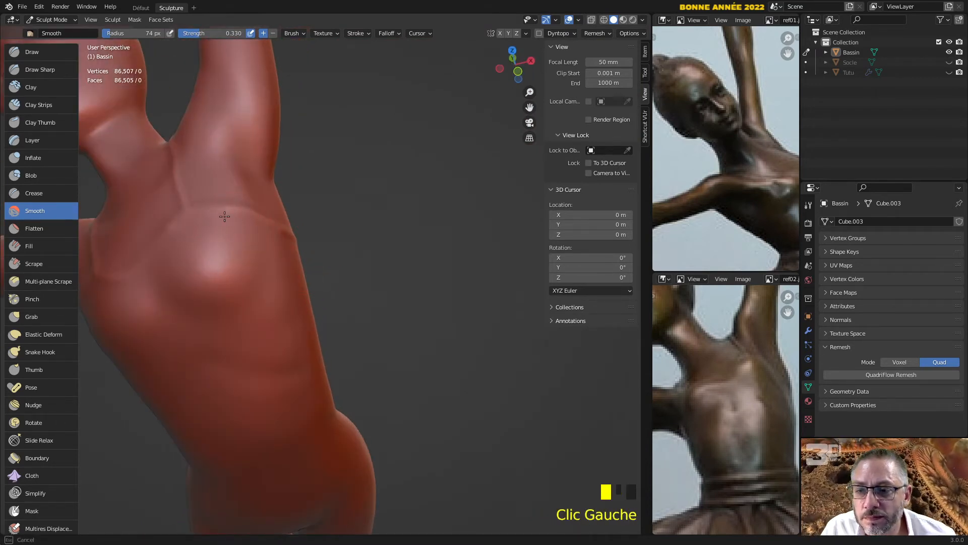
drag(296, 241, 299, 240)
middle_drag(299, 241, 338, 231)
drag(308, 228, 376, 240)
Smooth the leotard's horizontal back edge from one side of the torso to the other
mouse_move(376, 240)
middle_down()
mouse_move(372, 227)
mouse_move(224, 346)
middle_up()
scroll(372, 226, down, 2)
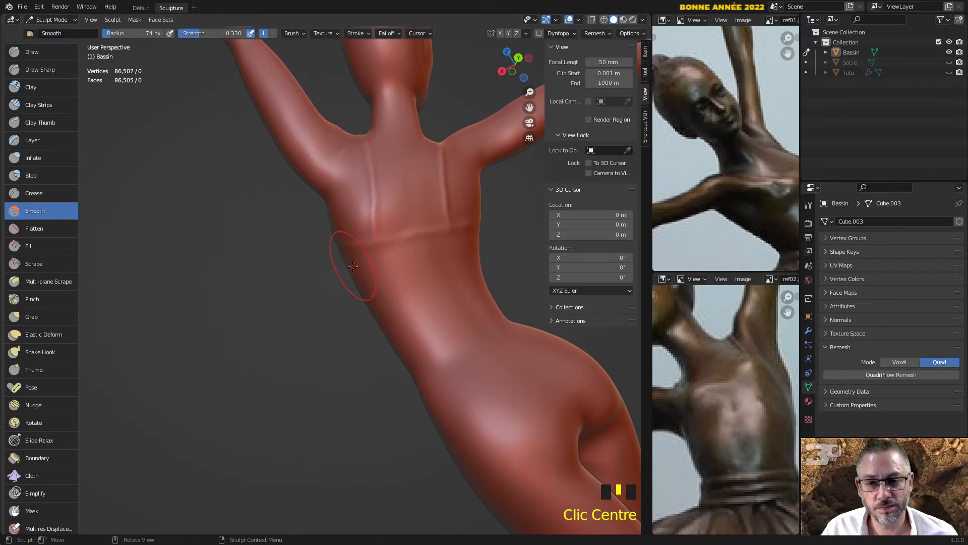
scroll(353, 265, up, 2)
shift+middle_drag(353, 266, 331, 249)
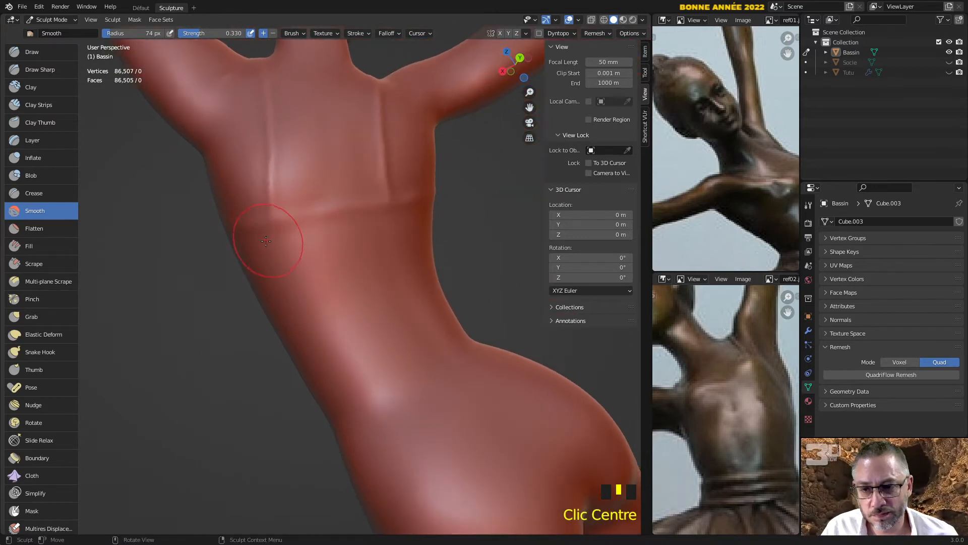
drag(266, 241, 248, 241)
drag(389, 225, 321, 186)
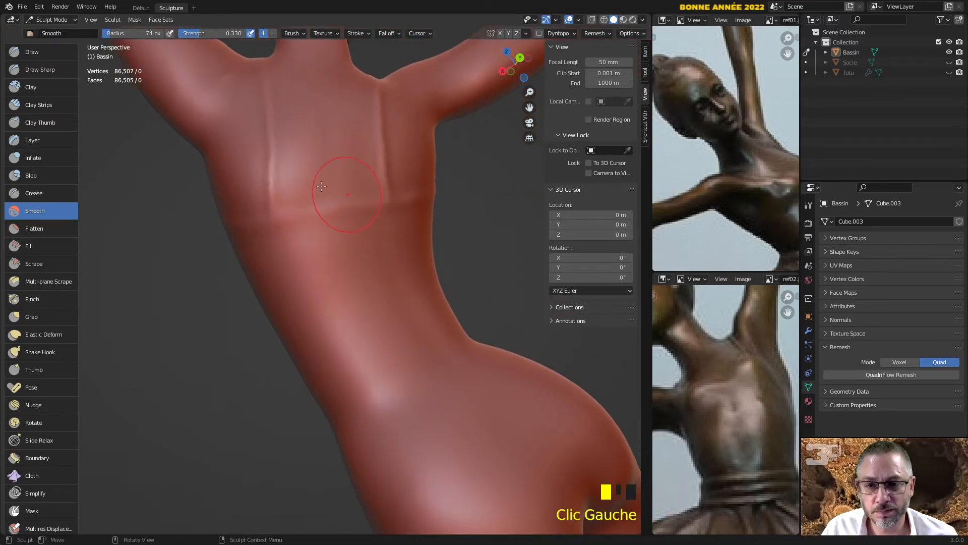
Smooth both leotard straps along their length on the back
mouse_move(272, 108)
mouse_down()
mouse_move(268, 93)
mouse_move(270, 120)
mouse_up()
drag(270, 106, 271, 132)
drag(271, 117, 271, 169)
drag(271, 151, 275, 199)
drag(383, 89, 382, 119)
drag(381, 114, 382, 146)
drag(380, 141, 384, 186)
Soften the leotard's neckline and front straps on the chest with the Smooth brush
mouse_move(477, 177)
middle_down()
mouse_move(378, 169)
mouse_move(408, 154)
mouse_move(337, 214)
middle_up()
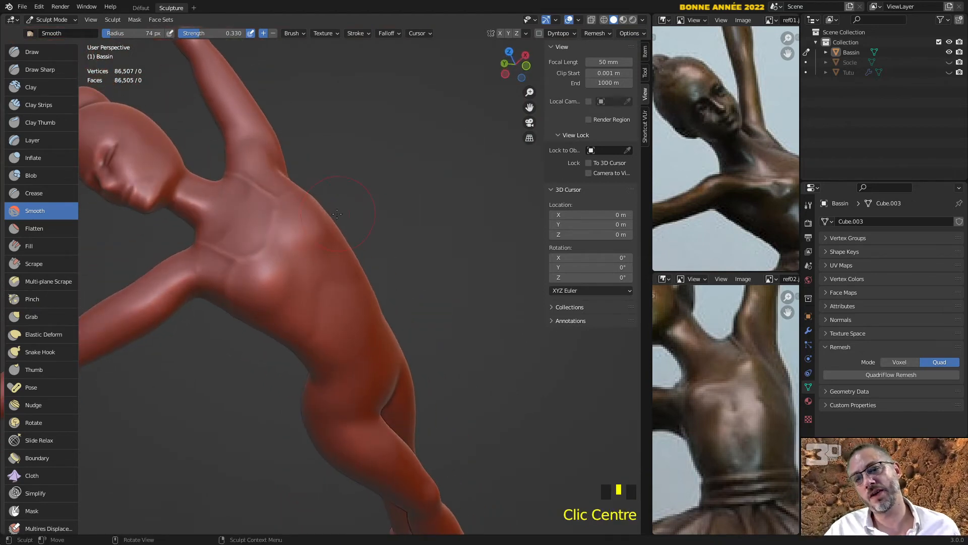
drag(285, 246, 269, 217)
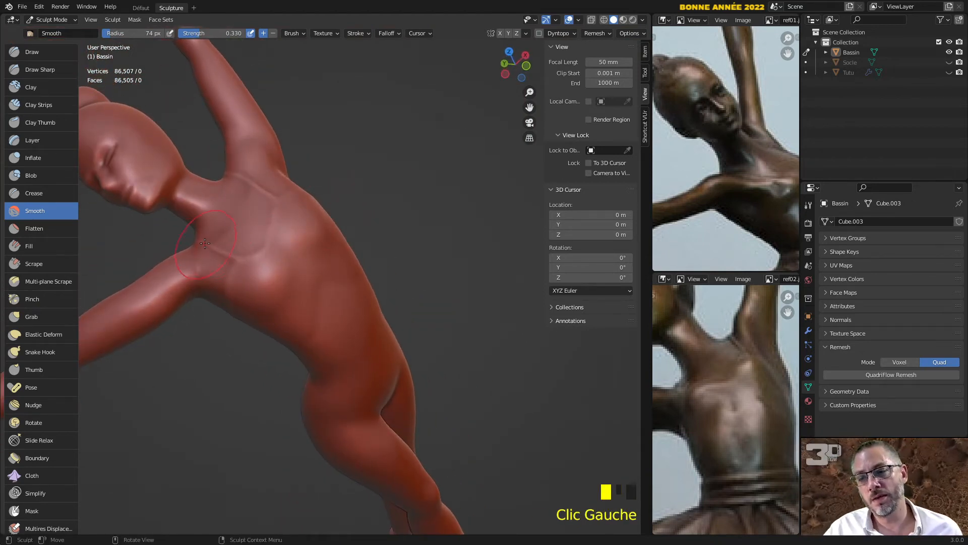
drag(204, 243, 216, 247)
drag(216, 246, 227, 250)
click(248, 175)
click(250, 178)
click(253, 180)
Carve the ballet shoe's opening edge along the side of the front foot with the Draw Sharp brush
shift+middle_drag(430, 294, 370, 283)
scroll(368, 264, up, 3)
scroll(368, 265, up, 1)
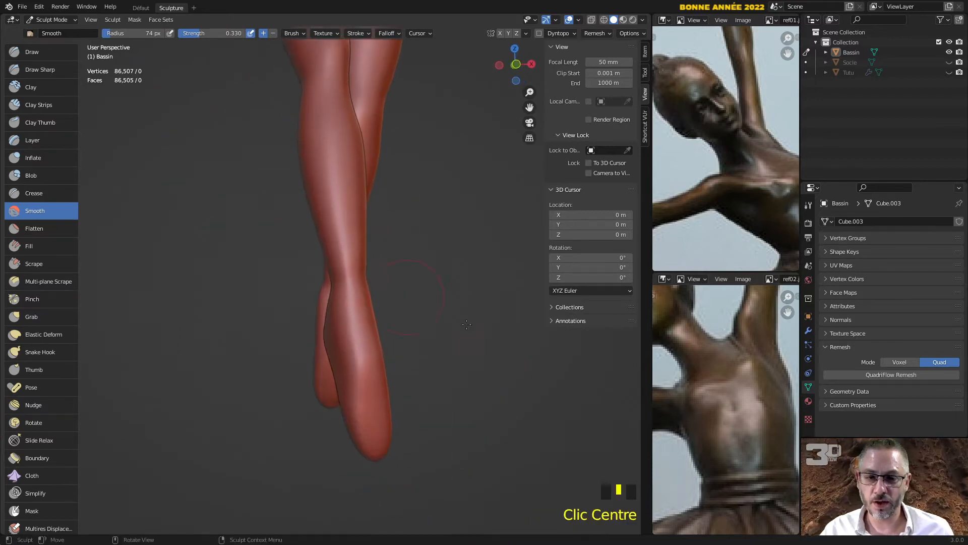
middle_drag(724, 497, 690, 345)
middle_drag(423, 379, 408, 396)
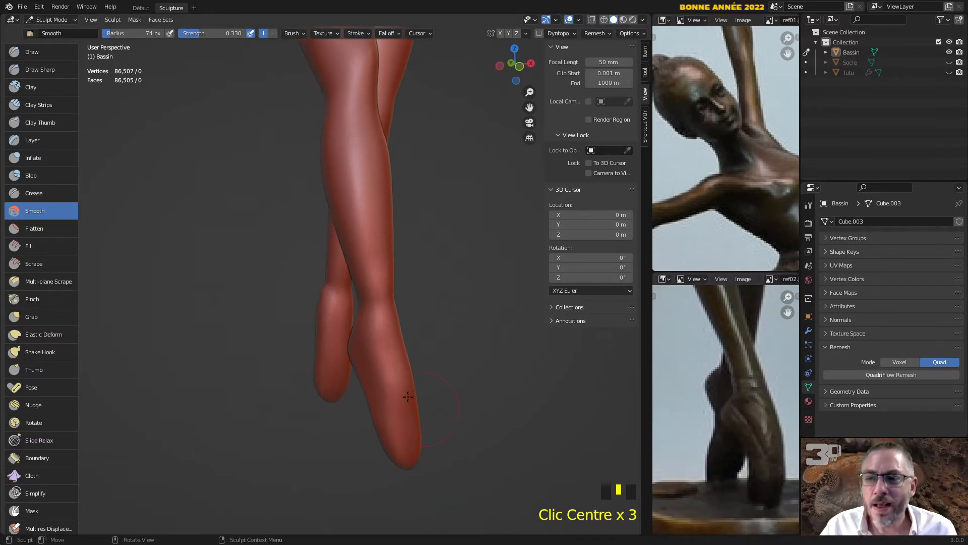
click(37, 73)
middle_drag(363, 356, 481, 327)
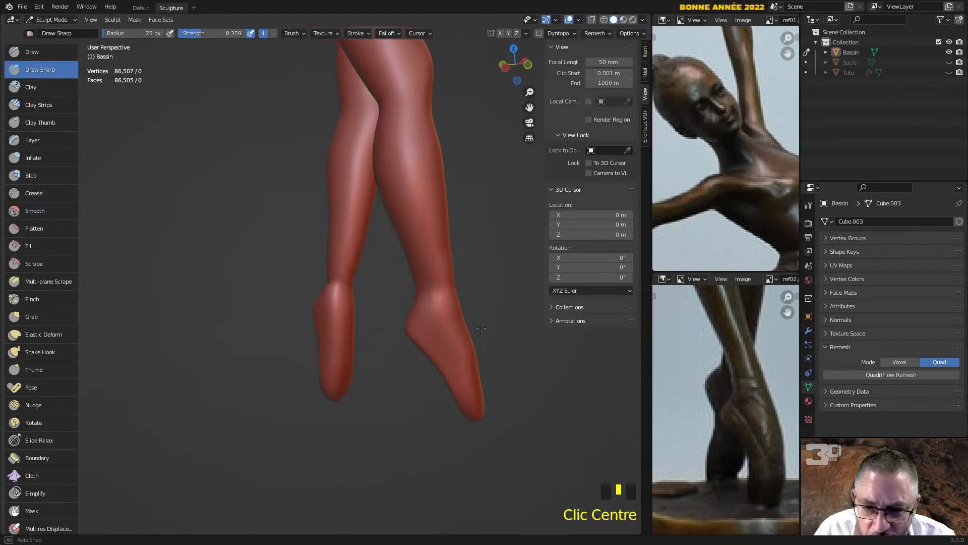
shift+middle_drag(421, 320, 330, 316)
scroll(327, 315, up, 3)
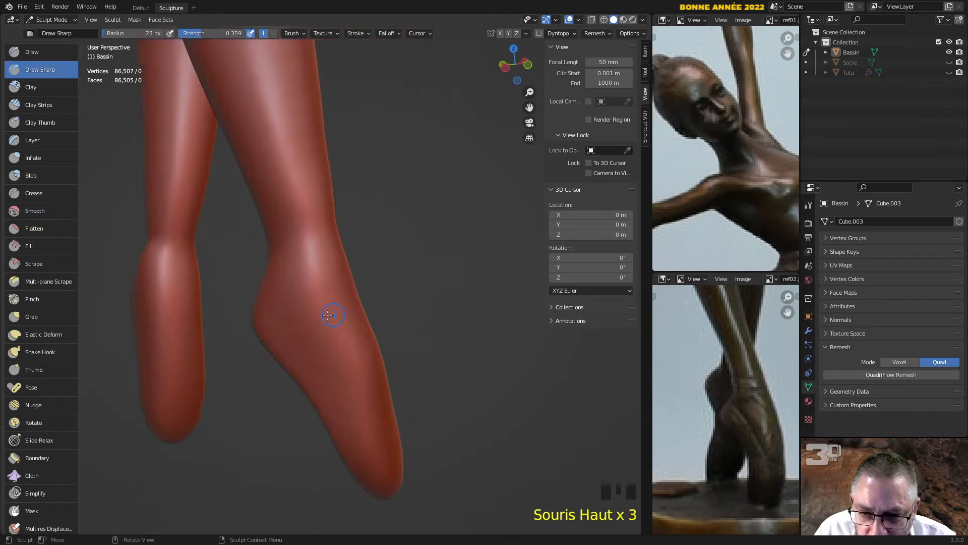
drag(267, 278, 269, 281)
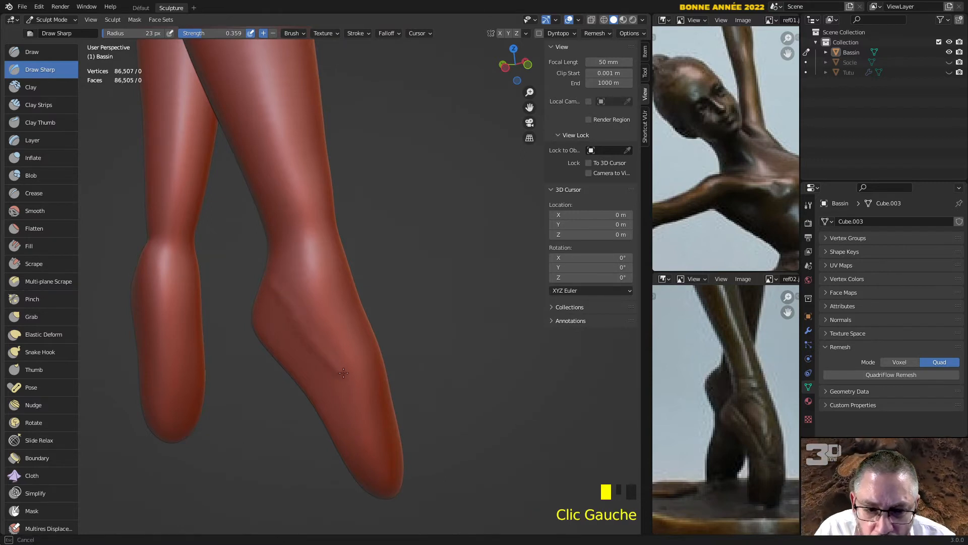
drag(362, 386, 372, 385)
Extend the front foot's shoe edge across the instep and around the side toward the heel
middle_drag(373, 385, 217, 383)
mouse_move(205, 373)
mouse_down()
mouse_move(225, 381)
mouse_move(261, 367)
mouse_up()
mouse_move(261, 367)
middle_down()
mouse_move(116, 341)
mouse_move(335, 344)
middle_up()
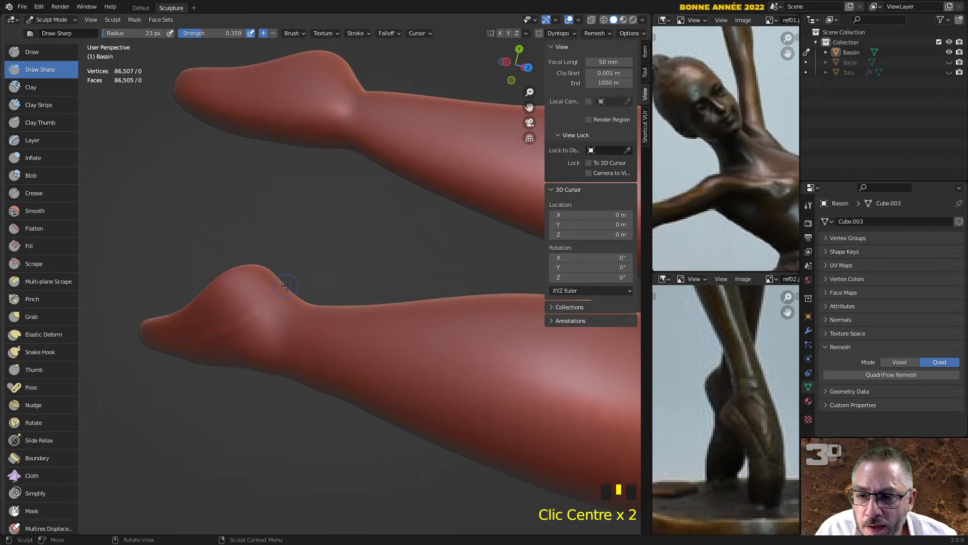
drag(287, 285, 235, 335)
Continue the front foot's shoe edge around the back of the heel and along the opposite side
middle_drag(234, 335, 129, 319)
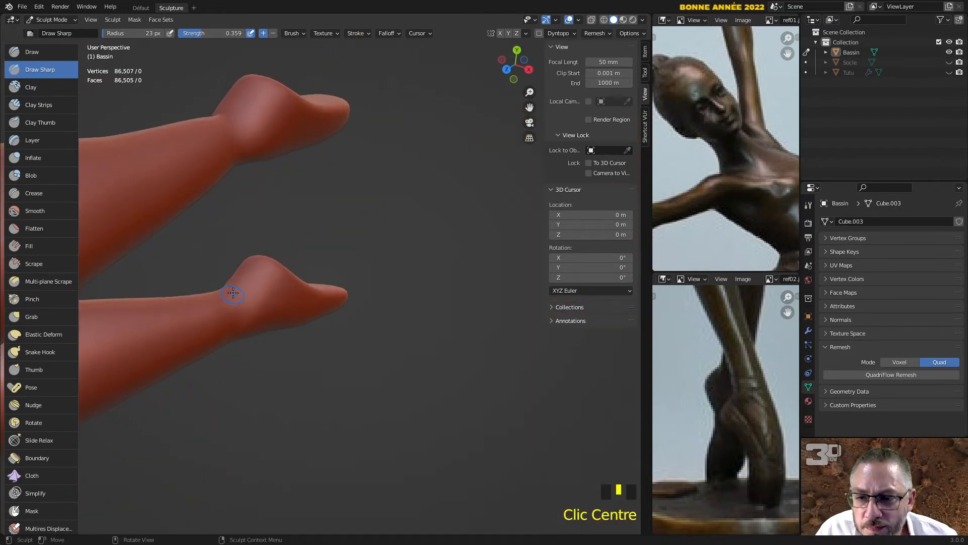
middle_drag(232, 292, 233, 290)
drag(234, 289, 258, 292)
middle_drag(258, 293, 307, 311)
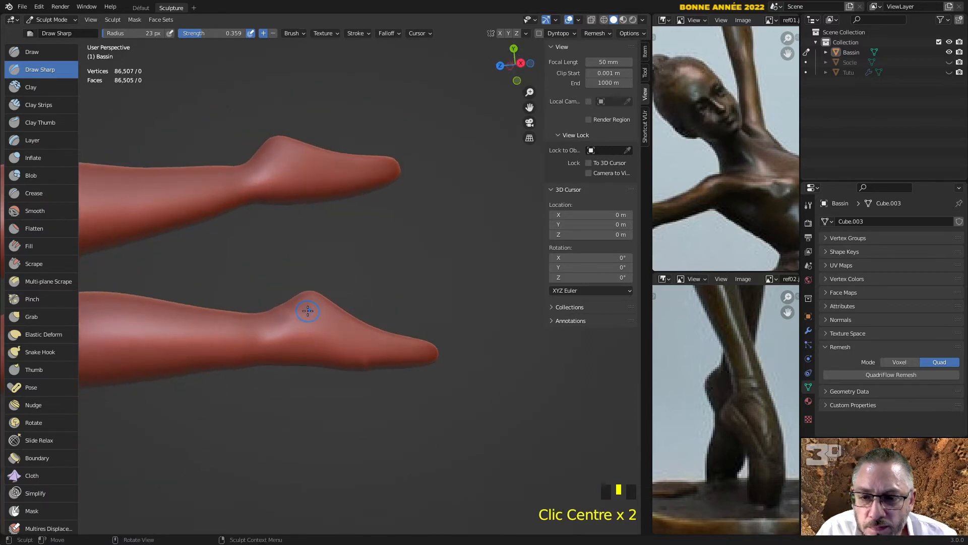
drag(297, 313, 313, 324)
drag(363, 351, 367, 357)
Carve the matching shoe opening edge along the side of the other foot with Draw Sharp
mouse_move(368, 357)
middle_down()
mouse_move(396, 367)
mouse_move(378, 89)
mouse_move(385, 183)
mouse_move(187, 356)
middle_up()
scroll(385, 184, down, 3)
drag(187, 356, 215, 374)
key(ctrl+z)
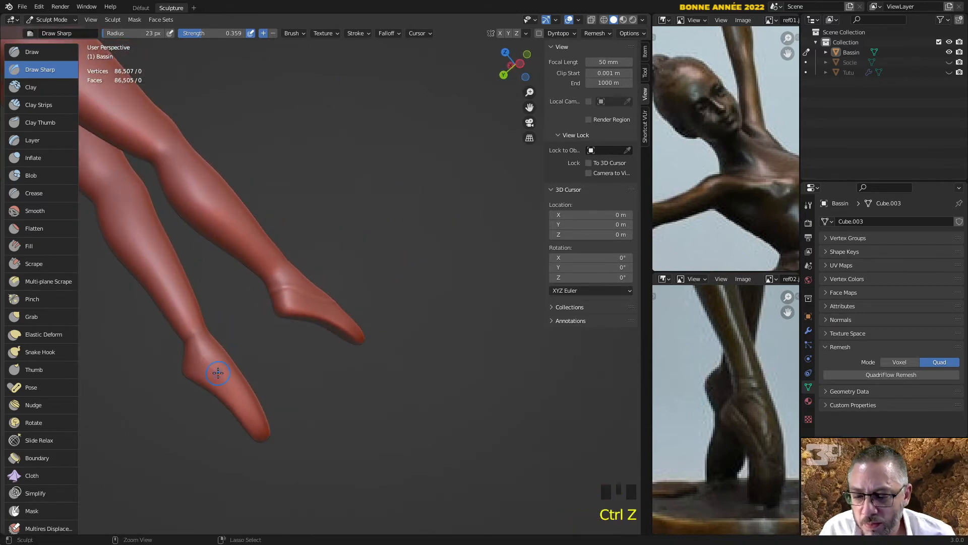
scroll(216, 374, up, 2)
shift+middle_drag(215, 374, 255, 356)
scroll(257, 313, down, 2)
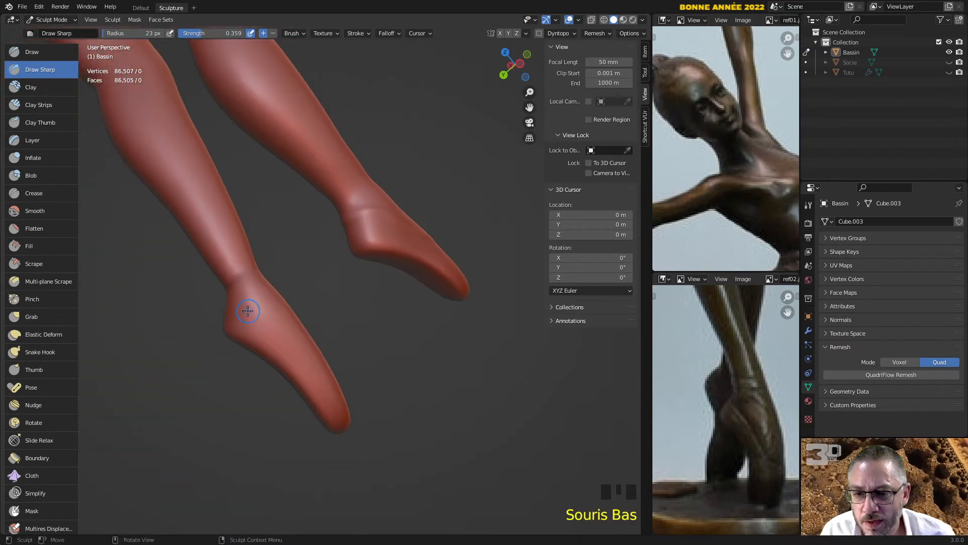
drag(227, 304, 242, 303)
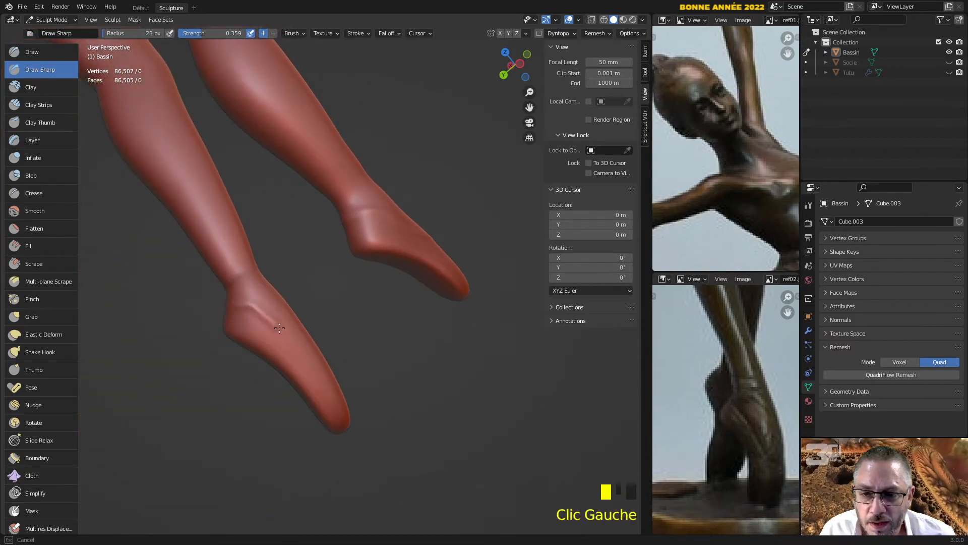
drag(315, 351, 315, 350)
Carry the second shoe's edge across the instep and back along the foot's opposite side
mouse_move(315, 350)
middle_down()
mouse_move(272, 306)
mouse_move(324, 368)
middle_up()
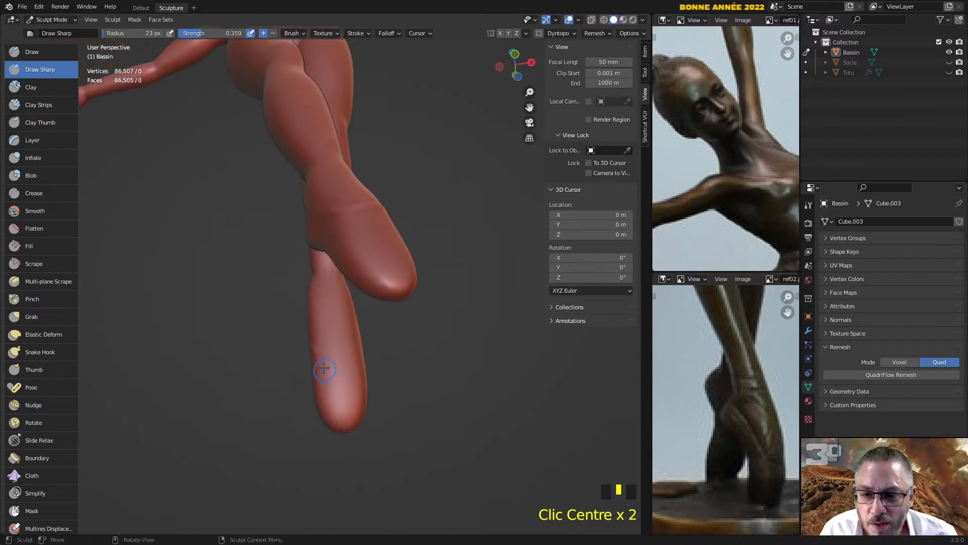
drag(313, 347, 357, 337)
middle_drag(357, 337, 356, 345)
drag(343, 342, 375, 337)
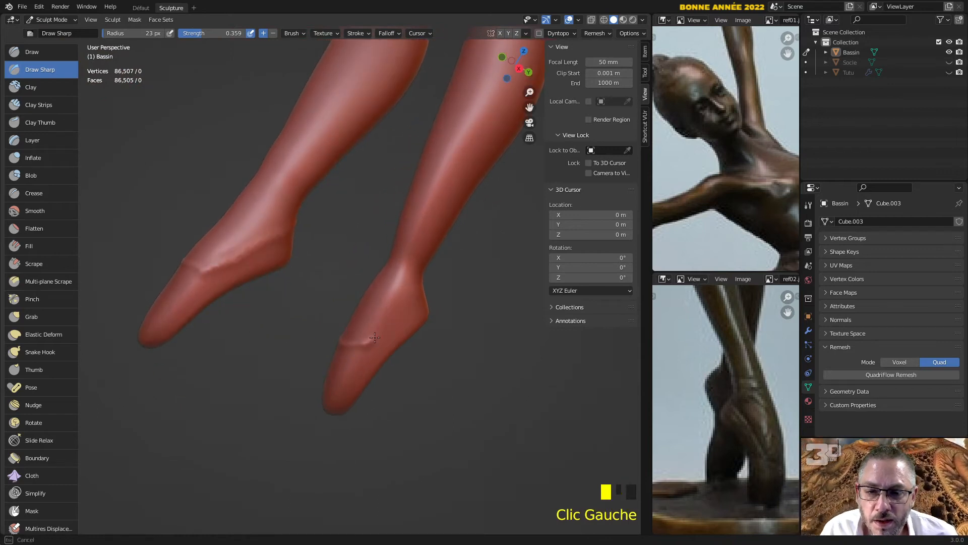
drag(416, 301, 417, 302)
Close the second shoe's opening line around the back of the heel
middle_drag(416, 301, 319, 329)
drag(339, 328, 377, 313)
mouse_move(378, 314)
middle_down()
mouse_move(336, 336)
mouse_move(296, 313)
mouse_move(435, 230)
middle_up()
scroll(335, 336, down, 2)
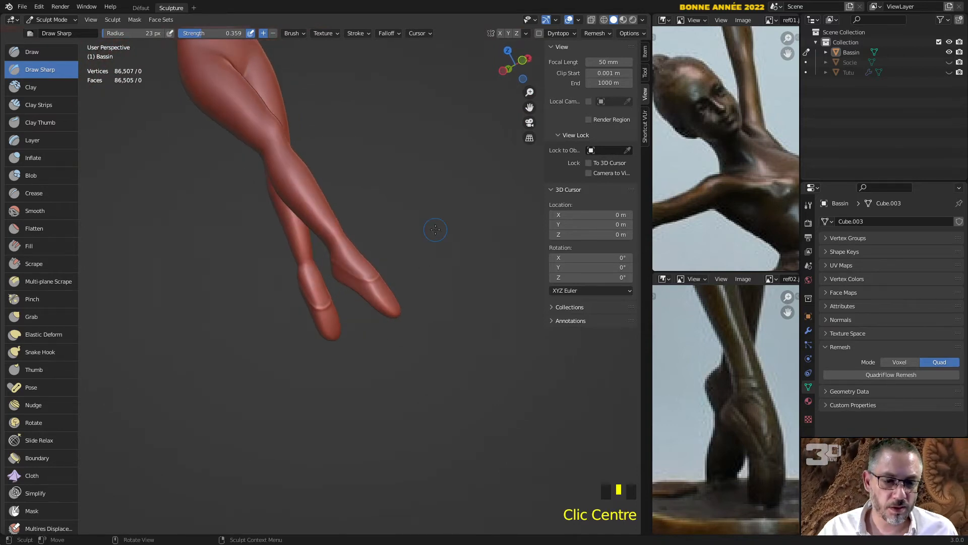
Soften the carved shoe edge along the side and instep of the foot with the Smooth brush
middle_drag(329, 305, 270, 339)
scroll(314, 344, up, 4)
scroll(313, 344, up, 2)
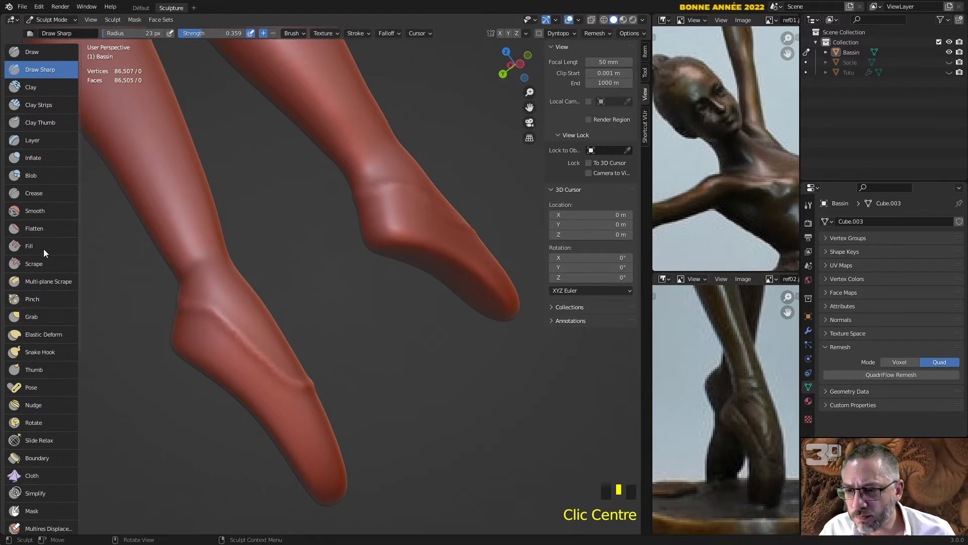
click(43, 211)
scroll(222, 400, up, 2)
drag(170, 330, 171, 330)
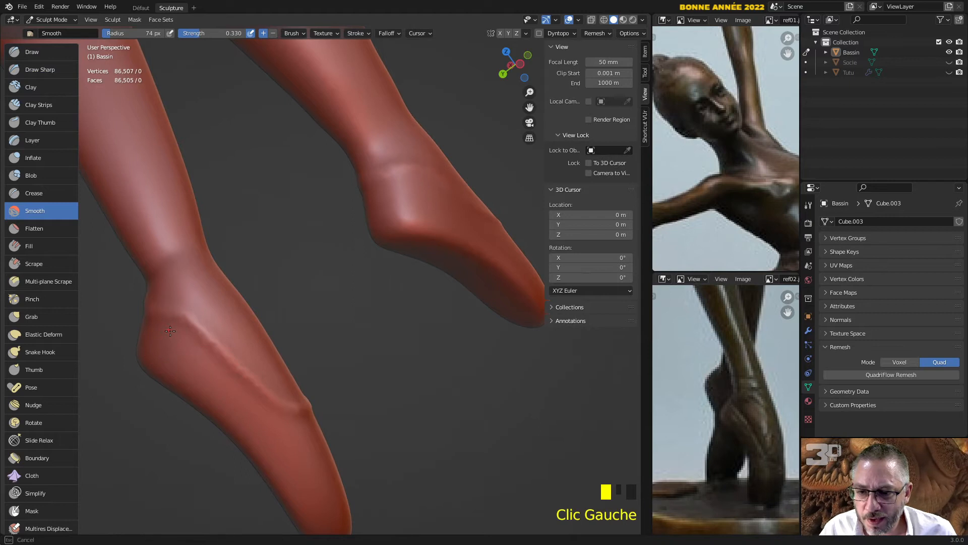
middle_drag(262, 407, 184, 312)
mouse_move(182, 308)
mouse_down()
mouse_move(182, 333)
mouse_move(203, 364)
mouse_up()
Smooth the remaining shoe edges around the heels and along the opposite sides of the feet
mouse_move(204, 364)
middle_down()
mouse_move(272, 88)
mouse_move(257, 166)
middle_up()
drag(250, 152, 197, 211)
middle_drag(198, 211, 318, 139)
drag(318, 139, 318, 138)
drag(228, 169, 228, 169)
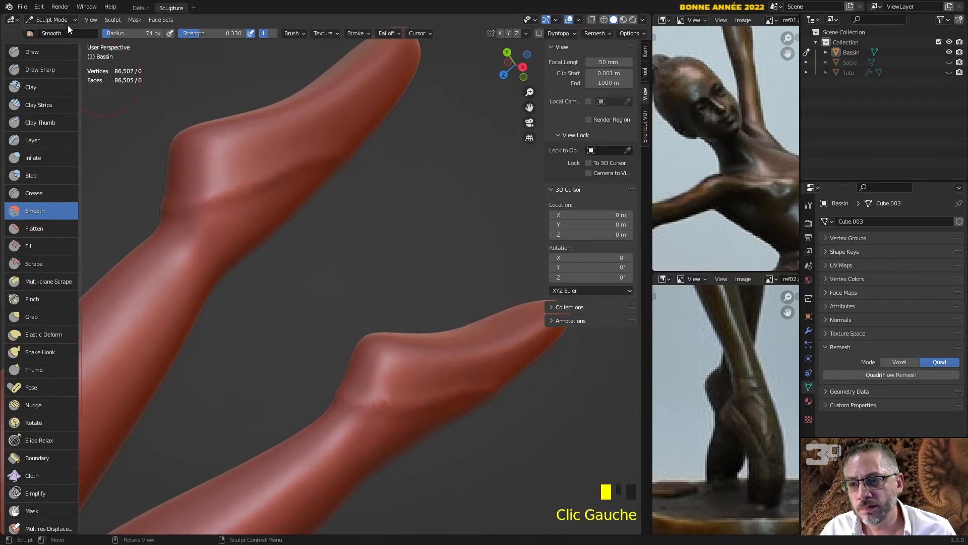
Add volume to the shoes with dabs of the Draw brush at a radius of 117 px
click(39, 60)
scroll(303, 227, down, 2)
middle_drag(303, 227, 364, 229)
scroll(364, 230, down, 2)
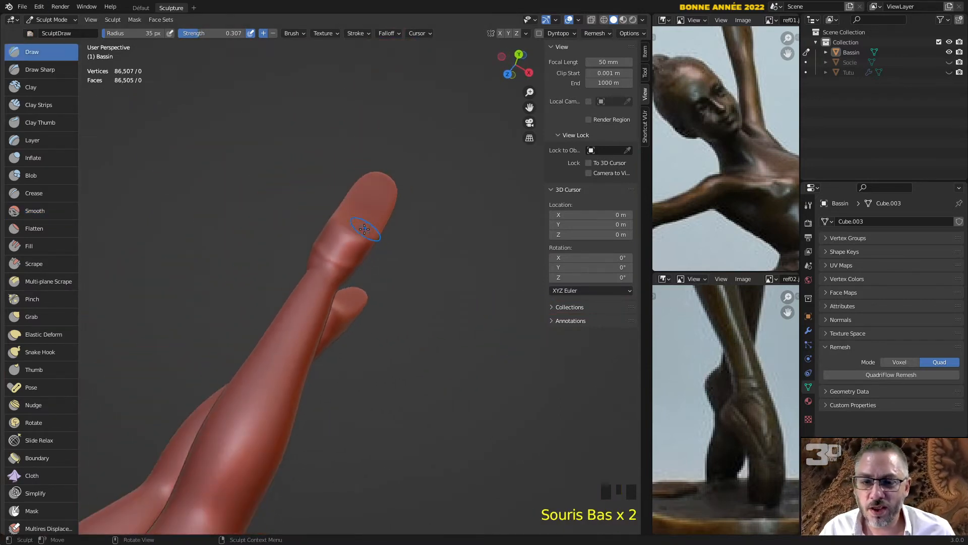
key(f)
click(338, 240)
click(337, 240)
click(334, 235)
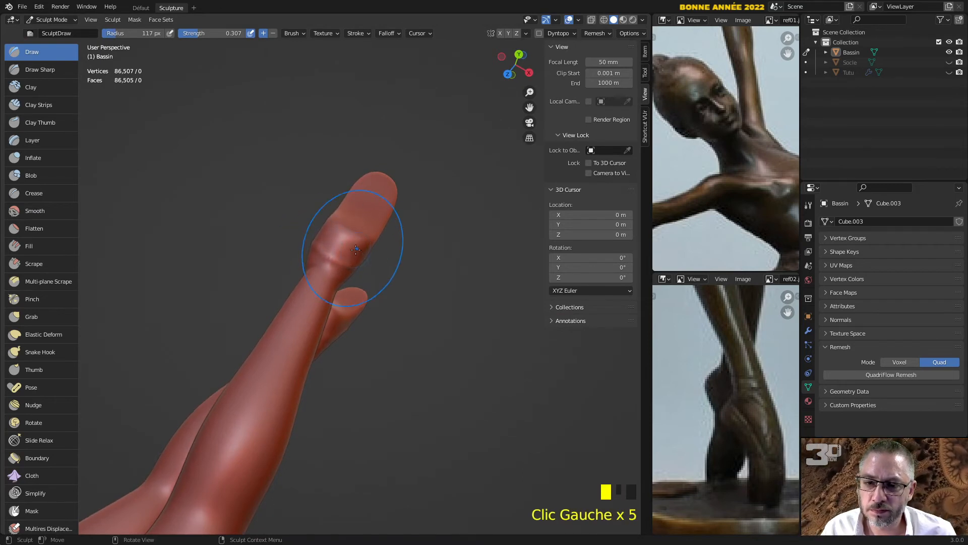
mouse_move(336, 236)
middle_down()
mouse_move(352, 265)
mouse_move(341, 277)
mouse_move(367, 298)
mouse_move(376, 334)
middle_up()
click(363, 278)
click(363, 278)
Build up the sole and heel areas of the shoes with repeated Draw brush dabs
middle_drag(327, 252, 267, 258)
scroll(343, 255, up, 4)
scroll(238, 259, down, 1)
click(260, 249)
click(255, 237)
click(281, 238)
click(281, 237)
mouse_move(281, 238)
middle_down()
mouse_move(411, 220)
mouse_move(325, 162)
mouse_move(416, 285)
mouse_move(320, 201)
middle_up()
click(403, 215)
click(364, 204)
click(359, 197)
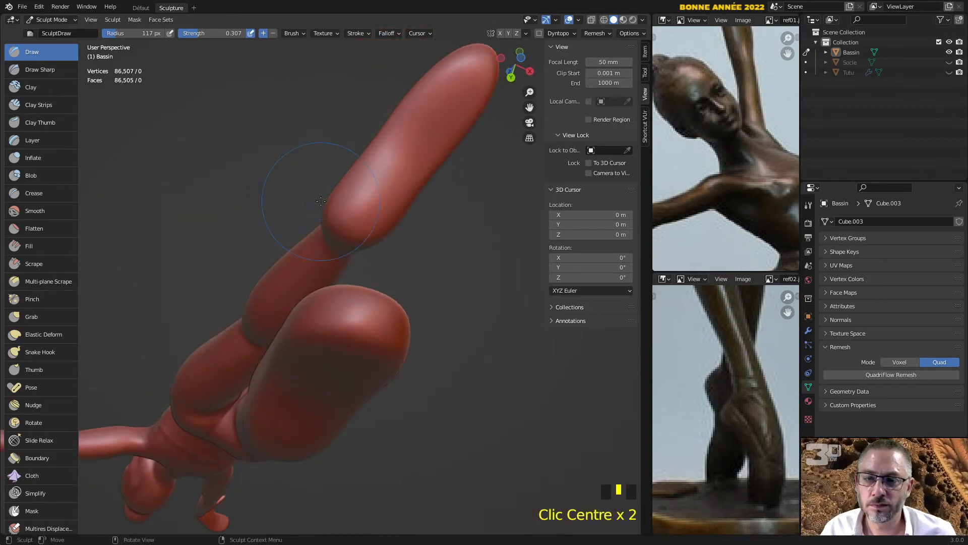
click(345, 196)
click(345, 196)
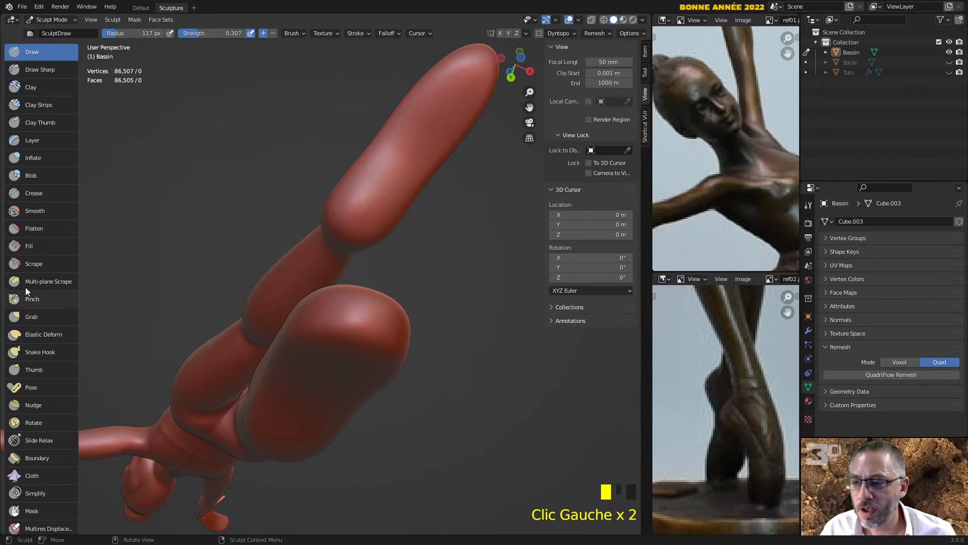
Reshape the toe and side outline of the shoe's sole with the Grab brush
click(44, 317)
scroll(302, 217, down, 1)
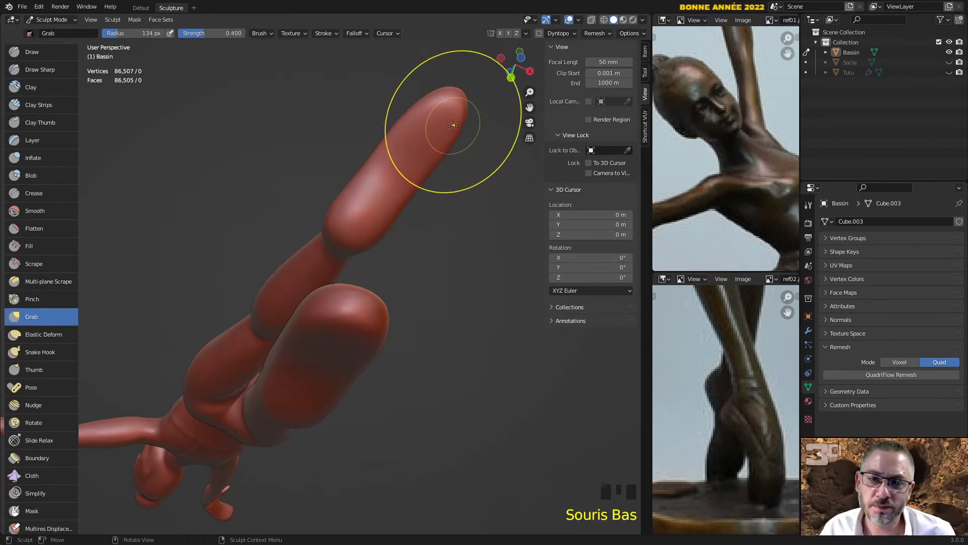
mouse_move(454, 132)
mouse_down()
mouse_move(459, 141)
mouse_move(446, 146)
mouse_move(367, 173)
mouse_move(335, 210)
mouse_up()
middle_drag(335, 209, 365, 48)
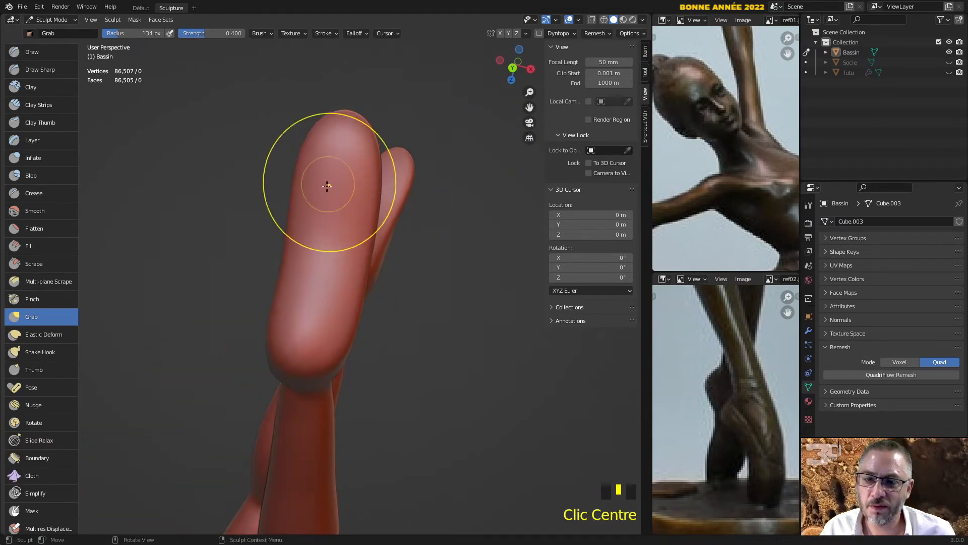
drag(286, 246, 294, 246)
drag(298, 203, 292, 202)
scroll(378, 222, down, 1)
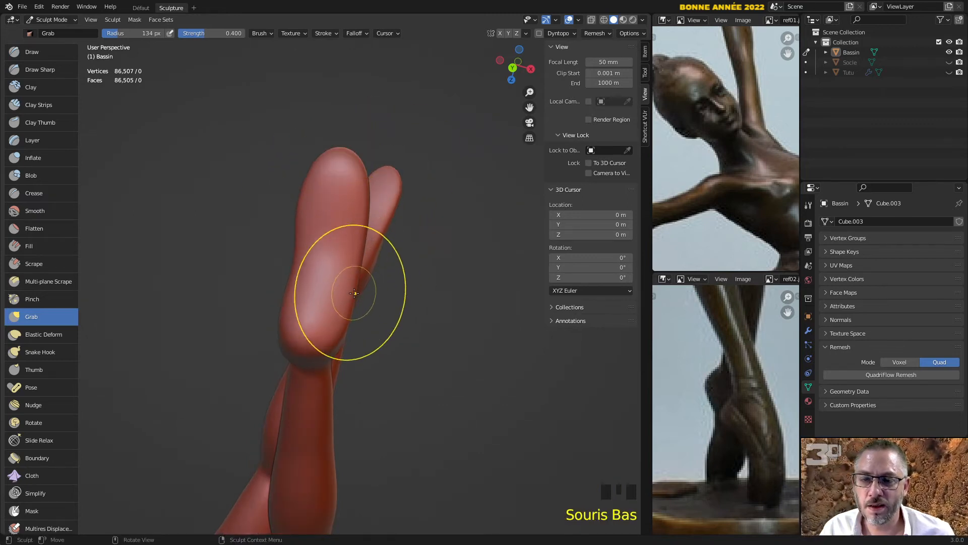
drag(354, 292, 353, 294)
Carve the leotard's leg opening on the front of the right leg, from hip to crotch, with Draw Sharp
mouse_move(344, 291)
middle_down()
mouse_move(357, 232)
mouse_move(285, 327)
mouse_move(373, 222)
mouse_move(363, 232)
mouse_move(393, 174)
mouse_move(476, 174)
mouse_move(443, 151)
mouse_move(469, 142)
mouse_move(439, 121)
mouse_move(424, 86)
mouse_move(377, 252)
mouse_move(416, 233)
mouse_move(446, 238)
middle_up()
scroll(357, 232, down, 2)
scroll(376, 221, down, 1)
scroll(322, 251, up, 2)
scroll(372, 255, up, 2)
middle_drag(367, 256, 394, 212)
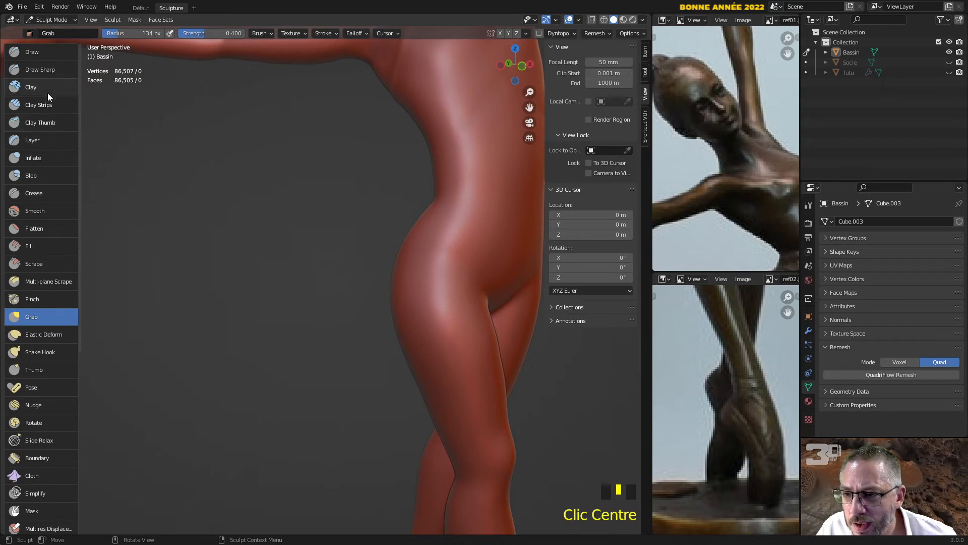
click(51, 71)
middle_drag(459, 264, 398, 280)
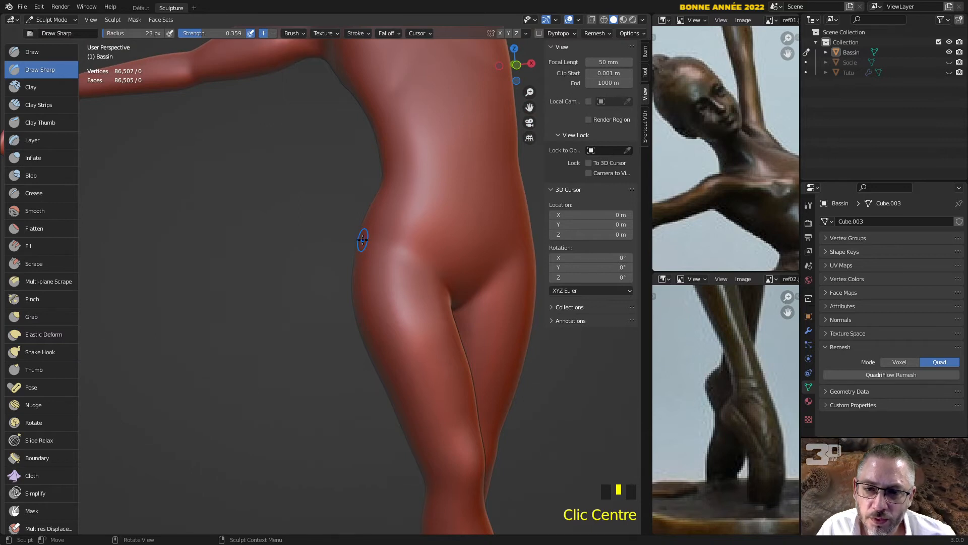
drag(363, 240, 377, 244)
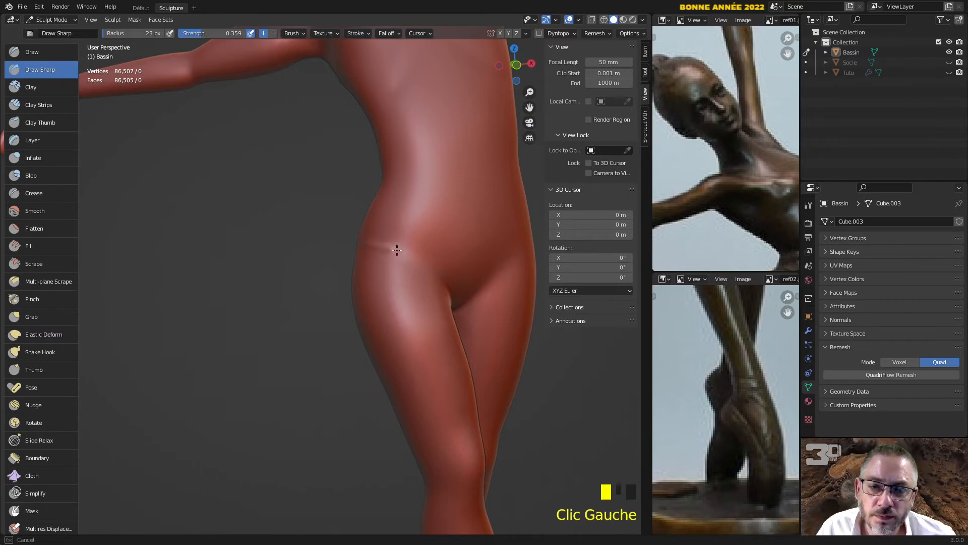
middle_drag(420, 264, 298, 288)
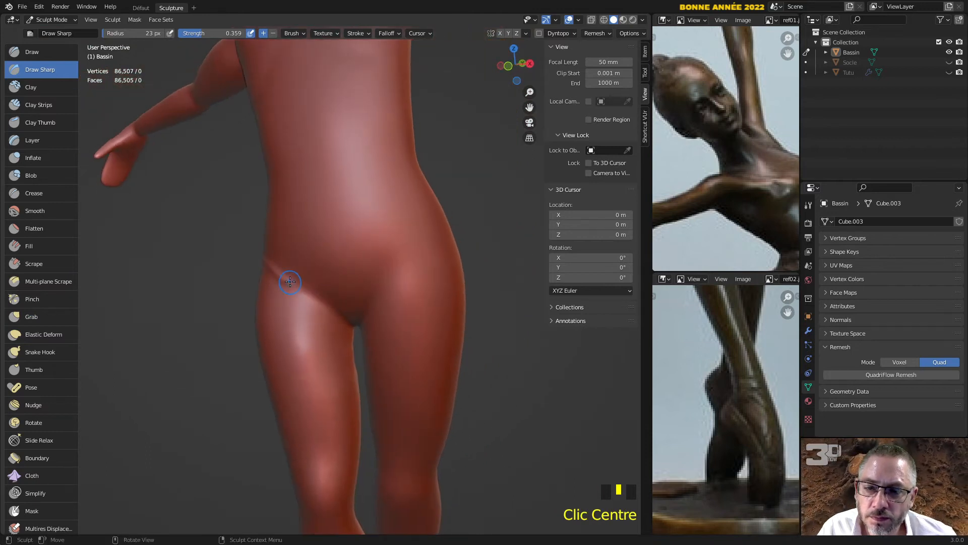
drag(289, 282, 305, 295)
drag(360, 339, 358, 336)
middle_drag(358, 336, 418, 331)
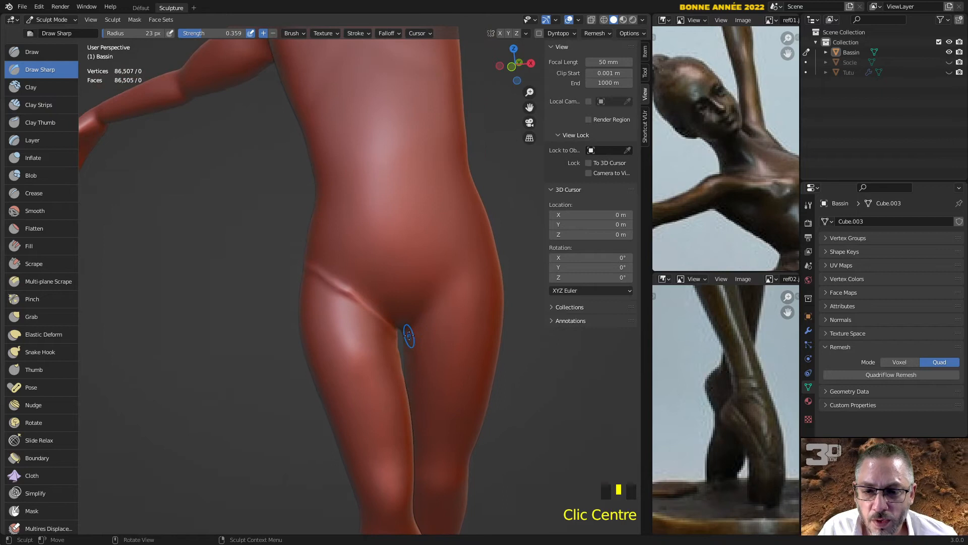
drag(408, 335, 444, 312)
key(ctrl+z)
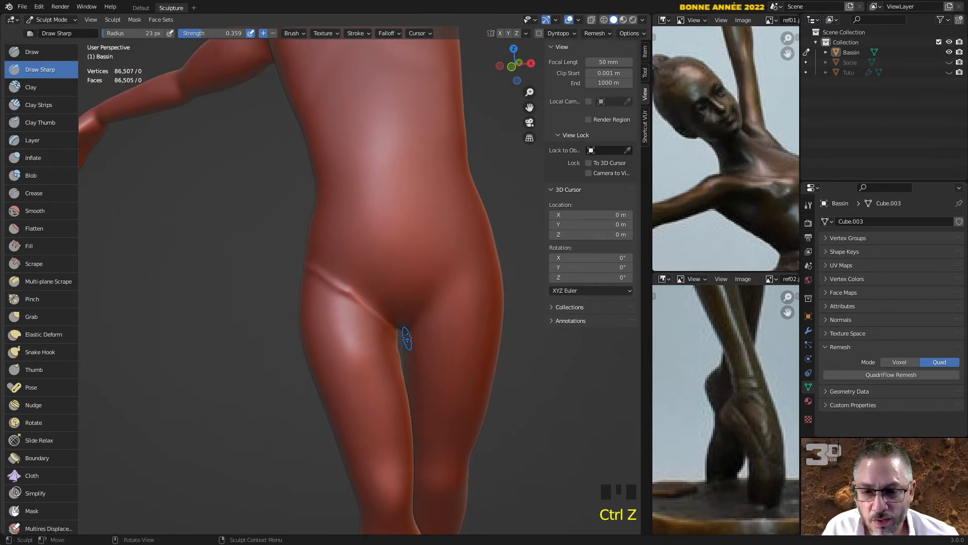
drag(407, 338, 415, 325)
middle_drag(458, 281, 355, 277)
mouse_move(309, 305)
middle_down()
mouse_move(401, 275)
mouse_move(422, 305)
middle_up()
key(ctrl+z)
drag(423, 305, 444, 275)
key(ctrl+z)
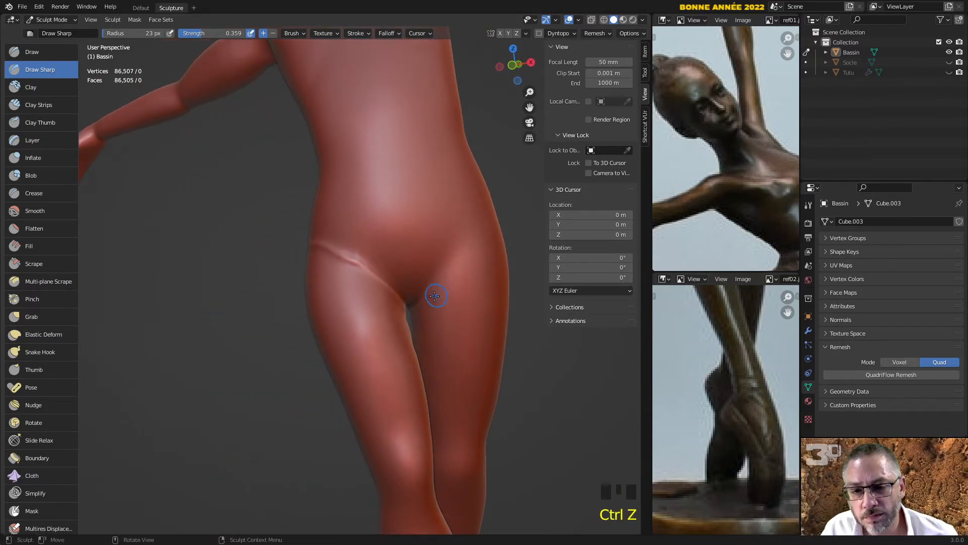
Carve the leotard's leg opening around the left leg, from the crotch over the hip to beneath the buttock, with Draw Sharp
drag(413, 306, 420, 301)
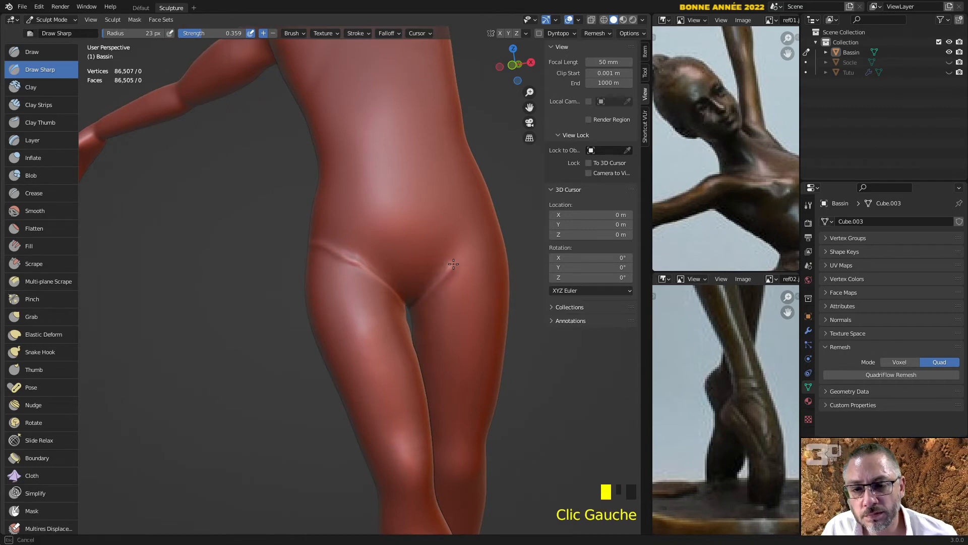
middle_drag(499, 216, 244, 300)
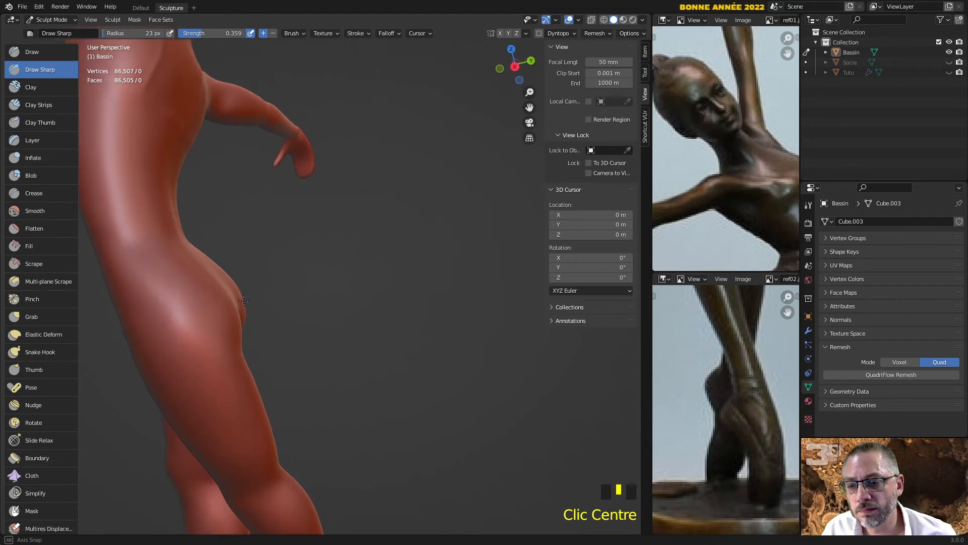
drag(136, 319, 146, 315)
drag(215, 316, 213, 317)
mouse_move(214, 316)
middle_down()
mouse_move(160, 335)
mouse_move(184, 322)
middle_up()
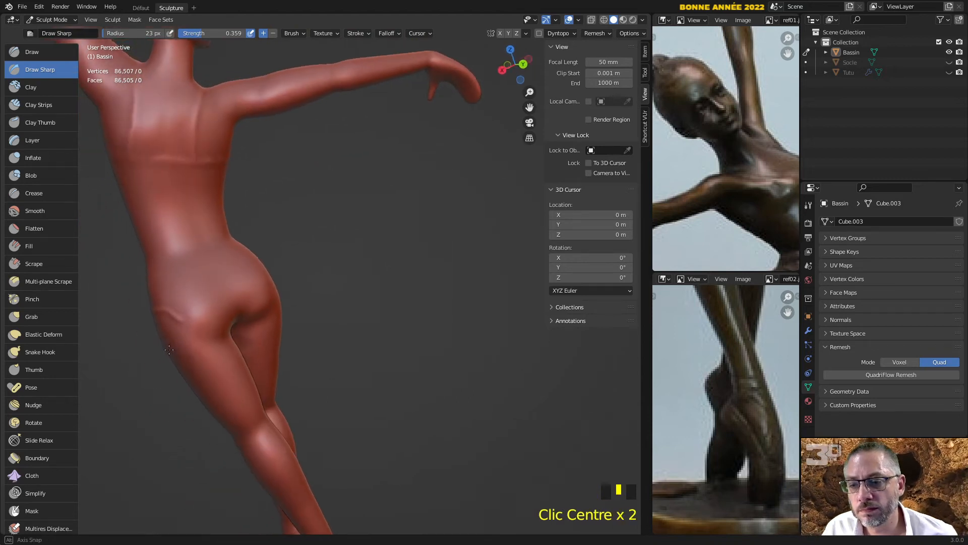
drag(183, 319, 195, 327)
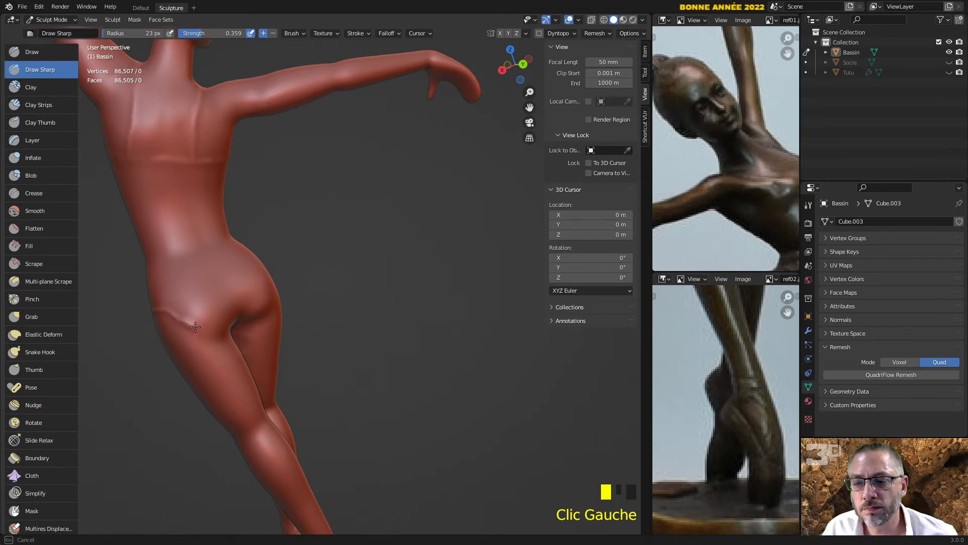
Carve the rear of the right leg opening from under the buttock up the outer hip to join the front line
middle_drag(230, 331, 373, 271)
drag(339, 270, 348, 263)
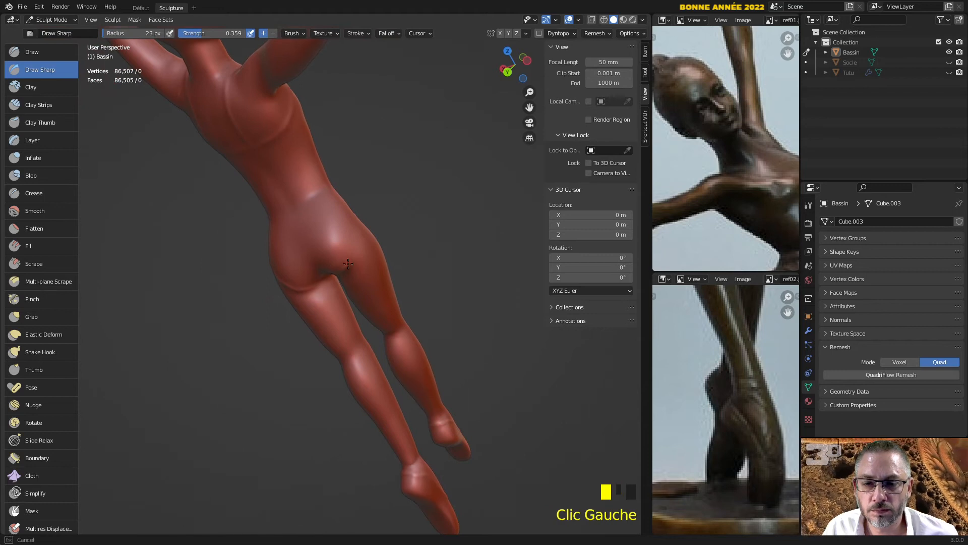
middle_drag(357, 245, 404, 161)
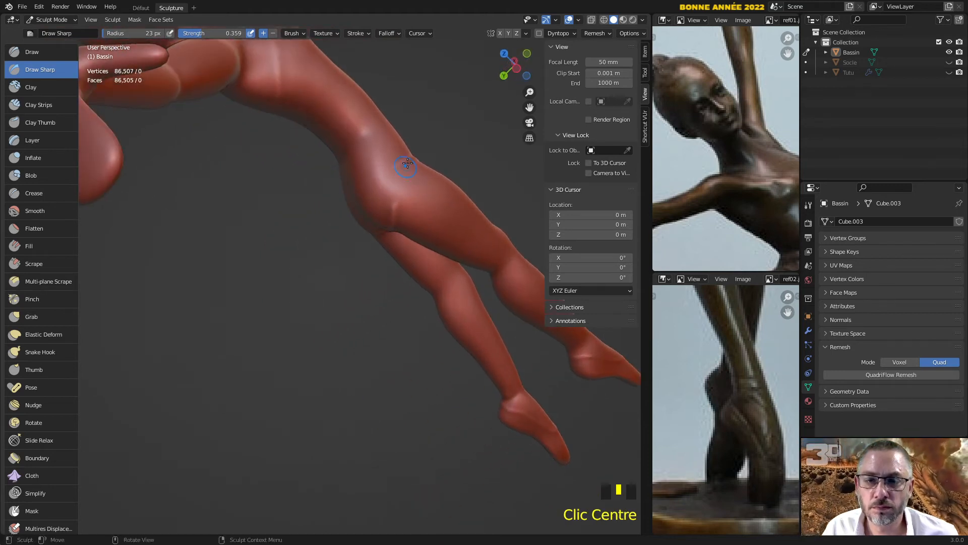
click(404, 160)
drag(389, 194, 394, 207)
key(ctrl+z)
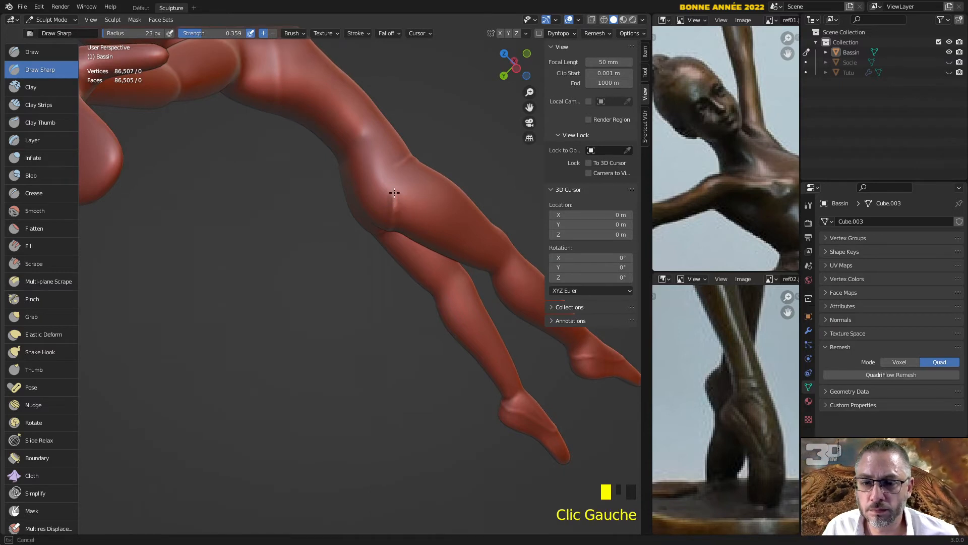
Smooth the leotard surface beside the leg-opening line on the right hip and buttock
middle_drag(393, 201, 416, 156)
shift+drag(416, 155, 378, 223)
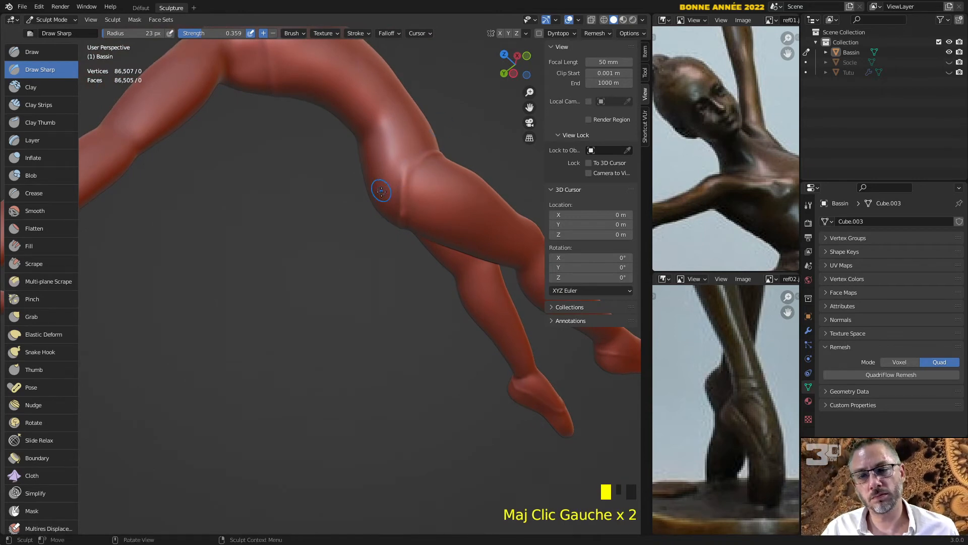
middle_drag(381, 190, 483, 142)
shift+drag(378, 231, 384, 214)
middle_drag(380, 244, 372, 270)
scroll(281, 296, up, 3)
Set the brush radius to 48 px and smooth along the leg openings under the buttocks and around the left hip
middle_drag(281, 296, 259, 282)
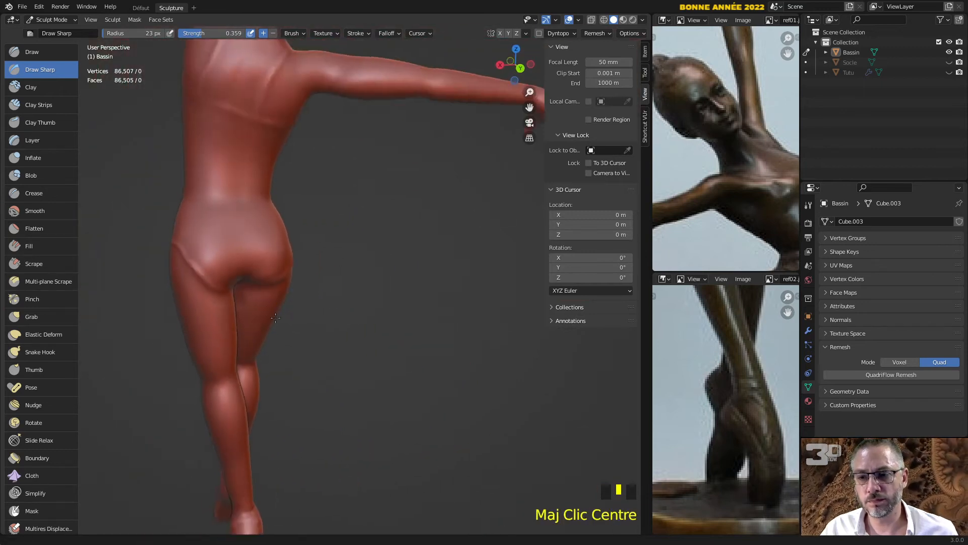
scroll(260, 282, up, 4)
key(f)
click(272, 283)
shift+drag(252, 275, 297, 325)
mouse_move(359, 304)
middle_down()
mouse_move(332, 273)
mouse_move(183, 239)
middle_up()
scroll(330, 268, down, 2)
shift+drag(186, 255, 230, 236)
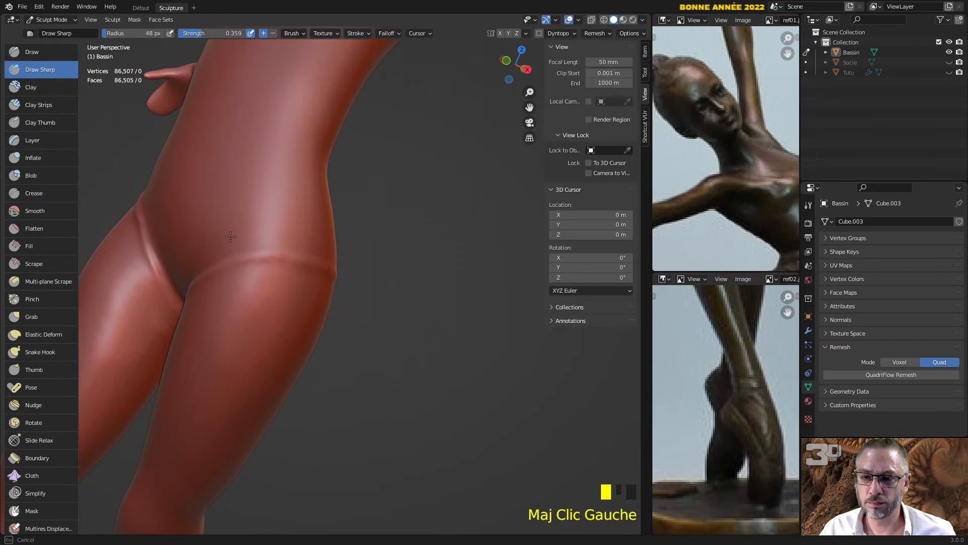
shift+drag(310, 244, 312, 247)
middle_drag(312, 247, 216, 270)
shift+drag(201, 273, 180, 277)
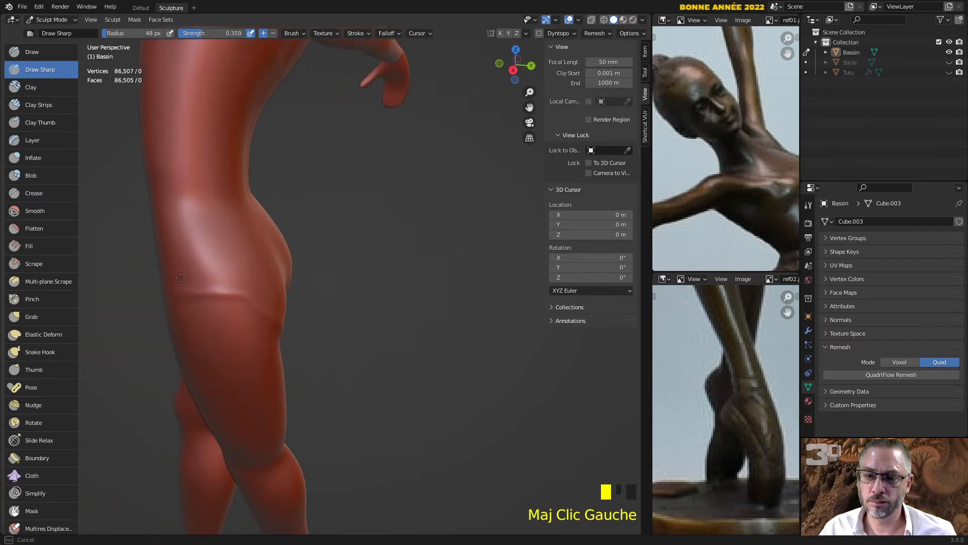
shift+drag(259, 279, 277, 273)
Carve the hairline across the forehead toward the left temple with Draw Sharp at a radius of 30 px
scroll(279, 272, down, 6)
mouse_move(279, 272)
middle_down()
mouse_move(364, 217)
mouse_move(373, 272)
mouse_move(489, 357)
middle_up()
mouse_move(436, 290)
ctrl+middle_down()
mouse_move(444, 272)
mouse_move(461, 280)
mouse_move(399, 354)
ctrl+middle_up()
scroll(386, 211, up, 2)
shift+middle_drag(381, 91, 330, 241)
scroll(325, 238, up, 2)
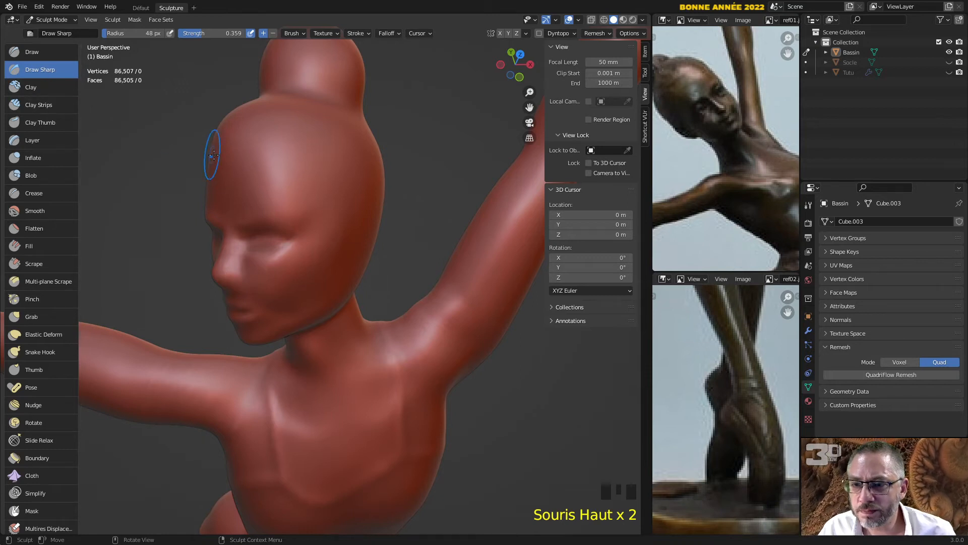
key(f)
click(246, 160)
middle_drag(227, 150, 324, 152)
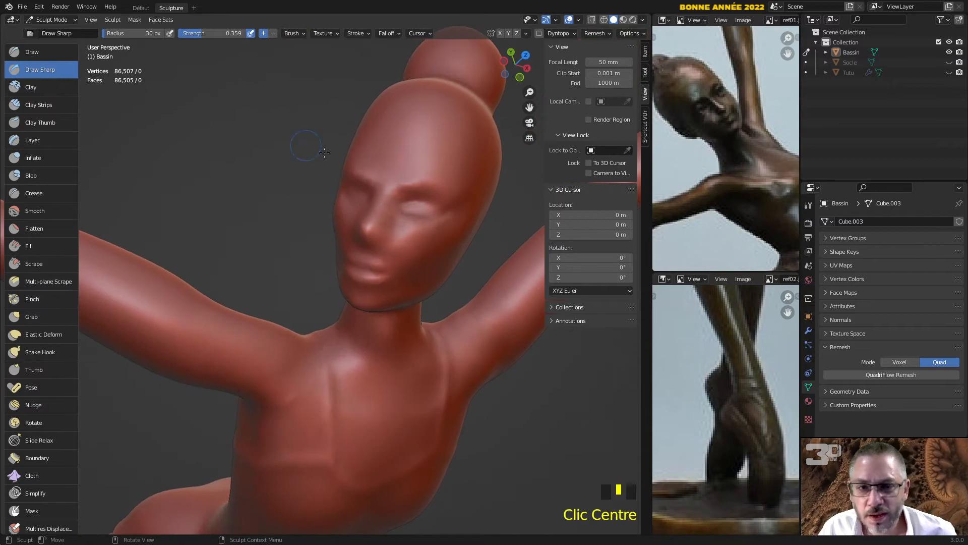
middle_click(387, 163)
click(419, 117)
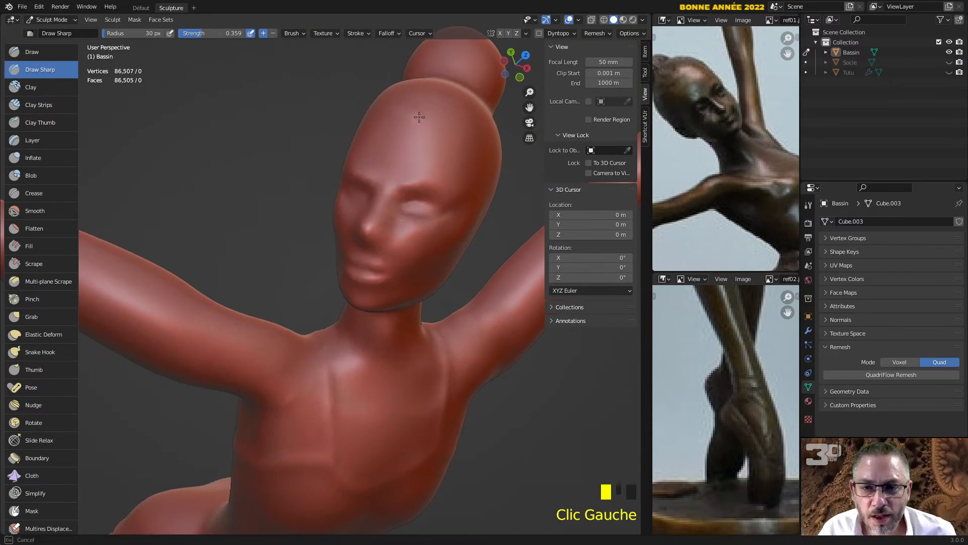
middle_drag(462, 138, 340, 132)
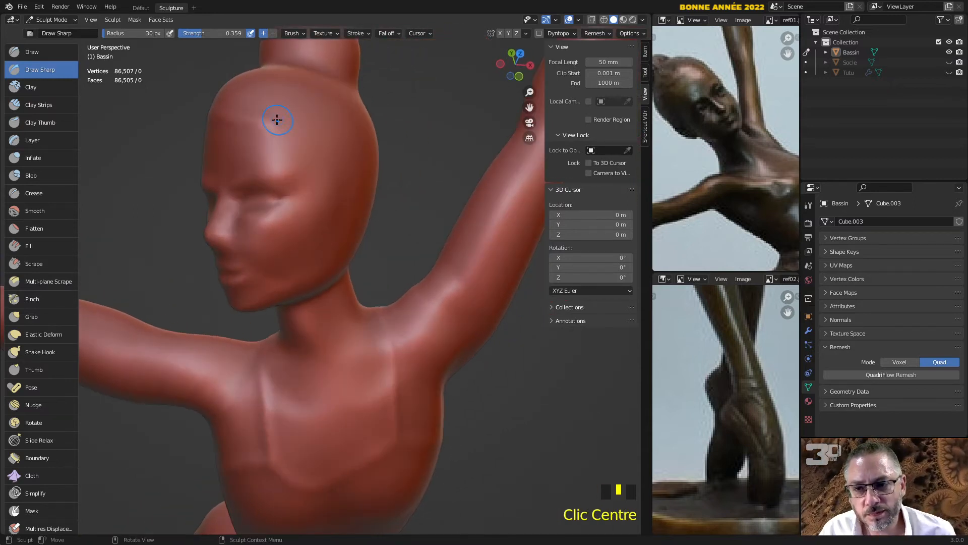
drag(277, 120, 292, 132)
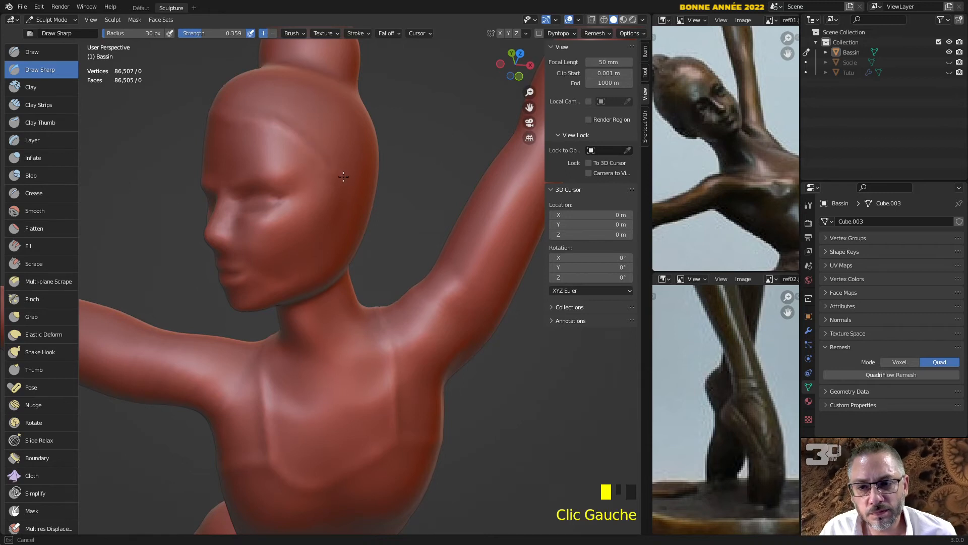
Extend the carved hairline down the left side of the head and behind the jaw to the nape
middle_drag(347, 223, 186, 275)
drag(139, 284, 155, 294)
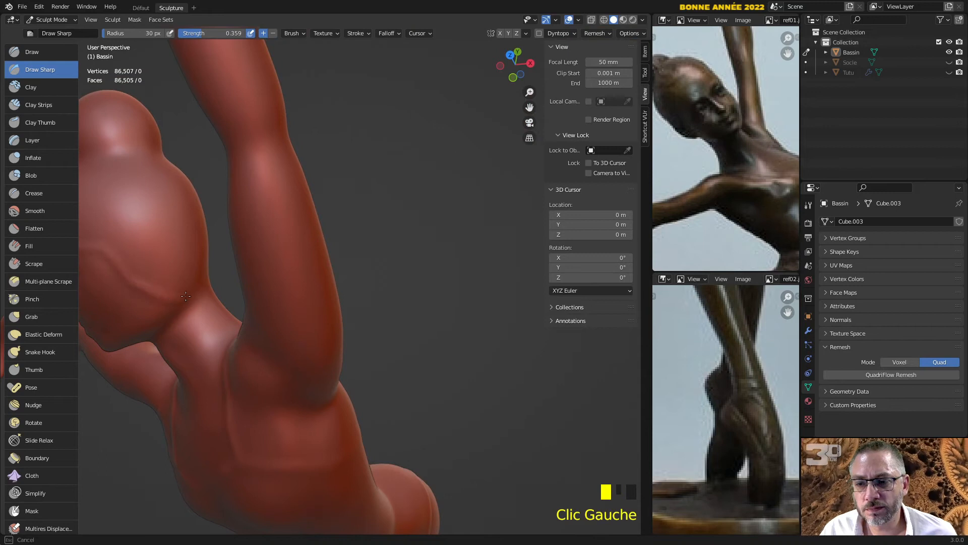
middle_drag(243, 260, 191, 372)
drag(192, 373, 237, 272)
mouse_move(237, 273)
middle_down()
mouse_move(528, 436)
mouse_move(391, 61)
middle_up()
Carve the hairline from the right temple down past the ear area and across the nape
middle_drag(213, 111, 233, 262)
middle_drag(231, 391, 302, 58)
shift+middle_drag(363, 70, 270, 189)
scroll(315, 165, up, 3)
shift+middle_drag(340, 49, 347, 170)
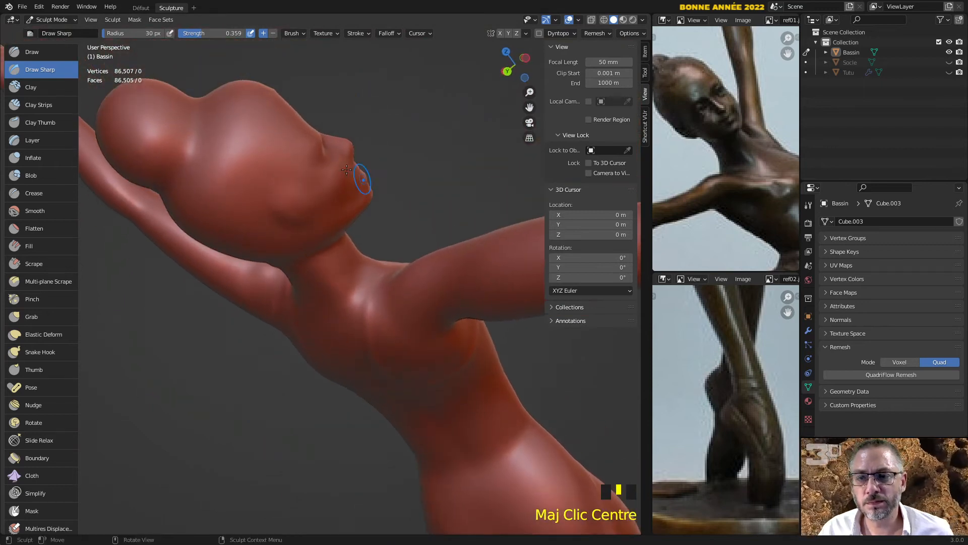
drag(273, 100, 263, 132)
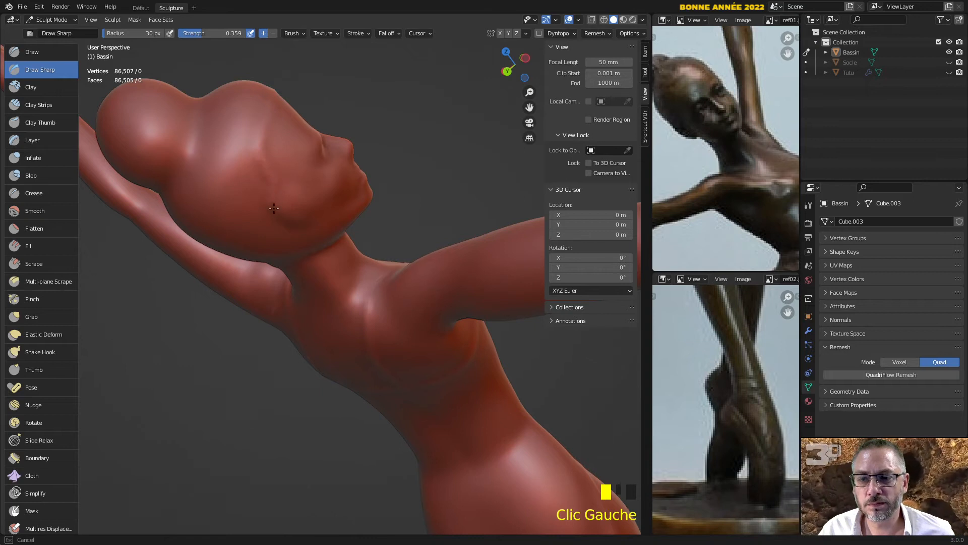
drag(290, 231, 297, 242)
middle_drag(303, 253, 429, 62)
drag(216, 328, 208, 331)
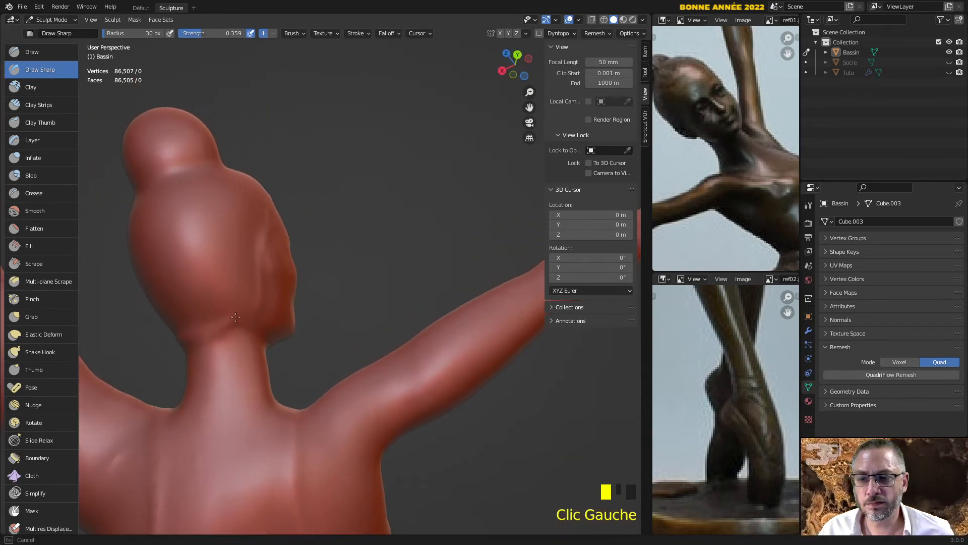
drag(255, 307, 218, 252)
Carve lengthwise hair strands down the back of the head between the bun and the nape
scroll(204, 258, down, 2)
middle_drag(219, 275, 259, 266)
drag(183, 218, 209, 292)
drag(214, 218, 224, 265)
drag(241, 217, 243, 284)
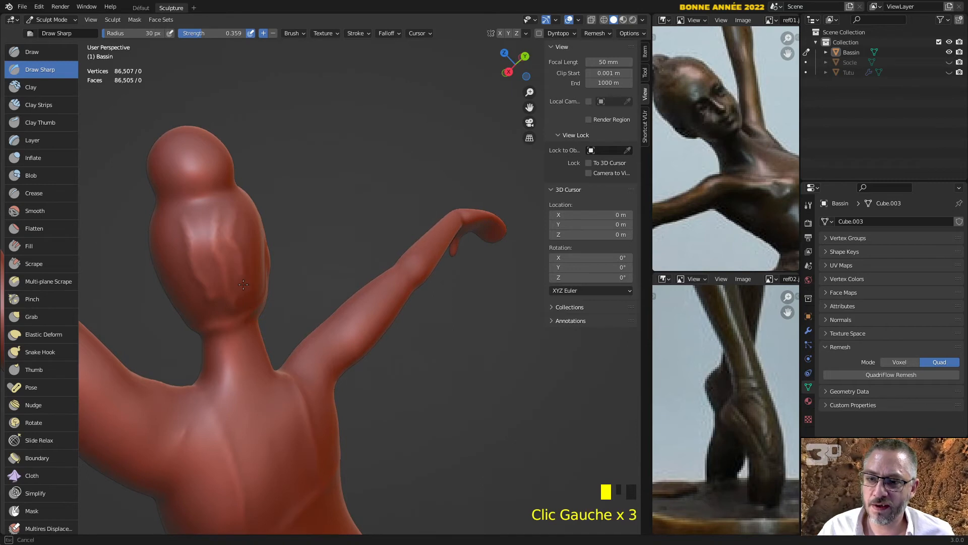
middle_drag(277, 211, 221, 287)
mouse_move(215, 242)
mouse_down()
mouse_move(220, 267)
mouse_move(182, 203)
mouse_up()
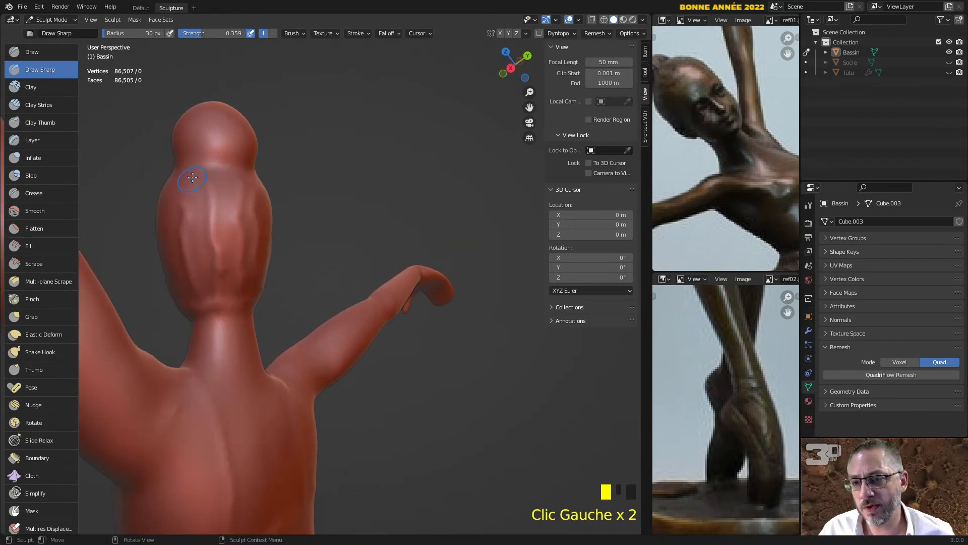
Carve hair strand grooves over the back and side of the bun with Draw Sharp
middle_drag(192, 177, 210, 203)
mouse_move(217, 110)
mouse_down()
mouse_move(210, 180)
mouse_move(236, 144)
mouse_up()
middle_drag(285, 151, 174, 262)
click(207, 287)
middle_drag(229, 285, 433, 272)
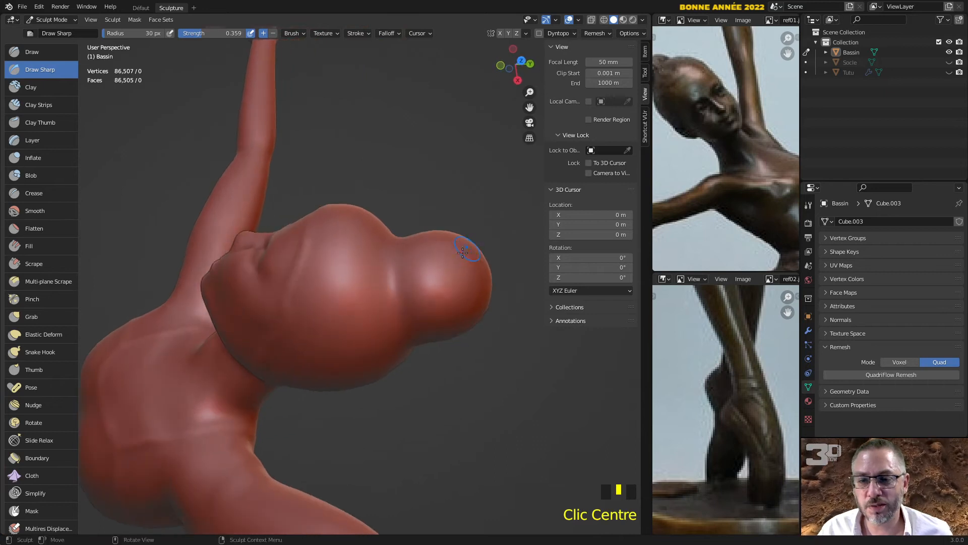
click(436, 271)
mouse_move(429, 273)
mouse_down()
mouse_move(475, 265)
mouse_move(438, 300)
mouse_up()
Carve hair strands along the side of the head from the hairline back to the bun
middle_drag(355, 307, 361, 227)
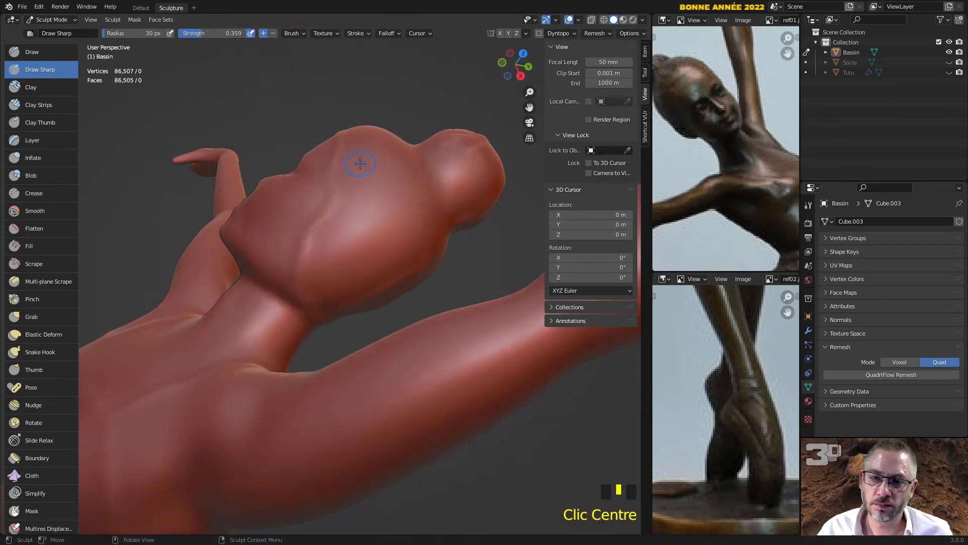
drag(360, 162, 345, 163)
middle_drag(431, 163, 370, 209)
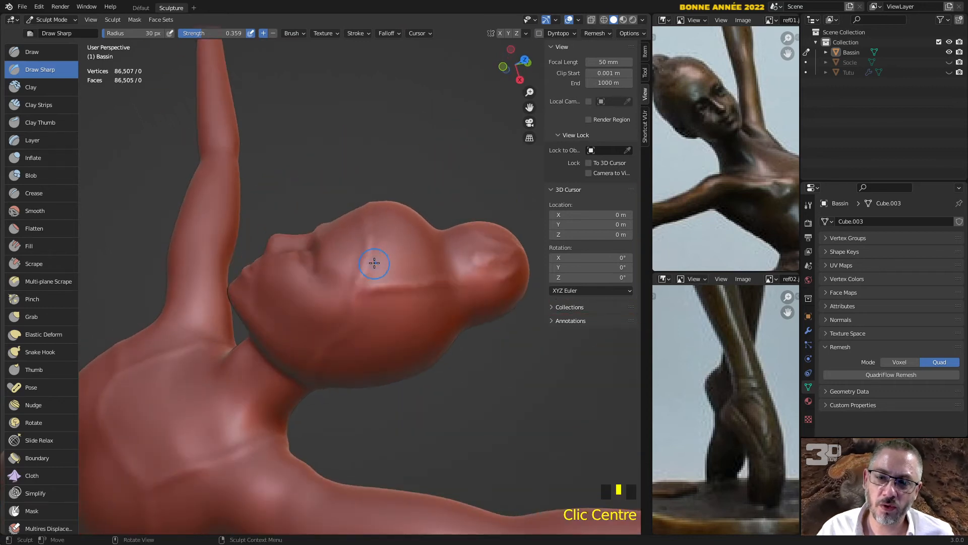
drag(371, 255, 442, 260)
click(408, 275)
Carve hair strands over the top of the head from the forehead hairline to the bun and onto it
mouse_move(408, 275)
shift+middle_down()
mouse_move(247, 200)
mouse_move(322, 256)
mouse_move(237, 301)
shift+middle_up()
drag(237, 301, 330, 291)
click(257, 265)
middle_drag(320, 275, 285, 308)
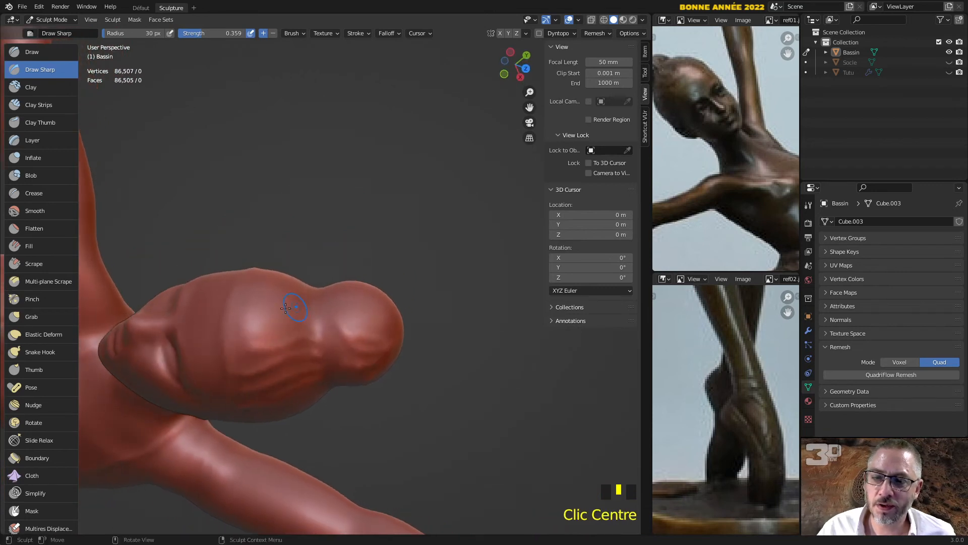
drag(240, 313, 343, 308)
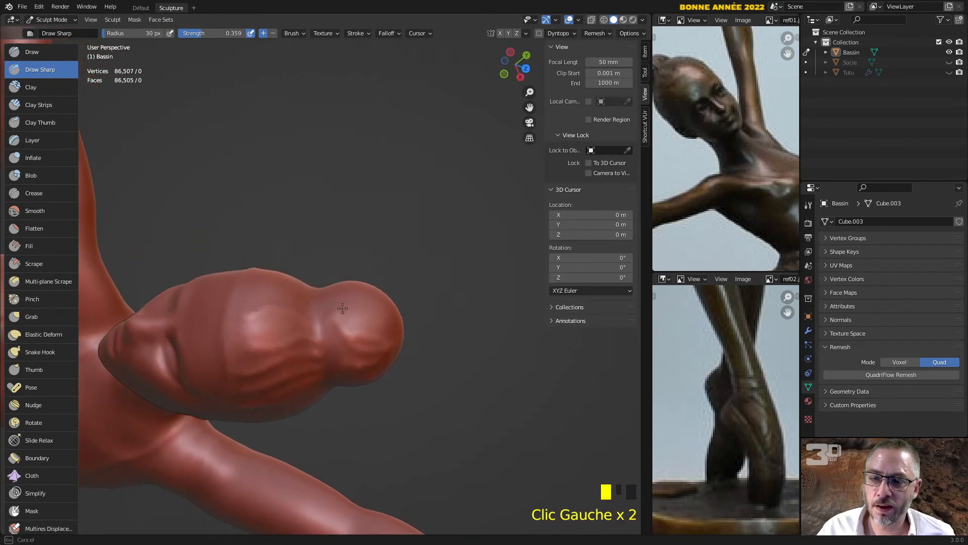
middle_drag(387, 314, 281, 389)
click(289, 382)
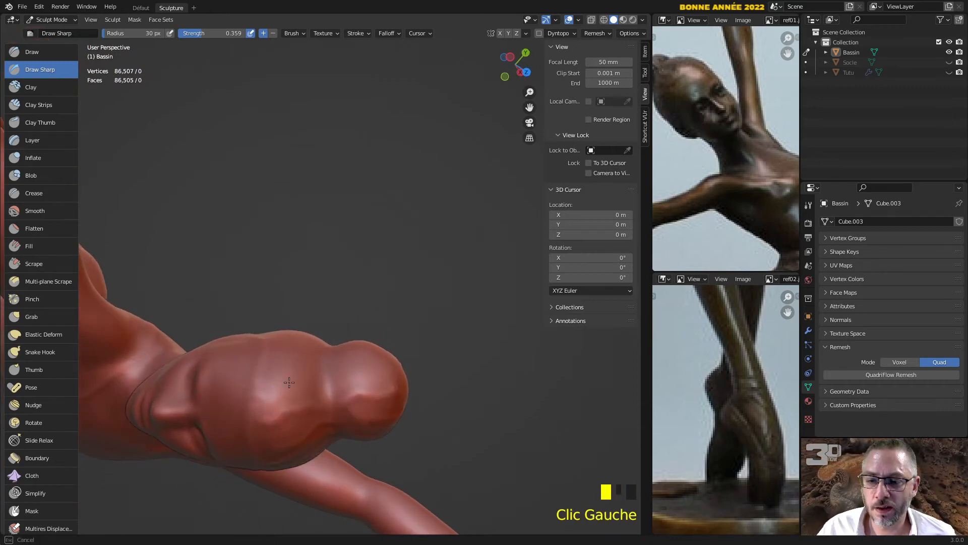
drag(329, 392, 368, 372)
Add closely spaced strand strokes on the crown and on the front of the bun
middle_drag(325, 370, 328, 316)
scroll(327, 315, up, 3)
drag(256, 341, 315, 311)
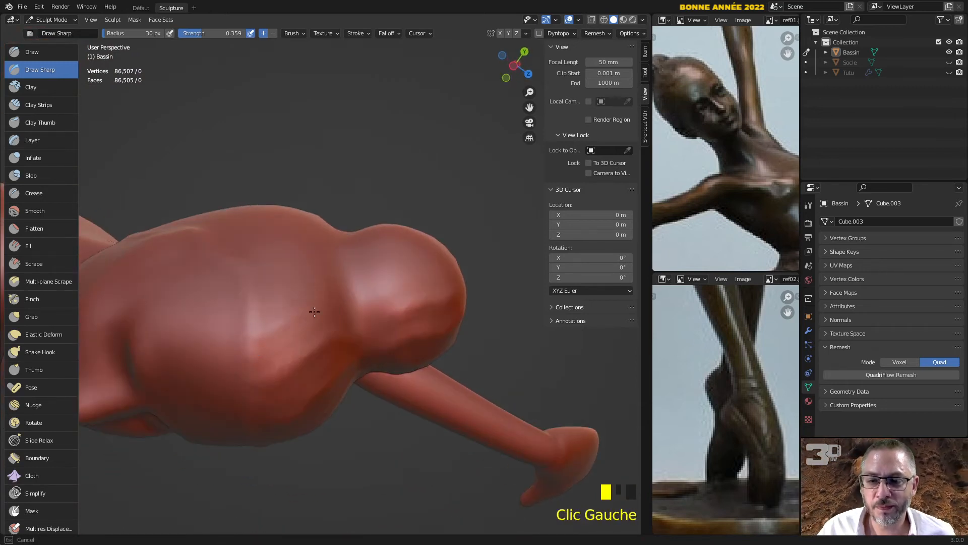
drag(368, 298, 415, 265)
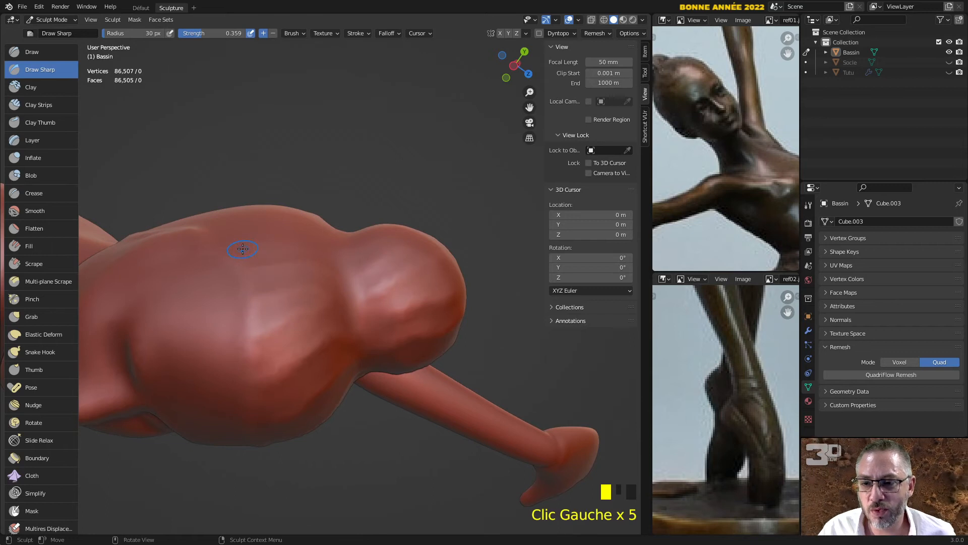
Fill the remaining smooth areas of the crown with hair strands running between the hairline and the bun
middle_drag(324, 247, 266, 339)
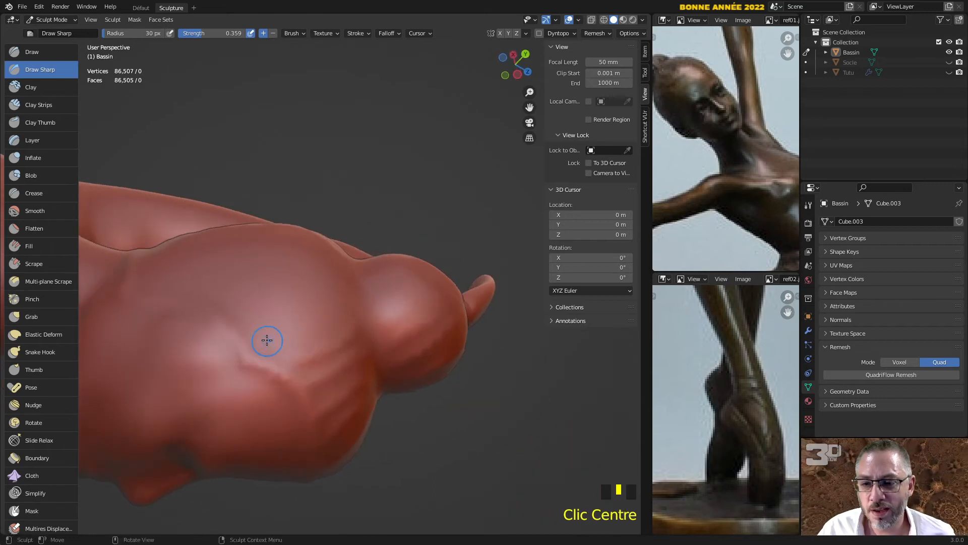
click(319, 308)
drag(251, 312, 326, 281)
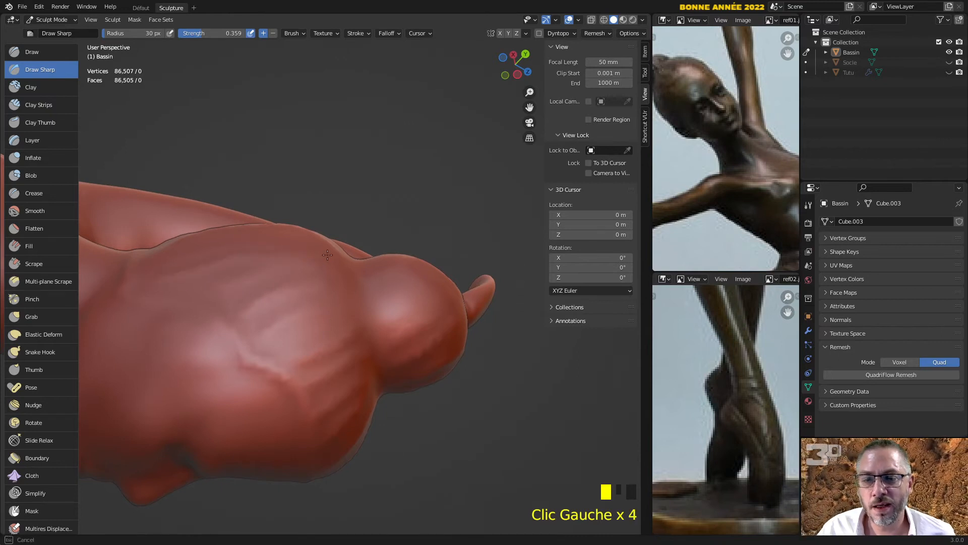
mouse_move(365, 304)
middle_down()
mouse_move(385, 320)
mouse_move(370, 356)
mouse_move(328, 339)
middle_up()
click(370, 351)
drag(305, 304, 324, 360)
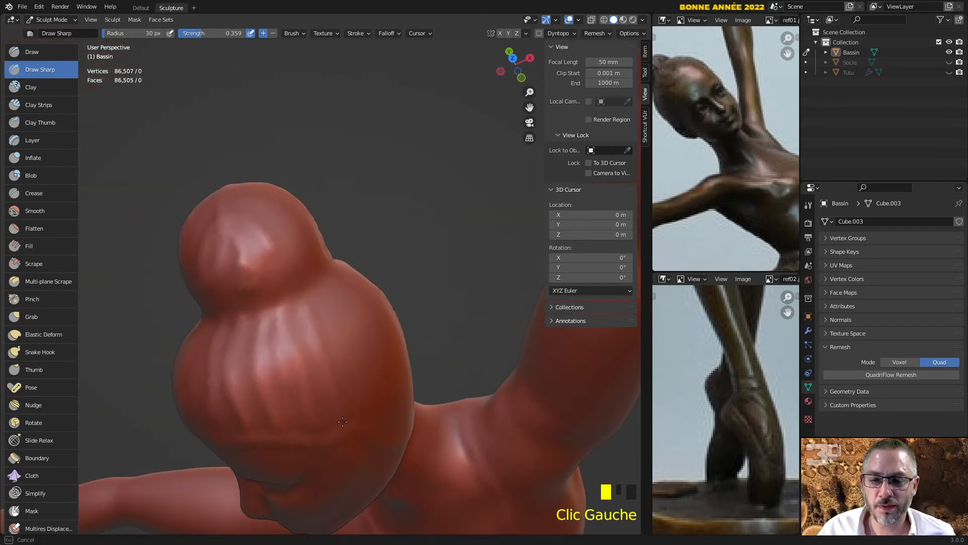
Carve hair strands with Draw Sharp along the side and back of the head and onto the bun, softening the hairline edge
shift+middle_drag(368, 348, 371, 210)
mouse_move(437, 209)
middle_down()
mouse_move(346, 205)
mouse_move(320, 252)
middle_up()
mouse_move(321, 258)
mouse_down()
mouse_move(293, 177)
mouse_move(323, 158)
mouse_up()
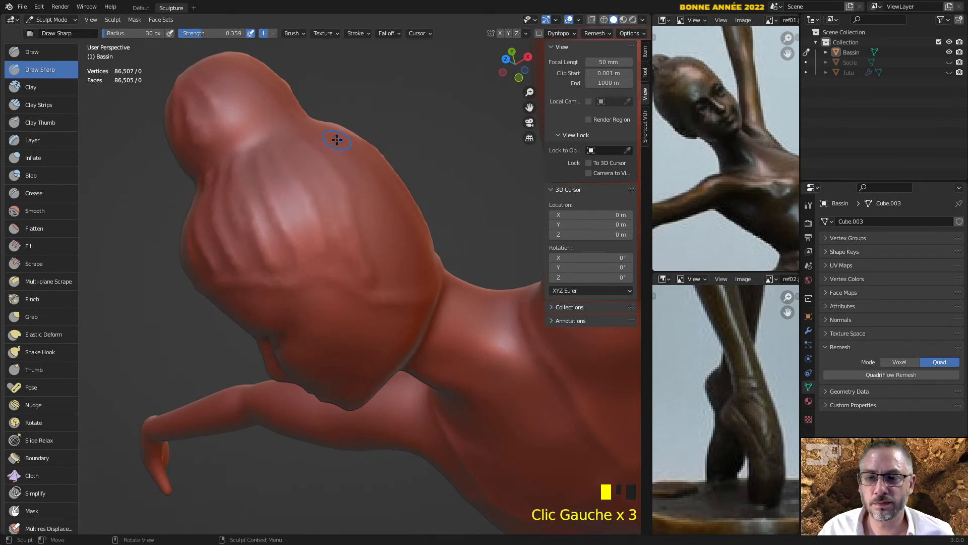
shift+drag(378, 289, 369, 278)
shift+drag(404, 280, 419, 270)
middle_drag(419, 270, 352, 236)
mouse_move(351, 235)
mouse_down()
mouse_move(368, 204)
mouse_move(419, 242)
mouse_up()
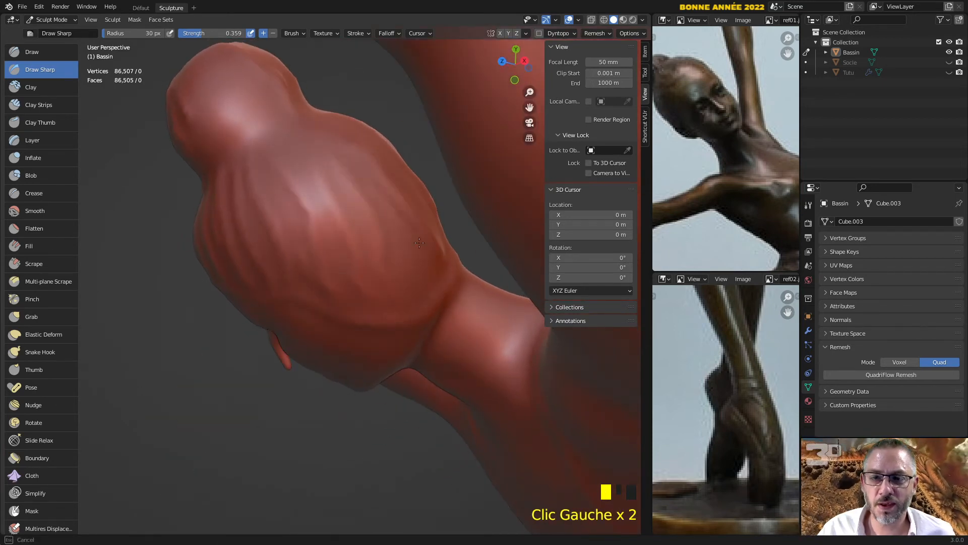
drag(220, 83, 254, 120)
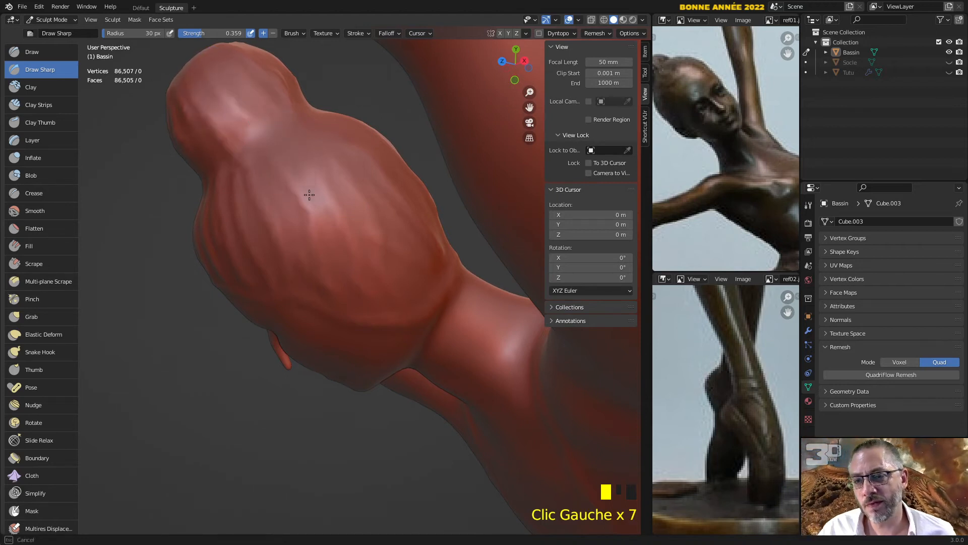
Soften the hair strands above the forehead and at the temple with the Smooth brush
middle_drag(340, 208, 323, 248)
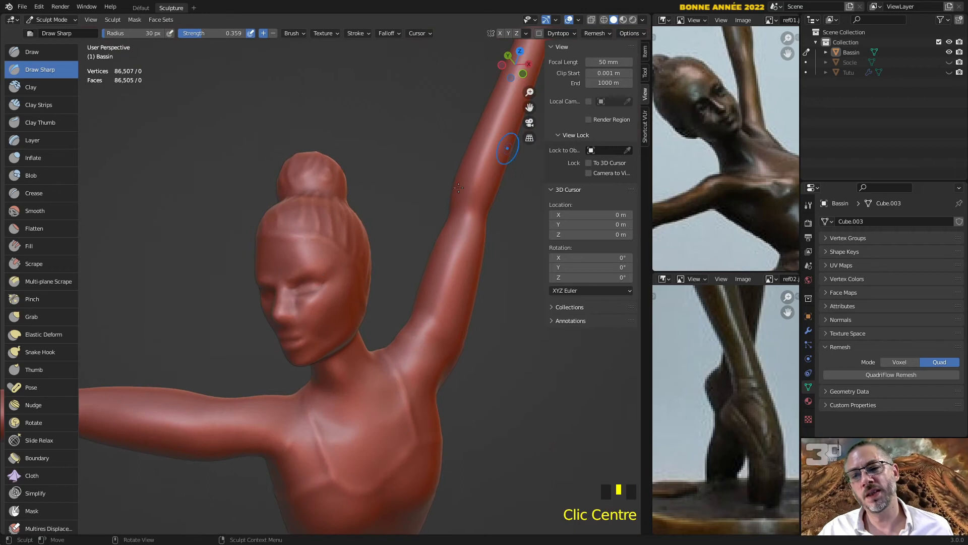
scroll(323, 248, down, 4)
scroll(323, 248, up, 6)
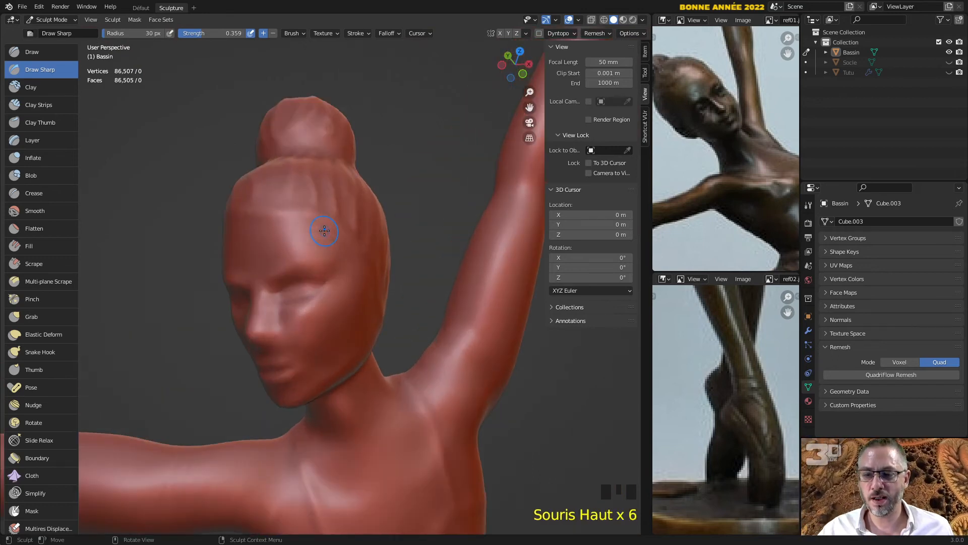
click(52, 211)
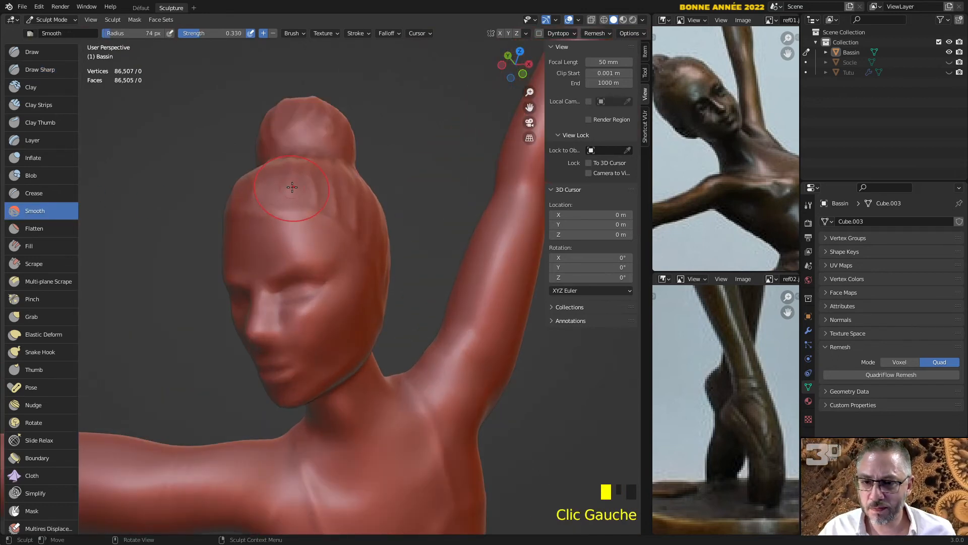
drag(292, 187, 308, 185)
drag(308, 185, 343, 178)
middle_drag(339, 187, 393, 186)
drag(356, 179, 339, 171)
drag(339, 171, 356, 178)
drag(355, 178, 338, 171)
Smooth the hair strands over the crown, the other side of the head and the back below the bun
middle_drag(323, 182, 368, 222)
mouse_move(354, 218)
mouse_down()
mouse_move(348, 199)
mouse_move(327, 196)
mouse_up()
drag(315, 212, 297, 197)
drag(277, 196, 261, 213)
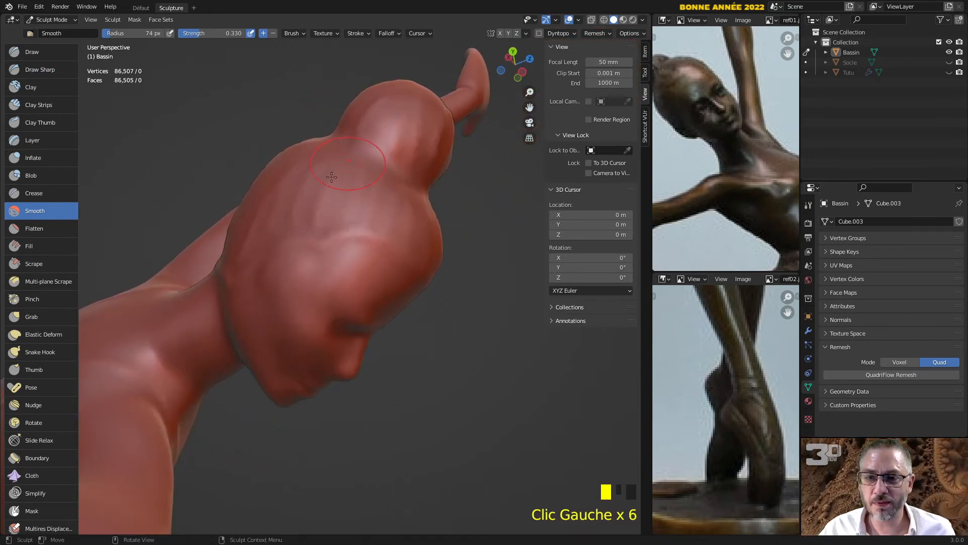
middle_drag(332, 177, 419, 290)
drag(358, 232, 308, 227)
drag(293, 214, 266, 224)
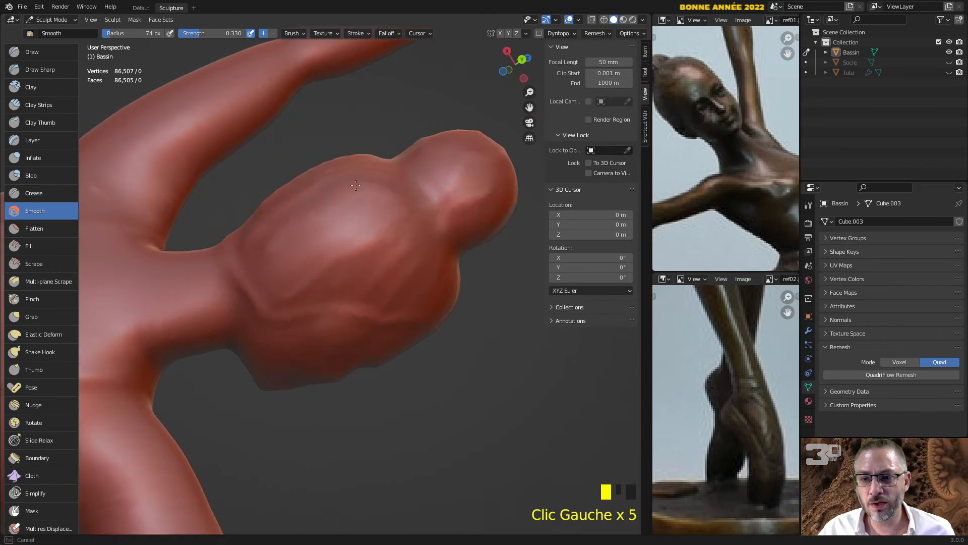
drag(388, 234, 348, 237)
drag(406, 254, 399, 262)
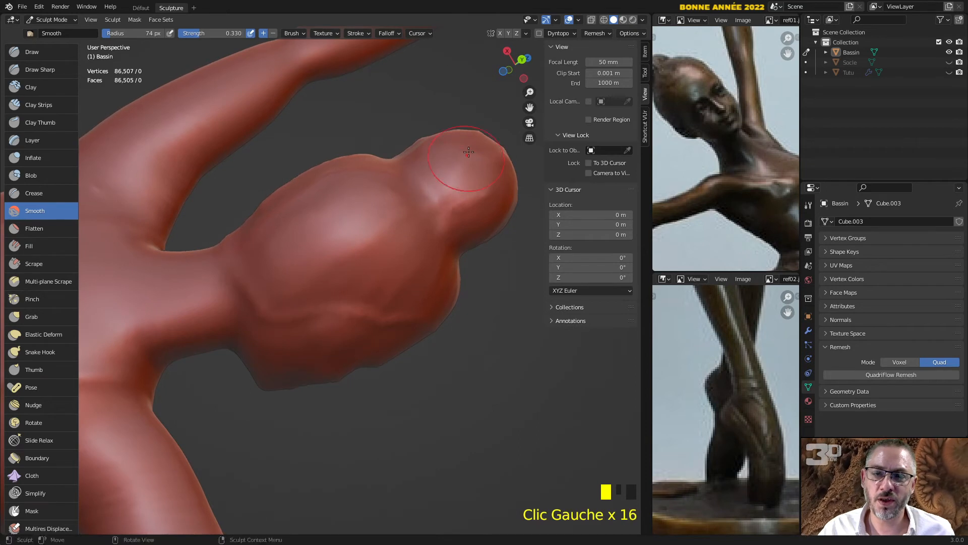
Examine the head's hair detail and the mesh density of the face in Edit Mode, returning to Sculpt Mode
scroll(468, 152, down, 3)
middle_drag(454, 161, 282, 222)
scroll(289, 229, up, 5)
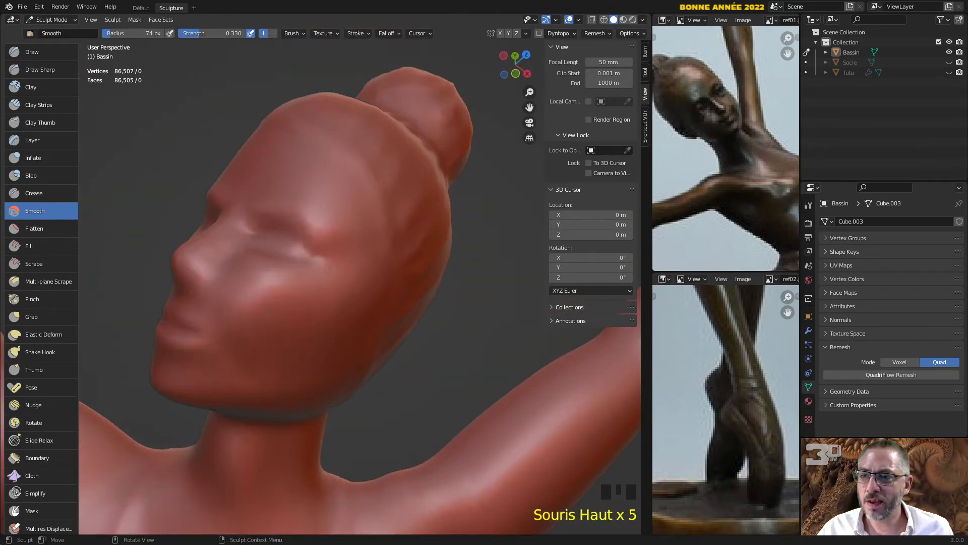
click(40, 69)
key(Tab)
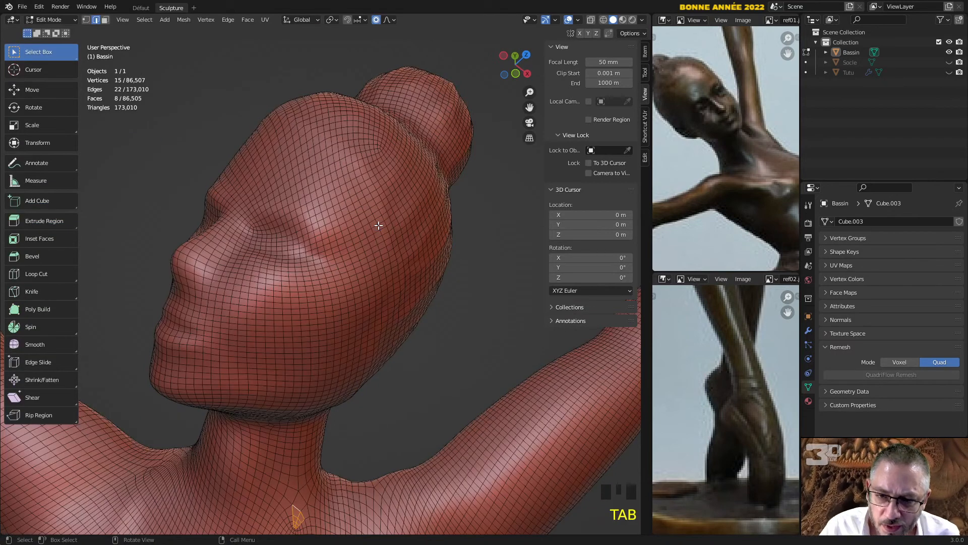
key(Tab)
mouse_move(402, 301)
middle_down()
mouse_move(345, 237)
mouse_move(359, 250)
mouse_move(322, 270)
mouse_move(271, 266)
middle_up()
scroll(350, 273, down, 4)
scroll(271, 266, up, 4)
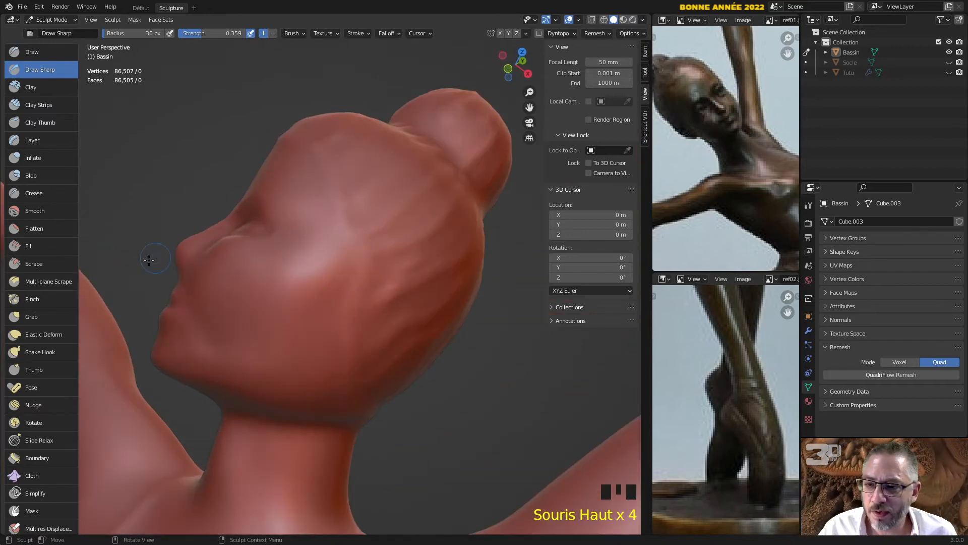
Reshape the brow and cheek profile with the Grab brush at a radius of 134 px
click(32, 316)
mouse_move(227, 244)
mouse_down()
mouse_move(256, 237)
mouse_move(258, 200)
mouse_move(233, 169)
mouse_up()
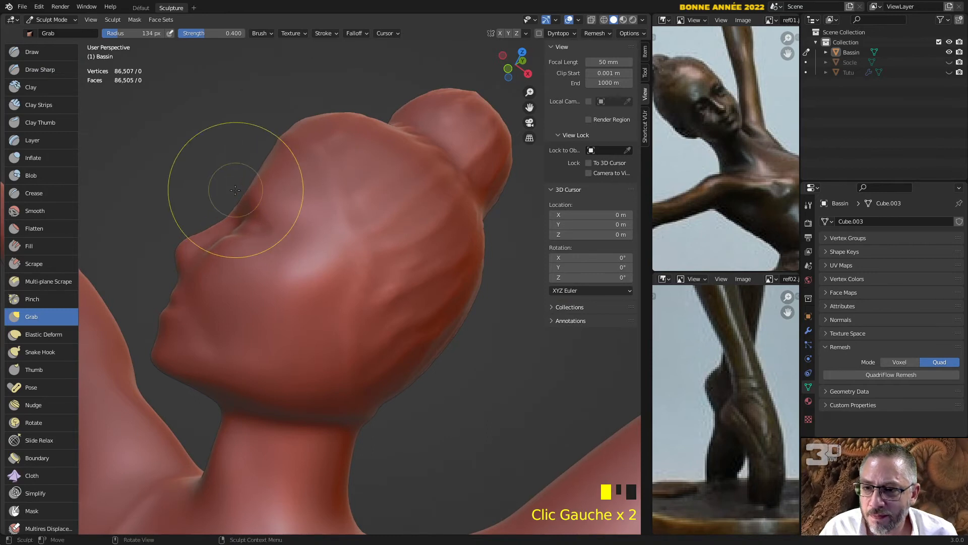
middle_drag(233, 168, 246, 192)
drag(246, 193, 231, 189)
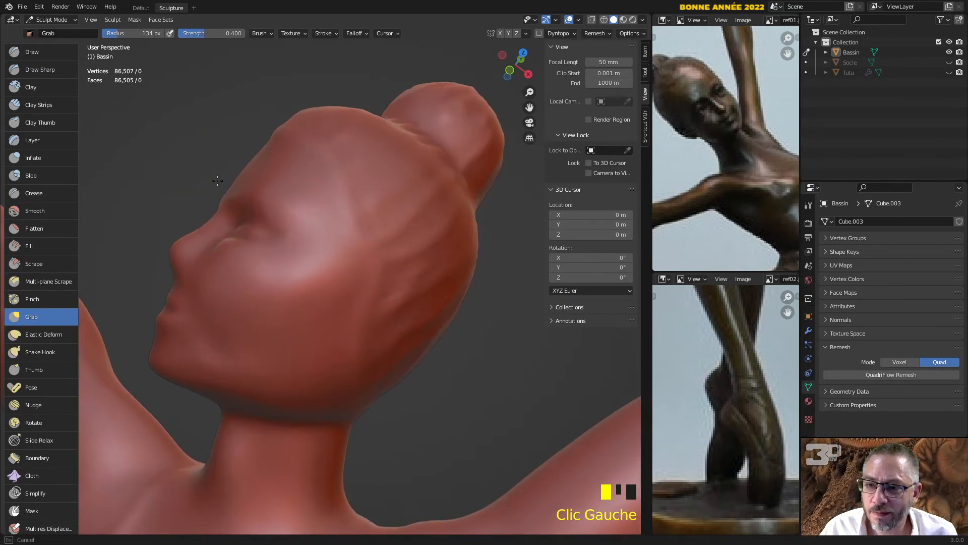
mouse_move(205, 280)
mouse_down()
mouse_move(222, 290)
mouse_move(235, 266)
mouse_move(257, 274)
mouse_up()
Enlarge the Grab brush radius to 188 px and adjust the brow and cheek on the opposite side of the face
key(f)
click(247, 259)
mouse_move(282, 278)
middle_down()
mouse_move(253, 281)
mouse_move(643, 317)
middle_up()
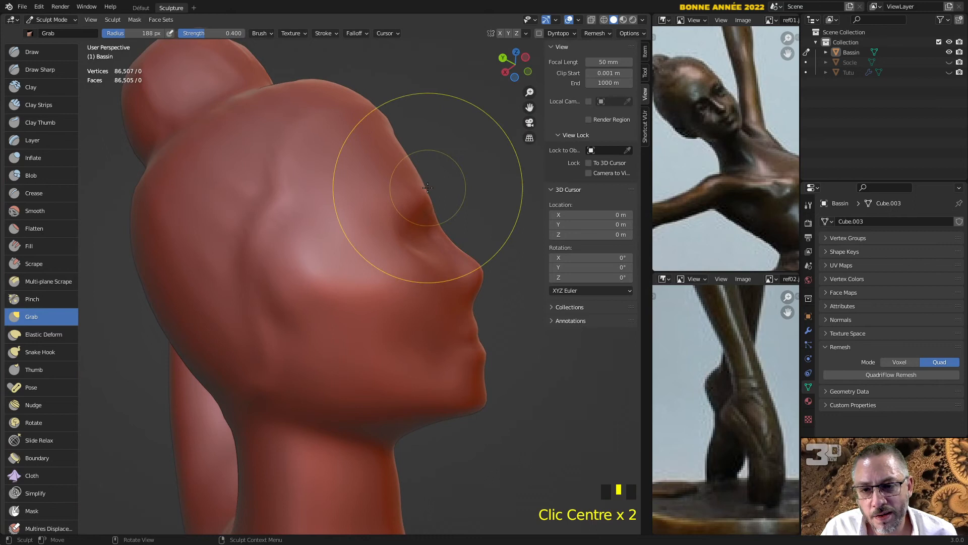
drag(419, 194, 428, 195)
drag(383, 293, 418, 338)
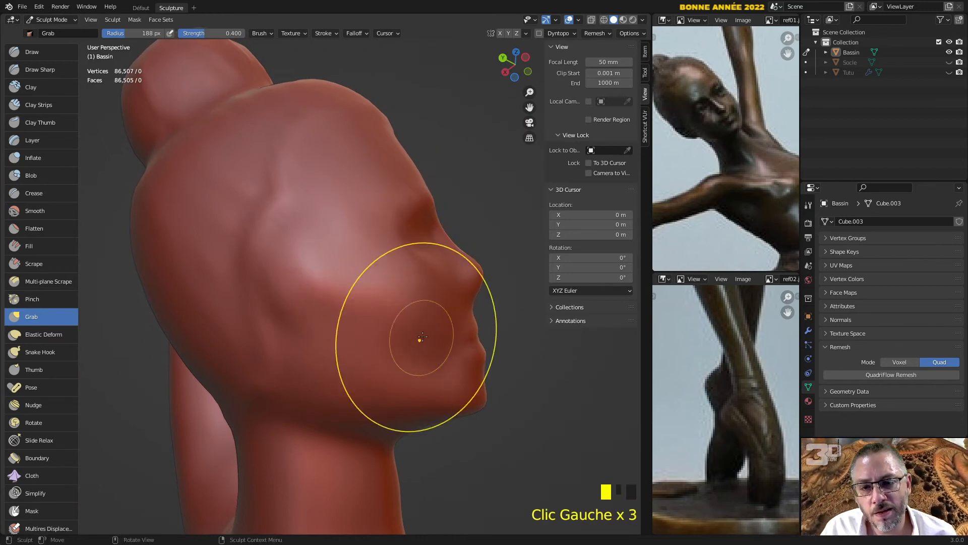
Refine the cheek and jaw contours with the Grab brush from the front and from both sides
scroll(414, 327, down, 2)
mouse_move(419, 224)
middle_down()
mouse_move(280, 279)
mouse_move(262, 323)
mouse_move(284, 329)
middle_up()
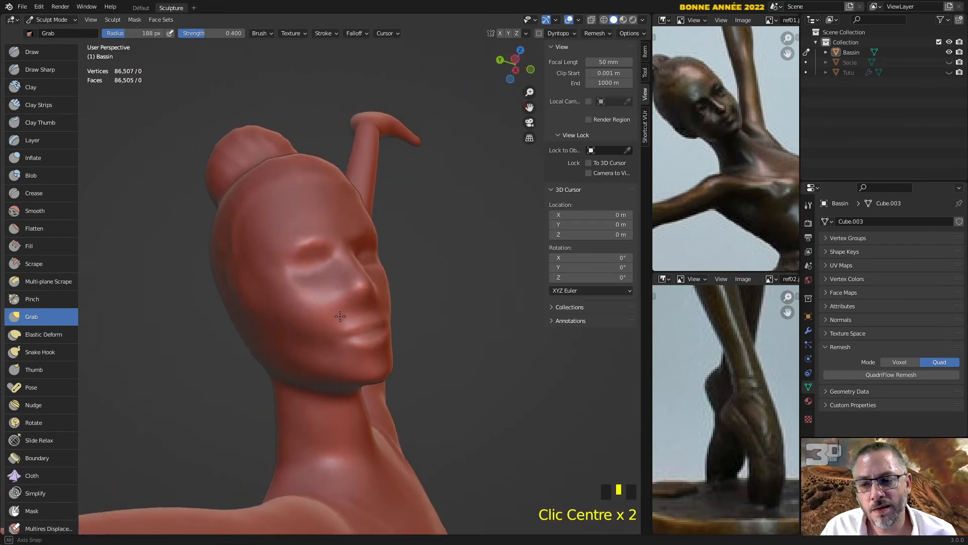
drag(284, 330, 294, 348)
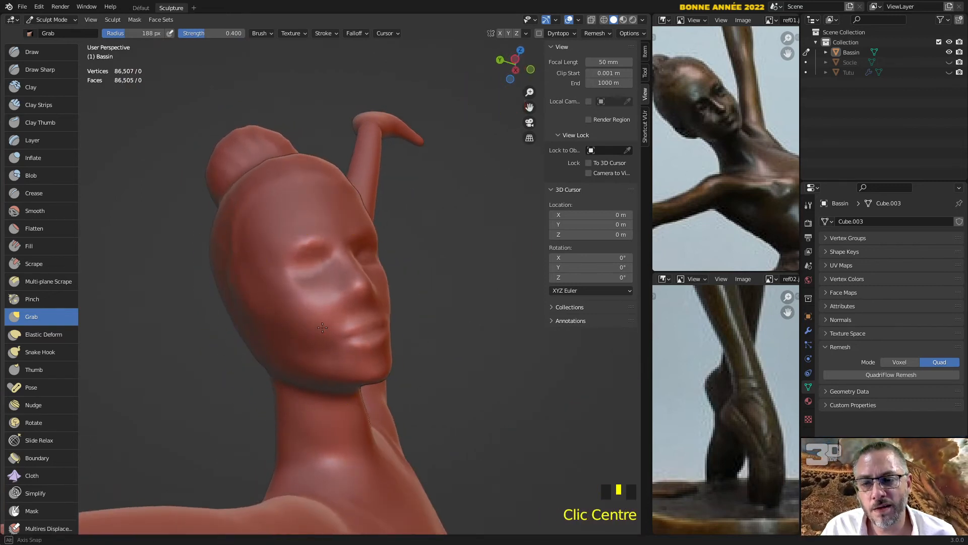
middle_drag(294, 348, 216, 324)
drag(356, 319, 359, 329)
mouse_move(359, 329)
middle_down()
mouse_move(134, 299)
mouse_move(184, 320)
middle_up()
drag(272, 329, 335, 350)
middle_drag(334, 350, 334, 357)
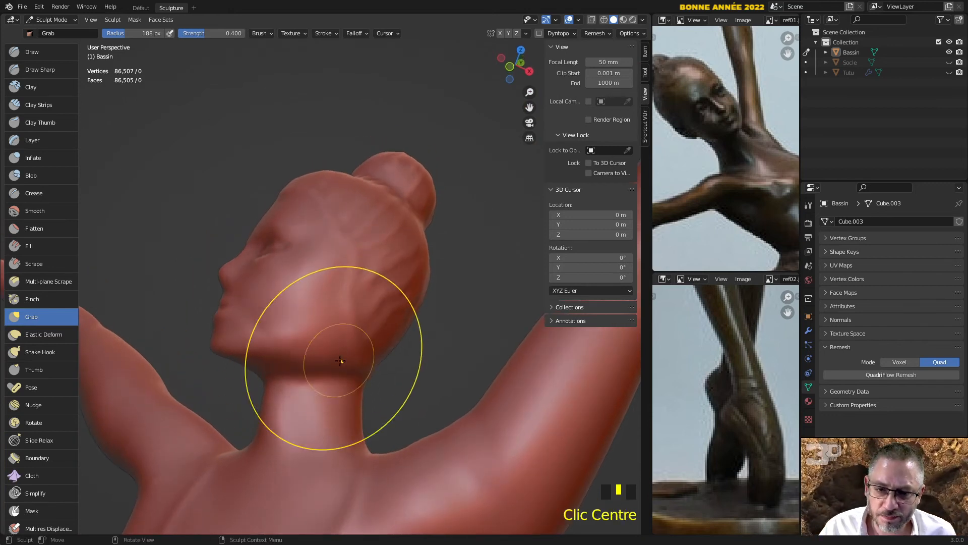
Carve in the underside of the jaw near the neck with the subtractive Draw brush and smooth the transition
scroll(337, 367, up, 2)
click(41, 53)
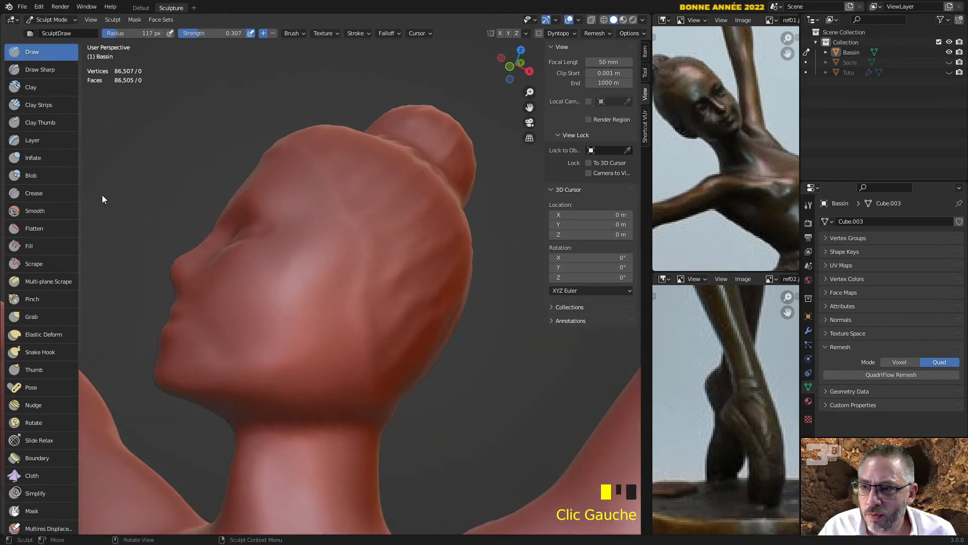
middle_drag(349, 384, 316, 357)
ctrl+drag(320, 350, 314, 381)
mouse_move(318, 358)
ctrl+mouse_down()
mouse_move(314, 385)
mouse_move(313, 365)
ctrl+mouse_up()
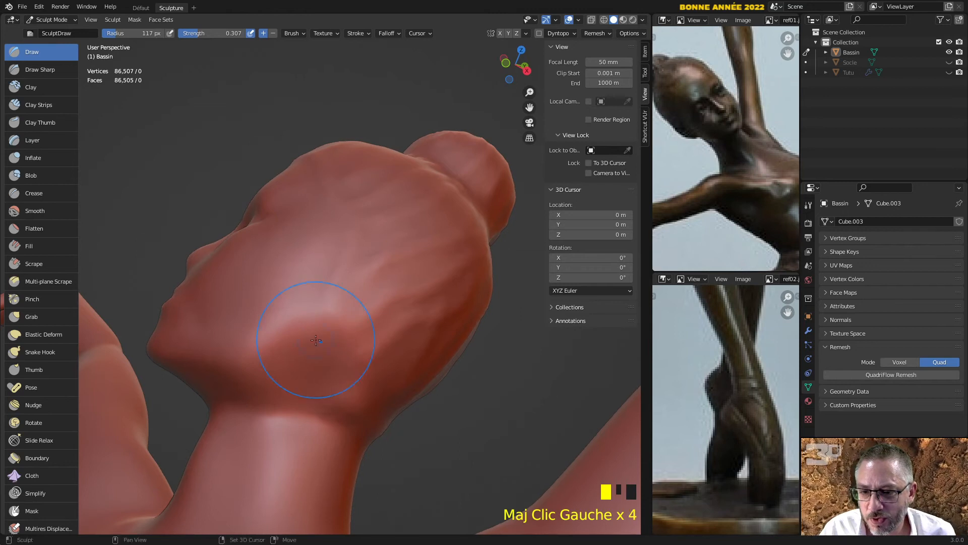
drag(307, 399, 303, 399)
scroll(302, 481, down, 3)
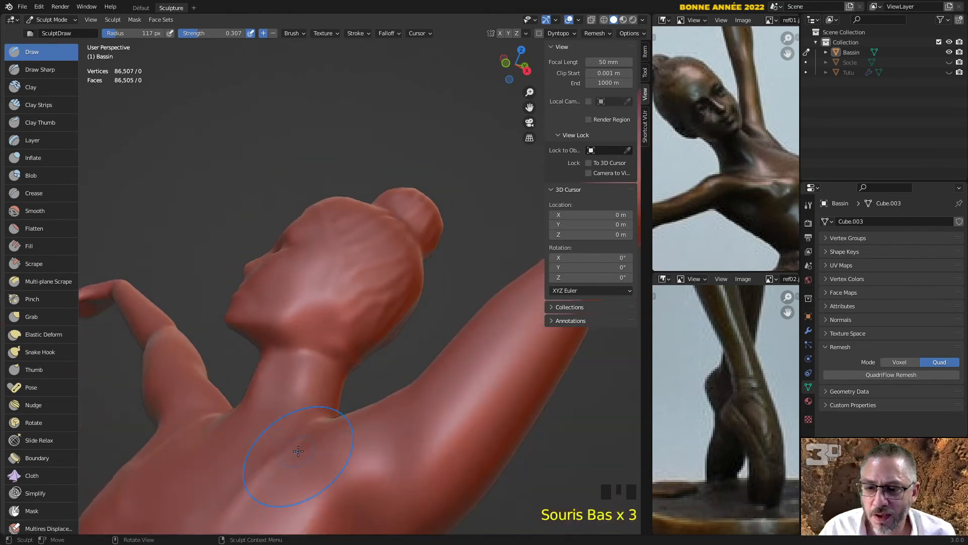
middle_drag(302, 481, 317, 461)
middle_drag(320, 399, 342, 362)
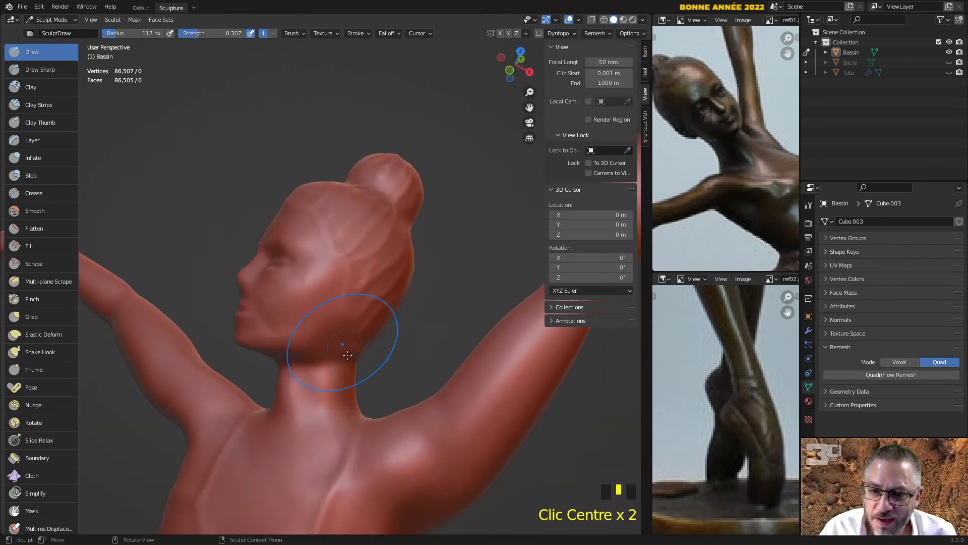
Reduce the Draw brush radius to 71 px and touch up the jaw angle below the ear area
scroll(348, 353, up, 3)
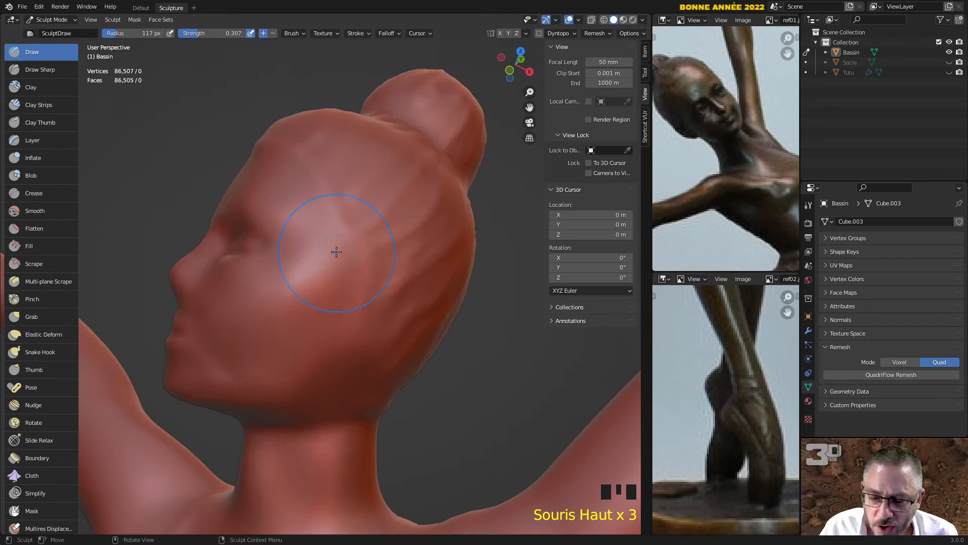
key(f)
click(325, 259)
key(f)
click(351, 326)
click(304, 395)
click(330, 367)
mouse_move(309, 403)
middle_down()
mouse_move(292, 352)
mouse_move(326, 384)
middle_up()
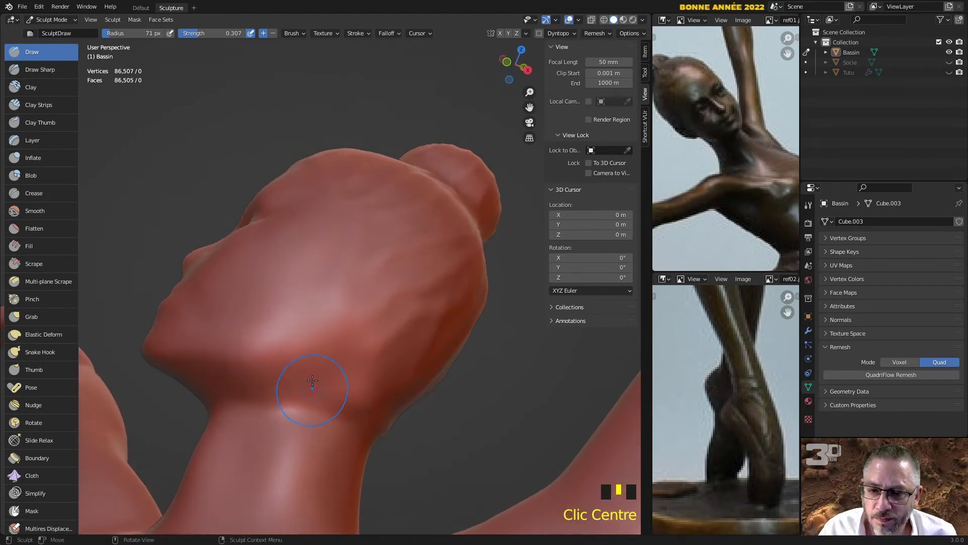
Try to draw a neck muscle from below the jaw down the side of the neck
scroll(309, 409, down, 2)
drag(307, 371, 322, 437)
mouse_move(340, 453)
middle_down()
mouse_move(389, 523)
mouse_move(378, 450)
middle_up()
key(ctrl+z)
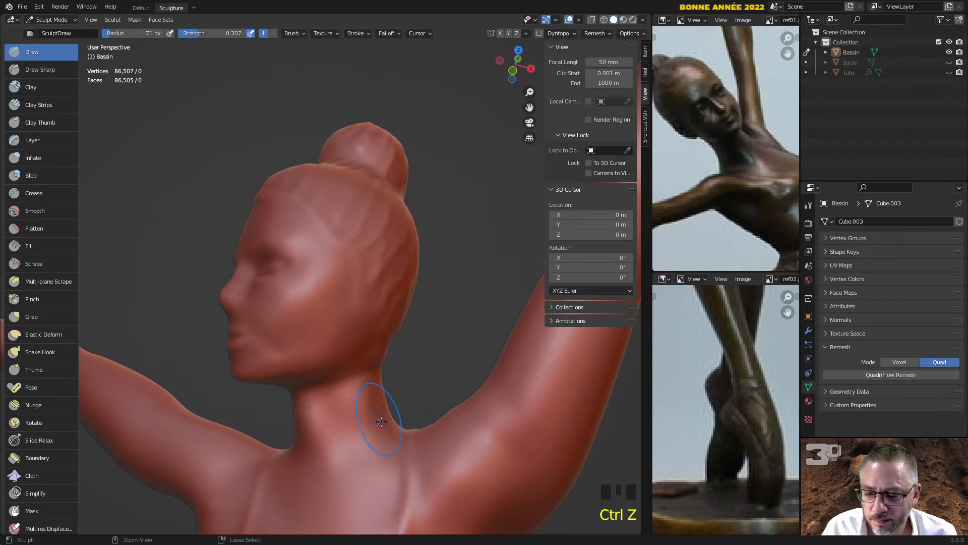
Add volume to the side of the neck with the Draw brush and smooth the area behind the jaw
mouse_move(365, 396)
mouse_down()
mouse_move(381, 425)
mouse_move(389, 414)
mouse_up()
mouse_move(391, 412)
middle_down()
mouse_move(613, 400)
mouse_move(474, 315)
mouse_move(442, 375)
mouse_move(454, 287)
mouse_move(443, 324)
mouse_move(367, 246)
middle_up()
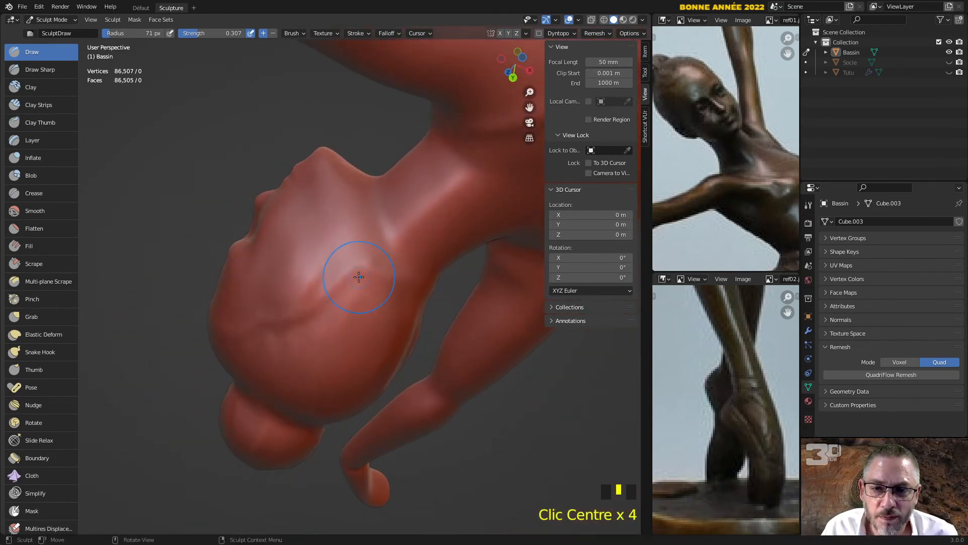
mouse_move(341, 272)
mouse_down()
mouse_move(364, 237)
mouse_move(363, 257)
mouse_move(399, 224)
mouse_move(394, 176)
mouse_move(378, 255)
mouse_move(398, 227)
mouse_up()
key(ctrl+z)
scroll(355, 257, up, 2)
shift+drag(401, 222, 408, 205)
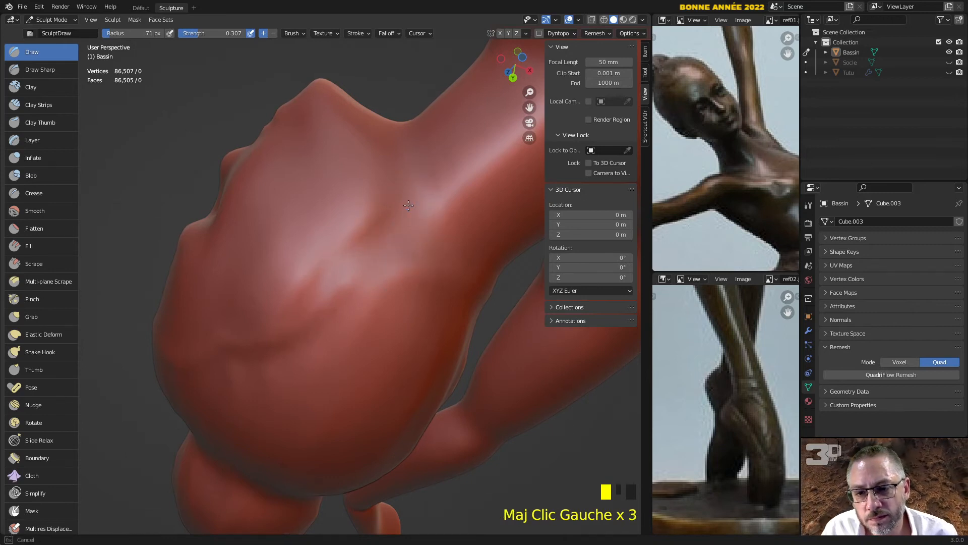
Build up the neck muscle between the back of the head and the shoulder with Draw strokes
mouse_move(423, 226)
middle_down()
mouse_move(471, 169)
mouse_move(443, 111)
middle_up()
drag(441, 112, 420, 163)
drag(431, 122, 419, 169)
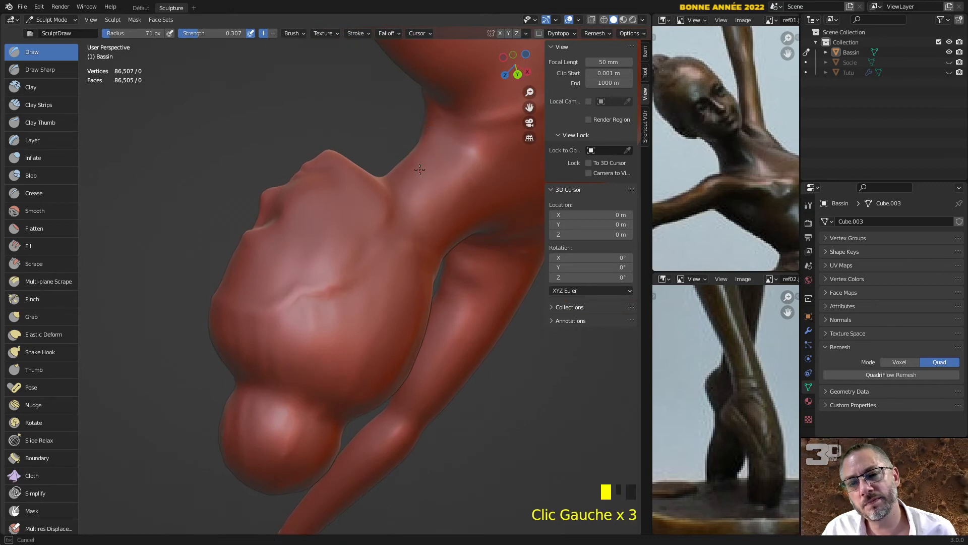
middle_drag(452, 164, 397, 104)
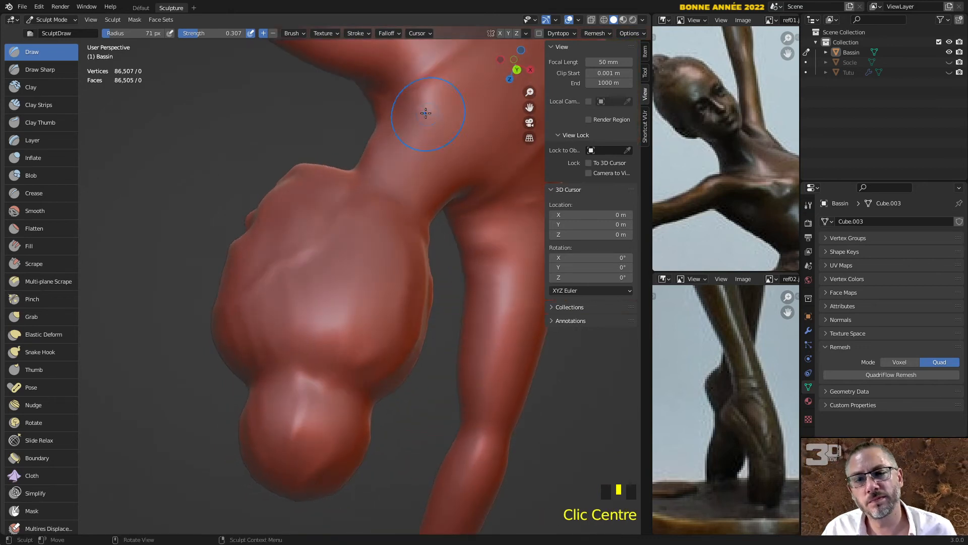
drag(406, 108, 396, 130)
Smooth the neck muscle strokes from below the jaw down towards the collarbone
mouse_move(395, 131)
middle_down()
mouse_move(373, 227)
mouse_move(328, 353)
mouse_move(310, 373)
mouse_move(343, 338)
middle_up()
scroll(322, 381, down, 4)
scroll(329, 361, up, 4)
scroll(328, 361, up, 1)
shift+drag(355, 370, 366, 396)
mouse_move(367, 371)
shift+mouse_down()
mouse_move(383, 386)
mouse_move(366, 404)
shift+mouse_up()
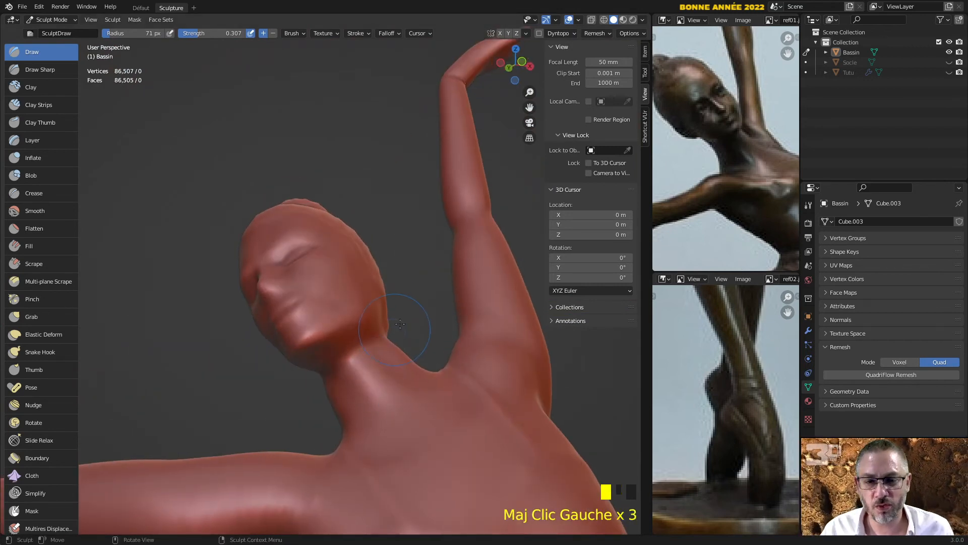
Adjust the contour of the neck and raised shoulder with the Grab brush
shift+middle_drag(373, 381, 152, 328)
scroll(386, 377, up, 2)
scroll(404, 372, down, 2)
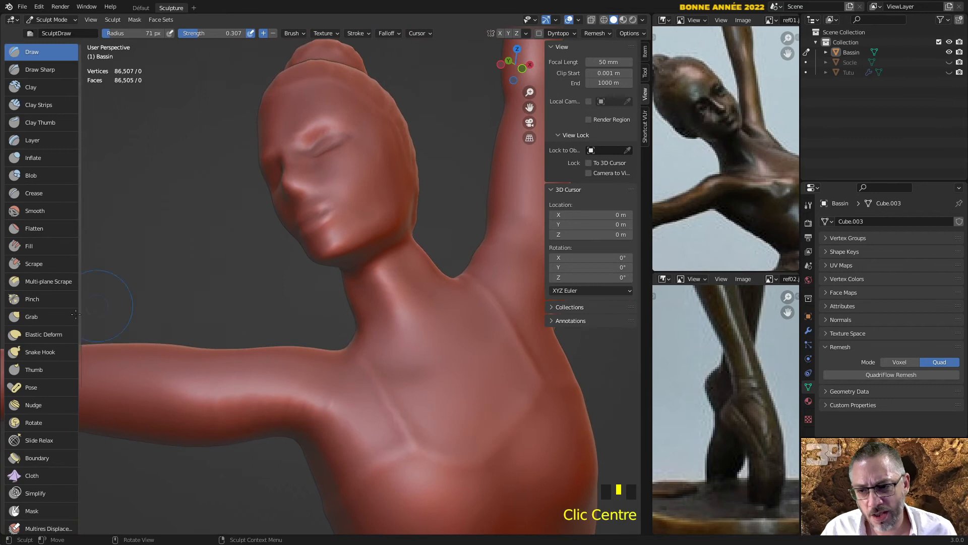
click(31, 316)
mouse_move(272, 304)
mouse_down()
mouse_move(333, 308)
mouse_move(352, 298)
mouse_move(368, 308)
mouse_up()
scroll(352, 297, up, 2)
mouse_move(368, 308)
middle_down()
mouse_move(378, 280)
mouse_move(461, 258)
mouse_move(445, 262)
middle_up()
drag(458, 211, 478, 243)
click(478, 242)
scroll(464, 267, down, 3)
mouse_move(456, 280)
middle_down()
mouse_move(483, 268)
mouse_move(433, 295)
middle_up()
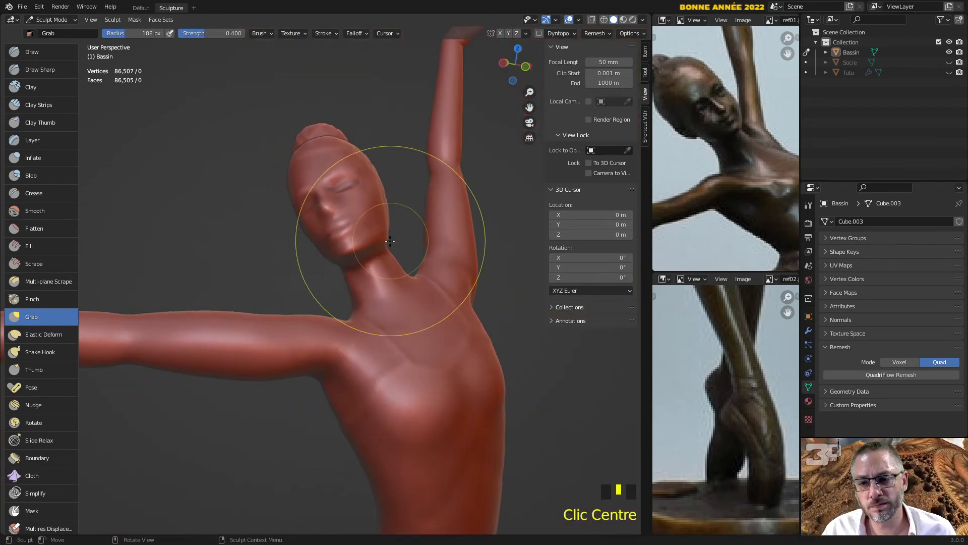
Nudge the junction of the jaw and neck slightly upward with the Grab brush
drag(379, 262, 384, 254)
drag(382, 258, 385, 251)
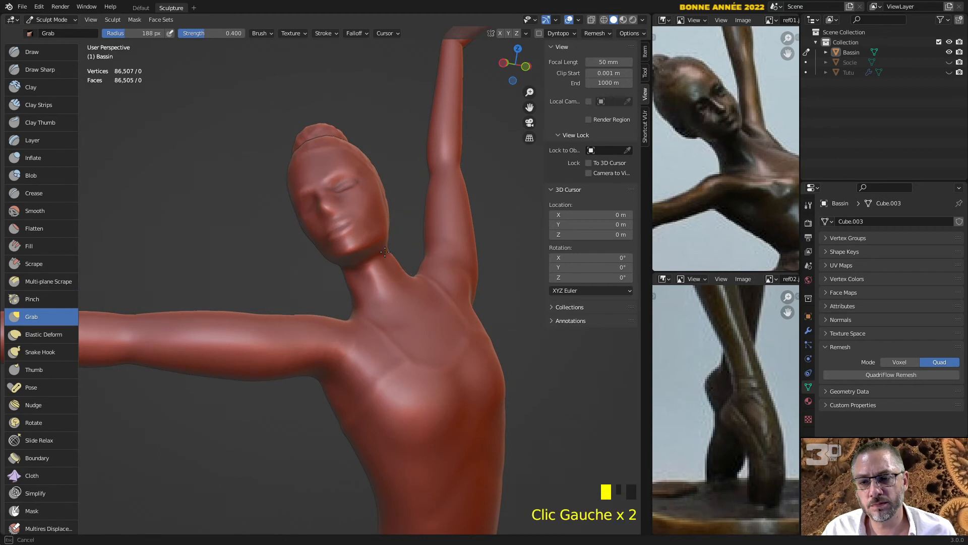
middle_drag(392, 245, 324, 264)
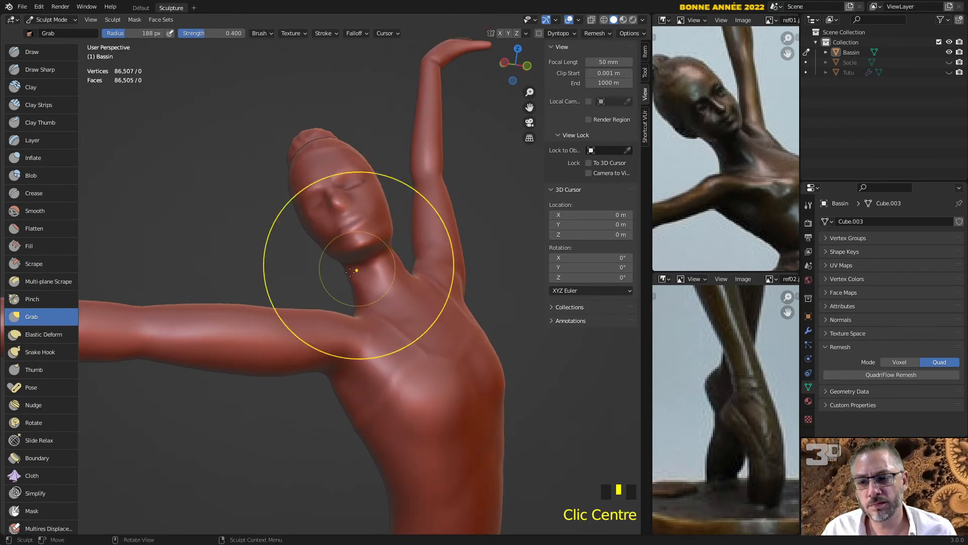
Pull the neck contour below the chin slightly outward and down with the Grab brush
drag(346, 263, 324, 284)
scroll(421, 295, down, 3)
mouse_move(421, 296)
middle_down()
mouse_move(368, 294)
mouse_move(378, 275)
mouse_move(454, 249)
mouse_move(475, 328)
mouse_move(507, 239)
mouse_move(500, 251)
middle_up()
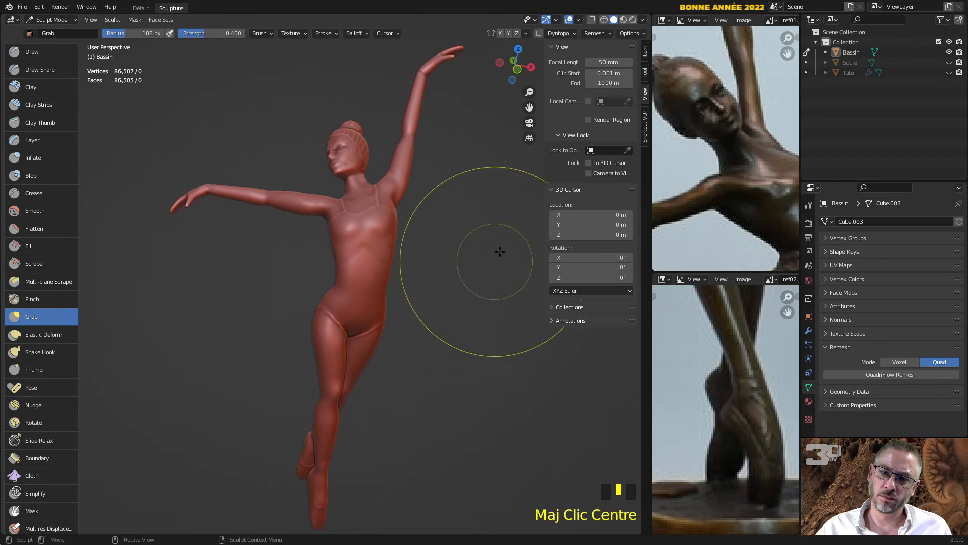
middle_drag(335, 100, 322, 122)
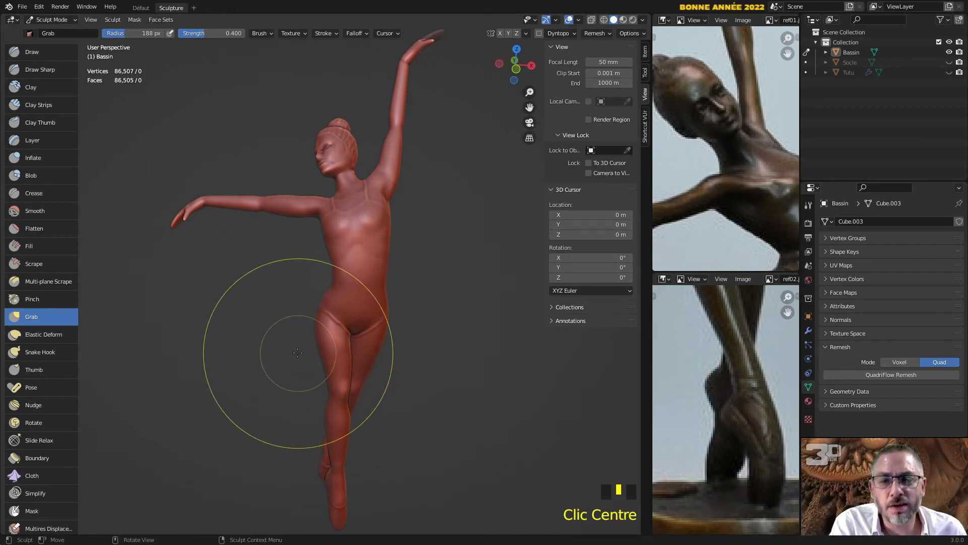
middle_drag(296, 291, 433, 289)
Smooth the upper abdomen below the chest with short Smooth strokes
scroll(432, 290, up, 3)
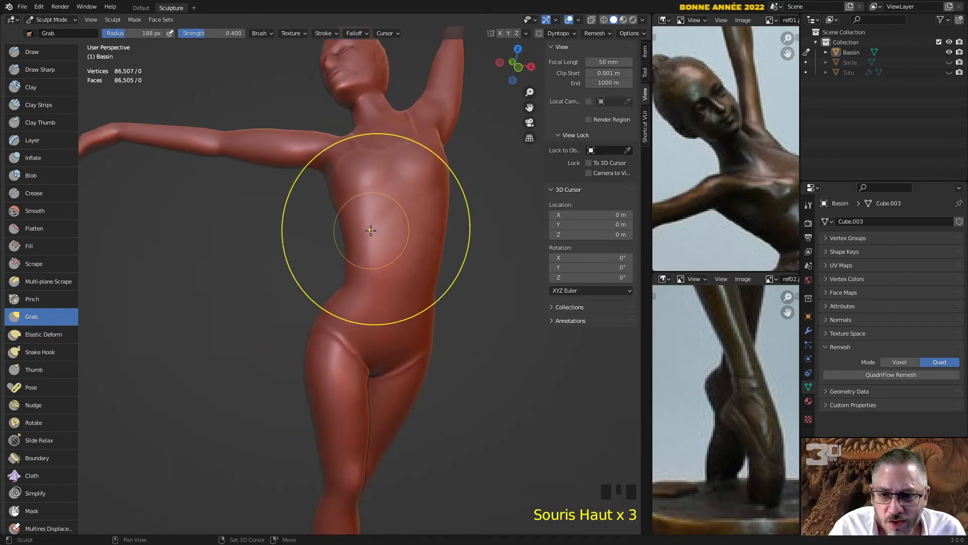
shift+click(389, 225)
shift+click(390, 225)
shift+click(396, 222)
shift+click(389, 241)
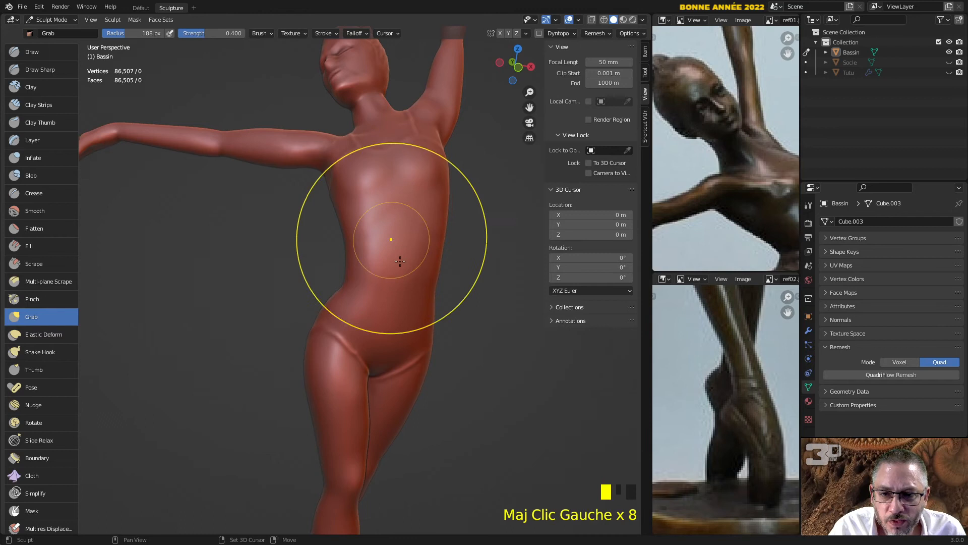
Smooth the lower pelvis where the torso meets the tops of the thighs
middle_drag(417, 255, 390, 257)
scroll(314, 324, down, 2)
middle_drag(334, 303, 393, 328)
scroll(361, 350, up, 3)
shift+click(356, 353)
shift+click(358, 348)
shift+click(361, 342)
shift+click(362, 336)
shift+click(344, 356)
shift+click(351, 345)
Smooth the underside of the buttocks where they join the backs of the thighs
middle_drag(356, 340, 417, 306)
mouse_move(249, 415)
shift+mouse_down()
mouse_move(254, 389)
mouse_move(267, 394)
shift+mouse_up()
shift+click(256, 384)
shift+click(297, 394)
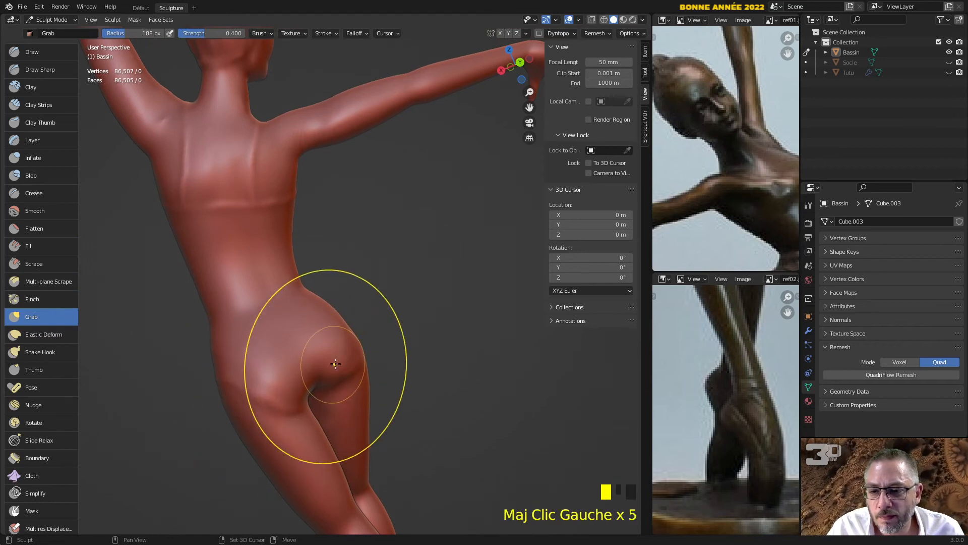
shift+click(281, 389)
Smooth the crotch and inner thigh junction, working from below the figure
middle_drag(283, 361, 367, 46)
scroll(388, 292, down, 2)
scroll(440, 372, up, 4)
mouse_move(440, 371)
shift+mouse_down()
mouse_move(454, 343)
mouse_move(421, 355)
shift+mouse_up()
shift+drag(495, 348, 464, 357)
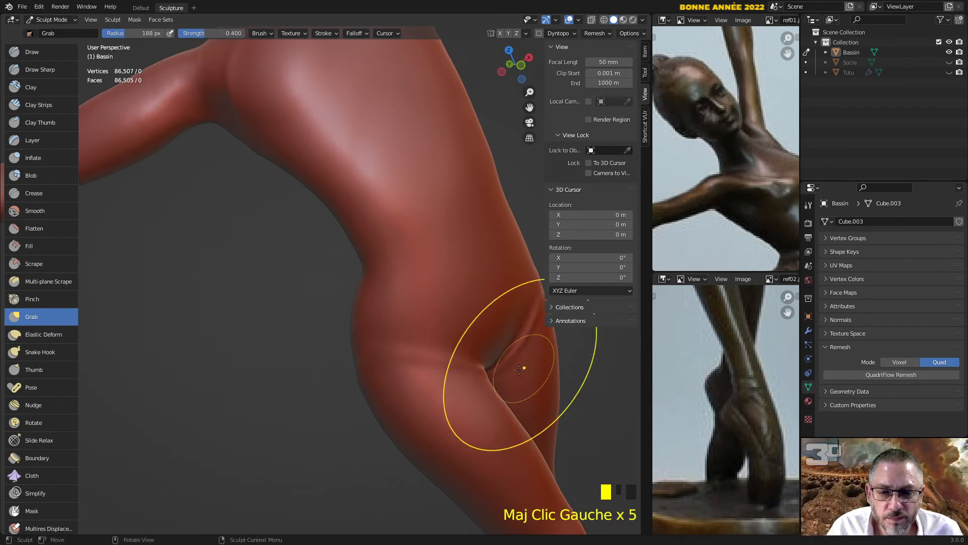
middle_drag(519, 369, 471, 380)
shift+drag(484, 368, 504, 356)
shift+drag(504, 356, 529, 356)
Examine the whole figure from the sides and front, including the mesh wireframe in Edit Mode
scroll(434, 392, down, 2)
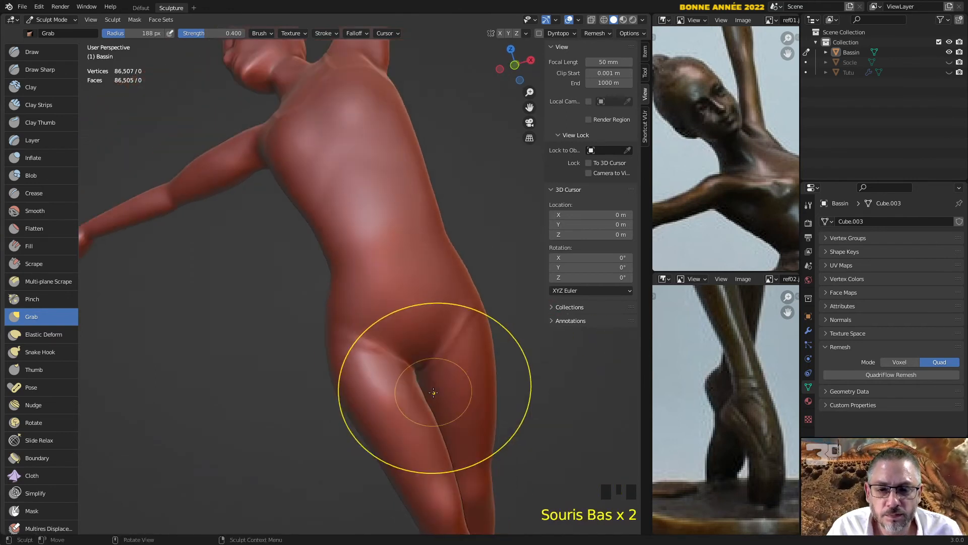
scroll(434, 392, down, 3)
middle_drag(434, 393, 152, 384)
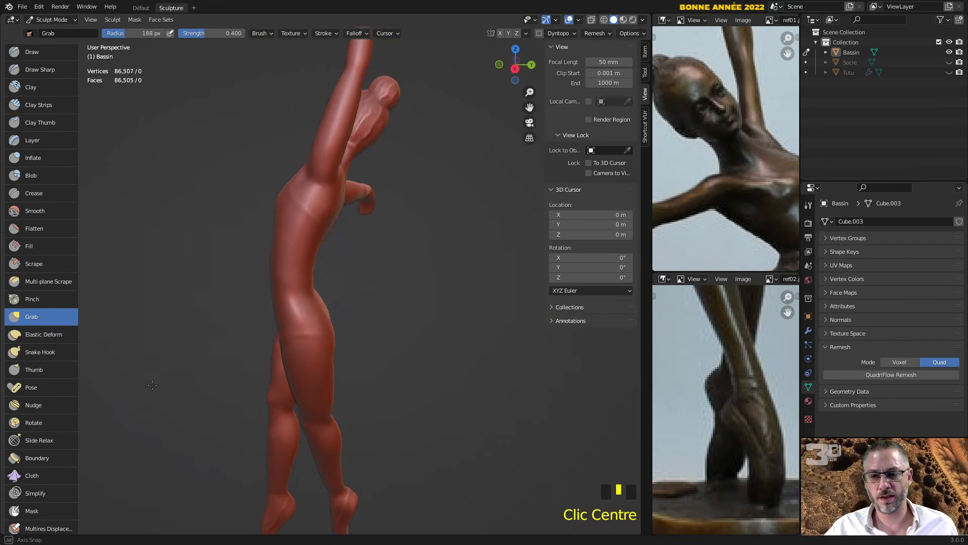
mouse_move(272, 335)
middle_down()
mouse_move(564, 330)
mouse_move(410, 346)
mouse_move(483, 378)
mouse_move(283, 323)
middle_up()
scroll(270, 318, up, 3)
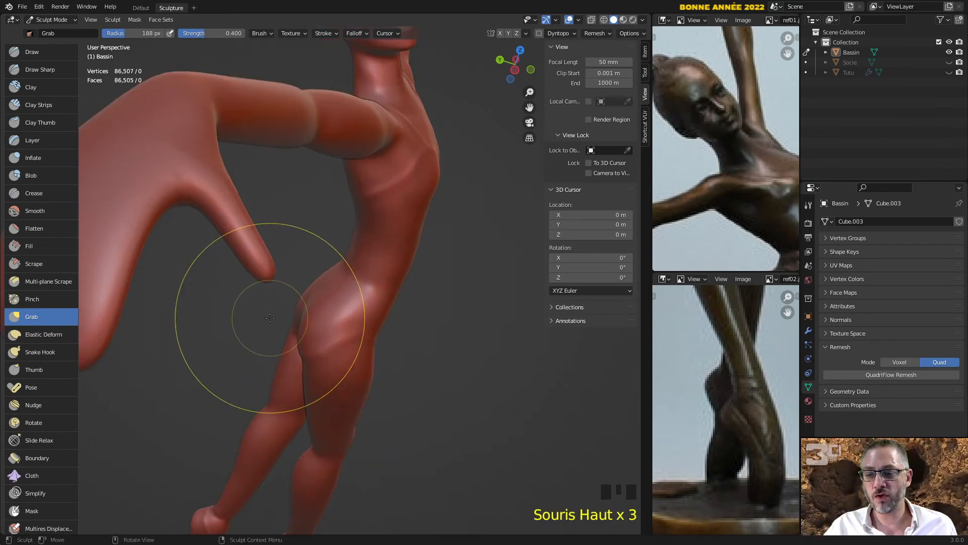
scroll(270, 317, down, 1)
key(Tab)
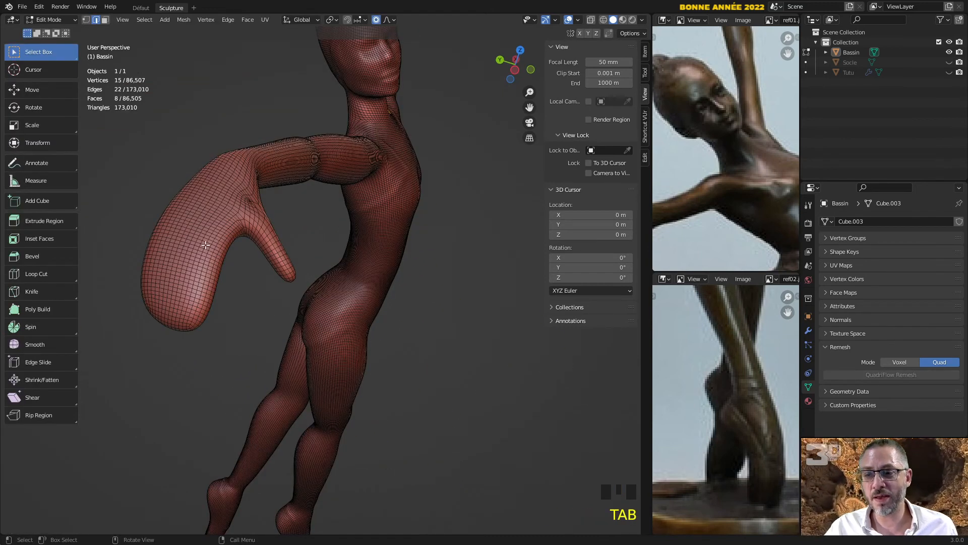
key(Tab)
scroll(303, 292, down, 1)
mouse_move(335, 309)
middle_down()
mouse_move(225, 301)
mouse_move(233, 216)
middle_up()
ctrl+middle_drag(233, 216, 282, 184)
middle_drag(335, 246, 301, 229)
scroll(324, 255, down, 1)
scroll(357, 309, up, 3)
middle_drag(357, 310, 306, 293)
scroll(432, 367, up, 2)
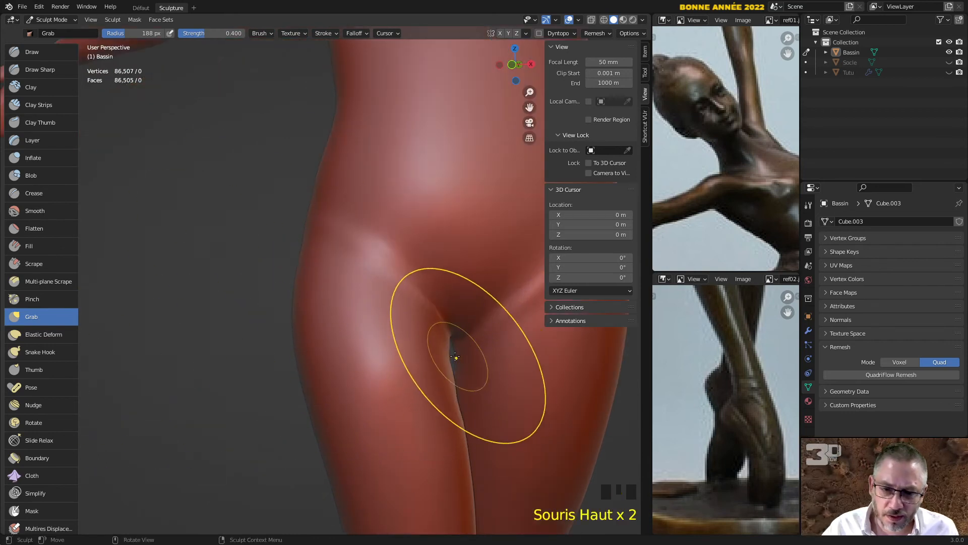
Reshape the inner top of the thigh with the Grab brush and smooth the crotch area from underneath
drag(448, 362, 465, 372)
mouse_move(432, 348)
middle_down()
mouse_move(356, 273)
mouse_move(276, 145)
mouse_move(267, 48)
mouse_move(285, 121)
middle_up()
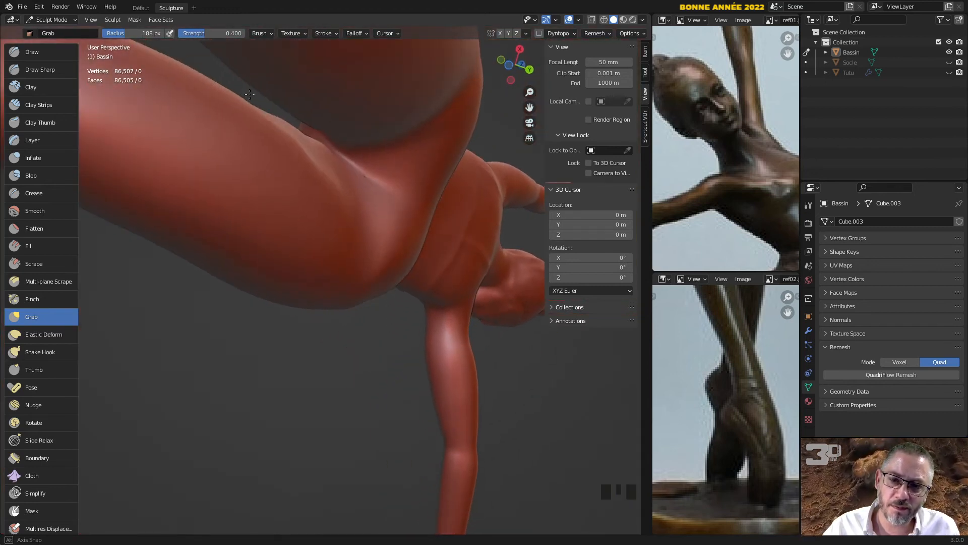
mouse_move(320, 165)
mouse_down()
mouse_move(330, 156)
mouse_move(355, 180)
mouse_move(312, 157)
mouse_up()
shift+click(312, 154)
shift+click(315, 153)
shift+click(318, 151)
shift+click(321, 150)
Pull the inner thigh edge slightly towards the gap between the legs and smooth it downwards
mouse_move(320, 150)
middle_down()
mouse_move(479, 379)
mouse_move(439, 350)
middle_up()
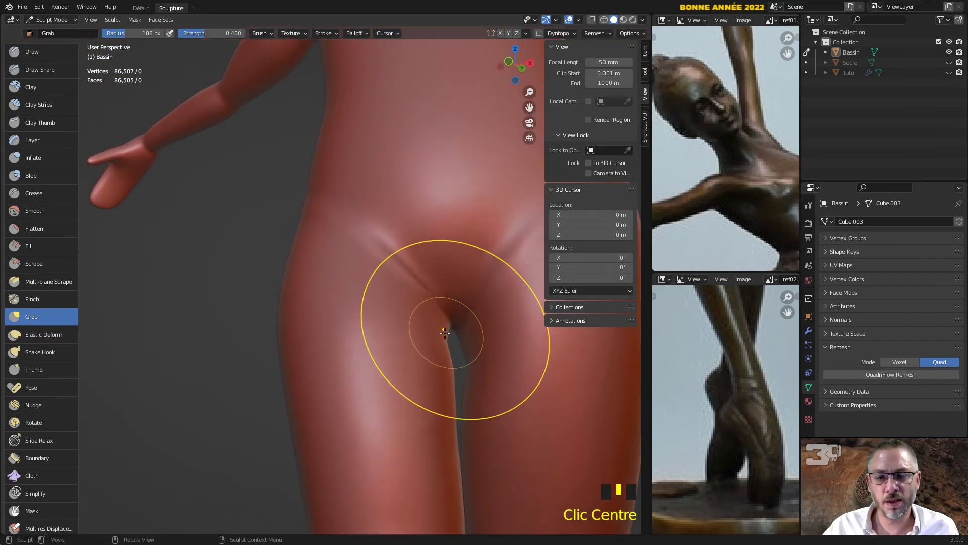
drag(444, 331, 454, 335)
mouse_move(451, 335)
middle_down()
mouse_move(446, 370)
mouse_move(329, 263)
middle_up()
scroll(444, 392, up, 4)
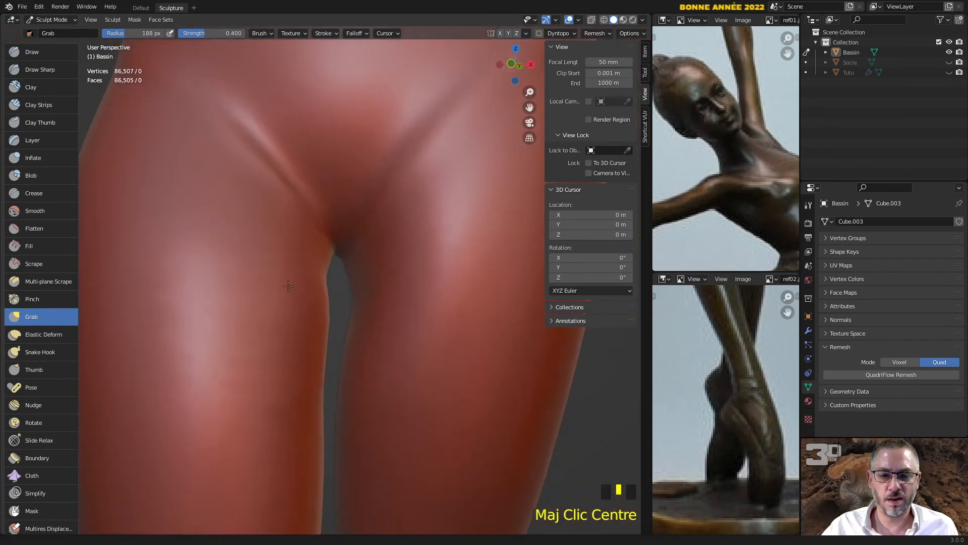
shift+drag(329, 264, 321, 338)
Try to carve the leotard's leg line around the buttocks and hips with the Crease brush
scroll(309, 411, down, 2)
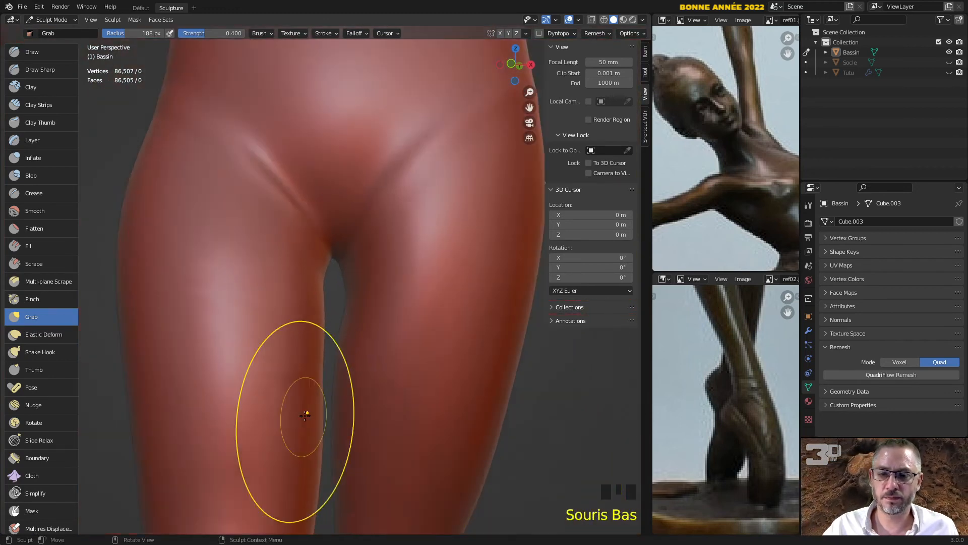
middle_drag(309, 411, 335, 417)
scroll(335, 417, down, 6)
middle_drag(344, 380, 449, 233)
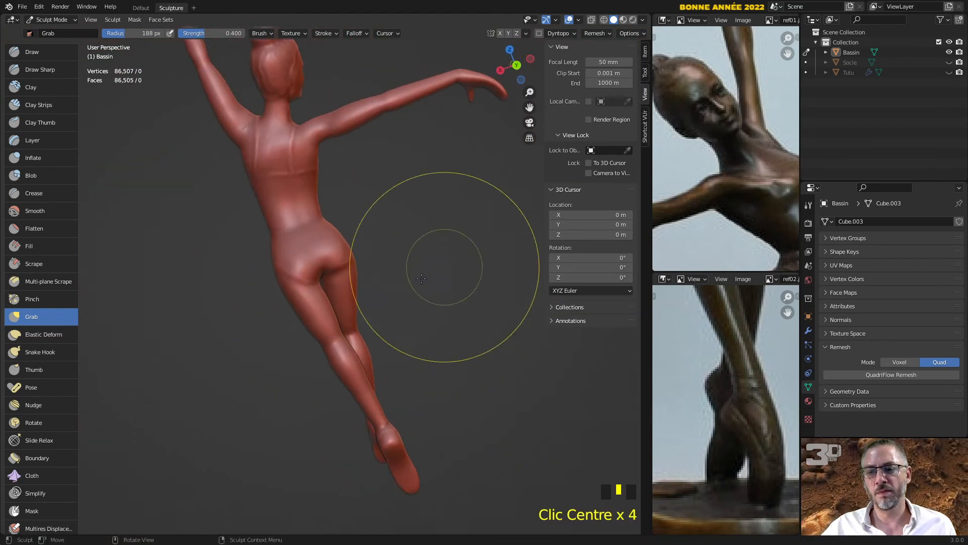
click(38, 196)
scroll(264, 272, up, 2)
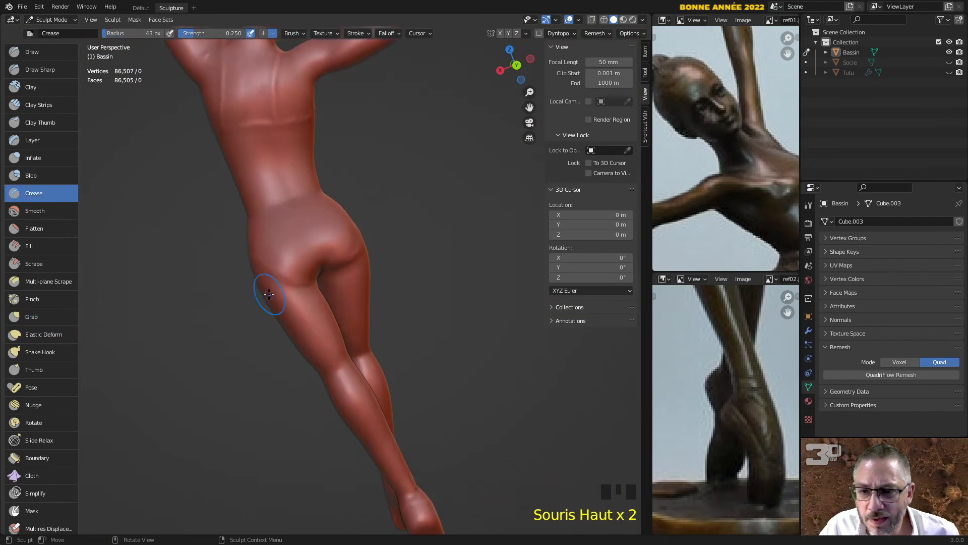
middle_drag(264, 296, 254, 276)
scroll(254, 276, up, 4)
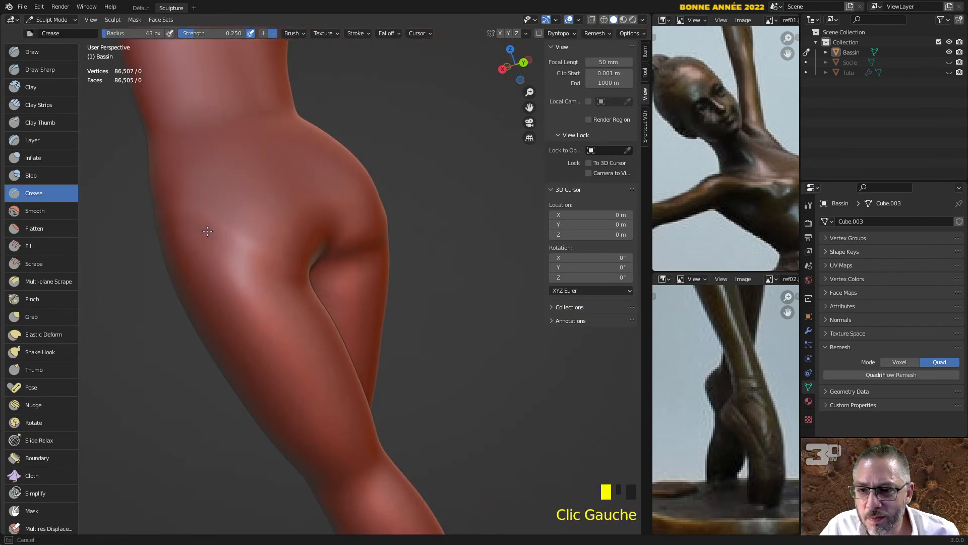
middle_drag(265, 259, 538, 235)
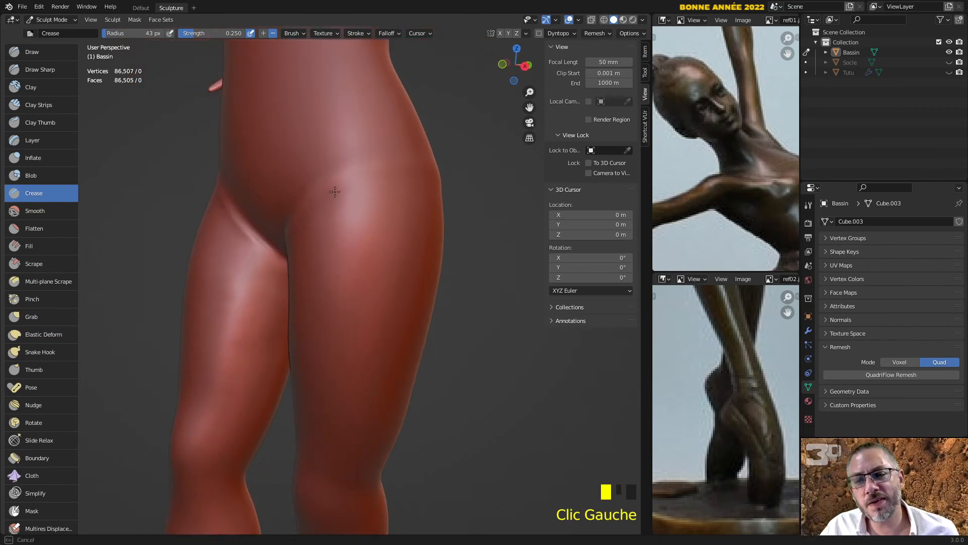
middle_drag(418, 162, 280, 193)
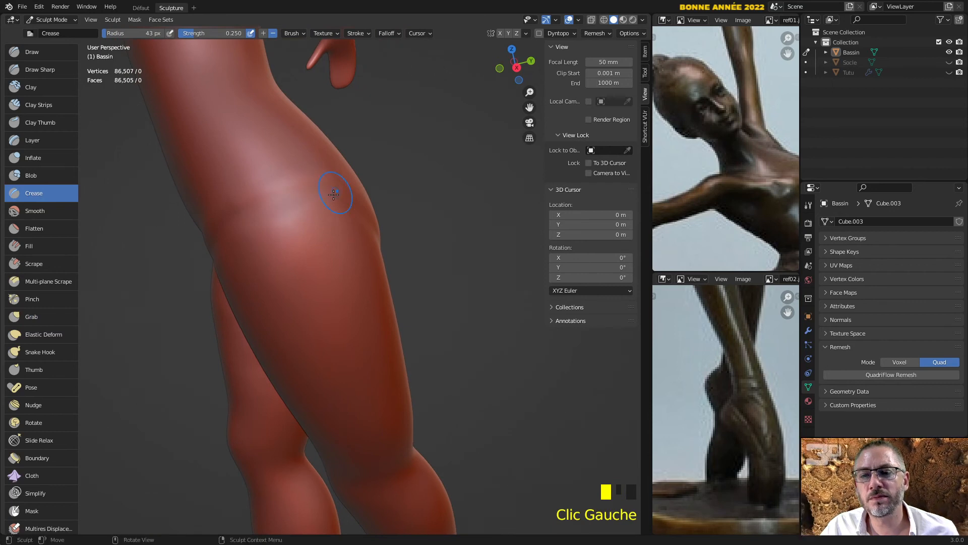
middle_drag(306, 257, 497, 329)
scroll(341, 272, up, 2)
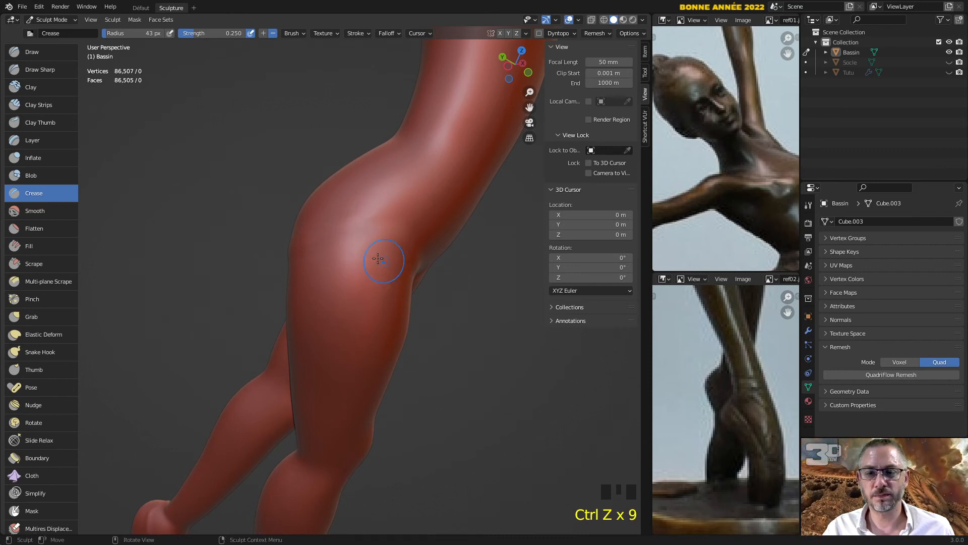
Mark the leotard's leg openings along the hips and groin with the Draw Sharp brush at strength 0.256
middle_drag(420, 231, 177, 145)
scroll(335, 197, down, 4)
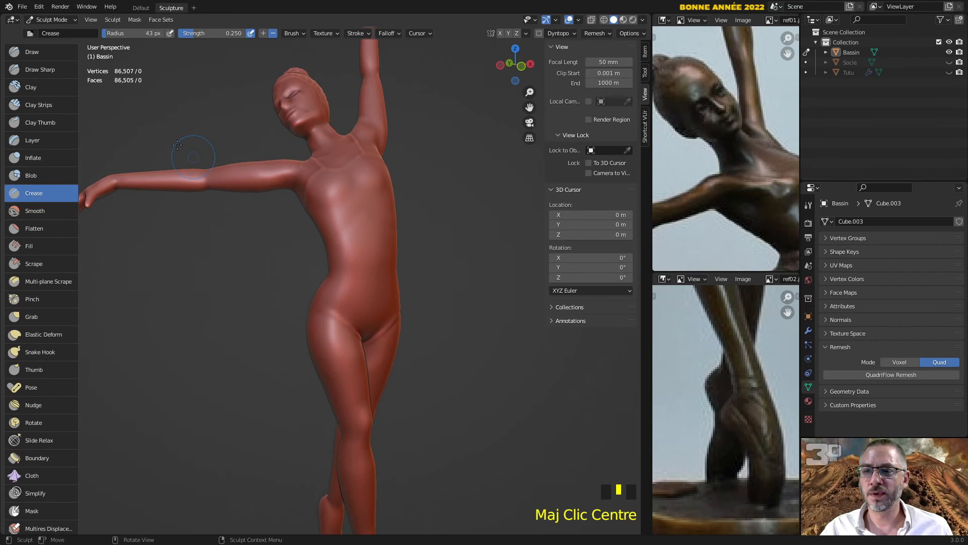
click(39, 70)
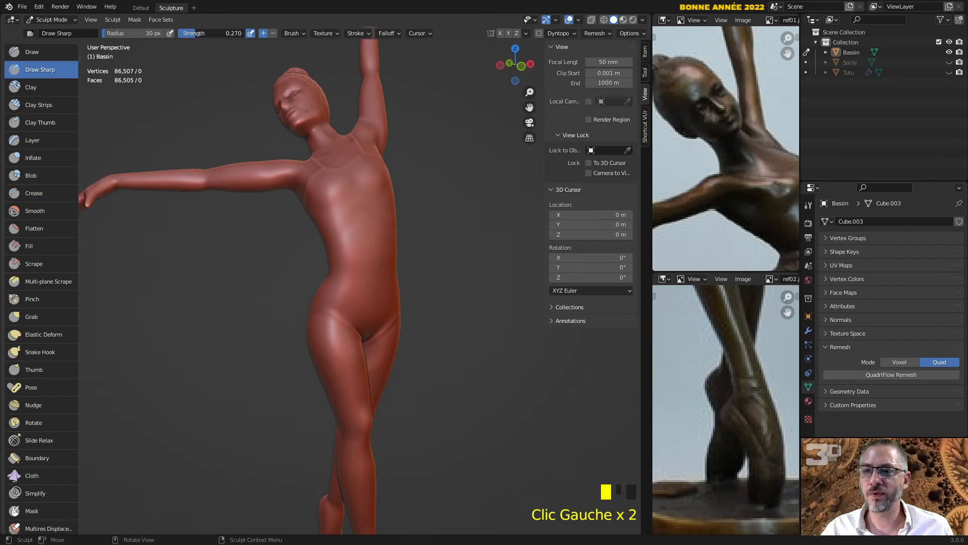
middle_drag(274, 289, 440, 318)
scroll(380, 407, up, 4)
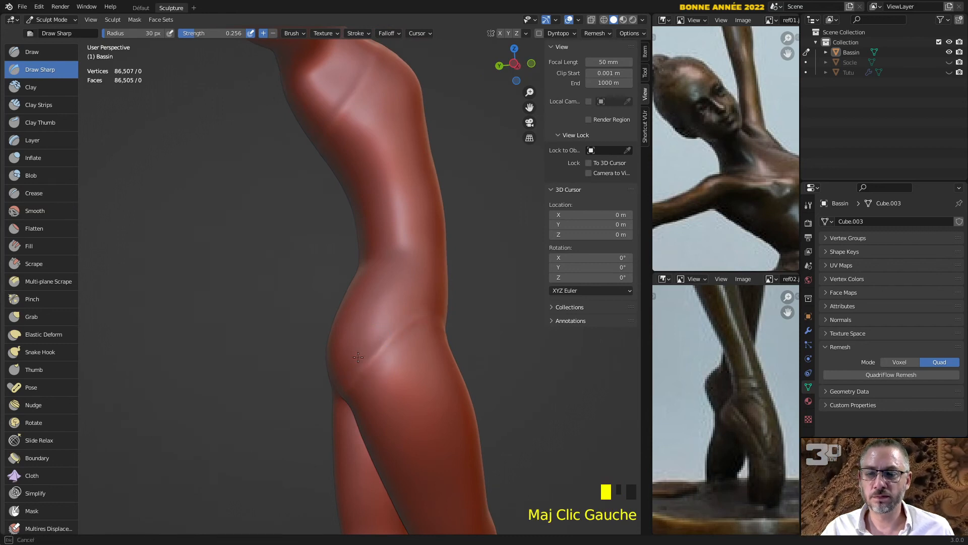
middle_drag(435, 291, 256, 303)
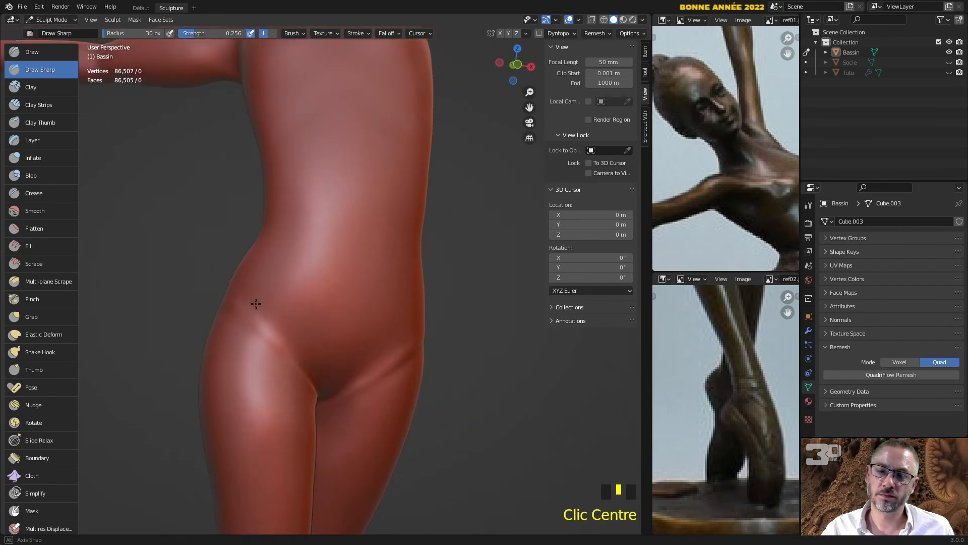
middle_drag(362, 331, 301, 345)
Refine the waist contour on the side of the extended arm with the Grab brush
scroll(303, 326, down, 4)
middle_drag(372, 300, 404, 279)
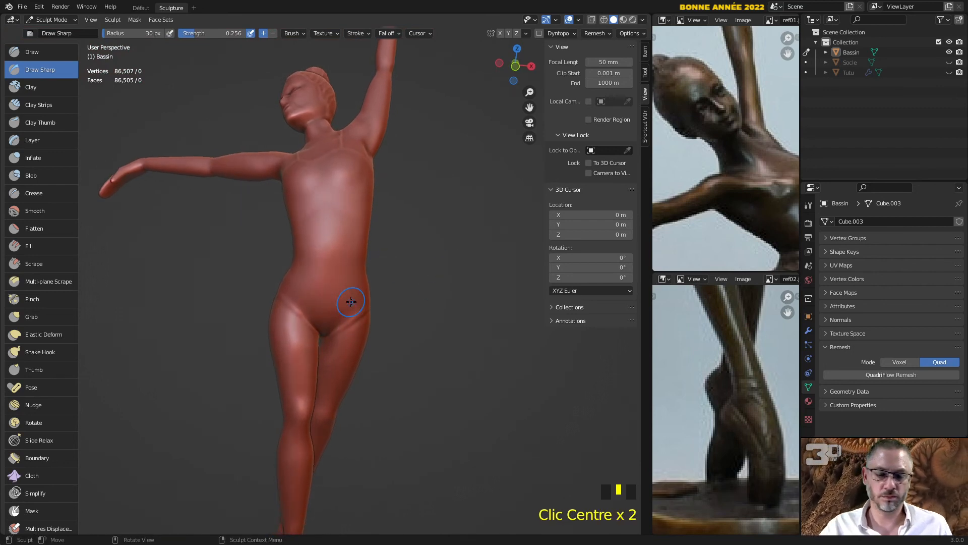
middle_drag(437, 248, 403, 296)
scroll(392, 270, down, 2)
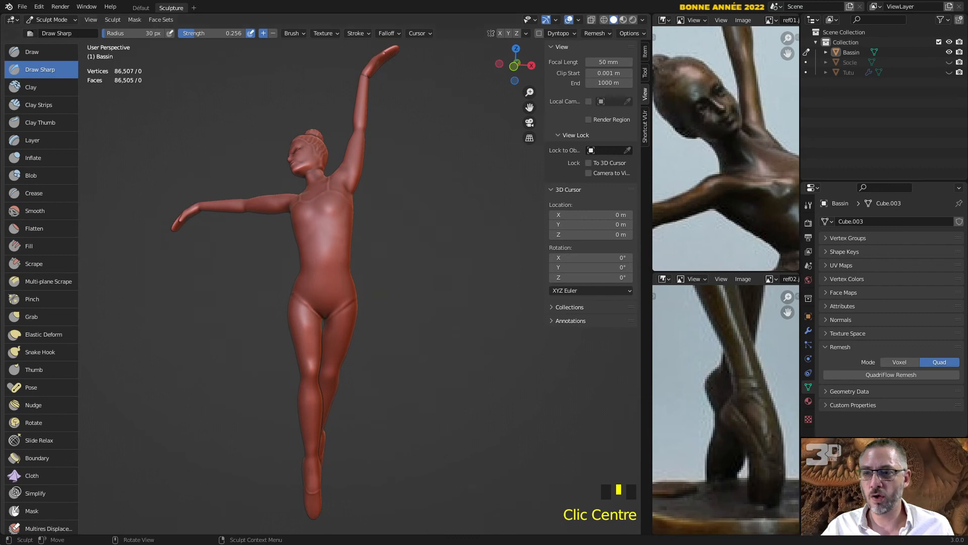
click(42, 316)
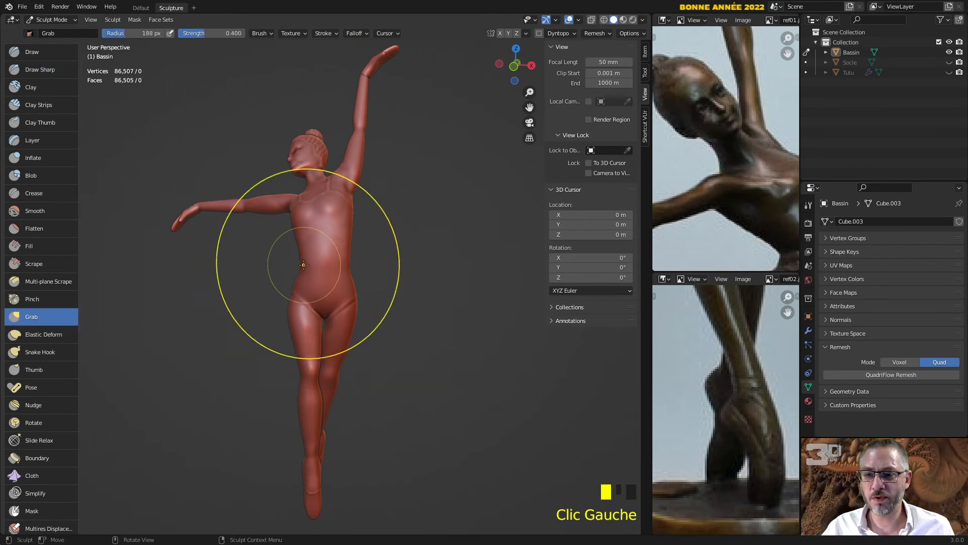
drag(304, 265, 302, 259)
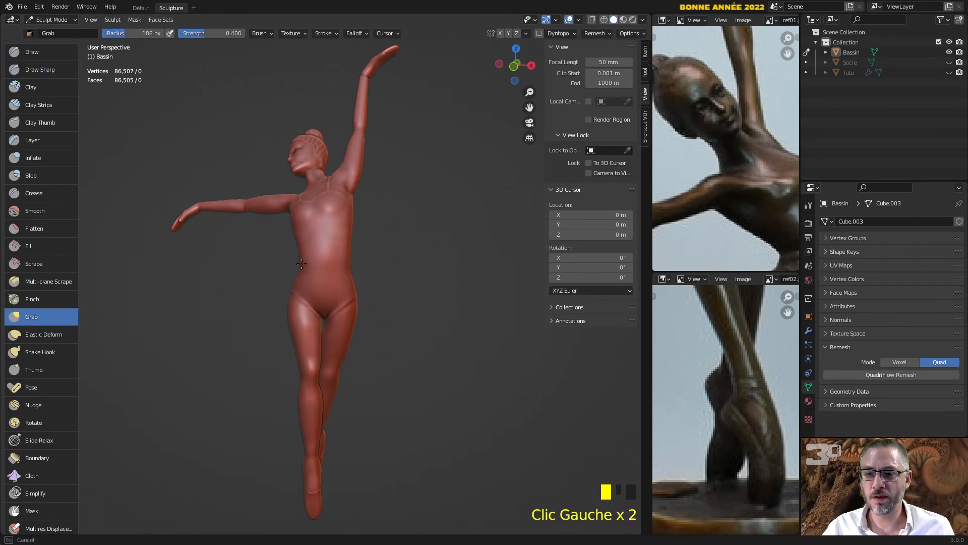
mouse_move(302, 261)
mouse_down()
mouse_move(323, 252)
mouse_move(363, 262)
mouse_up()
Adjust the profile of the abdomen and chest from the side with the Grab brush
scroll(323, 254, up, 2)
mouse_move(363, 262)
middle_down()
mouse_move(324, 283)
mouse_move(346, 346)
mouse_move(426, 310)
mouse_move(389, 302)
middle_up()
drag(372, 270, 373, 268)
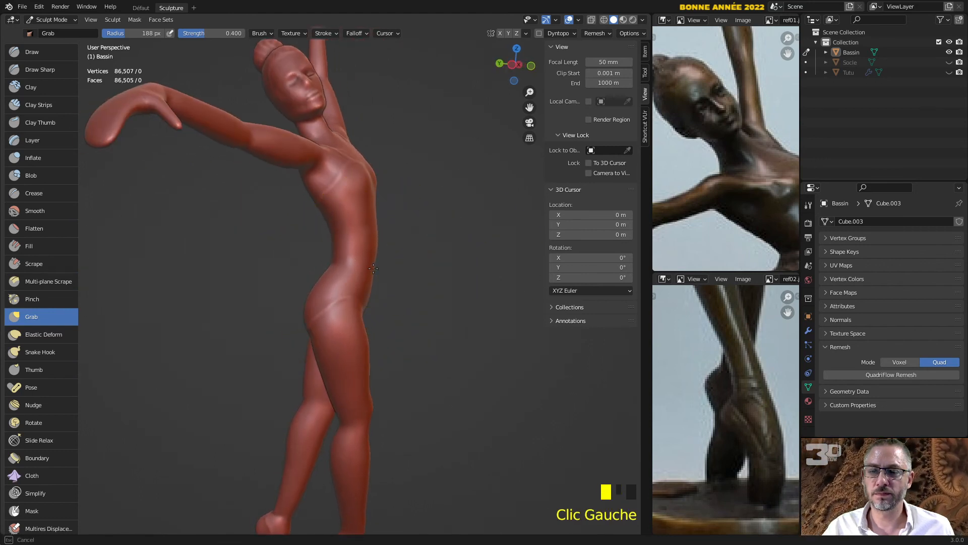
scroll(379, 295, up, 2)
middle_drag(380, 297, 401, 281)
drag(400, 281, 396, 279)
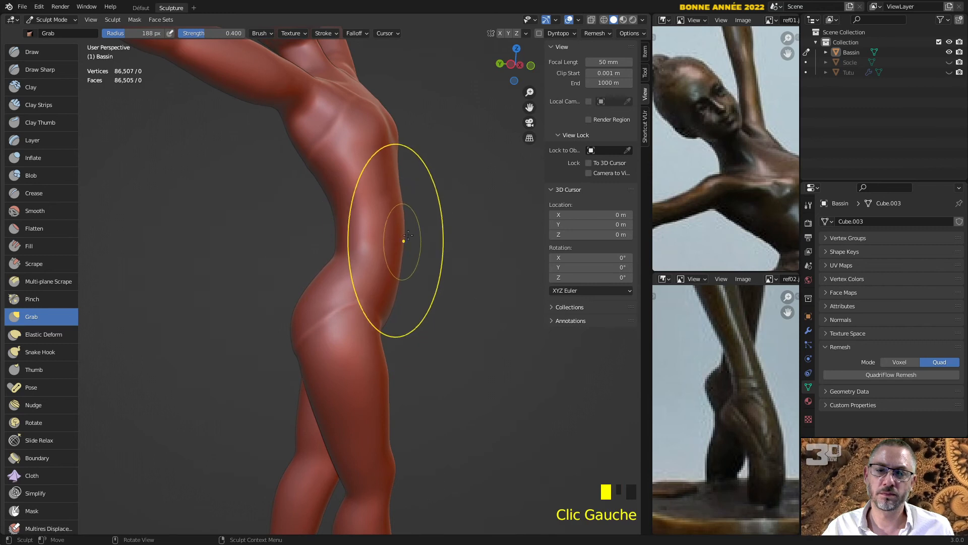
drag(388, 154, 401, 151)
mouse_move(430, 166)
middle_down()
mouse_move(227, 172)
mouse_move(405, 201)
mouse_move(417, 177)
middle_up()
Reshape the body contour from the opposite side with larger Grab strokes
middle_drag(190, 335, 310, 332)
middle_drag(197, 301, 250, 287)
scroll(249, 286, up, 2)
drag(234, 247, 212, 221)
scroll(223, 234, up, 1)
mouse_move(211, 220)
middle_down()
mouse_move(264, 249)
mouse_move(259, 339)
middle_up()
mouse_move(260, 339)
mouse_down()
mouse_move(248, 321)
mouse_move(302, 315)
mouse_up()
Adjust the waist contour above the hip on the raised-arm side with the Grab brush
scroll(305, 314, down, 2)
mouse_move(305, 313)
middle_down()
mouse_move(425, 341)
mouse_move(454, 364)
mouse_move(439, 385)
mouse_move(346, 231)
mouse_move(356, 236)
middle_up()
scroll(426, 342, down, 1)
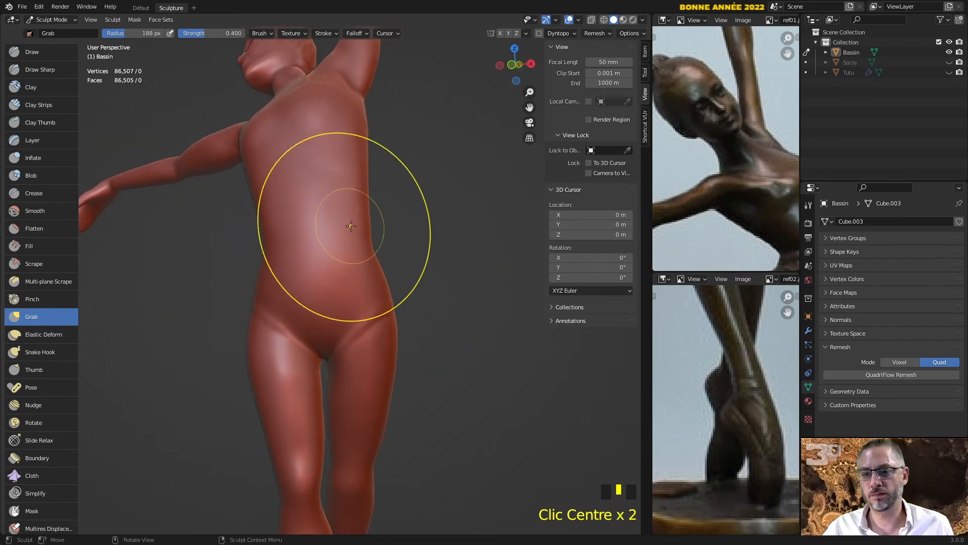
drag(369, 251, 366, 239)
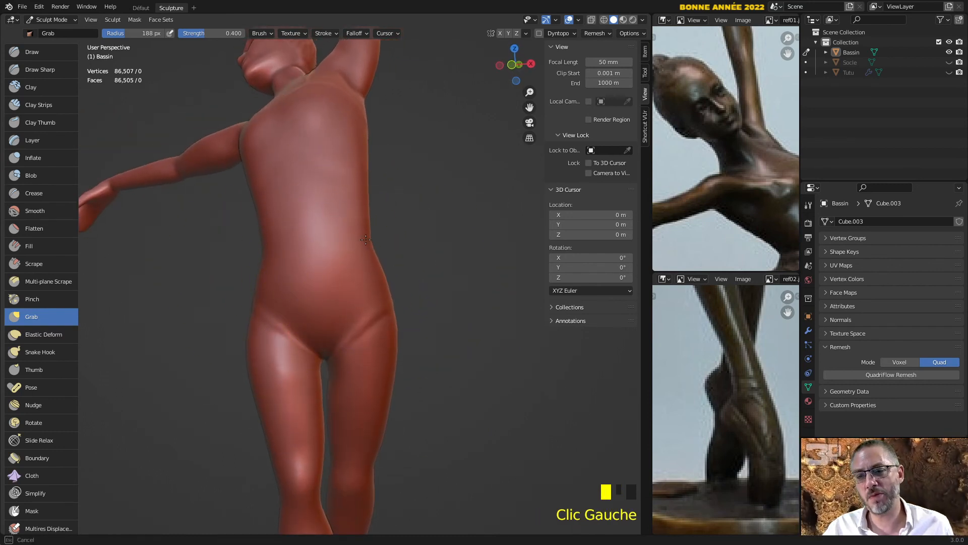
Smooth the torso surface from below the chest across the upper abdomen
scroll(384, 281, down, 1)
mouse_move(384, 281)
middle_down()
mouse_move(389, 303)
mouse_move(435, 313)
mouse_move(479, 353)
middle_up()
scroll(411, 294, down, 3)
scroll(346, 255, up, 3)
shift+click(315, 194)
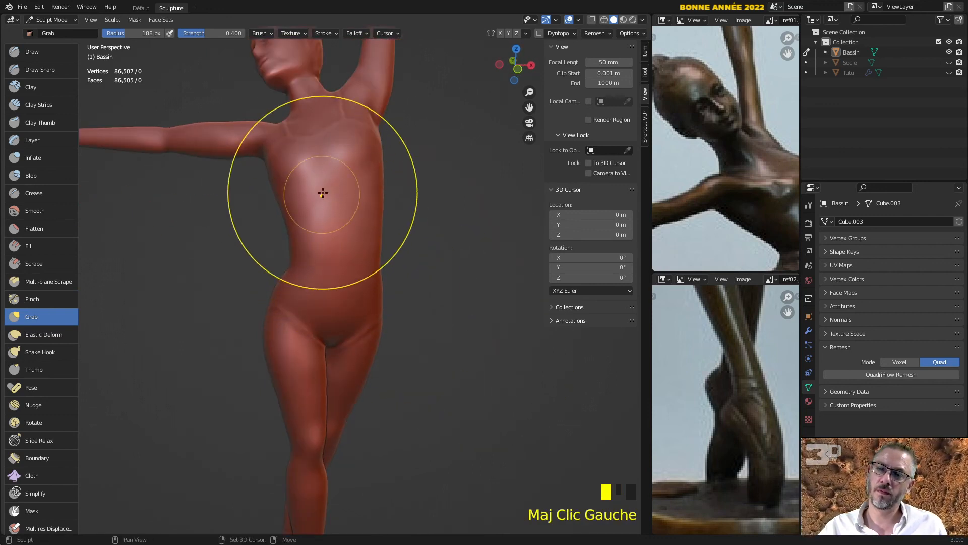
shift+click(333, 202)
shift+drag(348, 207, 355, 211)
middle_drag(289, 224, 337, 258)
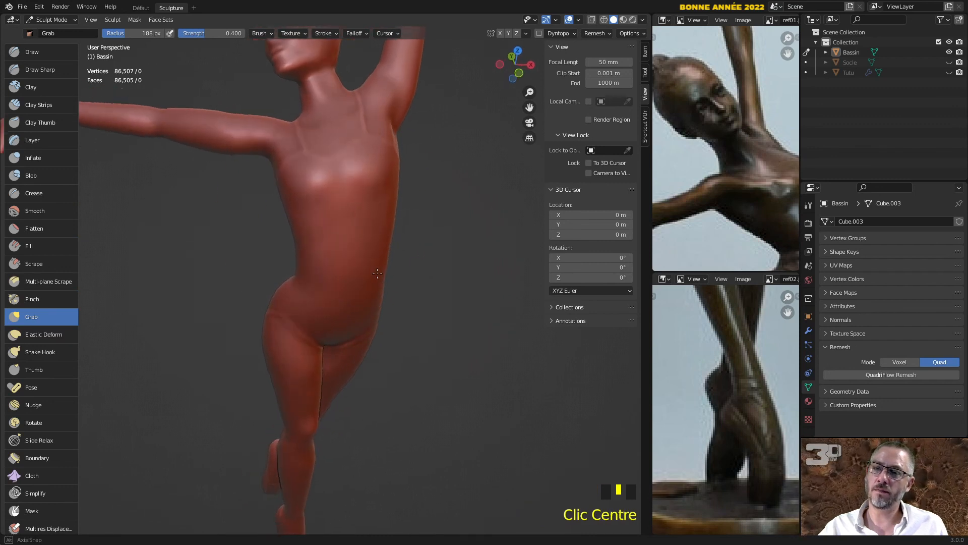
Reshape the chest on the outstretched-arm side with the Grab brush
scroll(337, 258, down, 1)
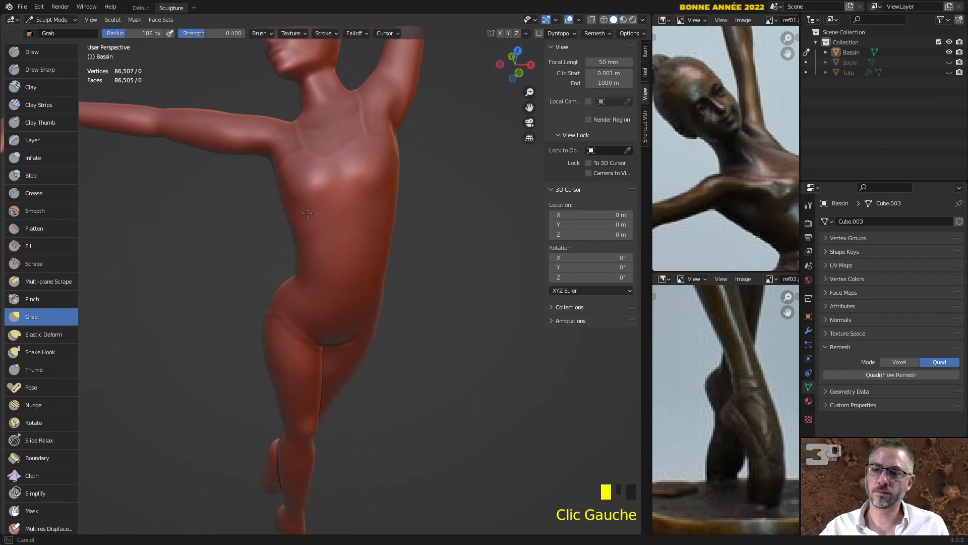
middle_drag(344, 227, 325, 191)
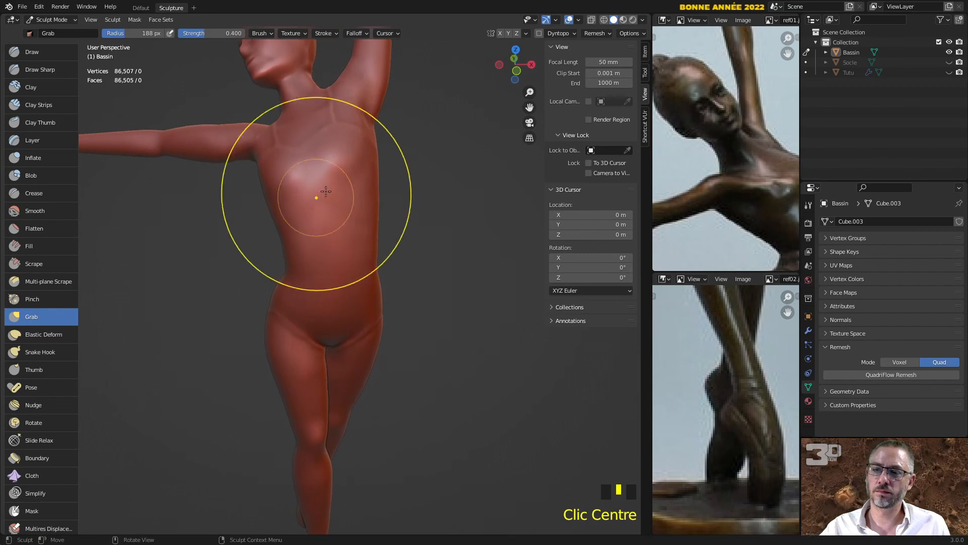
drag(304, 189, 283, 183)
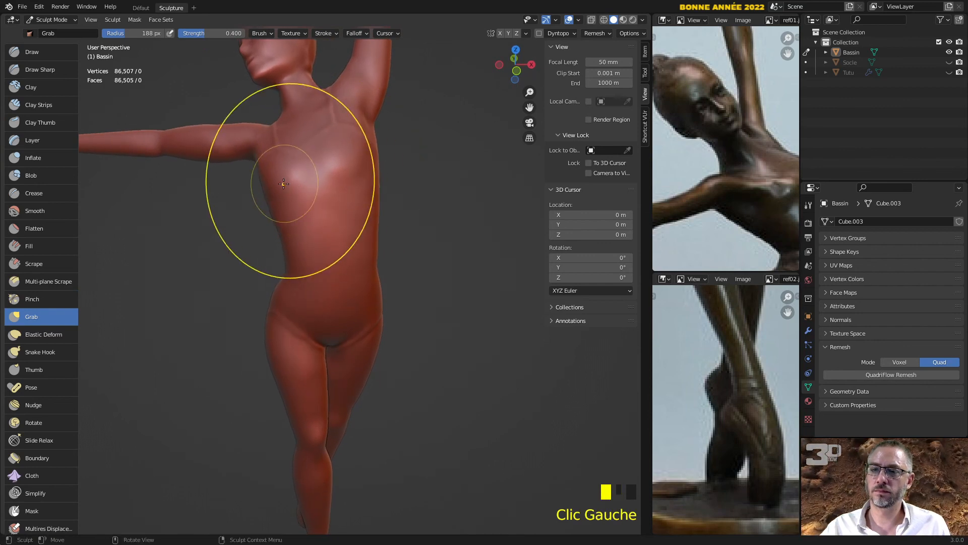
scroll(318, 164, up, 2)
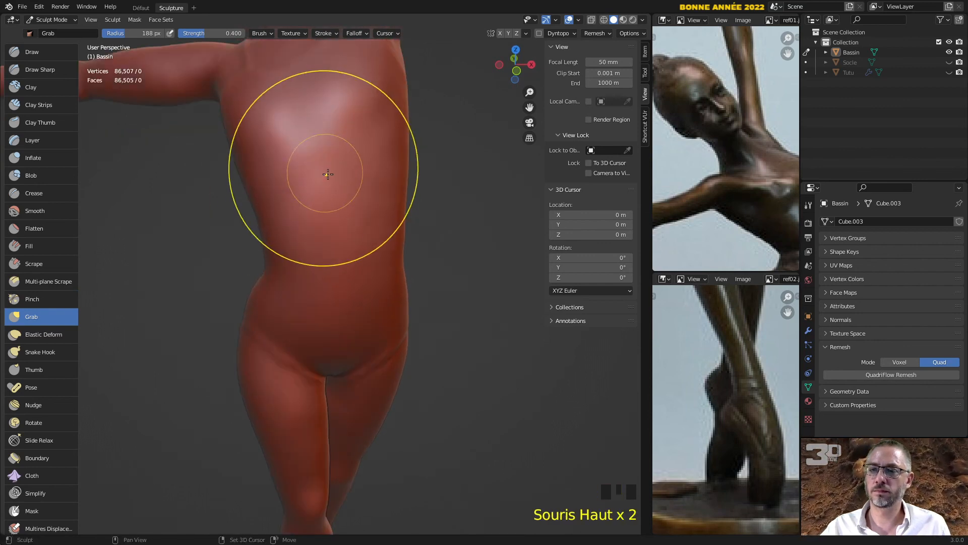
shift+middle_drag(324, 173, 333, 200)
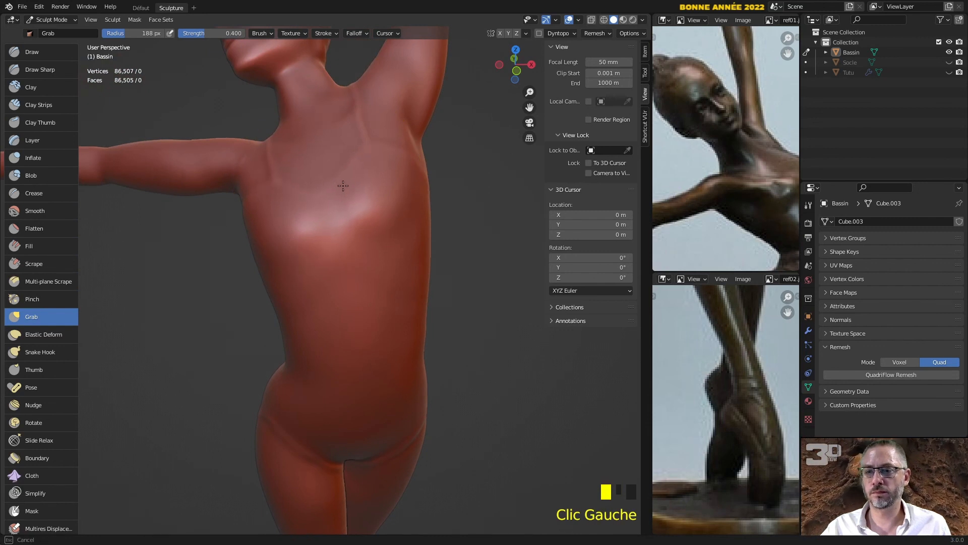
Adjust the upper chest beside the raised arm's shoulder with the Grab brush
scroll(399, 252, down, 2)
mouse_move(388, 259)
middle_down()
mouse_move(440, 275)
mouse_move(442, 304)
mouse_move(431, 295)
middle_up()
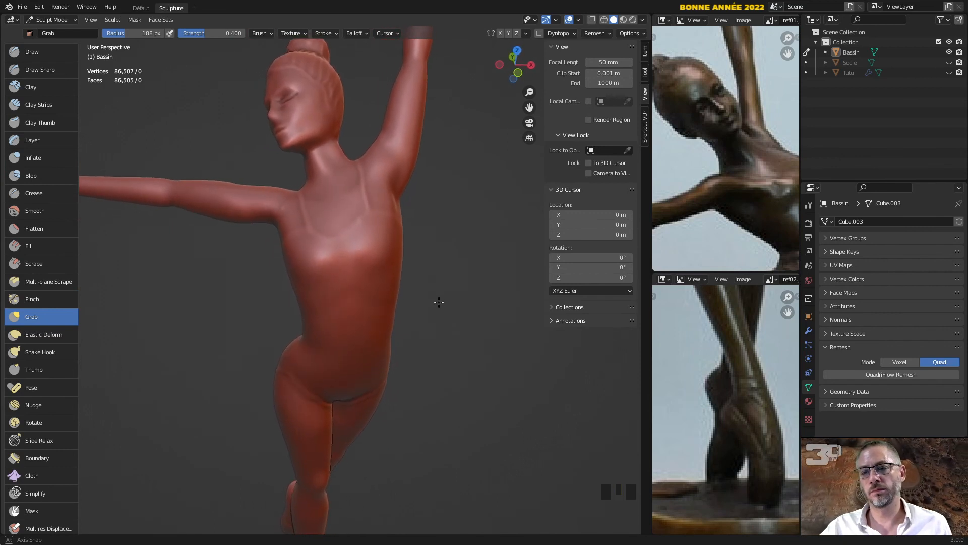
scroll(374, 207, up, 2)
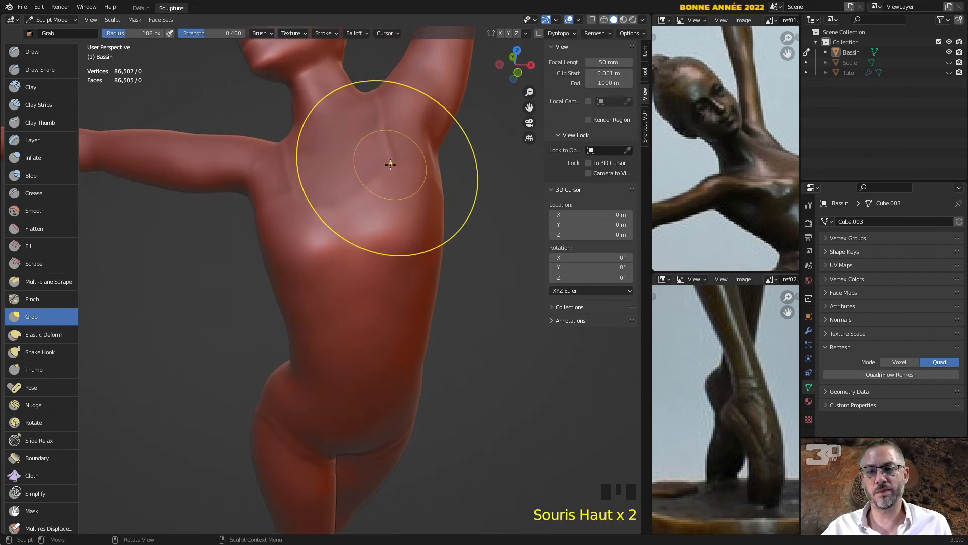
drag(391, 164, 389, 152)
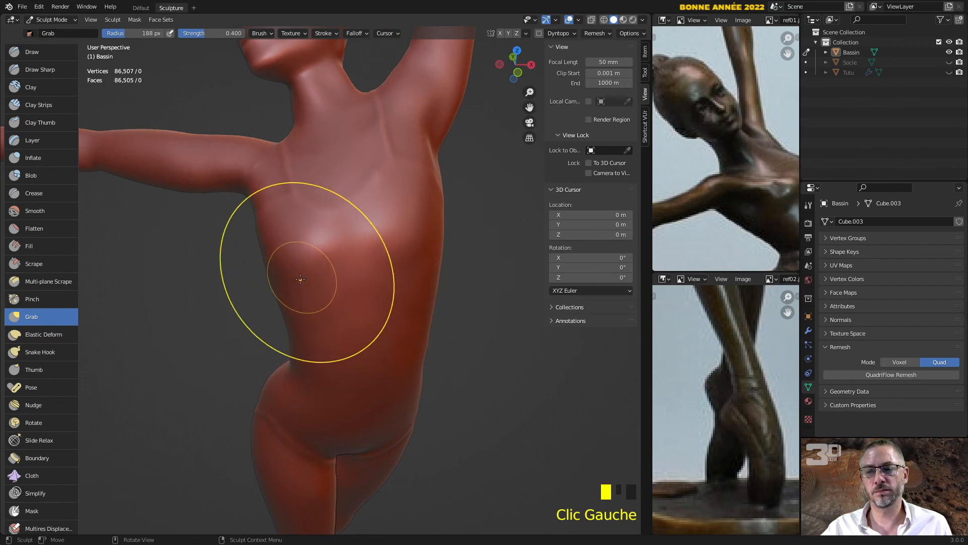
Smooth small areas of the body surface with short strokes from several viewing angles
mouse_move(303, 292)
middle_down()
mouse_move(378, 221)
mouse_move(287, 318)
mouse_move(401, 313)
mouse_move(328, 300)
mouse_move(336, 406)
middle_up()
scroll(378, 222, down, 2)
scroll(319, 297, down, 2)
scroll(336, 407, up, 2)
shift+click(374, 346)
shift+click(378, 381)
middle_drag(379, 383, 485, 297)
shift+click(238, 309)
shift+click(232, 305)
scroll(443, 277, up, 3)
shift+click(466, 167)
shift+click(461, 153)
scroll(429, 326, down, 1)
Smooth the brow and eye areas of the face
middle_drag(429, 327, 195, 368)
middle_drag(401, 339, 353, 417)
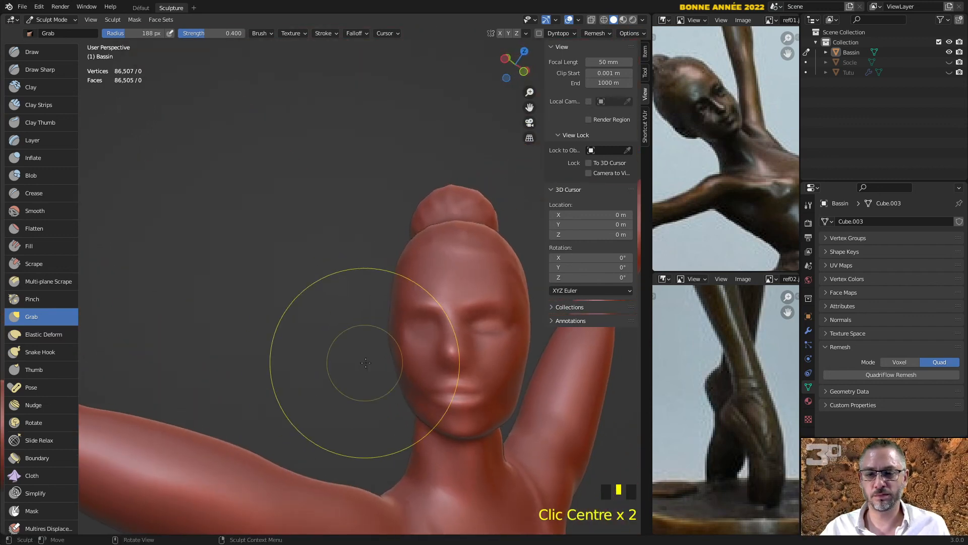
shift+click(496, 315)
shift+click(466, 315)
shift+click(436, 314)
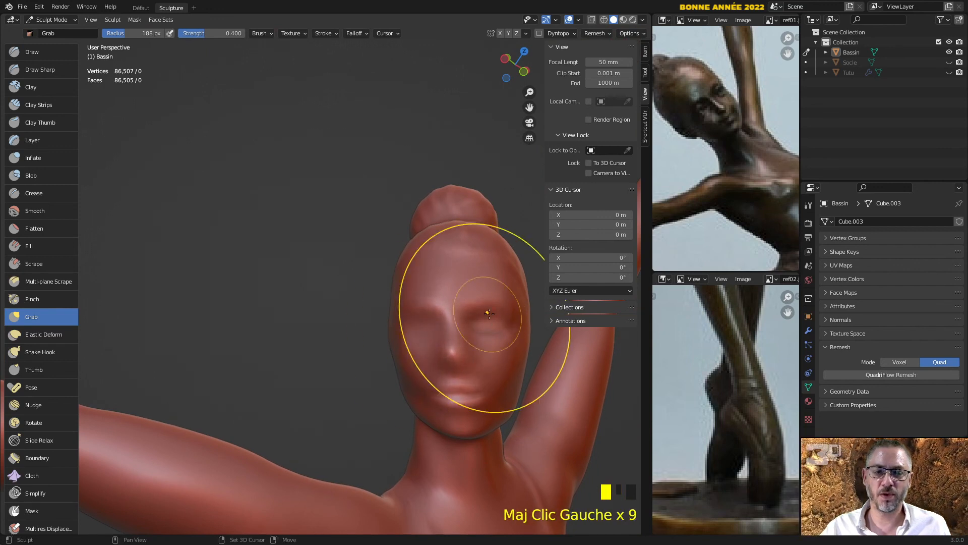
shift+click(479, 309)
shift+click(467, 304)
shift+click(477, 311)
shift+click(491, 308)
middle_drag(461, 349, 398, 334)
shift+click(369, 294)
Smooth the outer hip near the leotard leg line on the outstretched-arm side
scroll(372, 323, down, 2)
shift+middle_drag(392, 460, 406, 271)
scroll(424, 303, down, 3)
shift+middle_drag(446, 327, 489, 296)
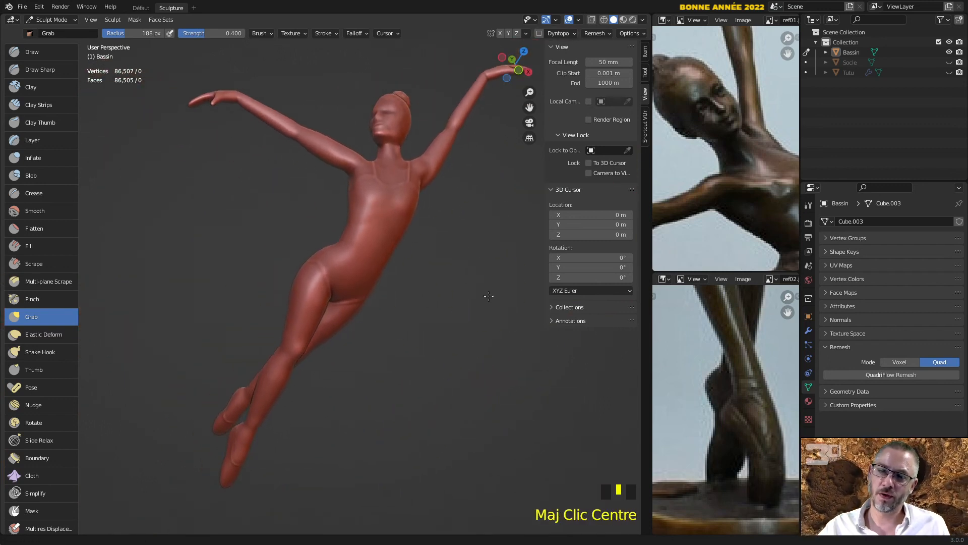
middle_drag(418, 93, 354, 78)
shift+middle_drag(391, 146, 389, 174)
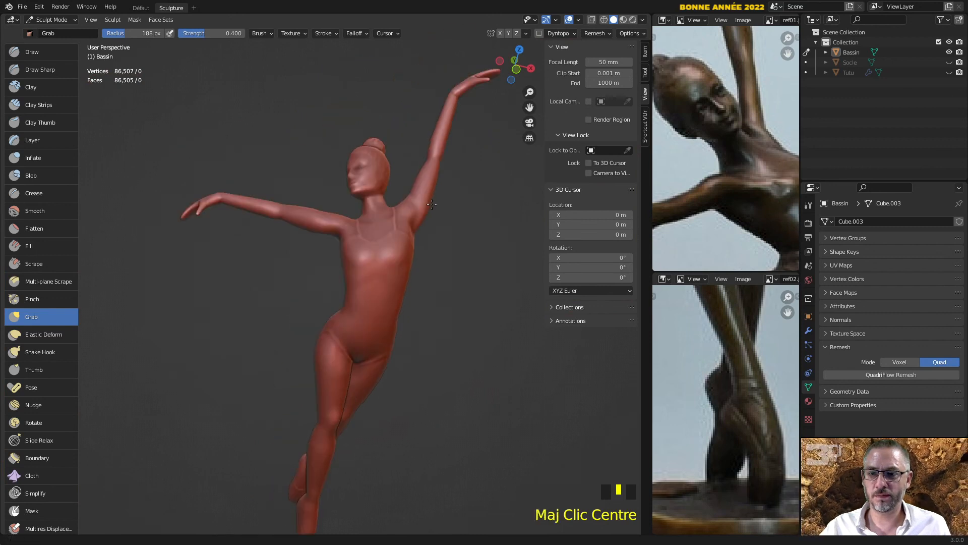
scroll(321, 309, up, 3)
shift+click(296, 330)
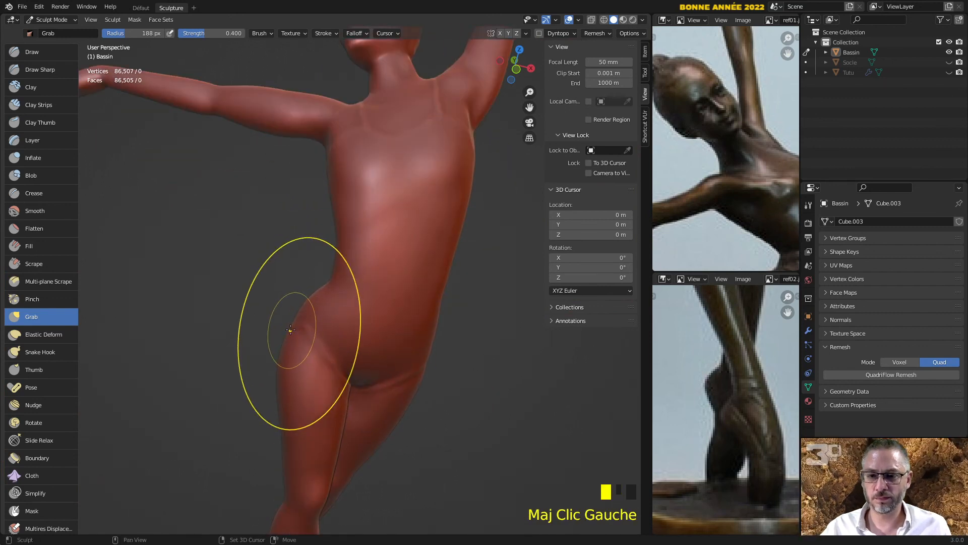
Adjust the hip and buttock contour from the side with the Grab brush, undoing unwanted strokes
middle_drag(335, 353, 426, 361)
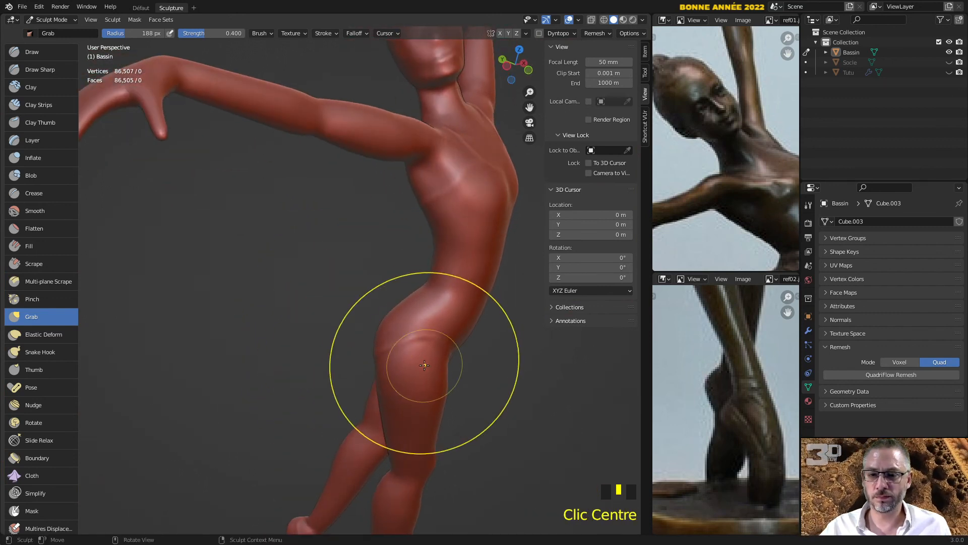
click(396, 341)
click(393, 346)
drag(393, 346, 415, 334)
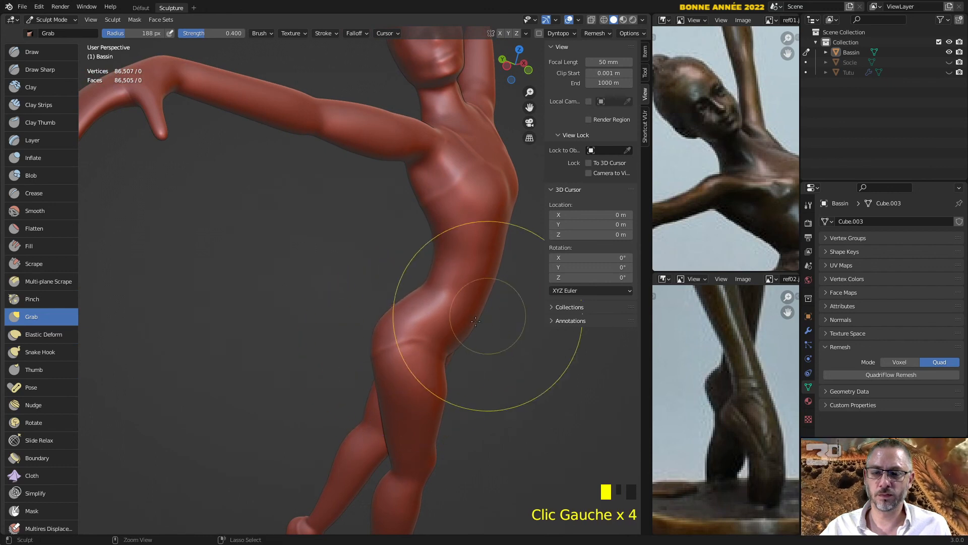
key(ctrl+z)
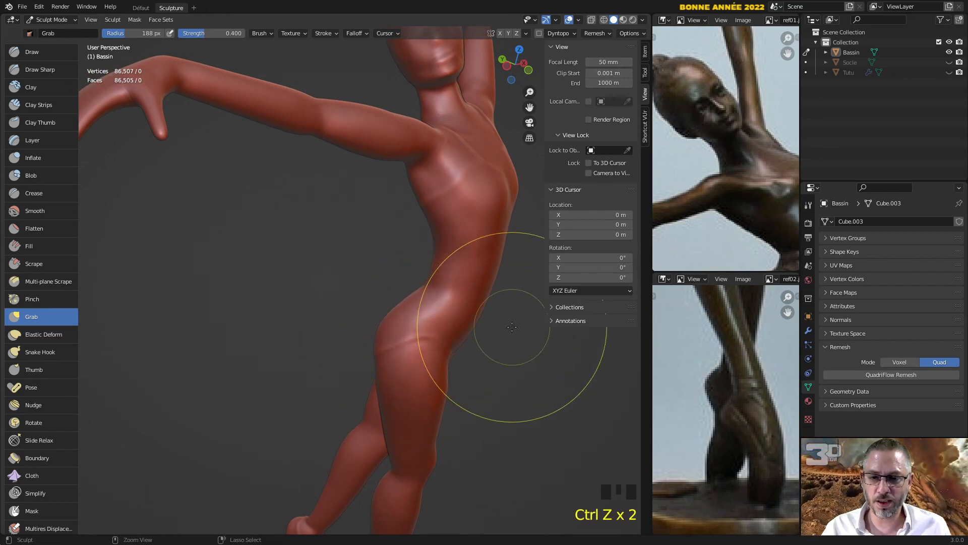
mouse_move(386, 315)
mouse_down()
mouse_move(399, 327)
mouse_move(385, 352)
mouse_move(418, 359)
mouse_up()
drag(389, 320, 389, 314)
Bring the full ballerina reference photos into view and compare the whole sculpted figure with them
middle_drag(390, 314, 580, 323)
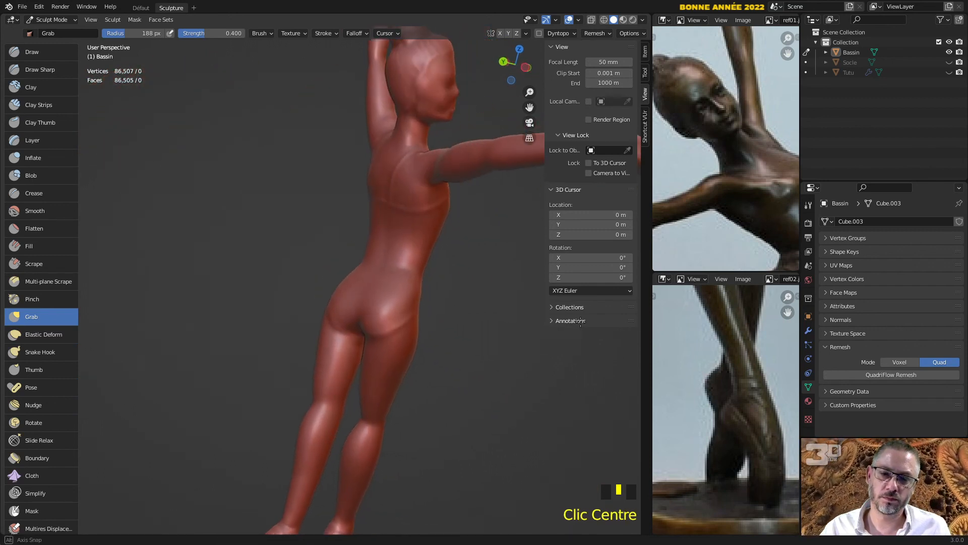
scroll(750, 346, down, 4)
scroll(751, 222, down, 3)
middle_drag(751, 222, 741, 178)
mouse_move(477, 259)
middle_down()
mouse_move(484, 313)
mouse_move(461, 454)
mouse_move(463, 295)
mouse_move(454, 324)
middle_up()
scroll(462, 454, down, 5)
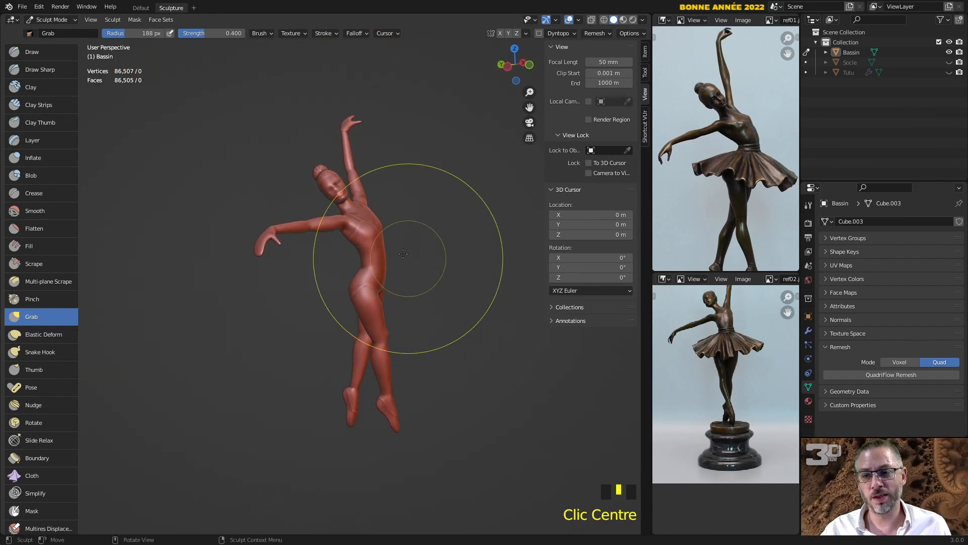
mouse_move(338, 213)
mouse_down()
mouse_move(348, 222)
mouse_move(340, 216)
mouse_up()
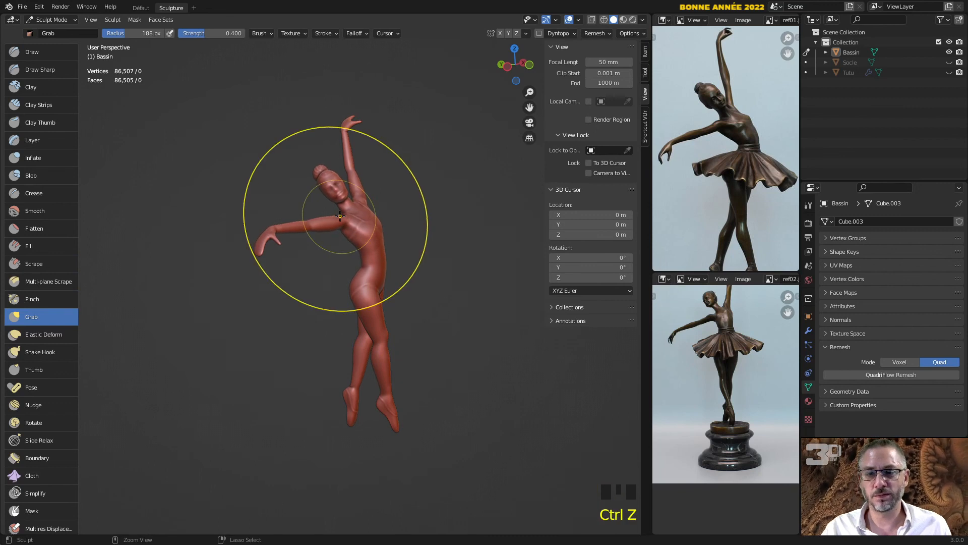
scroll(399, 308, up, 2)
key(ctrl+z)
middle_drag(410, 302, 194, 319)
scroll(303, 307, up, 2)
middle_drag(303, 307, 449, 346)
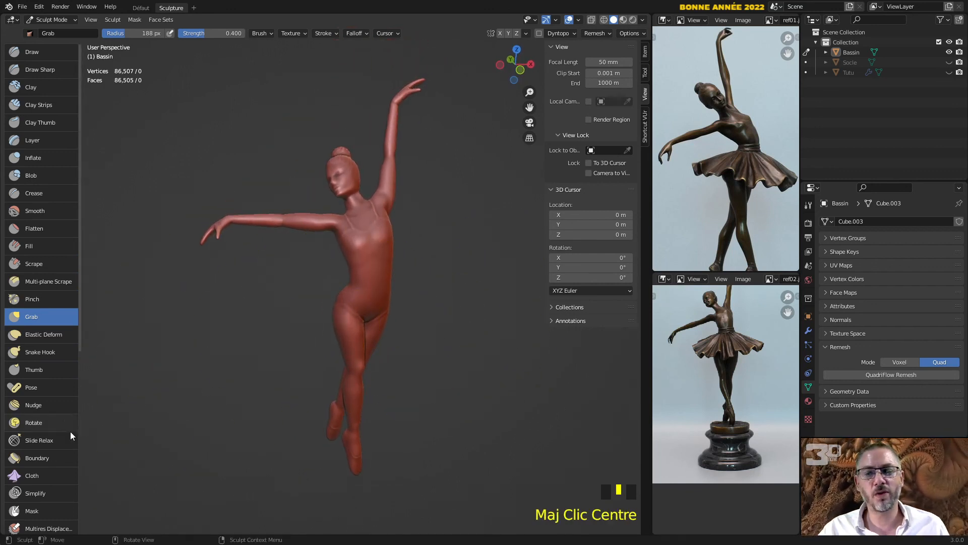